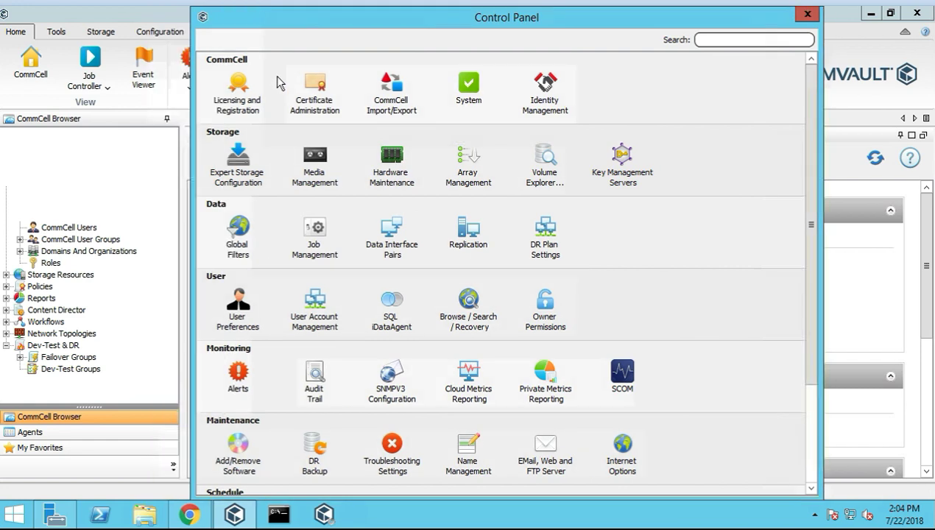
# Open Certificate Administration from the Control Panel
pyautogui.moveTo(417, 16); pyautogui.dragTo(567, 17)
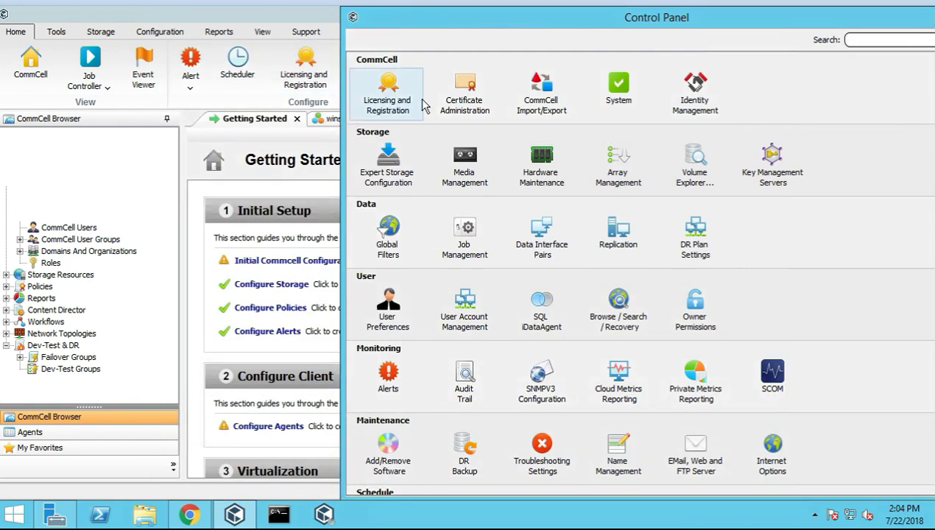
pyautogui.moveTo(463, 25); pyautogui.dragTo(329, 29)
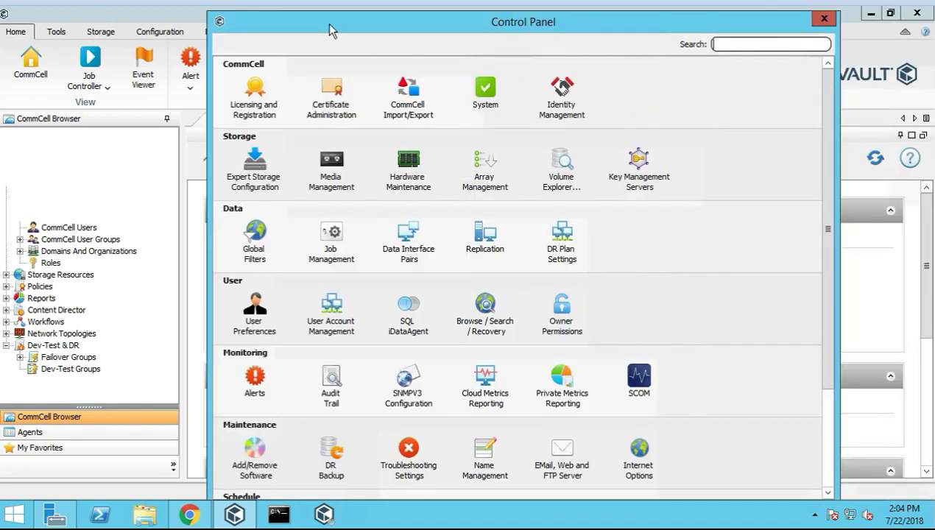
pyautogui.click(333, 97)
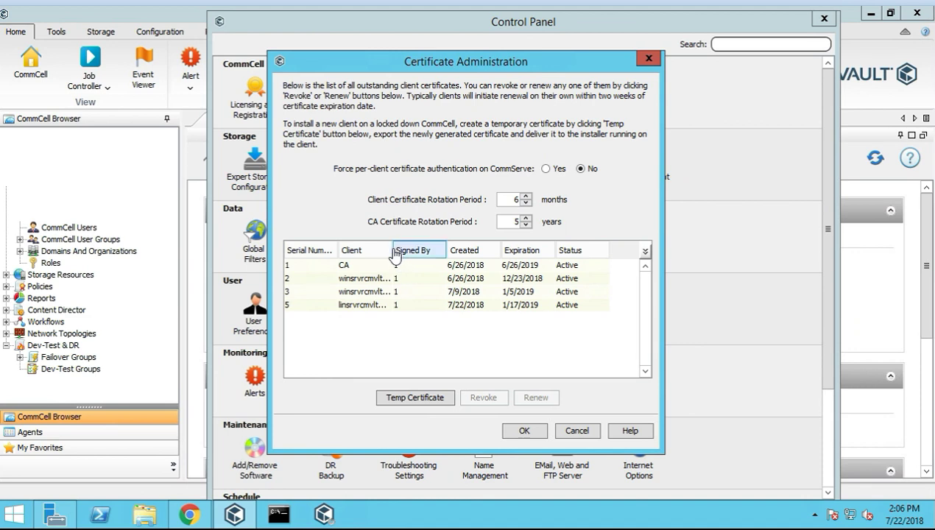
# Widen the Client column and review the winsrvrcmvltcs1, winsrvrcmvltma1 and linsrvrcmvltma1 certificates
pyautogui.moveTo(392, 249); pyautogui.dragTo(420, 245)
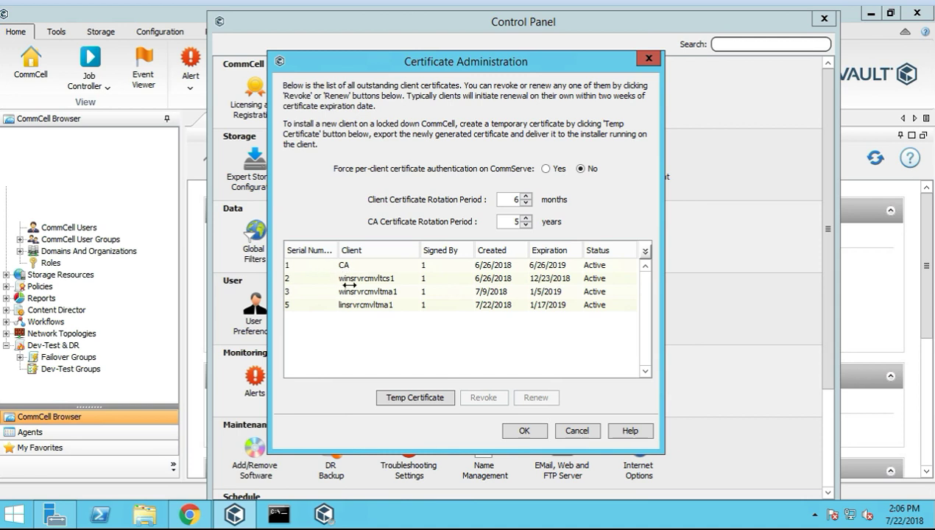
pyautogui.click(377, 278)
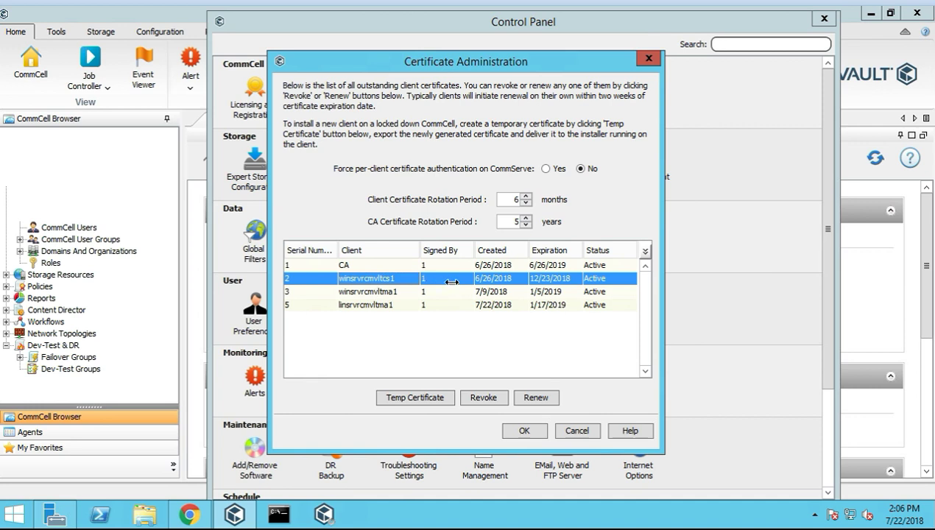
pyautogui.click(387, 291)
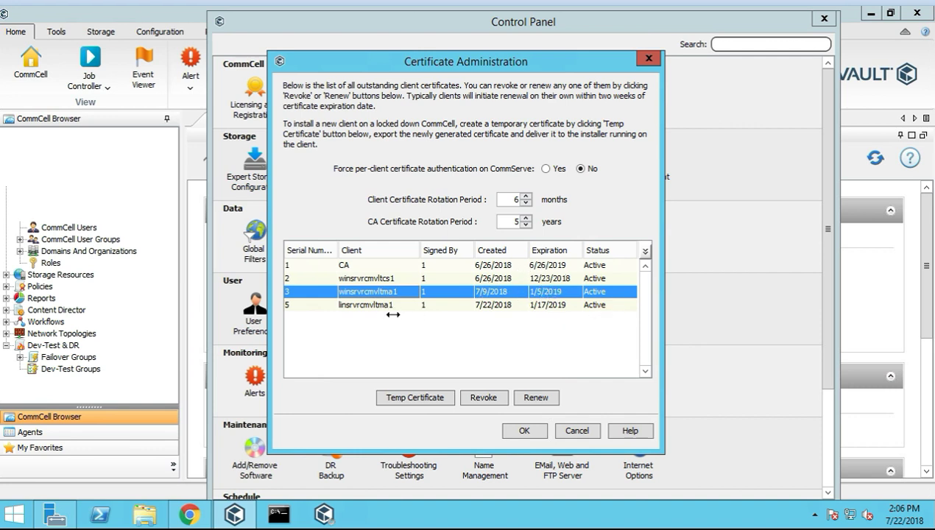
pyautogui.click(361, 304)
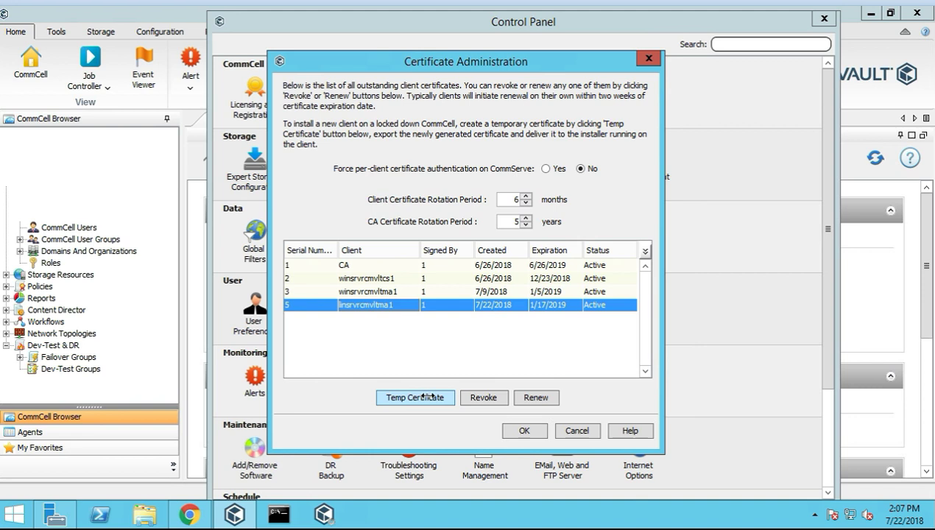
pyautogui.click(376, 292)
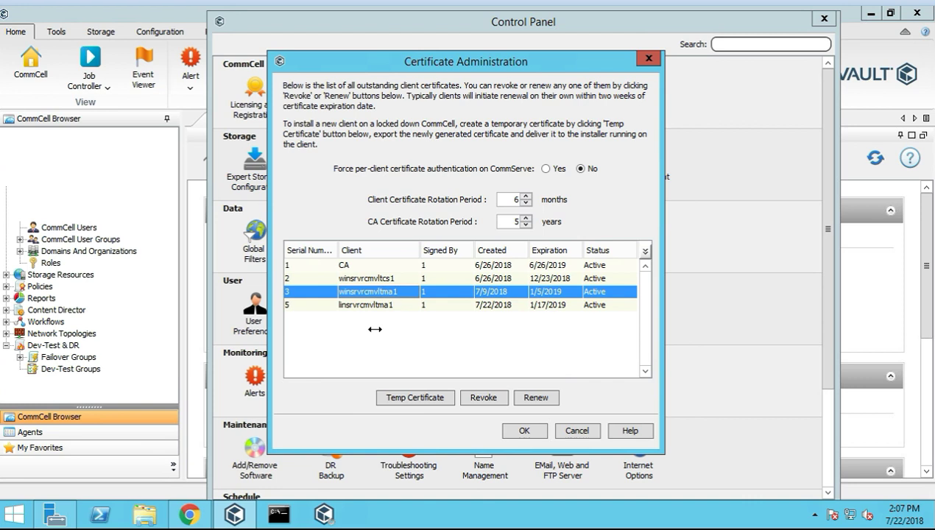
# Request a temporary certificate for client winsrvrcmvltma1
pyautogui.click(415, 399)
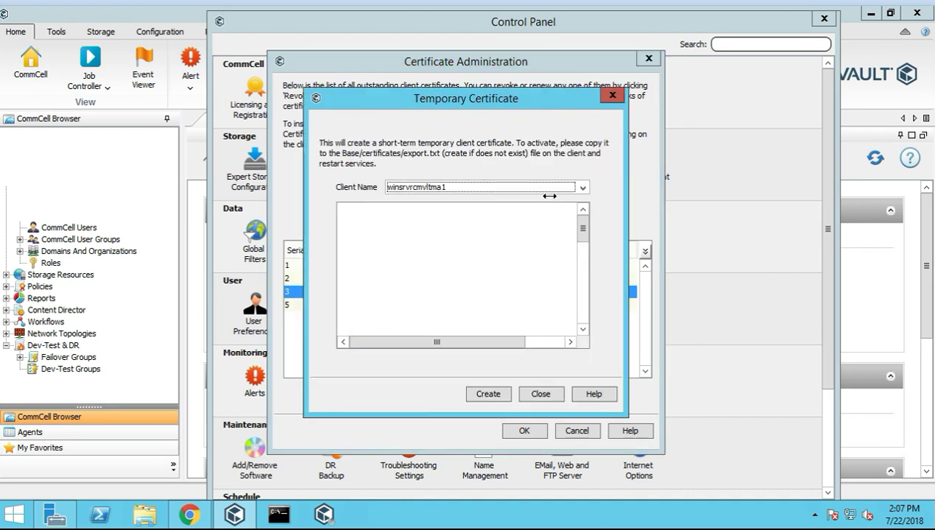
pyautogui.click(572, 186)
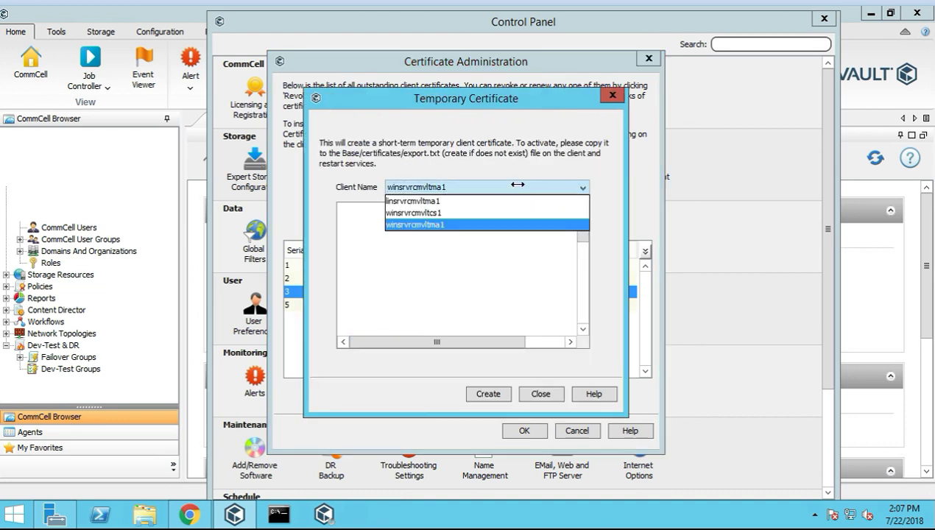
pyautogui.click(515, 186)
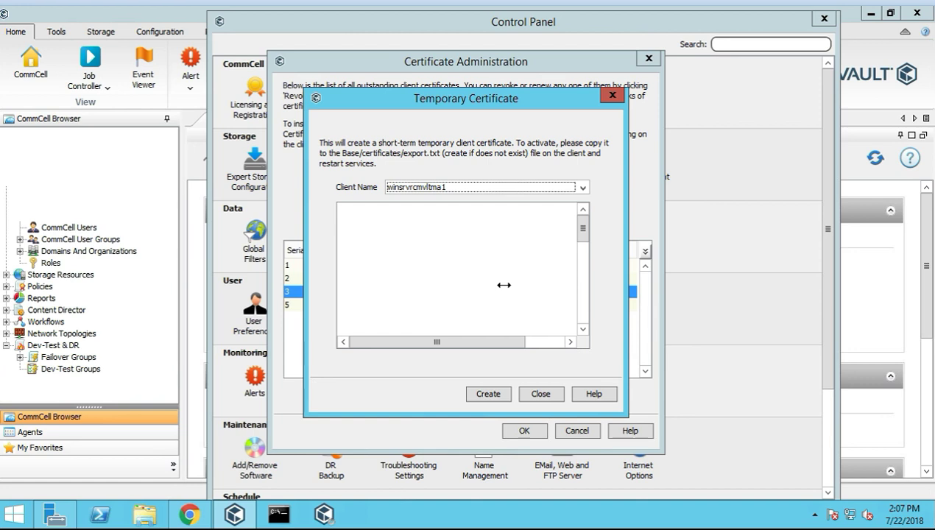
pyautogui.click(488, 394)
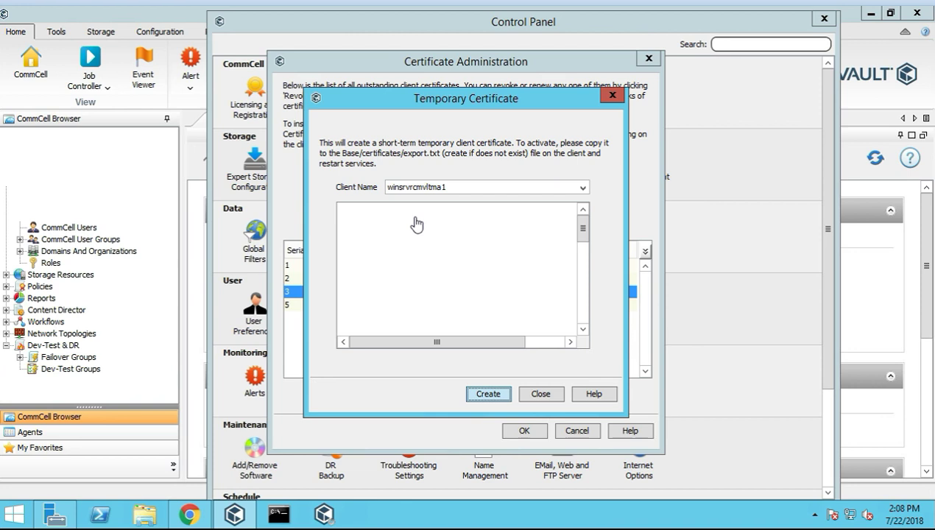
# Dismiss the error saying outstanding certificates must be revoked first
pyautogui.moveTo(530, 99); pyautogui.dragTo(468, 37)
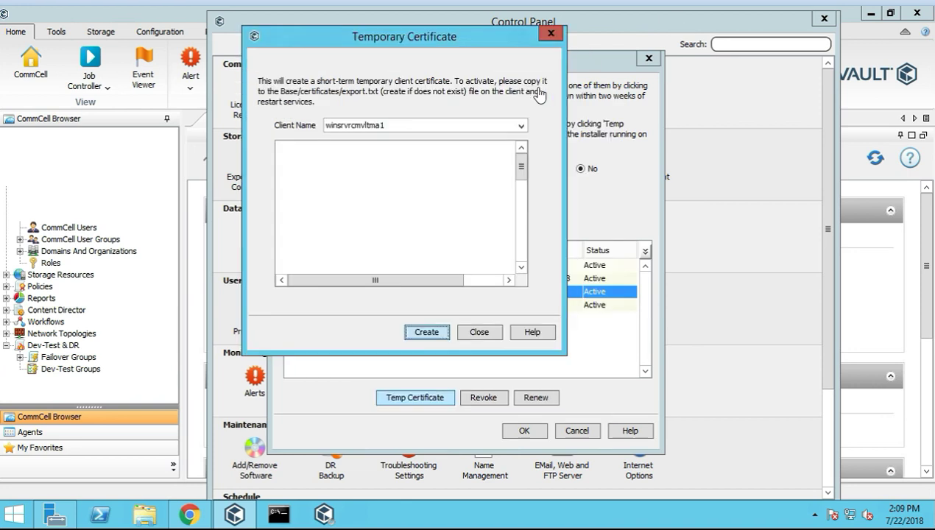
pyautogui.moveTo(399, 35); pyautogui.dragTo(477, 60)
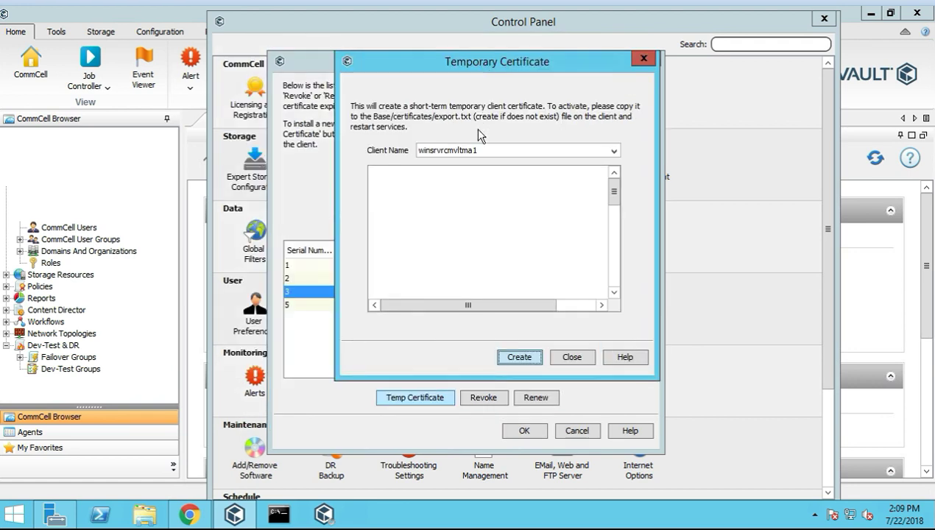
pyautogui.moveTo(499, 65); pyautogui.dragTo(384, 34)
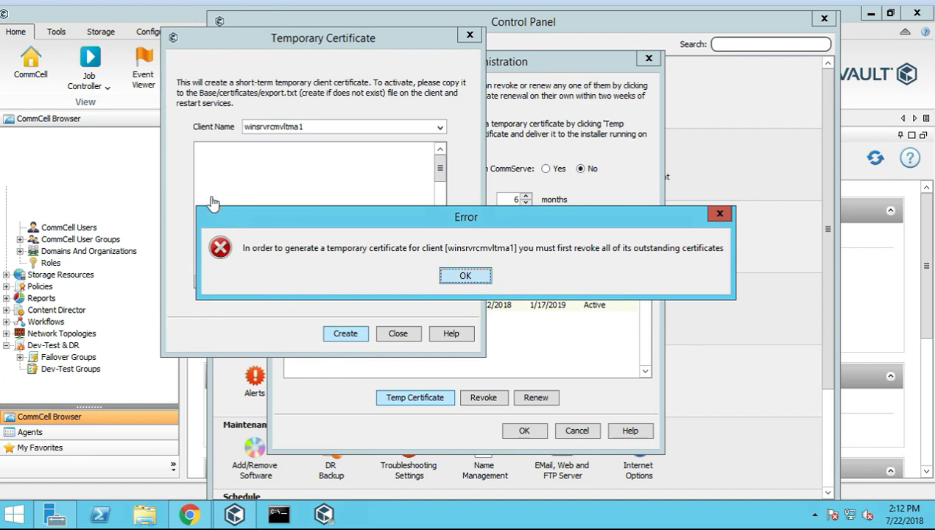
pyautogui.click(468, 278)
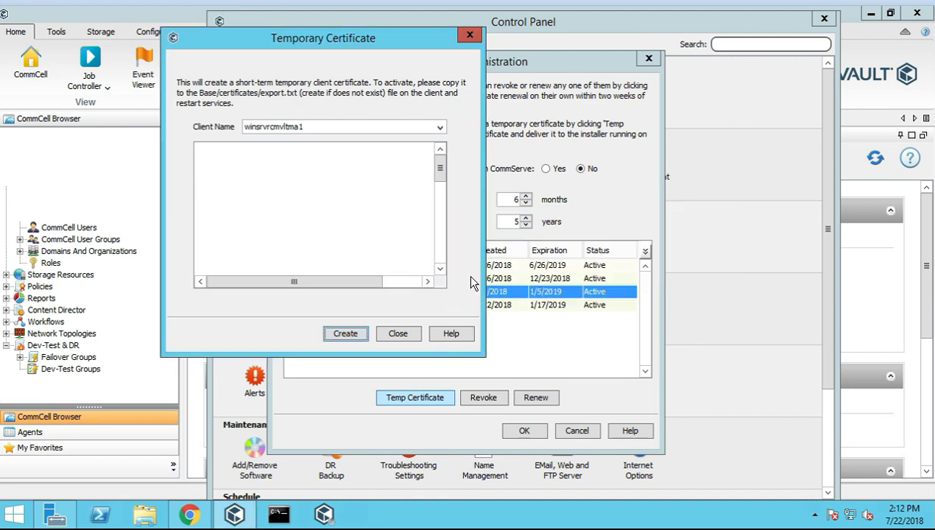
# Close the Temporary Certificate window and cancel out of Certificate Administration
pyautogui.click(471, 37)
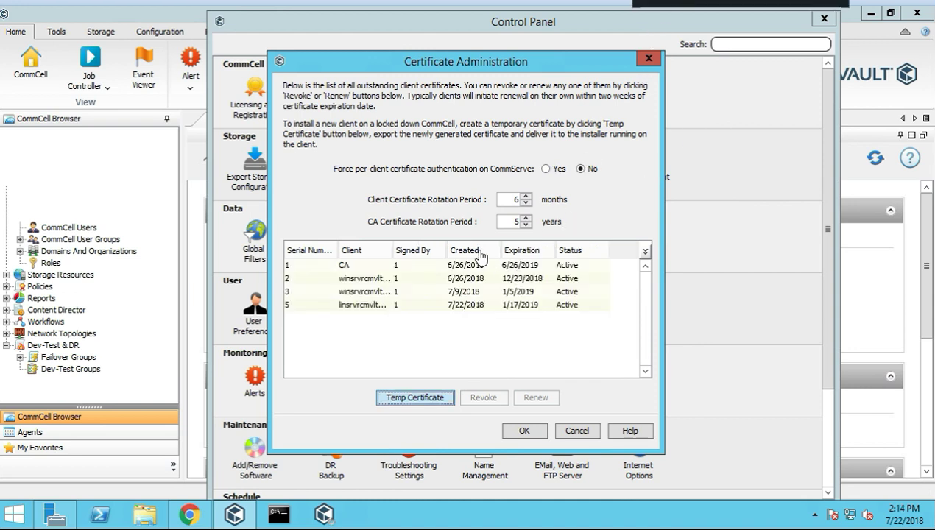
pyautogui.moveTo(393, 251); pyautogui.dragTo(475, 251)
pyautogui.click(394, 292)
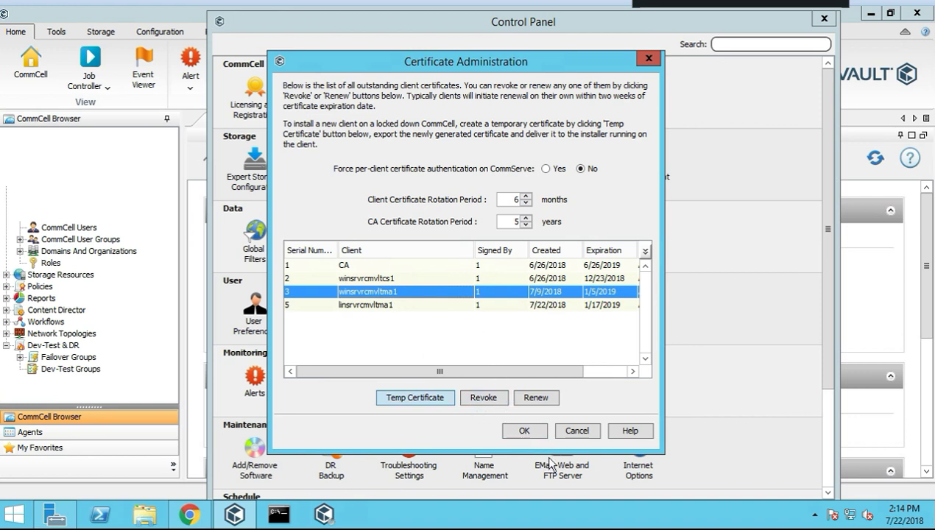
pyautogui.click(577, 432)
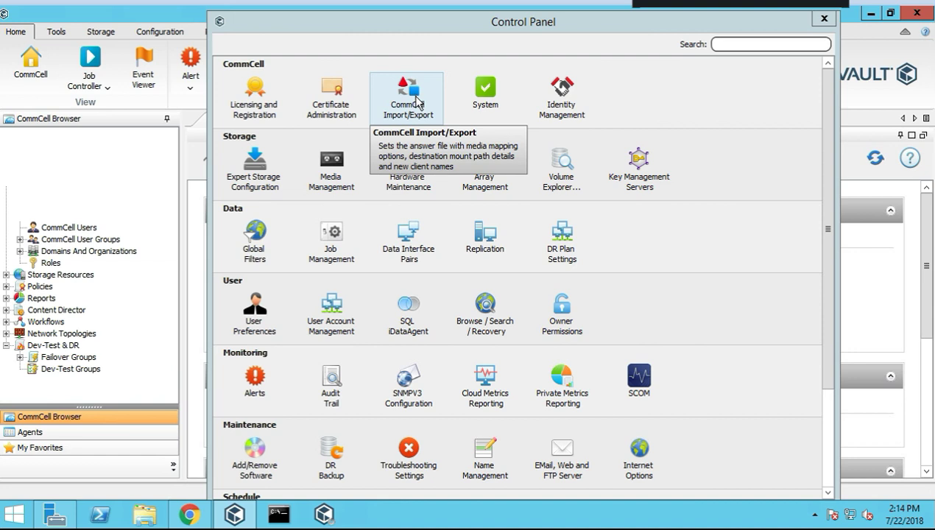
pyautogui.moveTo(378, 27); pyautogui.dragTo(501, 103)
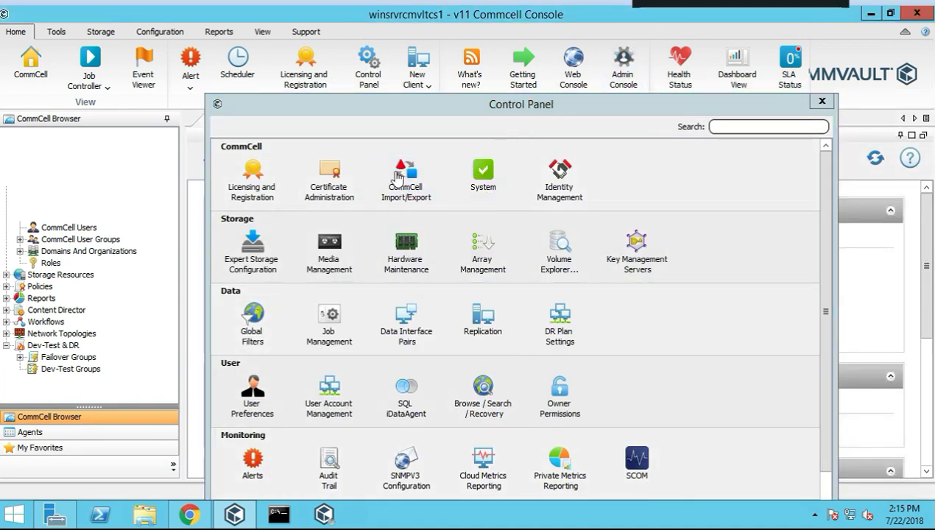
pyautogui.click(398, 175)
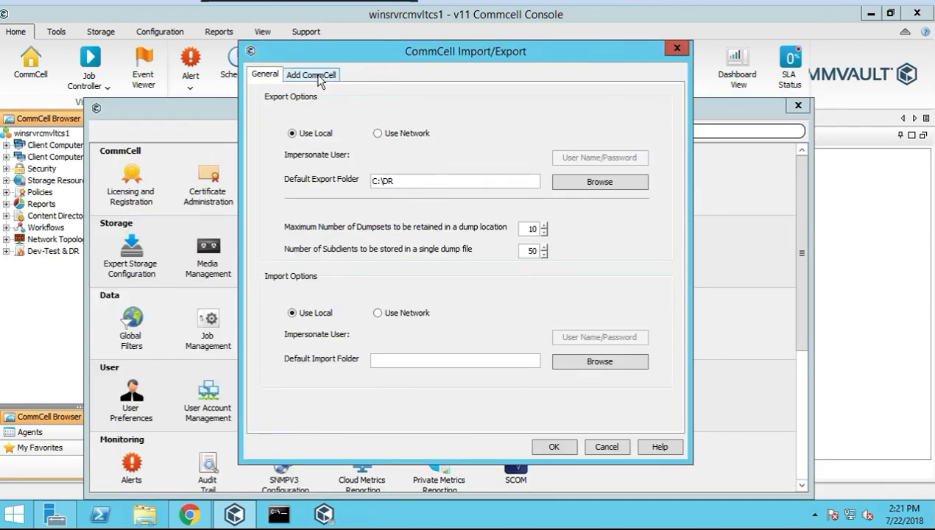
pyautogui.click(295, 77)
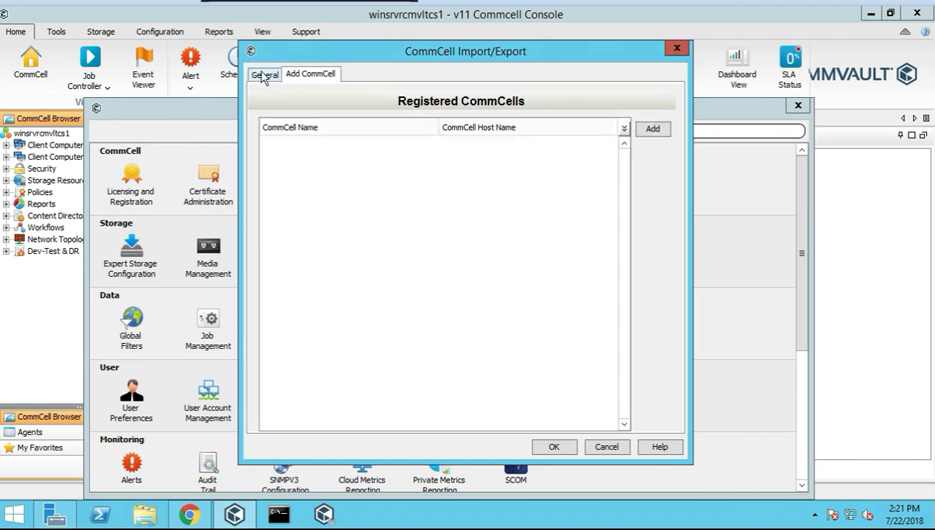
pyautogui.click(264, 76)
pyautogui.click(677, 50)
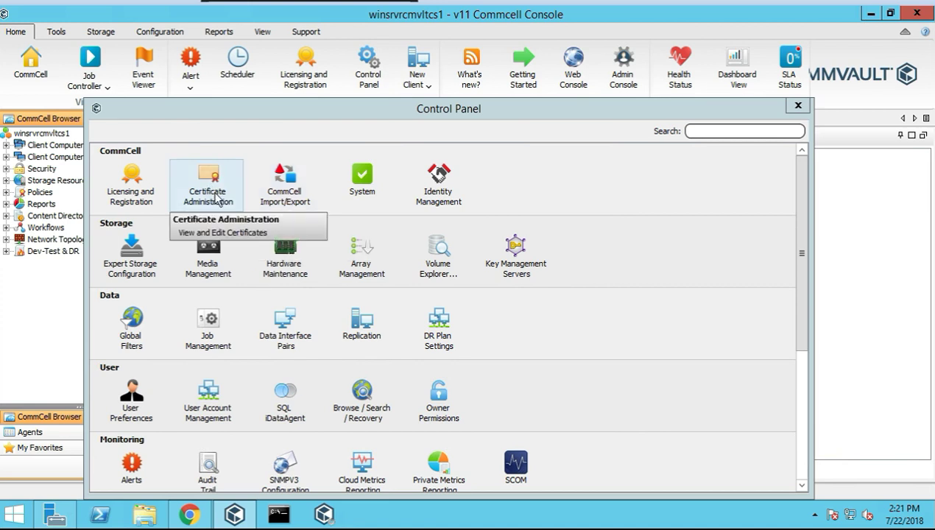
pyautogui.click(361, 183)
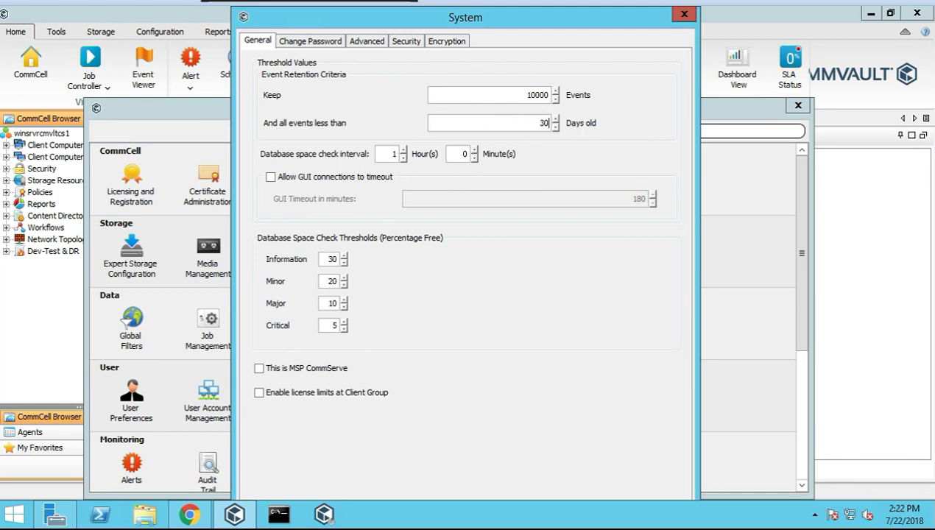
pyautogui.moveTo(508, 8); pyautogui.dragTo(480, 32)
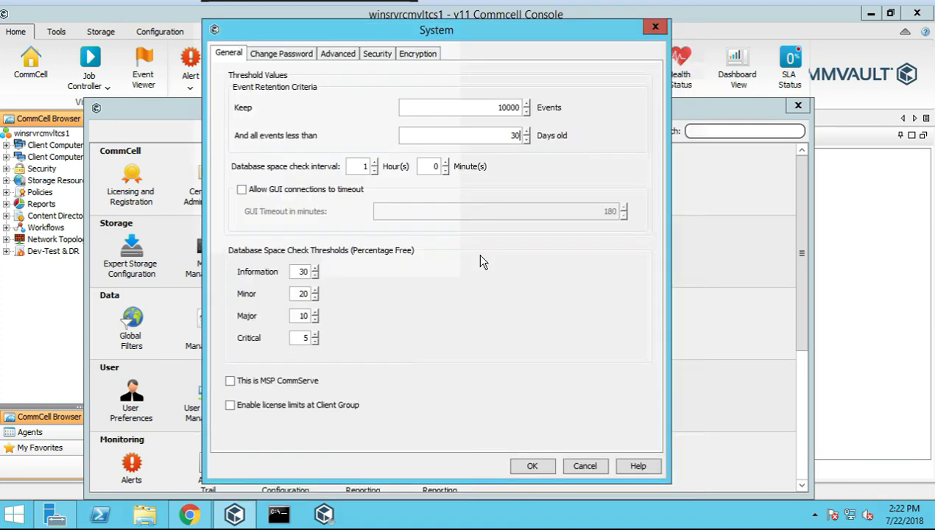
pyautogui.click(533, 466)
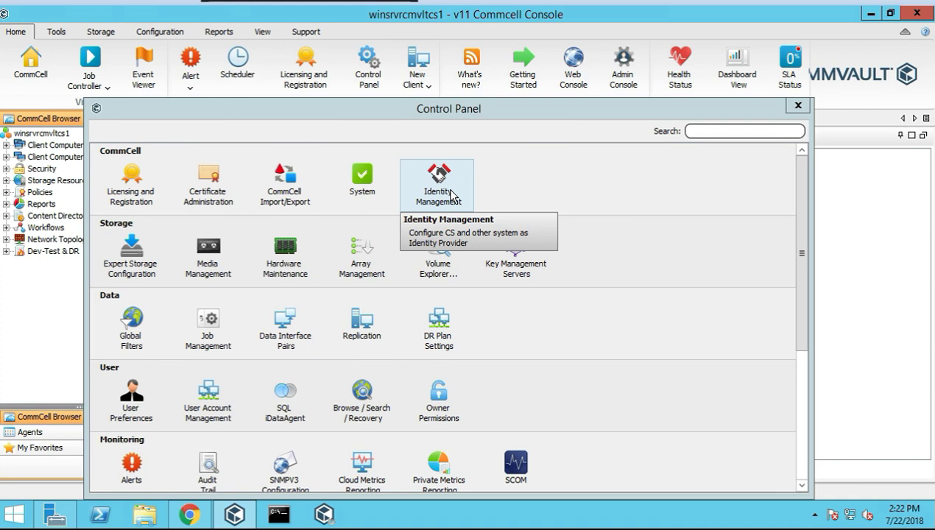
# Open Identity Management and look over the Local Identity Management settings
pyautogui.click(452, 196)
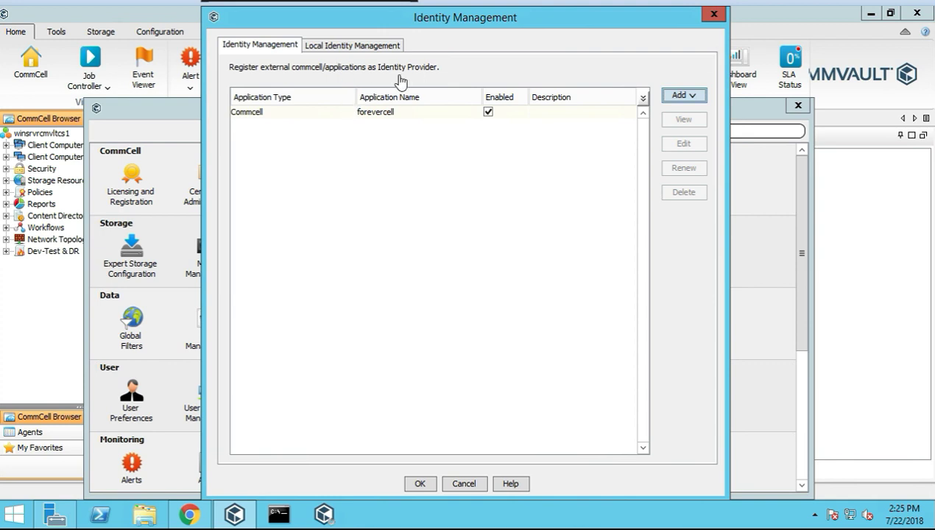
pyautogui.click(355, 46)
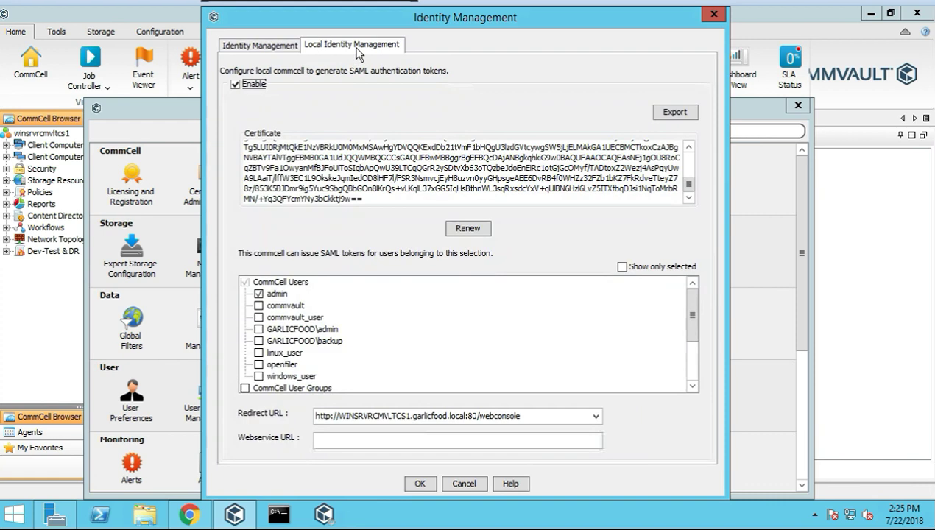
pyautogui.scroll(2, 516, 190)
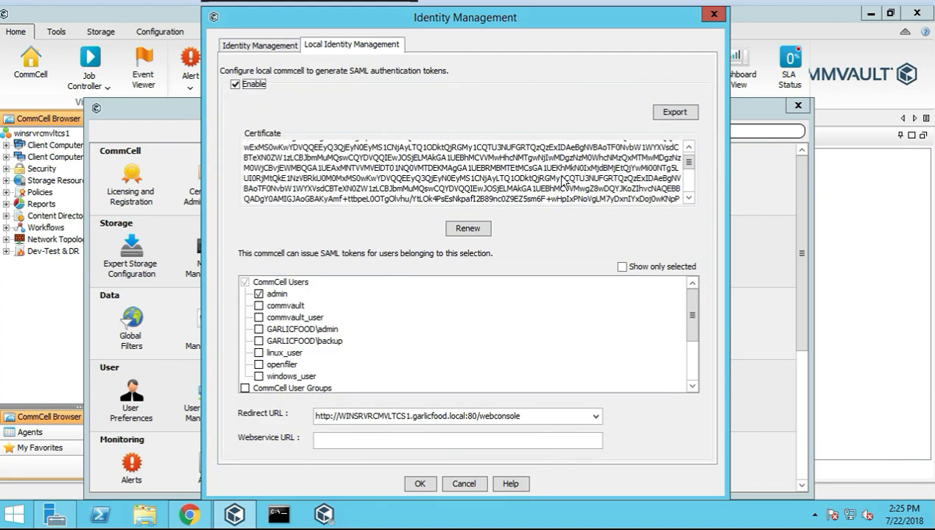
pyautogui.scroll(2, 560, 182)
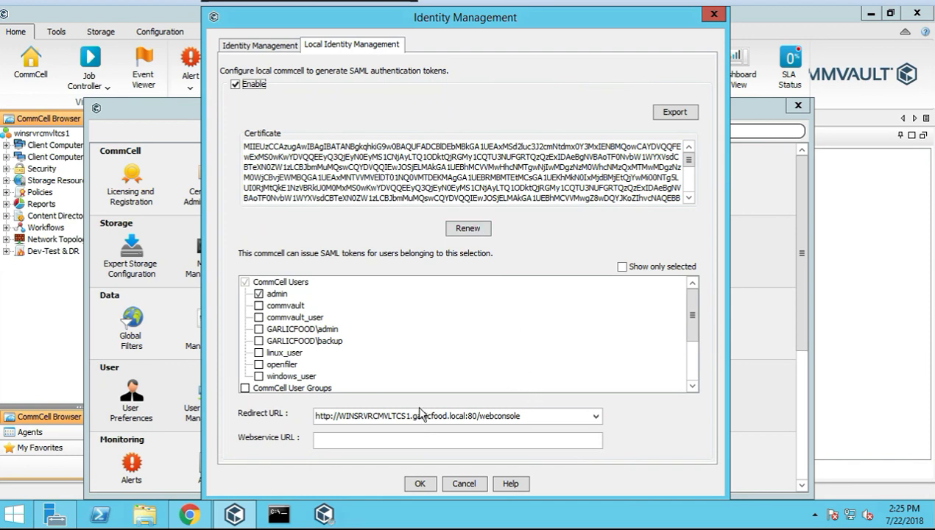
pyautogui.click(364, 419)
pyautogui.click(256, 46)
# Add a Regular application named 'test' with description 'test' and view its details
pyautogui.click(692, 96)
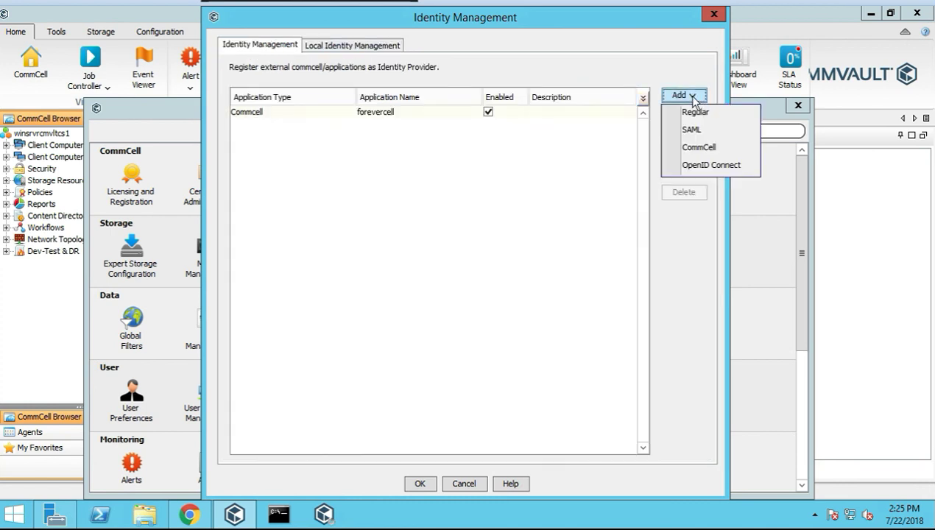
pyautogui.click(689, 115)
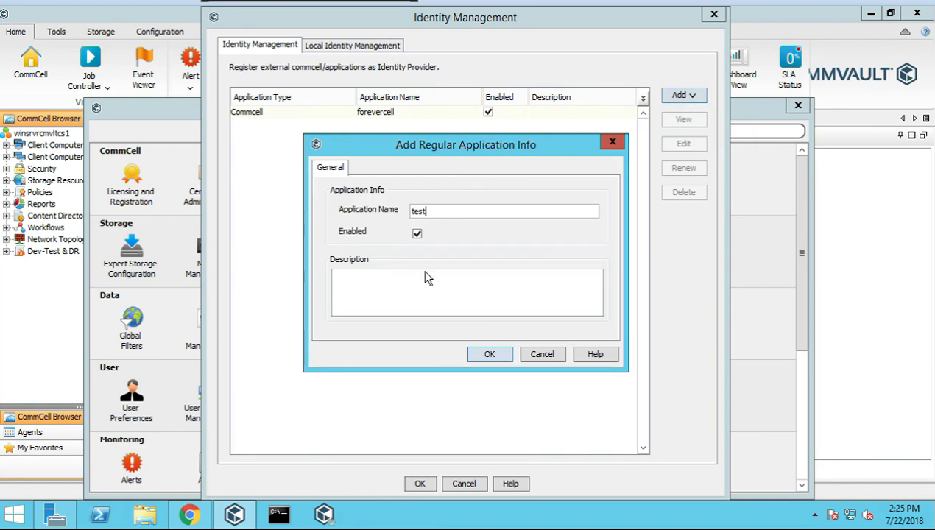
pyautogui.write('test')
pyautogui.click(490, 354)
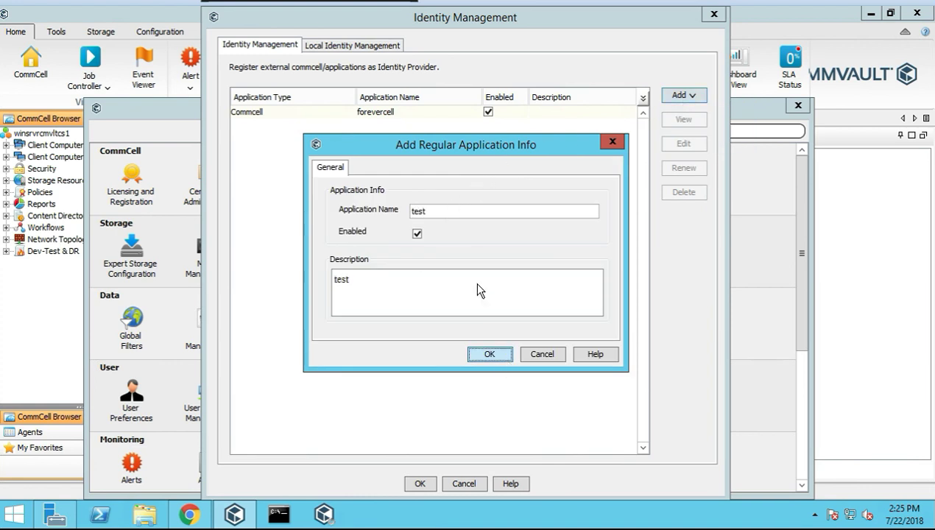
pyautogui.click(504, 353)
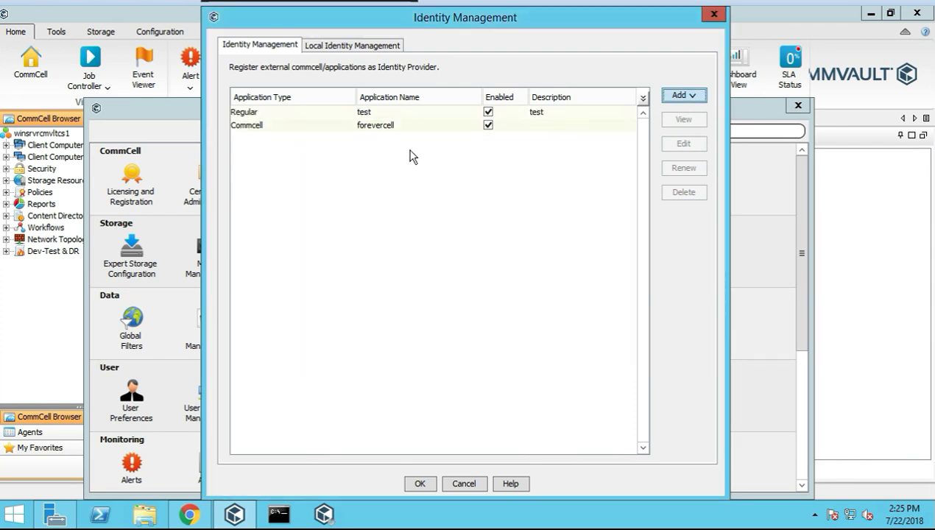
pyautogui.click(276, 113)
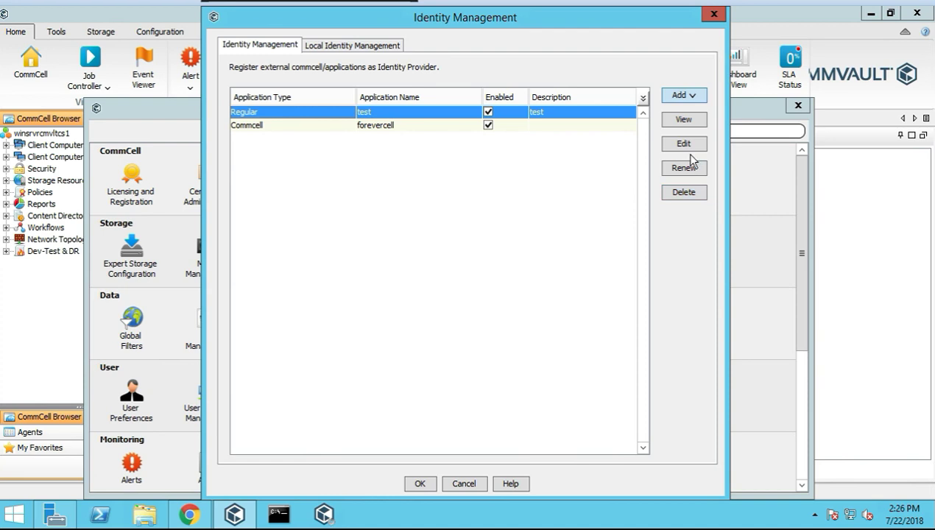
pyautogui.click(343, 48)
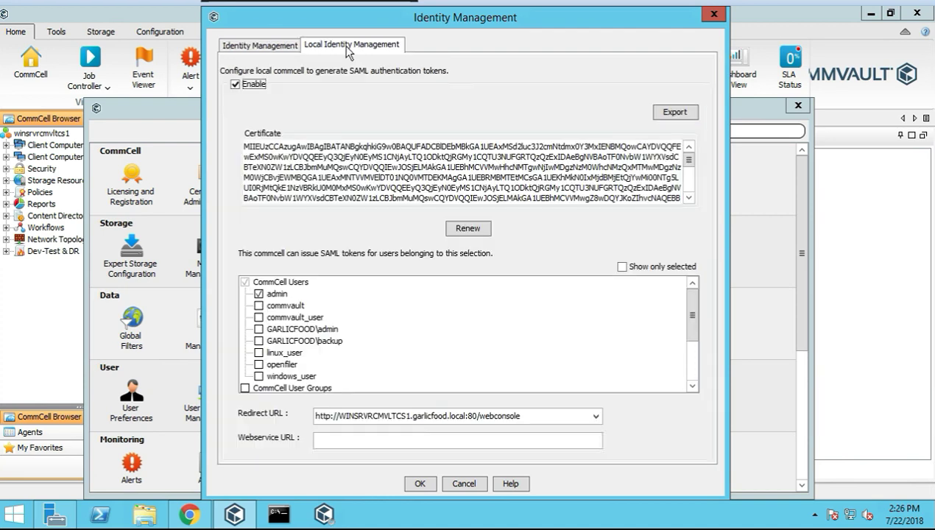
pyautogui.click(259, 46)
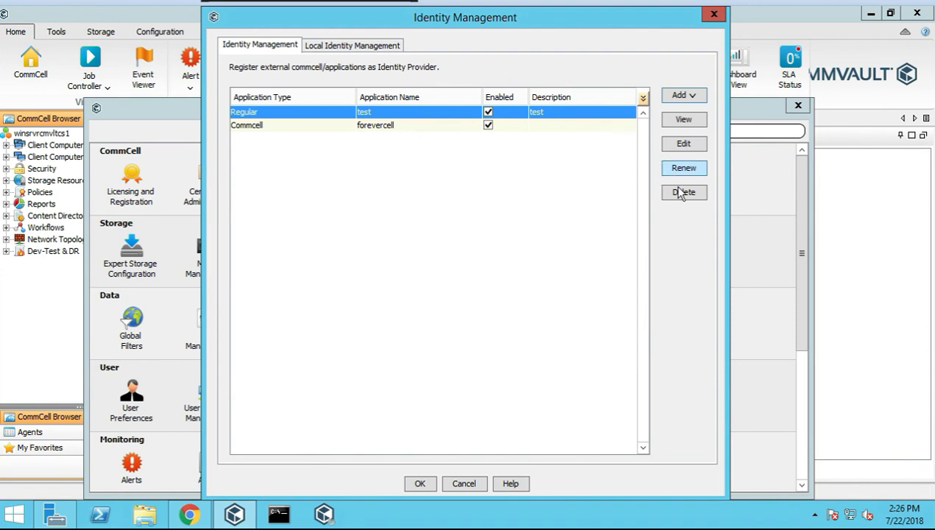
pyautogui.click(688, 122)
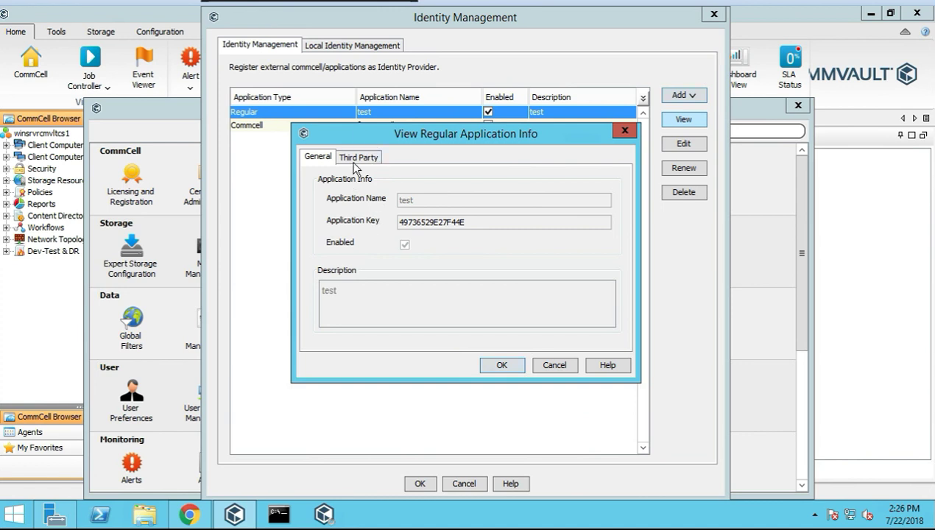
pyautogui.click(341, 158)
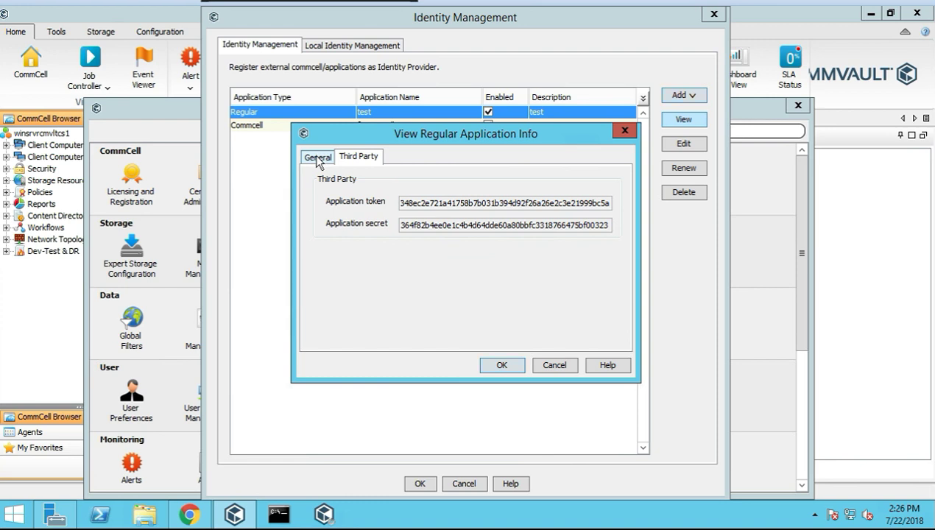
pyautogui.click(318, 157)
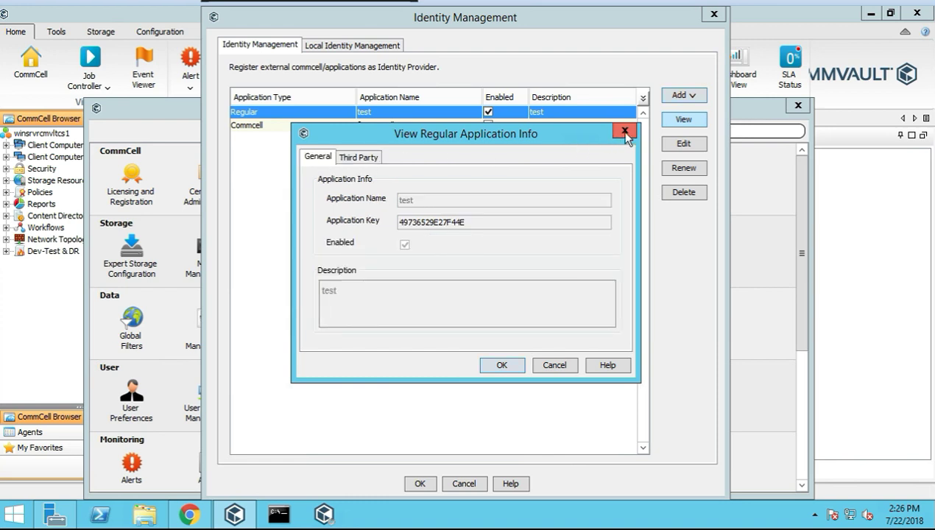
pyautogui.click(359, 158)
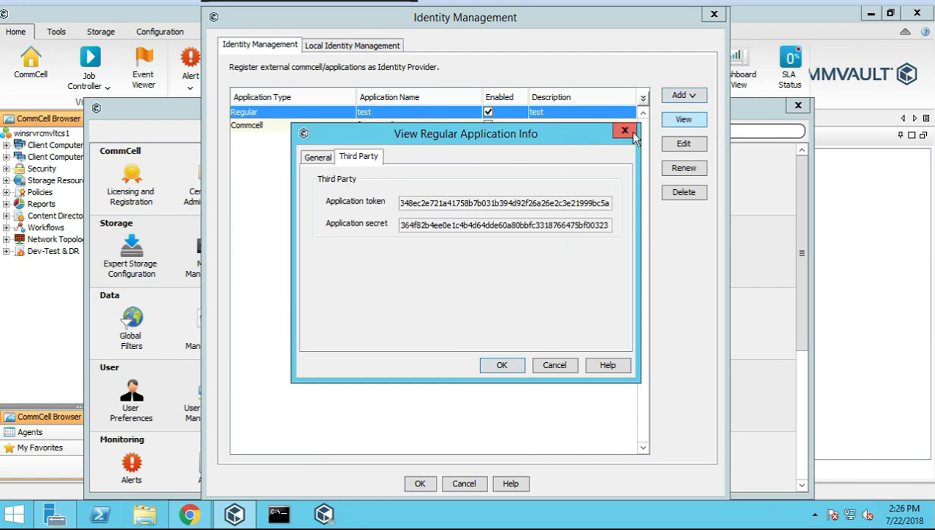
pyautogui.click(631, 136)
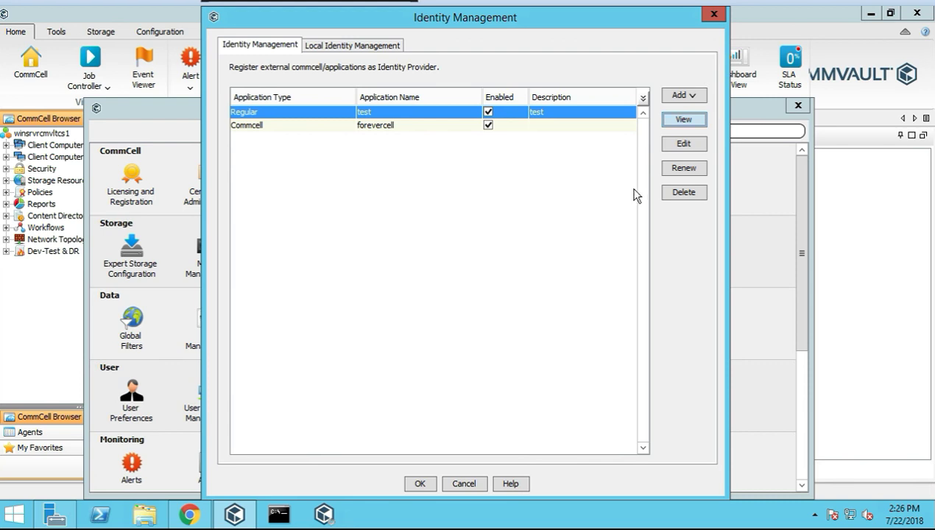
# Delete the test application, confirm it, and close Identity Management with OK
pyautogui.click(360, 49)
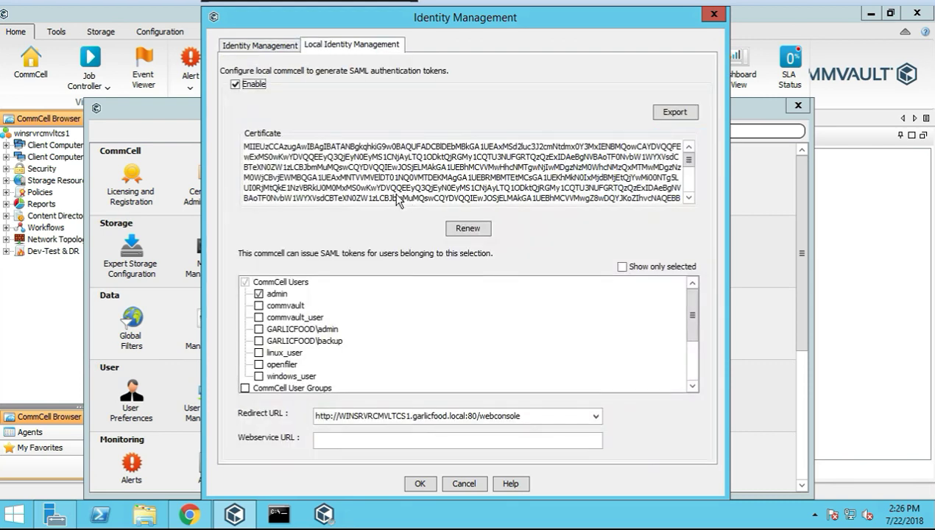
pyautogui.click(252, 47)
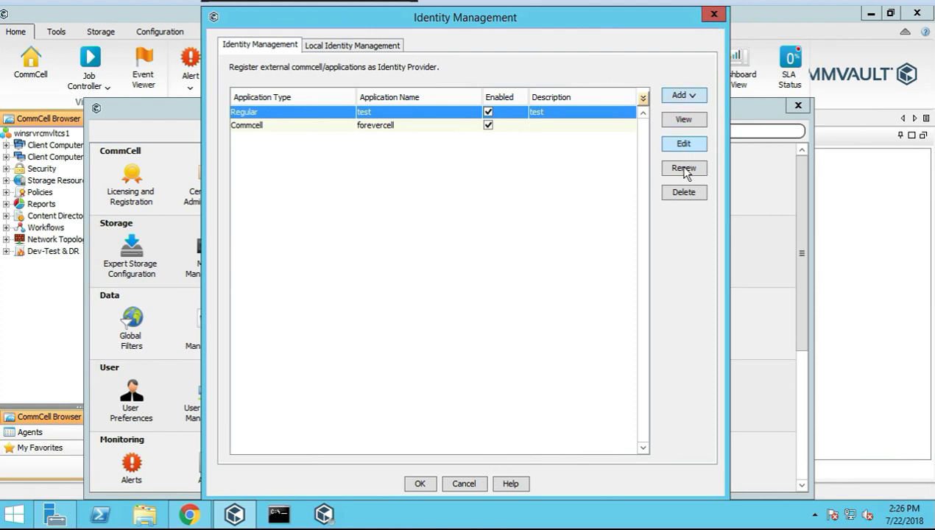
pyautogui.click(691, 197)
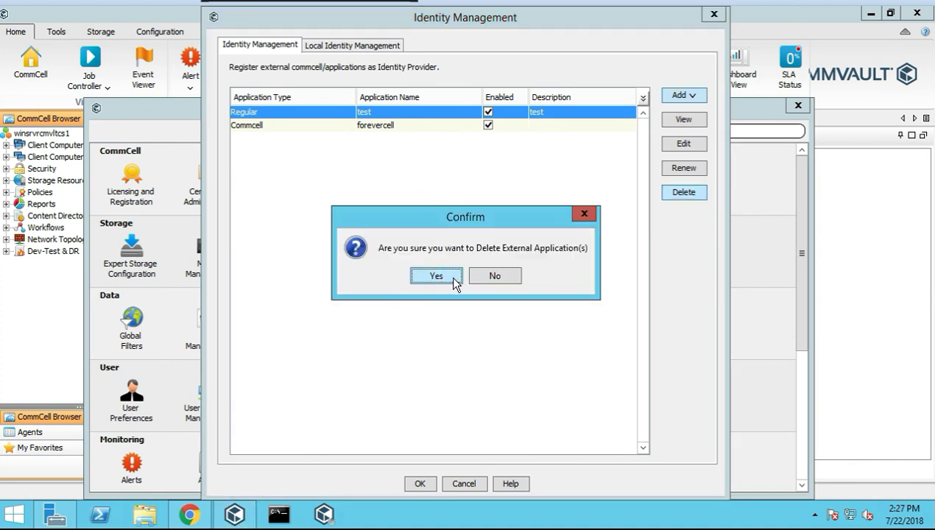
pyautogui.click(454, 279)
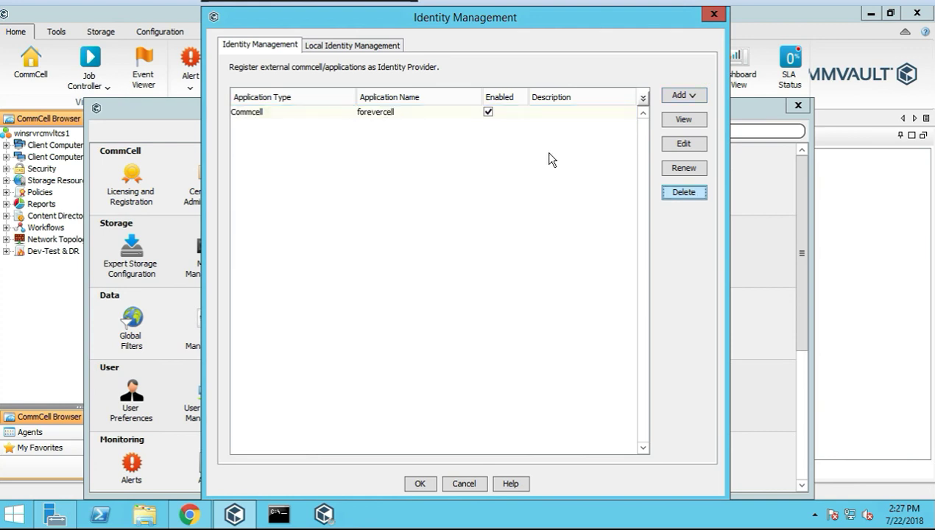
pyautogui.click(429, 484)
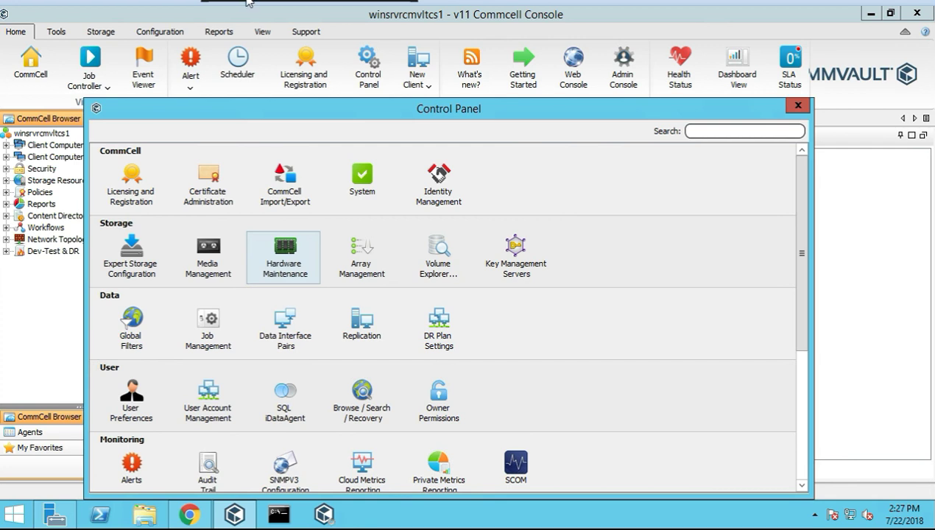
# Open Volume Explorer and select the linsrvrcmvltma1, WINSRVRCMVLTMA1 and WINSRVRCMVLTCS1 hosts
pyautogui.click(440, 259)
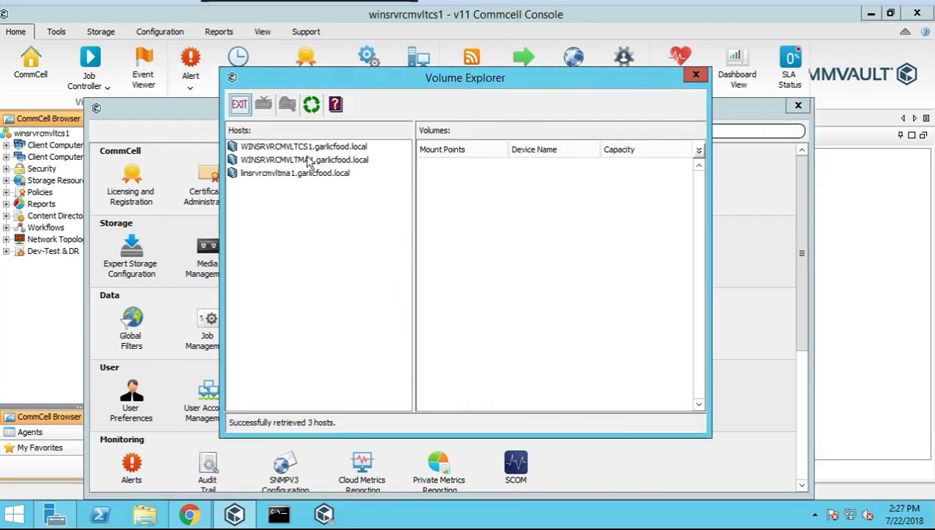
pyautogui.click(249, 174)
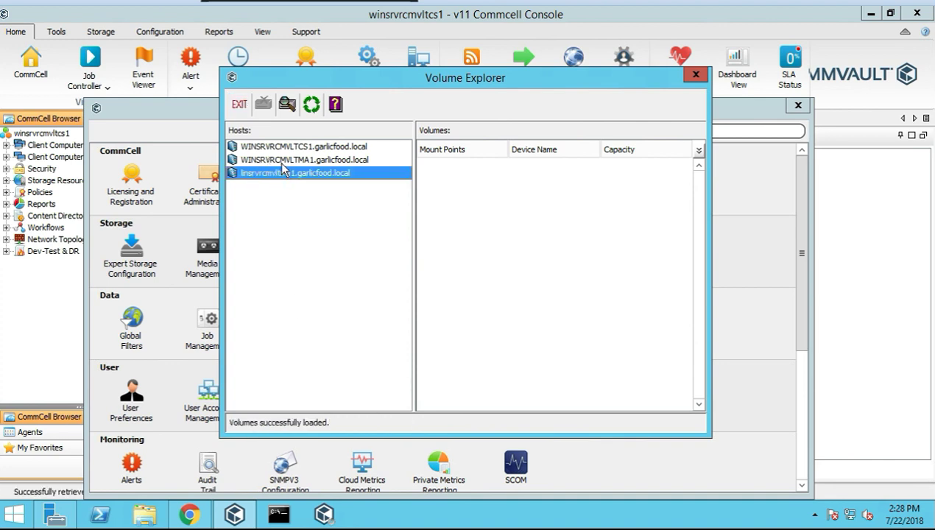
pyautogui.click(286, 160)
pyautogui.click(290, 148)
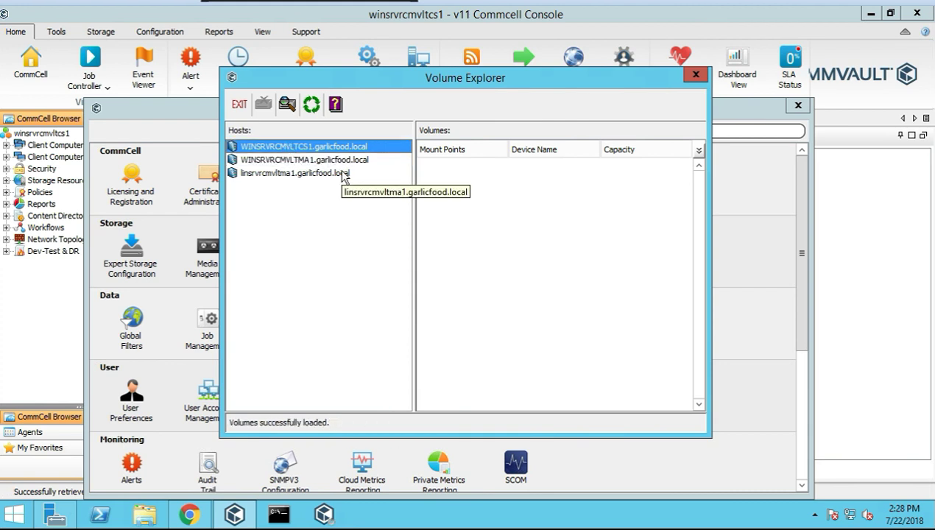
# Detect volumes on WINSRVRCMVLTCS1, WINSRVRCMVLTMA1 (error dismissed) and linsrvrcmvltma1
pyautogui.click(287, 107)
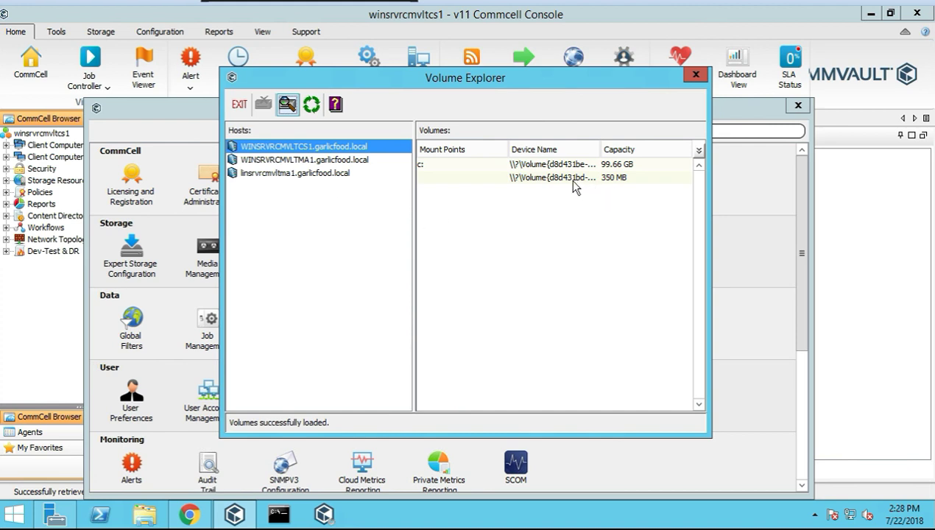
pyautogui.click(352, 161)
pyautogui.click(290, 108)
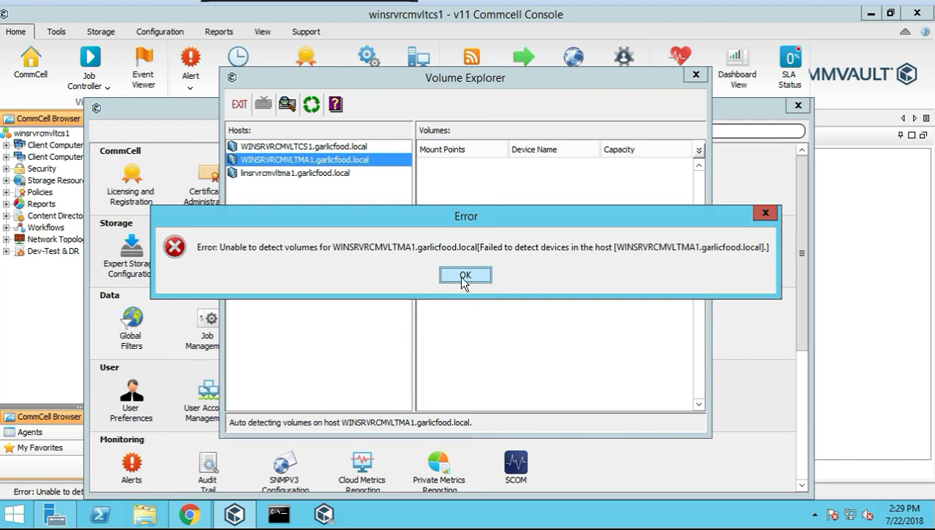
pyautogui.click(462, 275)
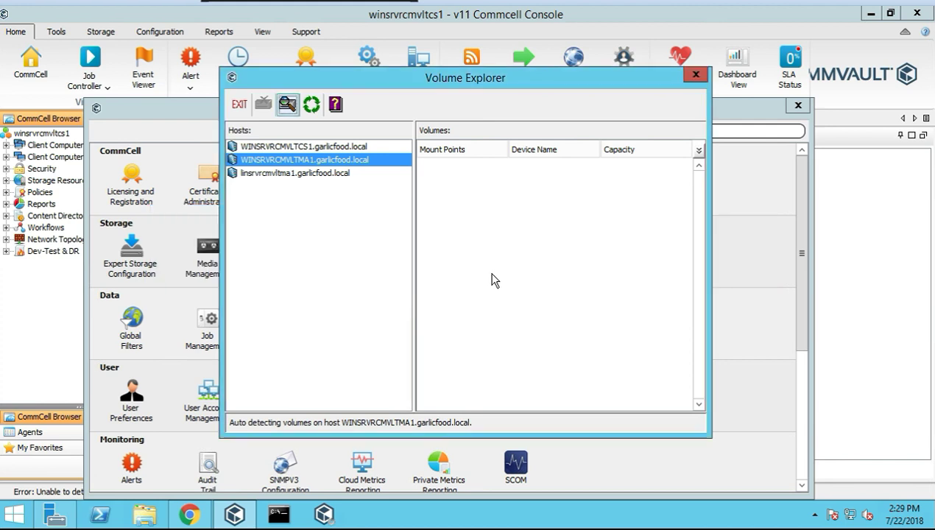
pyautogui.click(292, 174)
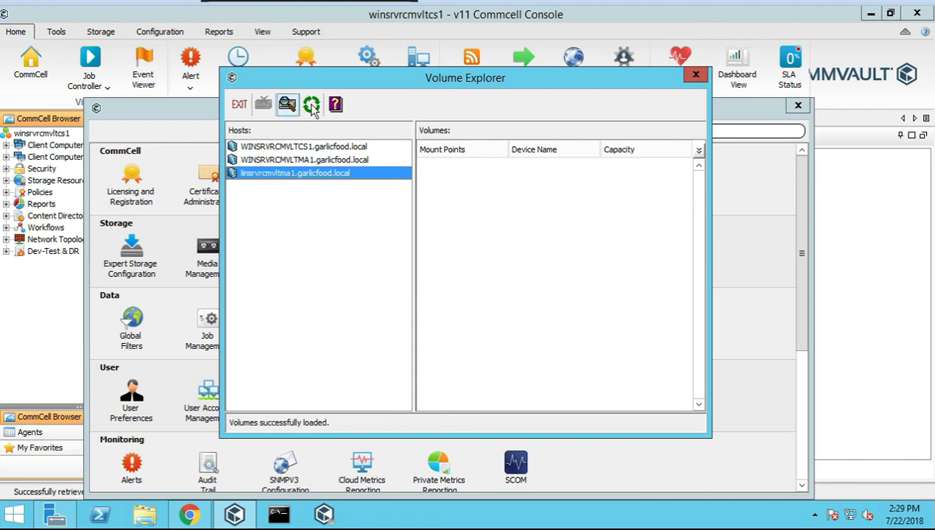
pyautogui.click(288, 104)
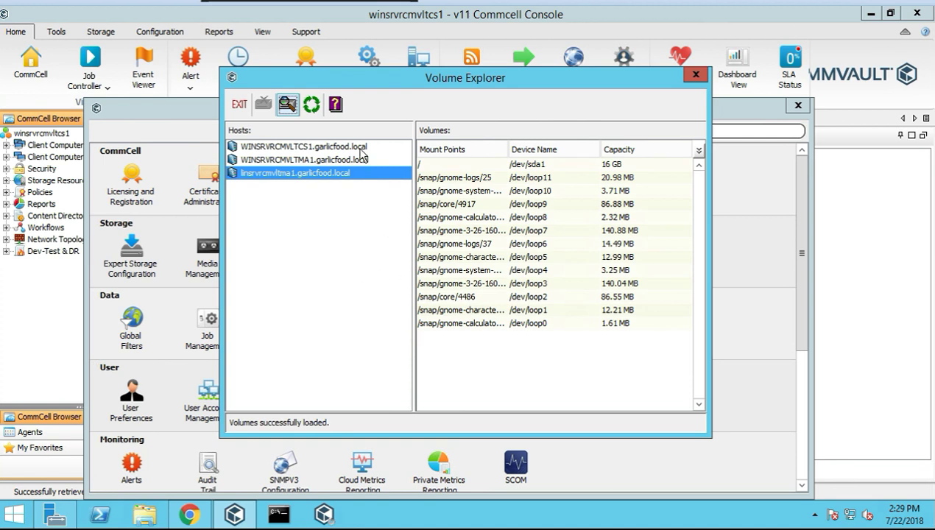
# Return to WINSRVRCMVLTCS1 and select its 350 MB and C: 99.66 GB volumes
pyautogui.click(308, 147)
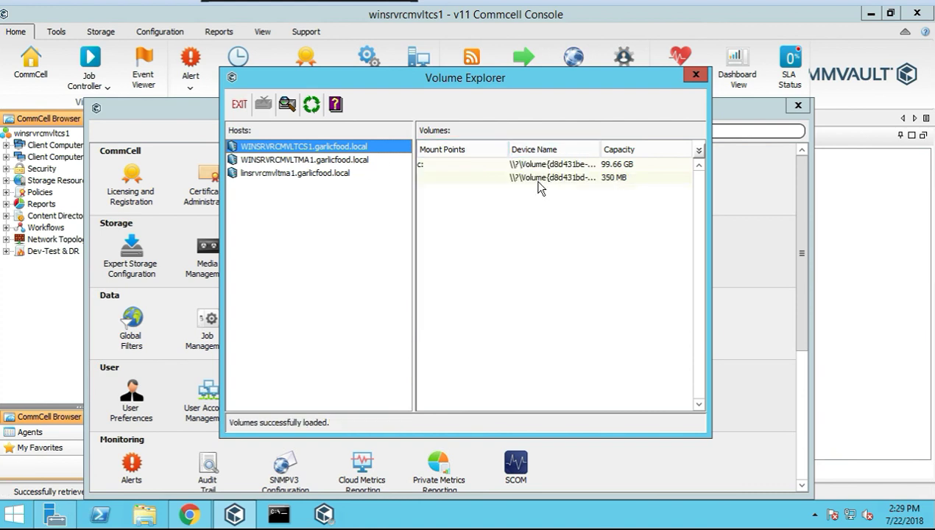
pyautogui.click(542, 179)
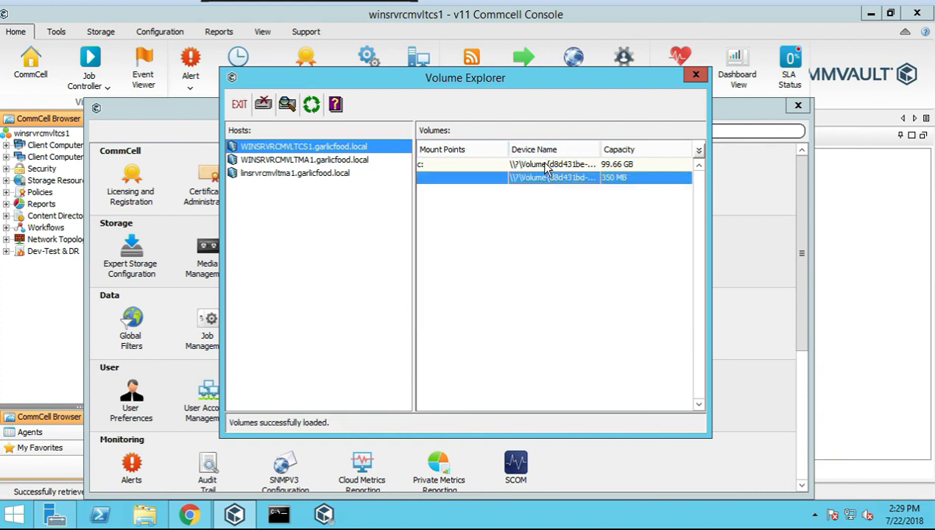
pyautogui.click(510, 164)
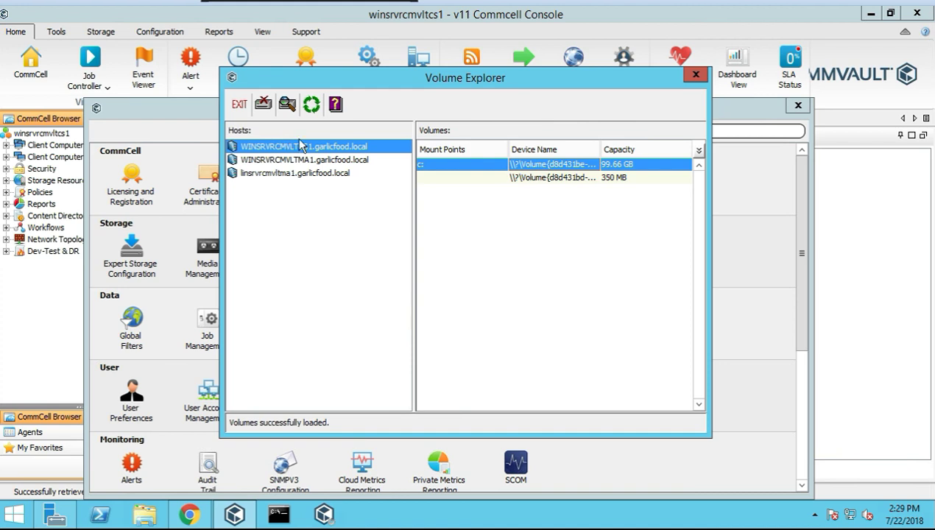
# Open the c: volume's configuration and review its mount point and snapshot options unchanged
pyautogui.doubleClick(447, 168)
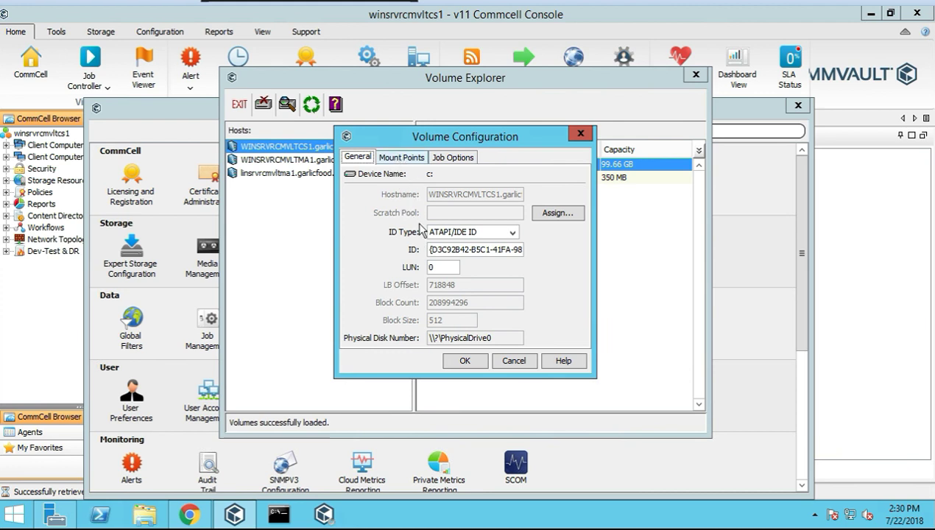
pyautogui.click(404, 158)
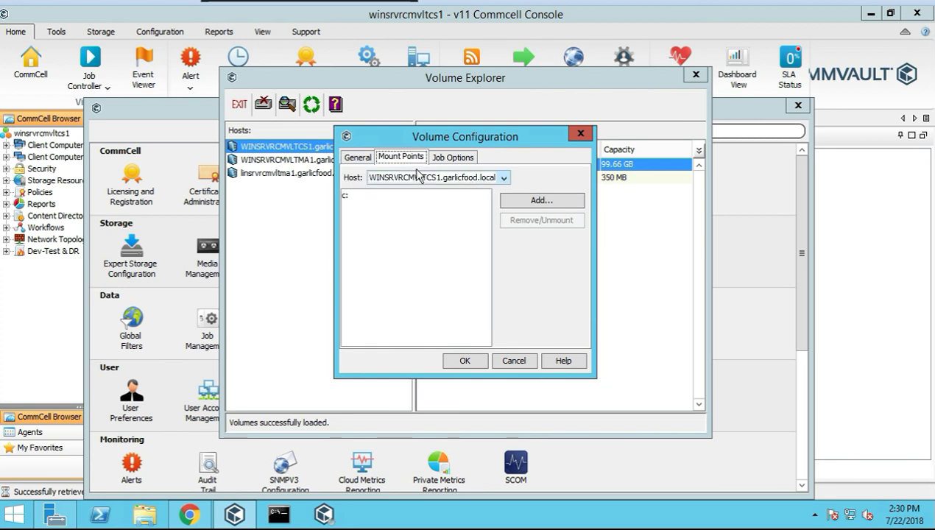
pyautogui.click(551, 203)
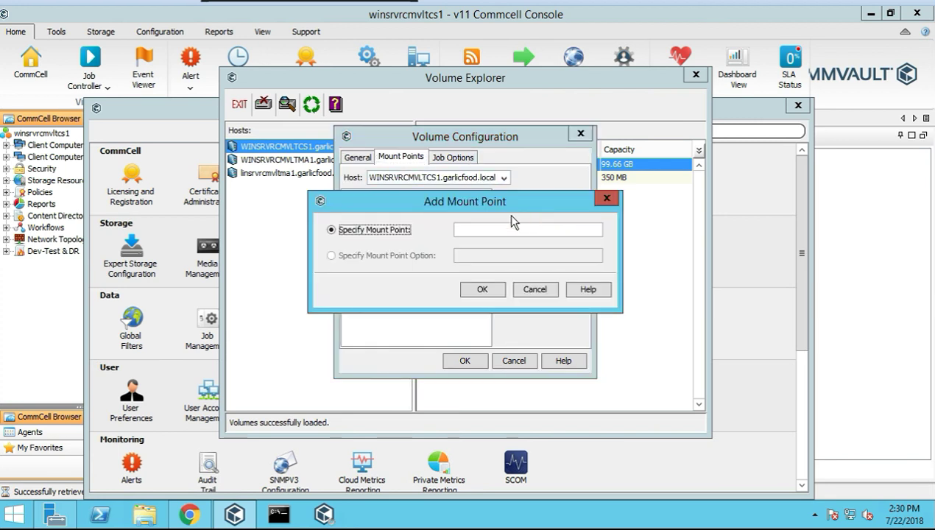
pyautogui.click(527, 288)
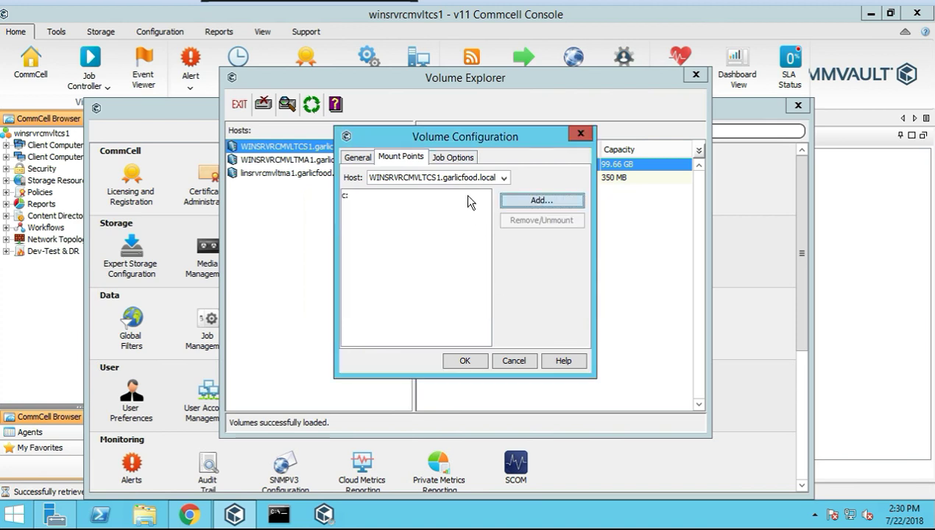
pyautogui.click(450, 158)
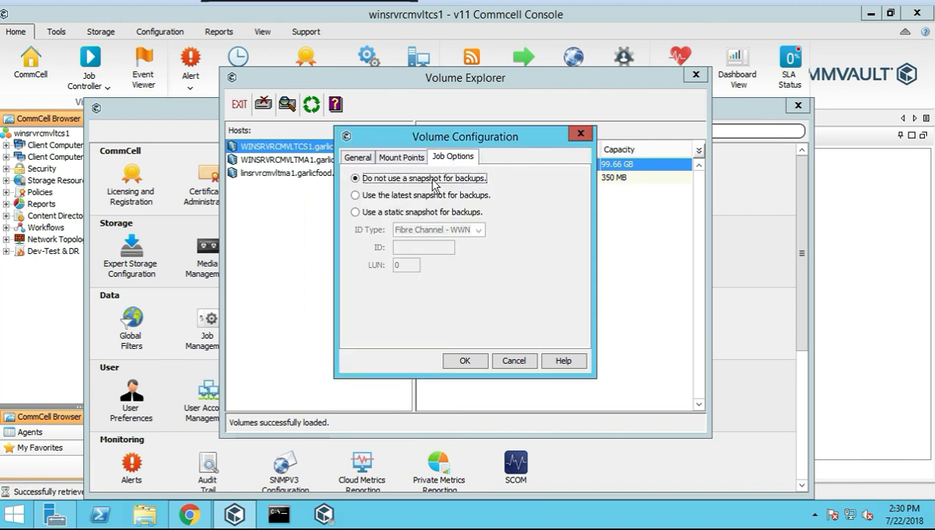
pyautogui.click(383, 159)
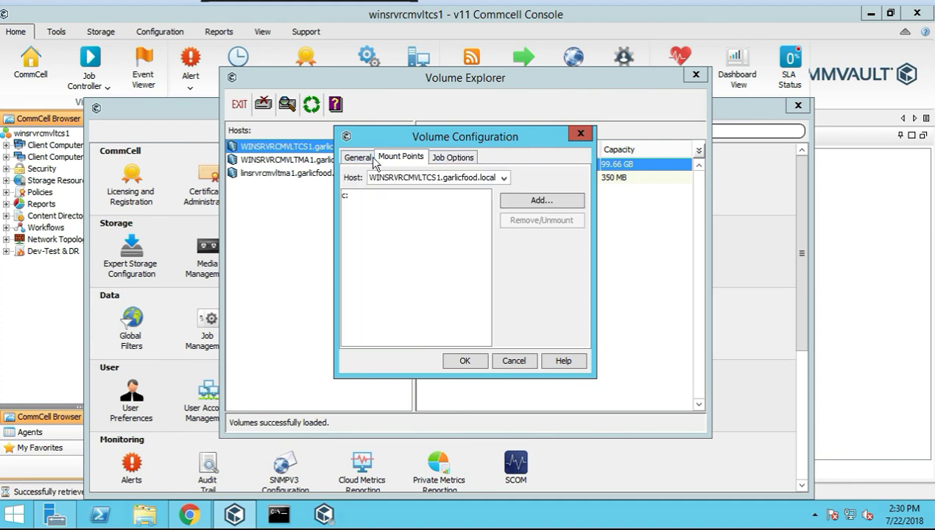
pyautogui.click(417, 176)
pyautogui.click(363, 157)
# On the General tab, browse the ID Type list and leave it at ATAPI/IDE ID
pyautogui.click(361, 158)
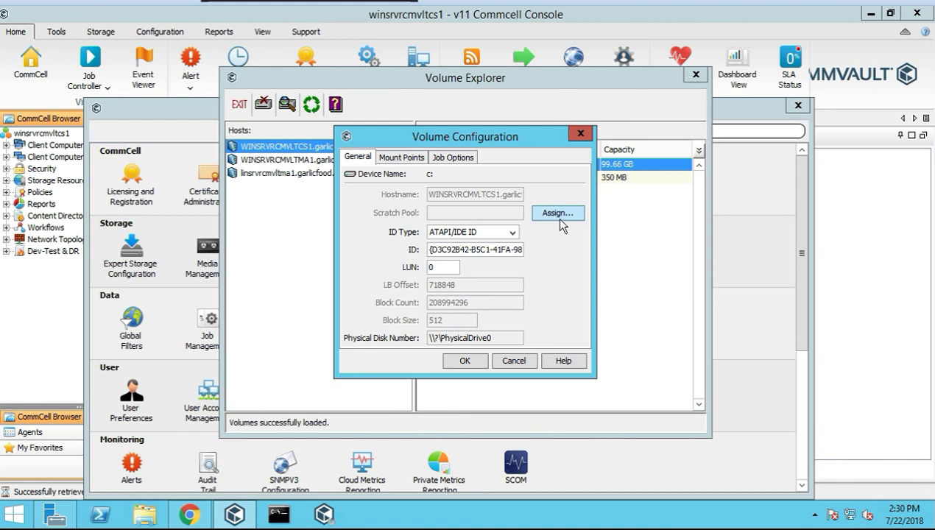
pyautogui.click(508, 233)
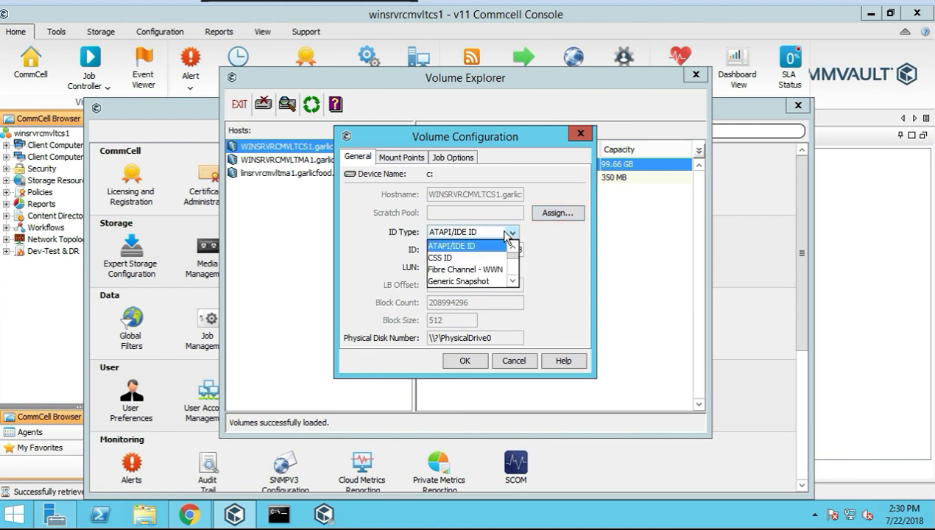
pyautogui.click(512, 282)
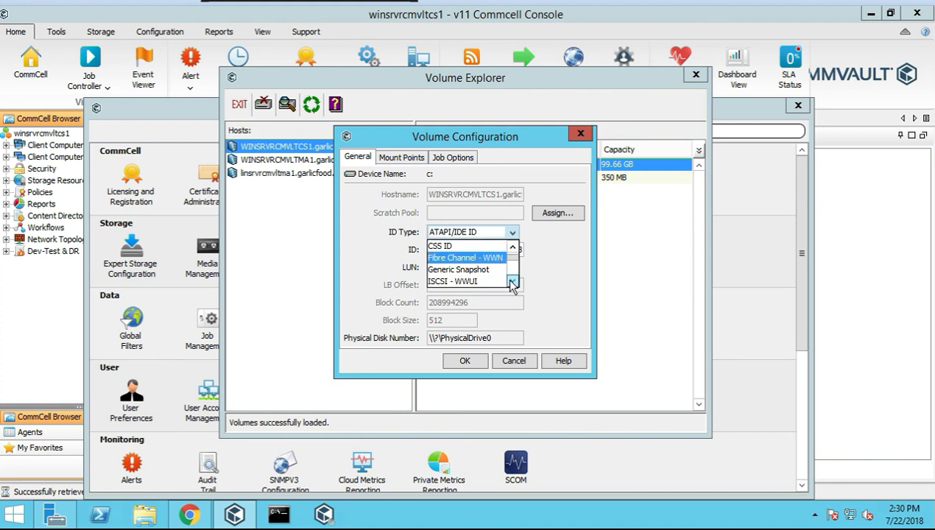
pyautogui.click(512, 283)
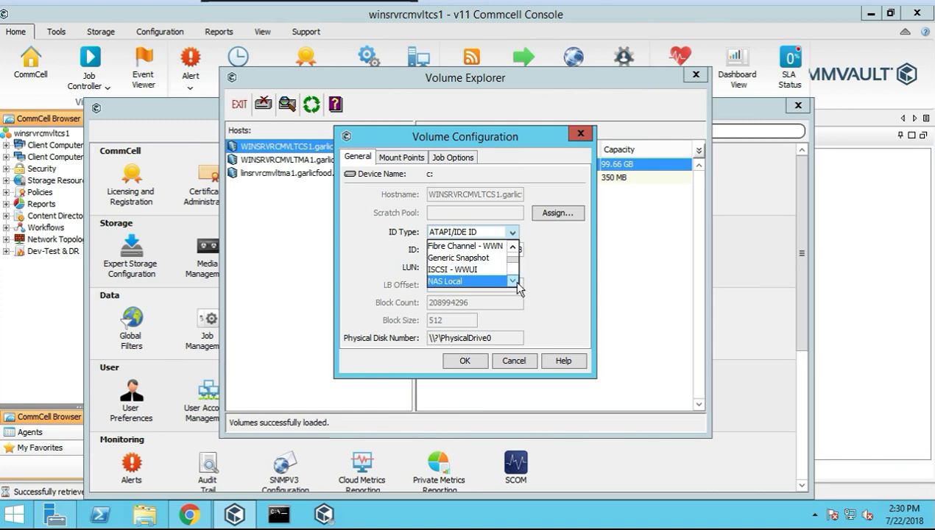
pyautogui.click(512, 282)
pyautogui.click(513, 282)
pyautogui.click(513, 282)
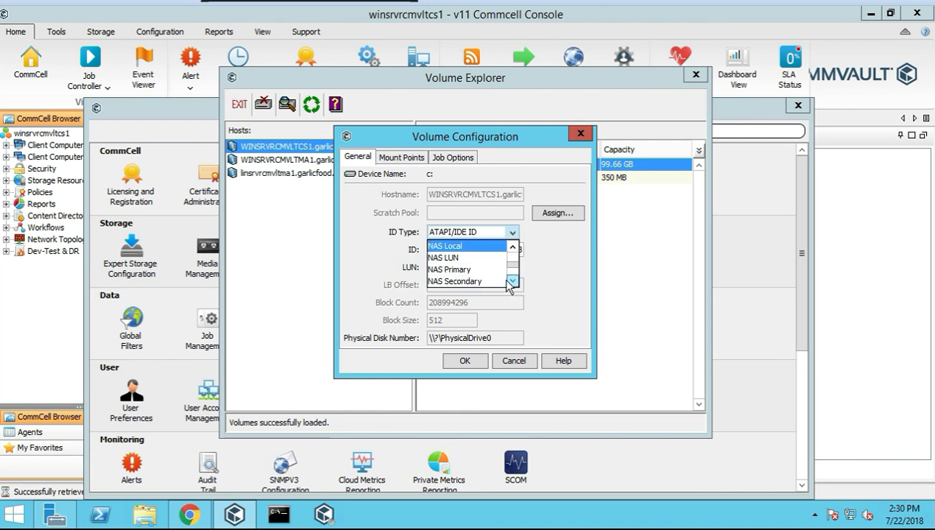
pyautogui.click(513, 282)
pyautogui.click(512, 282)
pyautogui.click(512, 282)
pyautogui.click(512, 282)
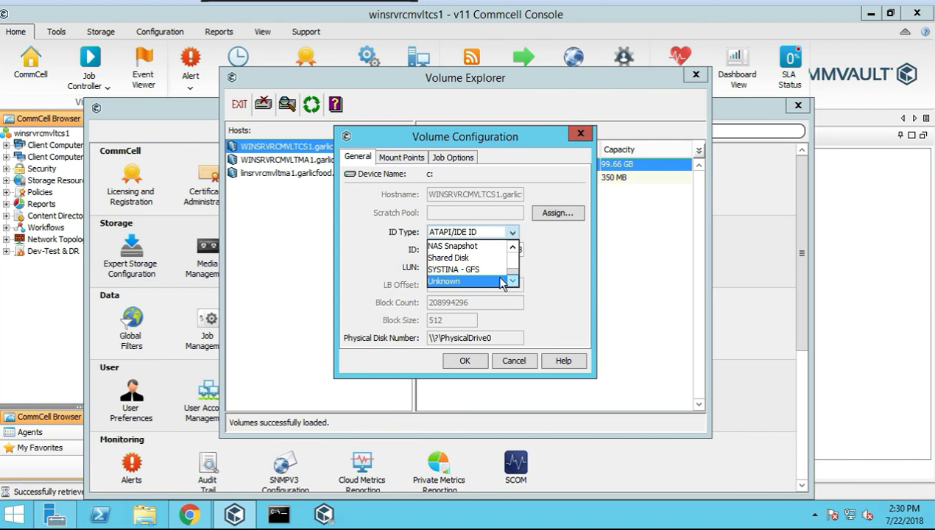
pyautogui.click(568, 274)
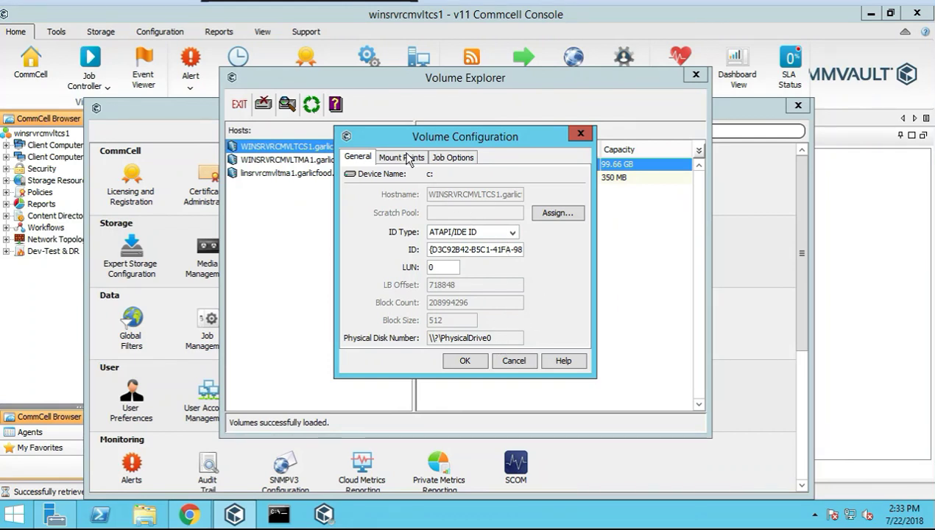
# Cancel the scratch pool assignment and Volume Configuration, then exit Volume Explorer
pyautogui.click(549, 213)
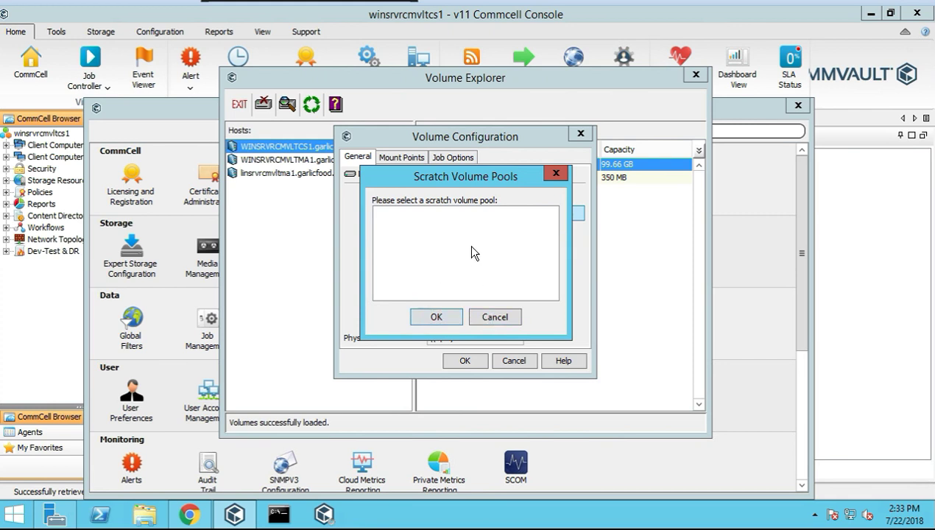
pyautogui.click(498, 321)
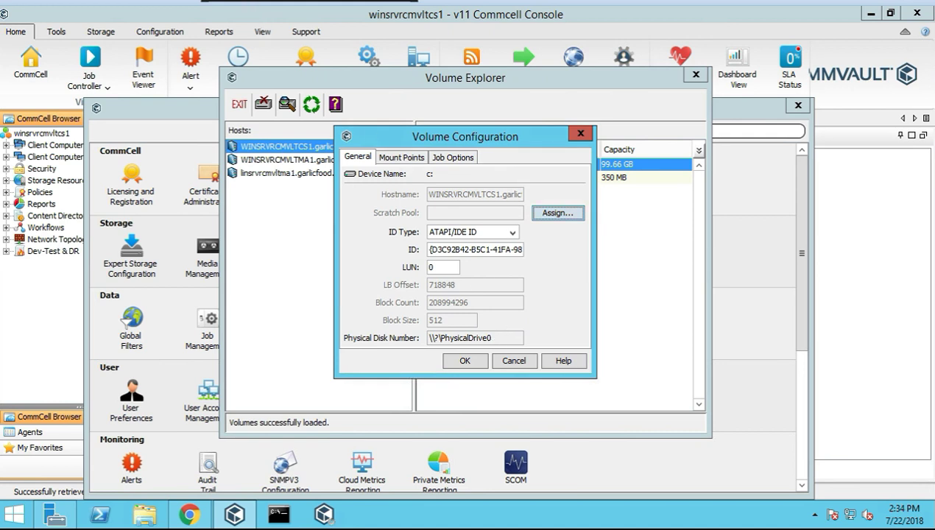
pyautogui.click(518, 362)
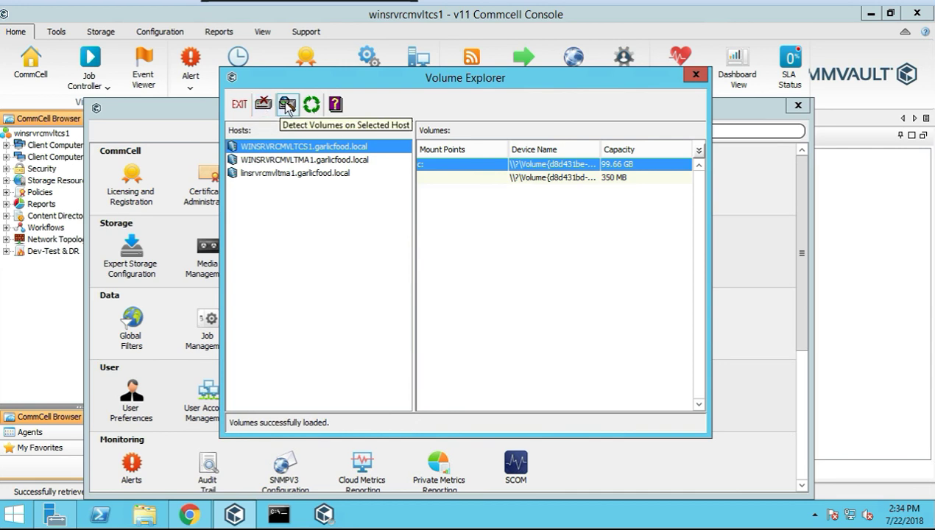
pyautogui.click(695, 76)
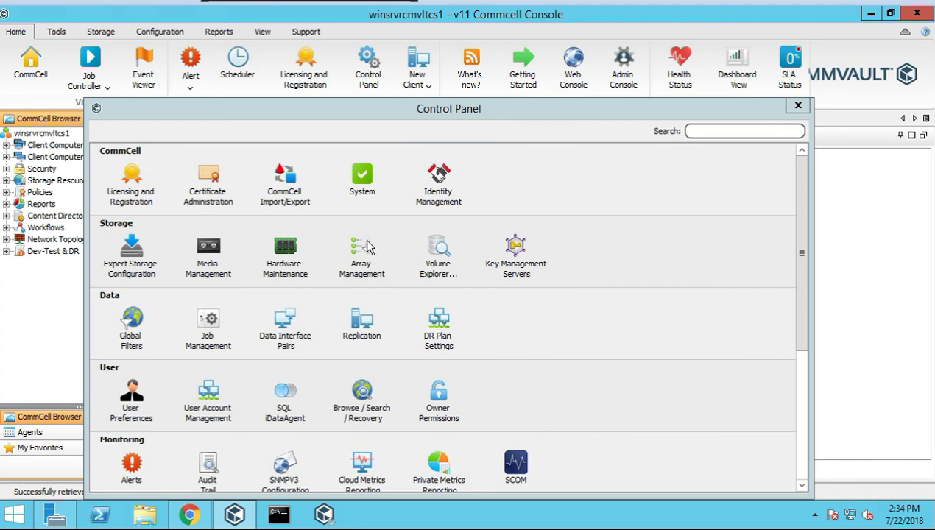
# Open Key Management Servers and scroll through the AWS Key Management Service page
pyautogui.click(515, 268)
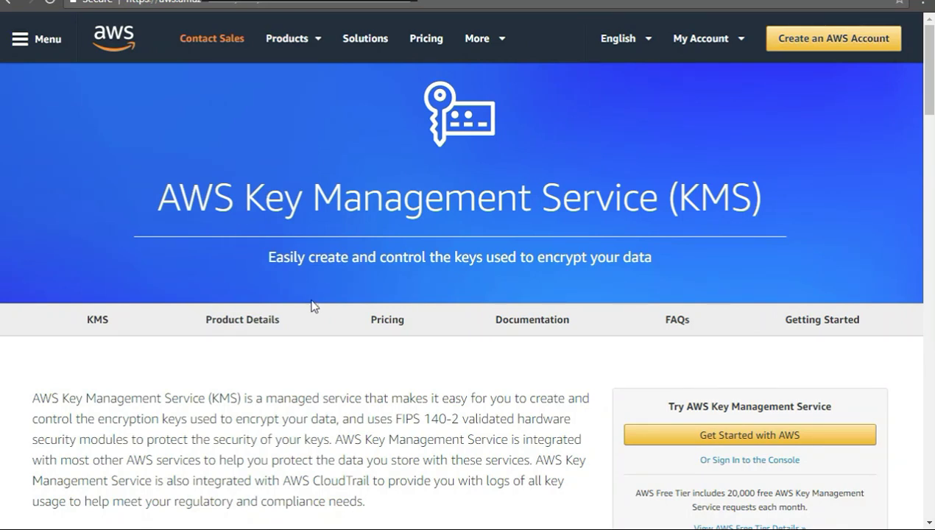
pyautogui.scroll(-1, 311, 305)
pyautogui.scroll(-5, 282, 203)
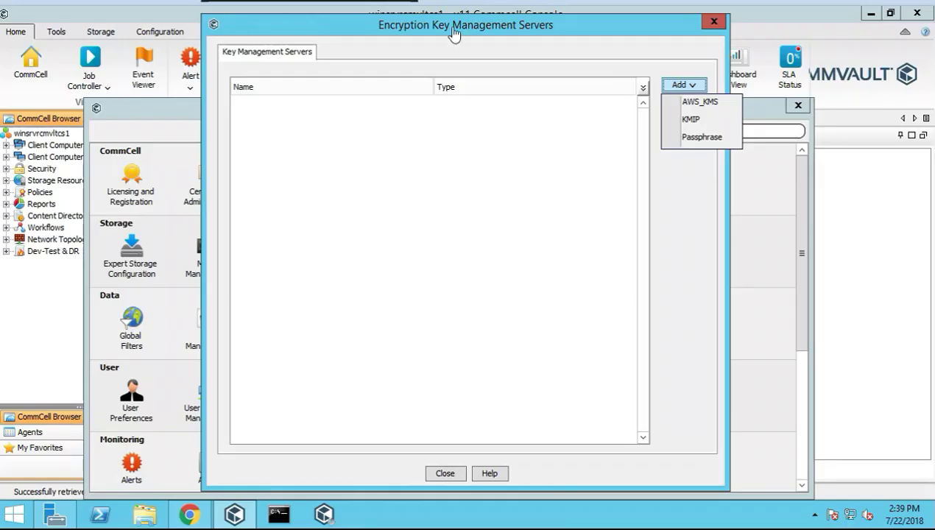
# Create passphrase key provider 'test' with a 256-bit key, enter the passphrase twice, and add an export location
pyautogui.click(698, 138)
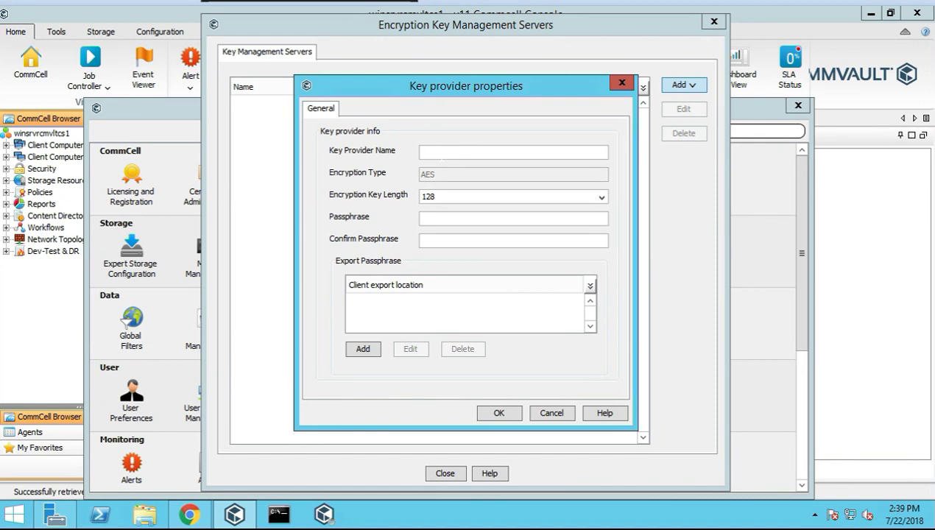
pyautogui.write('test')
pyautogui.click(462, 196)
pyautogui.click(450, 224)
pyautogui.write('123456123456')
pyautogui.click(362, 350)
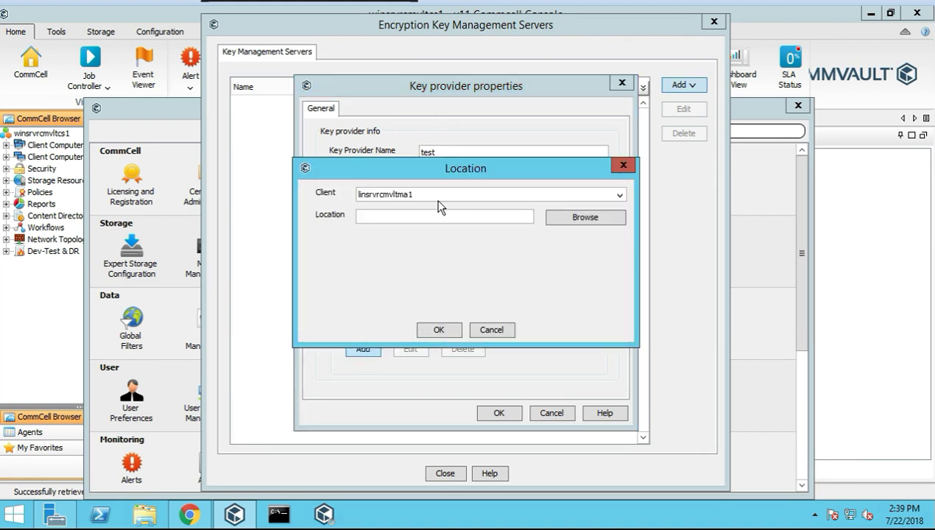
# Try client winsrvrcmvltma1 as the export client, then dismiss the unreachable-computer error and close the empty browser
pyautogui.click(620, 195)
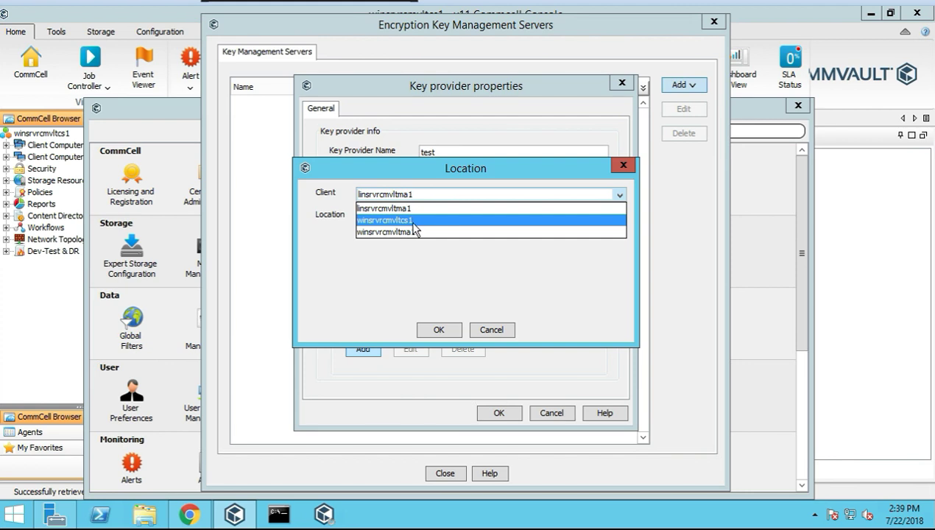
pyautogui.click(403, 232)
pyautogui.click(564, 221)
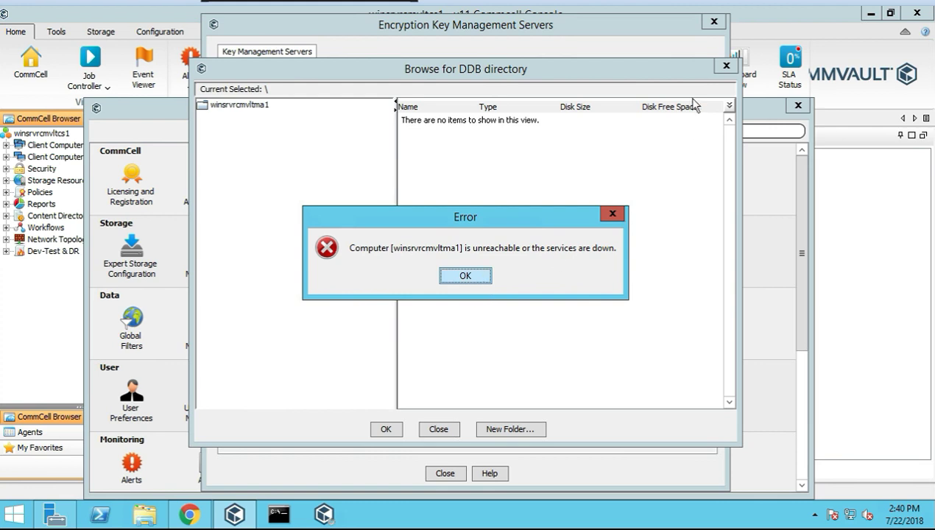
pyautogui.click(466, 277)
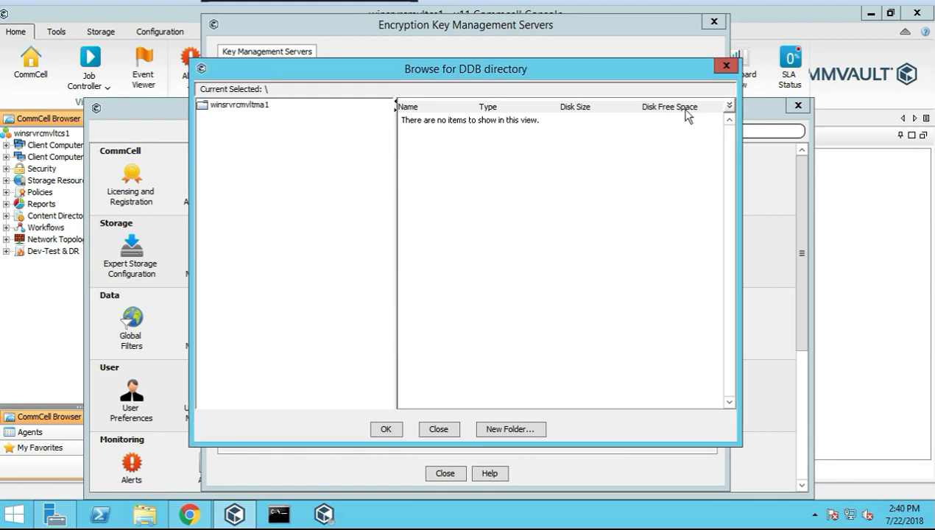
pyautogui.click(727, 65)
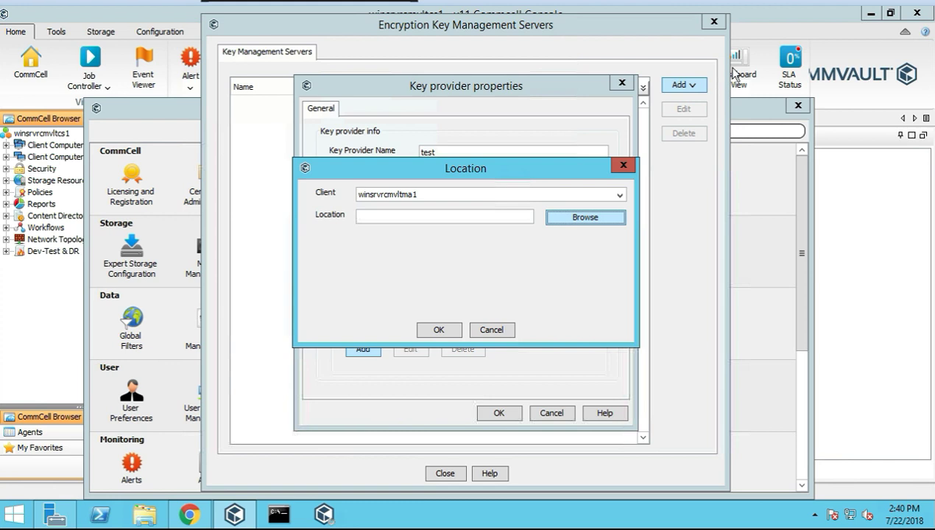
# Set the export location to C:\duplication on client winsrvrcmvltcs1
pyautogui.click(556, 196)
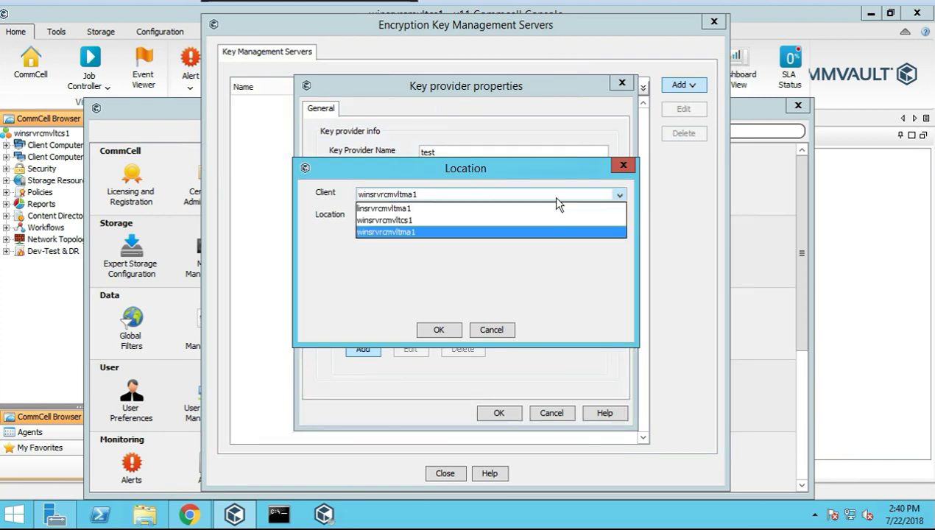
pyautogui.click(414, 224)
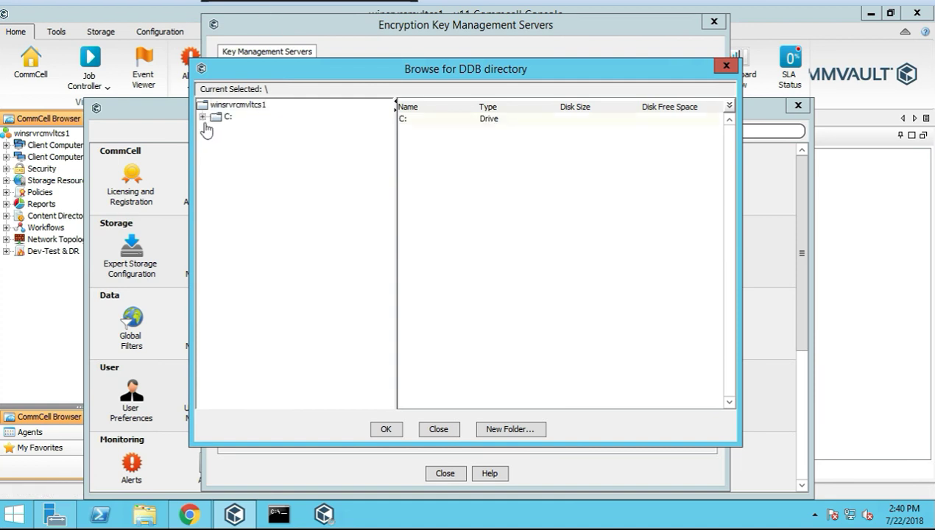
pyautogui.click(202, 117)
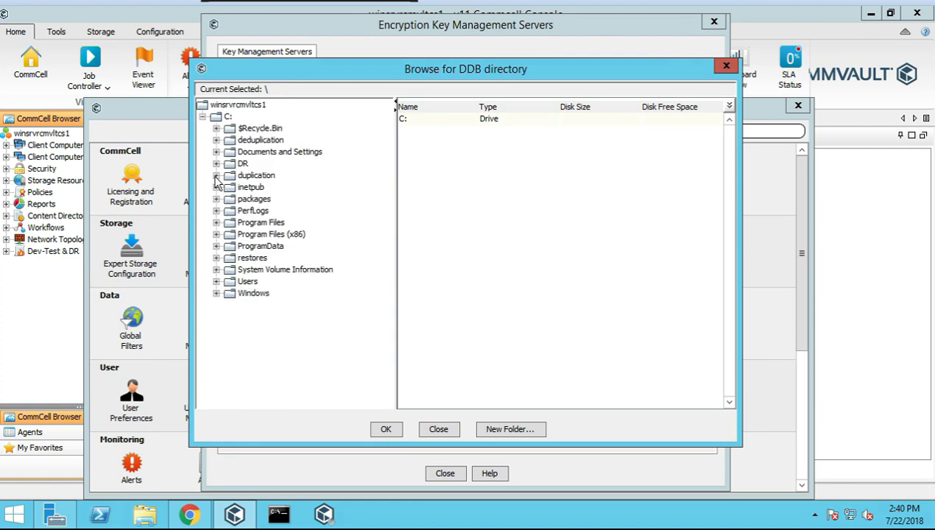
pyautogui.click(256, 179)
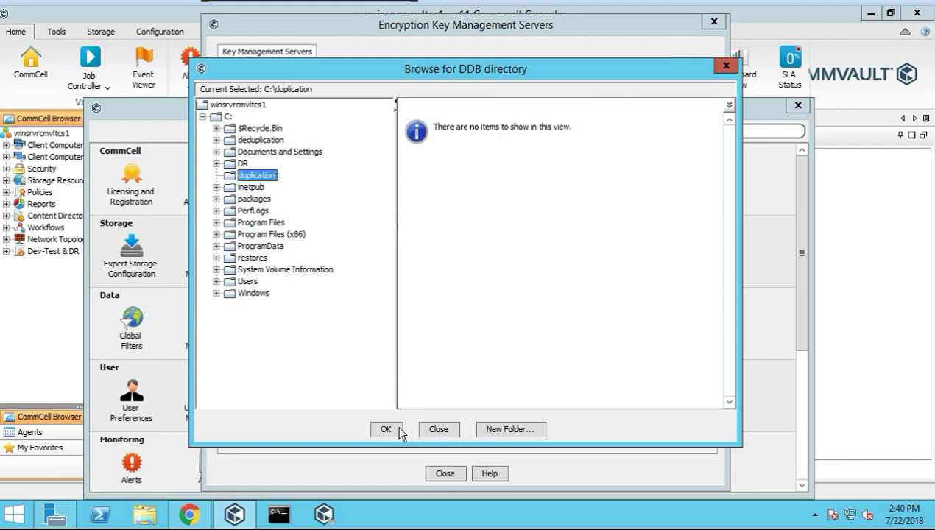
pyautogui.click(396, 428)
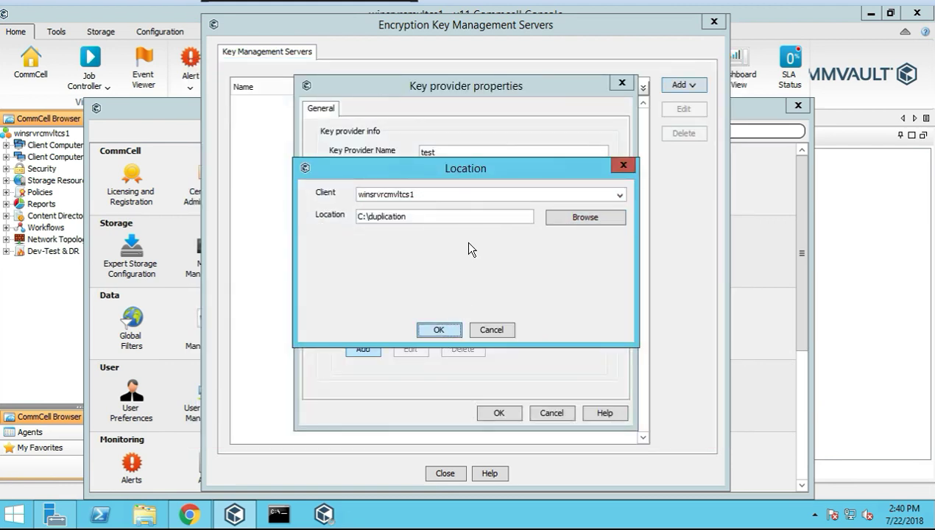
pyautogui.press('Return')
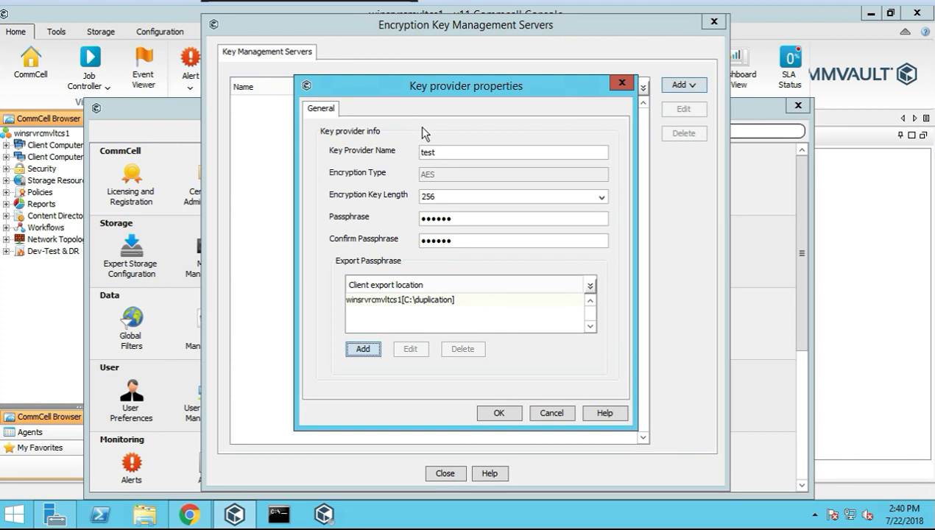
# Submit the key provider and clear the mistaken text from the warning's confirmation box
pyautogui.click(499, 414)
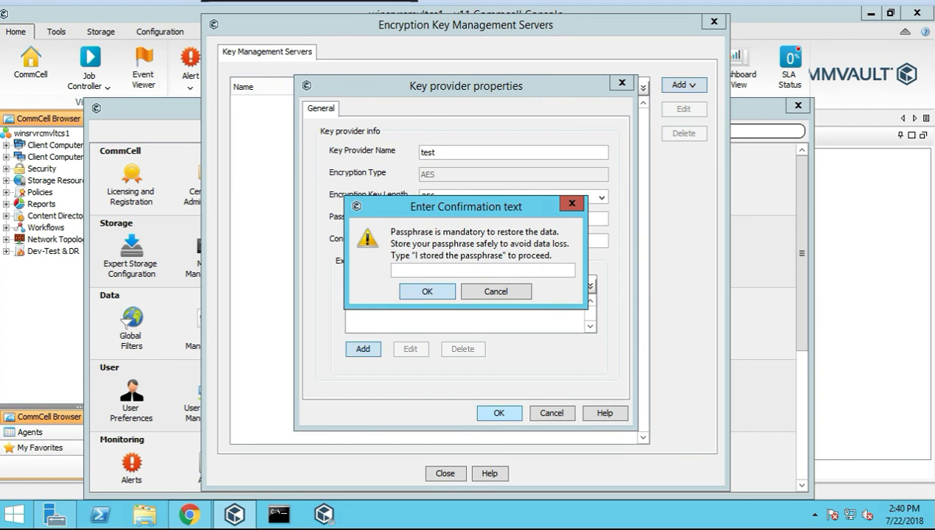
pyautogui.write('123456')
pyautogui.moveTo(423, 270); pyautogui.dragTo(344, 262)
pyautogui.press('BackSpace')
# Enter 'I stored the passphrase' as the confirmation phrase and accept the warning
pyautogui.write('I')
pyautogui.write(' storege')
pyautogui.press('BackSpace')
pyautogui.press('BackSpace')
pyautogui.press('BackSpace')
pyautogui.press('BackSpace')
pyautogui.write('ed')
pyautogui.write(' the ')
pyautogui.write('pass')
pyautogui.write('phar')
pyautogui.press('BackSpace')
pyautogui.press('BackSpace')
pyautogui.press('BackSpace')
pyautogui.write('hrase')
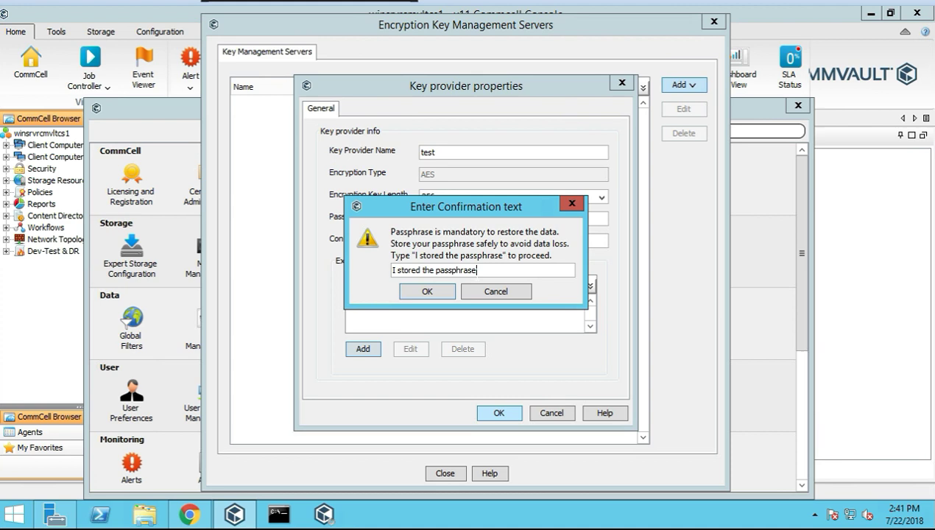
pyautogui.click(435, 298)
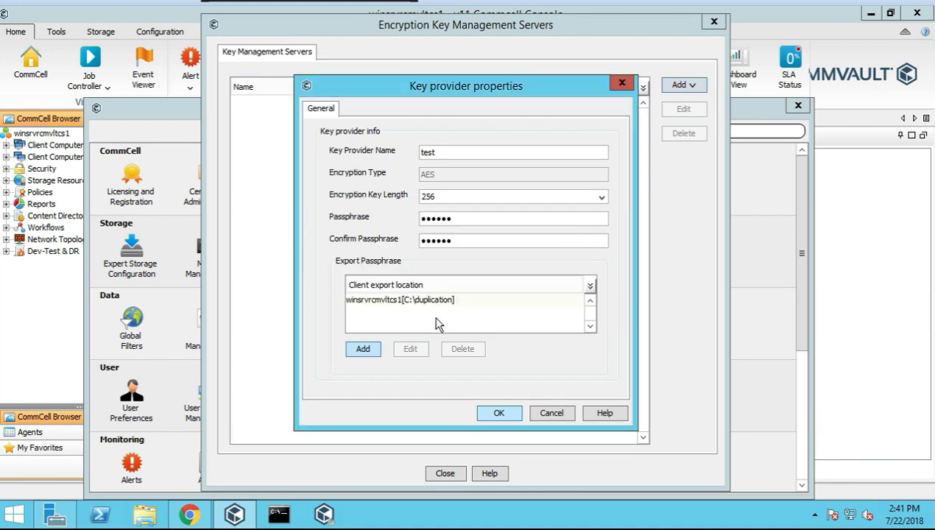
# Save the 'test' PASSPHRASE provider and reopen its properties to see the generated passphrase file name
pyautogui.click(498, 417)
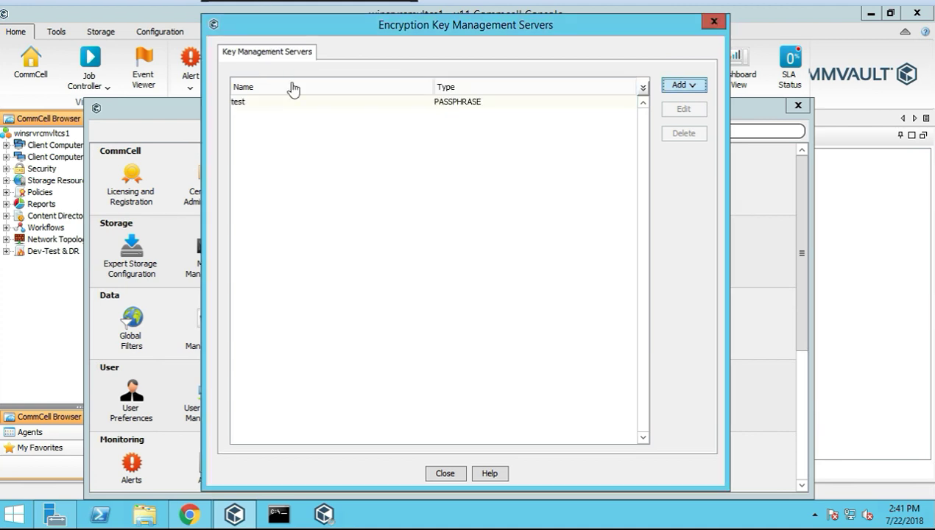
pyautogui.click(472, 105)
pyautogui.click(684, 109)
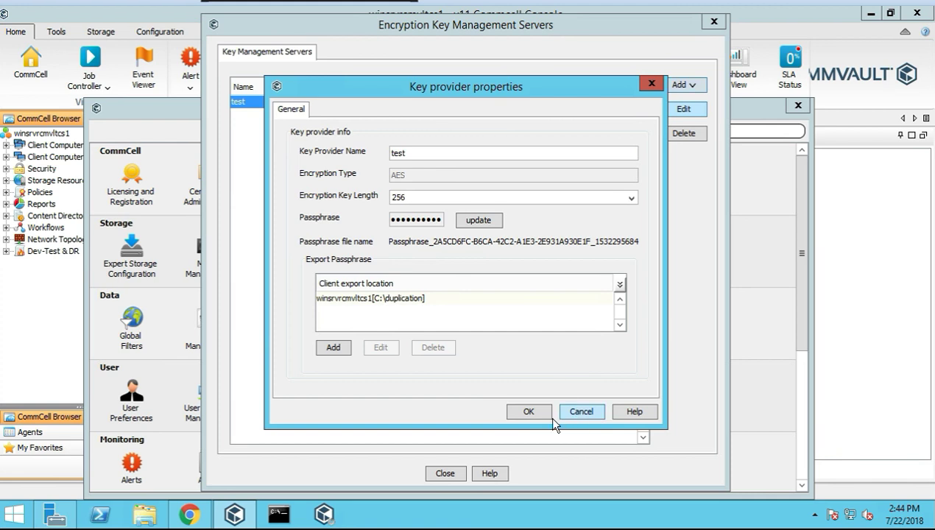
# Close the 'test' key provider properties and the Encryption Key Management Servers list
pyautogui.click(578, 414)
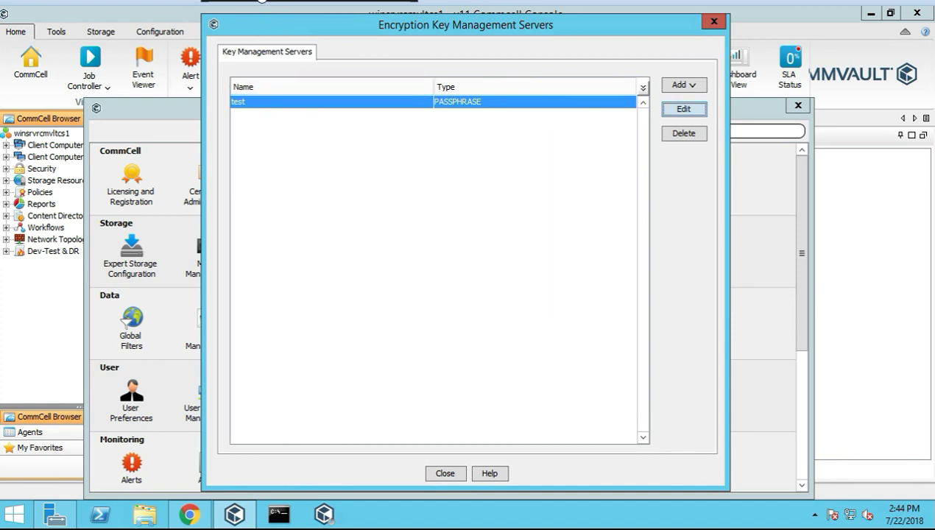
pyautogui.click(447, 475)
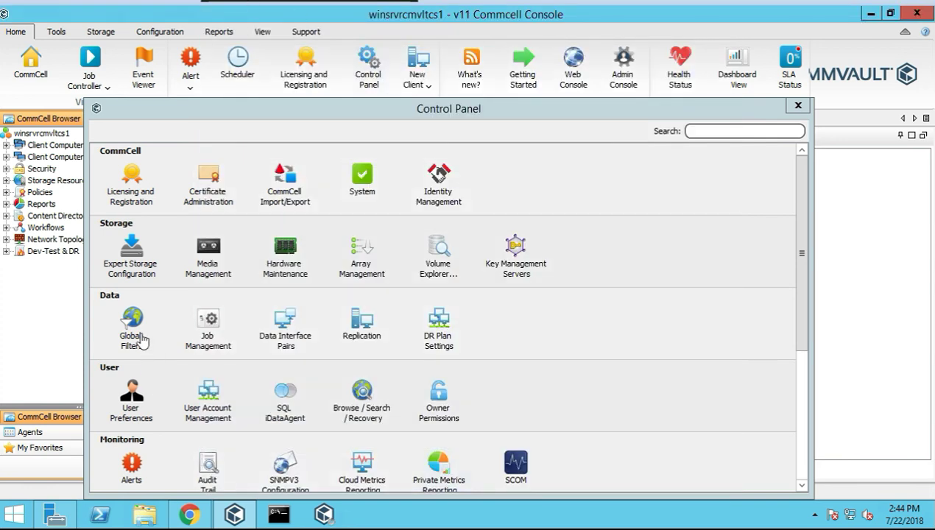
# Open Global Filters on the Windows Filters category, cancel an empty exclude entry, and bring up File Explorer
pyautogui.click(139, 338)
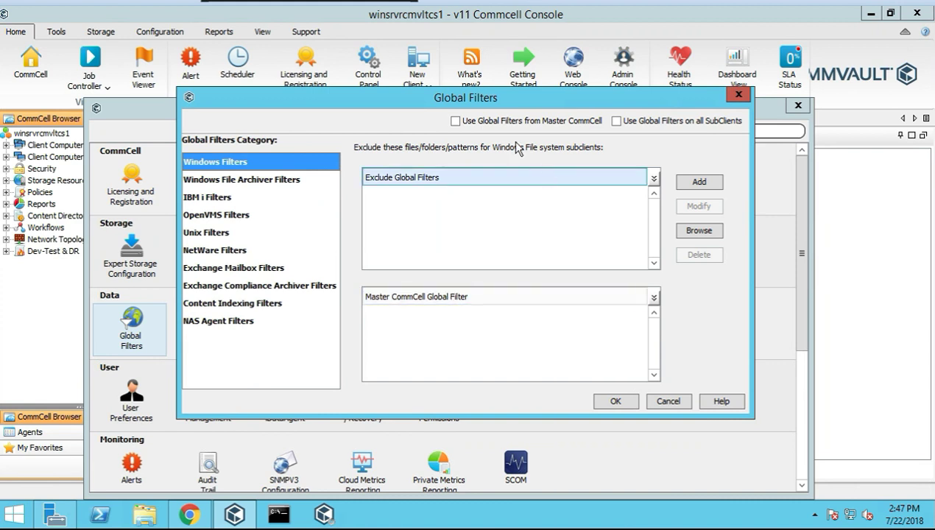
pyautogui.click(237, 180)
pyautogui.click(240, 160)
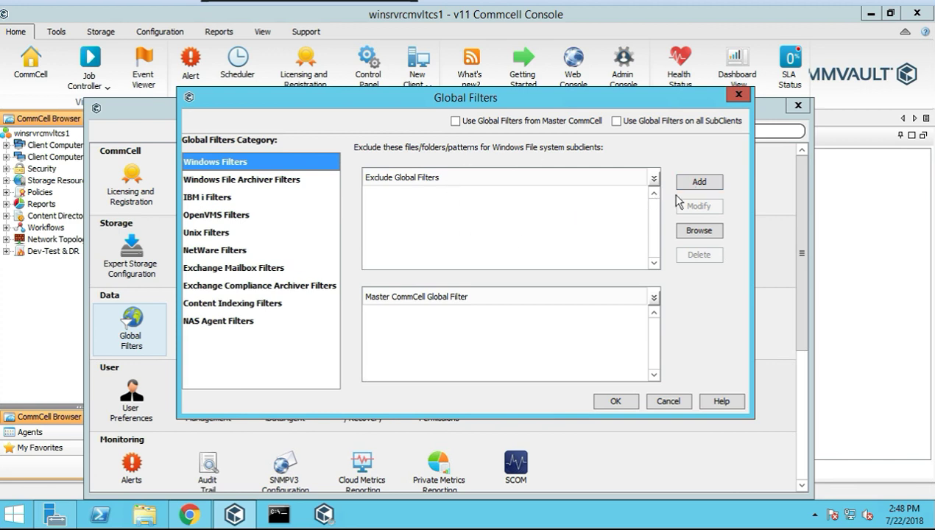
pyautogui.click(712, 183)
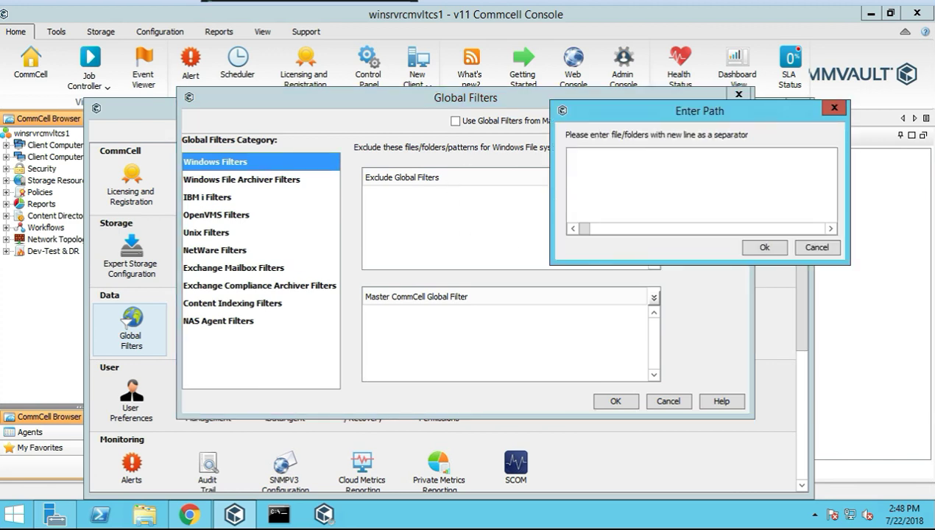
pyautogui.click(803, 248)
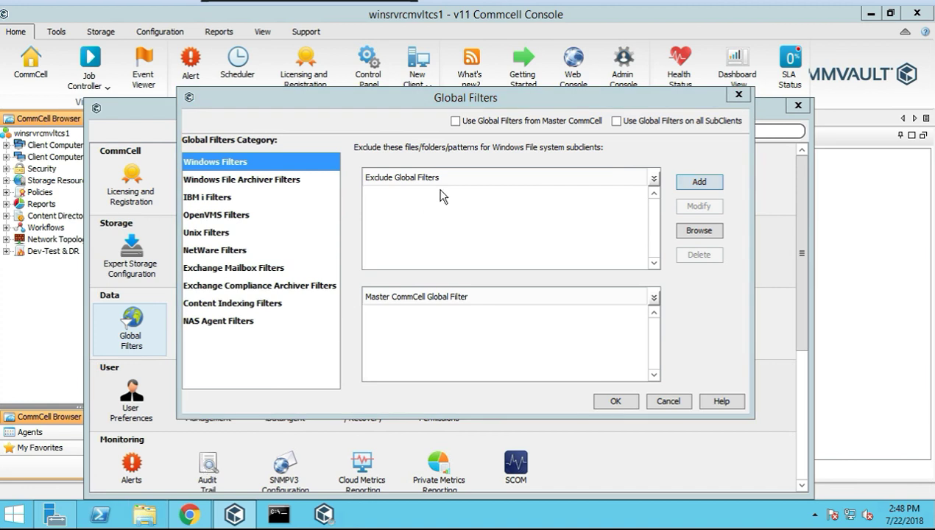
pyautogui.click(144, 514)
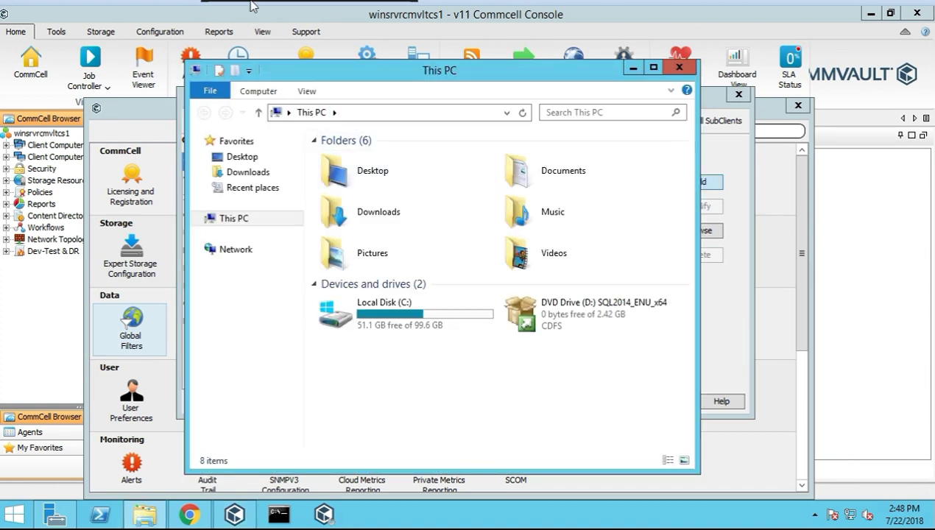
# Locate the duplication folder on Local Disk (C:), copy its path C:\duplication, and close Explorer
pyautogui.click(355, 314)
pyautogui.doubleClick(377, 330)
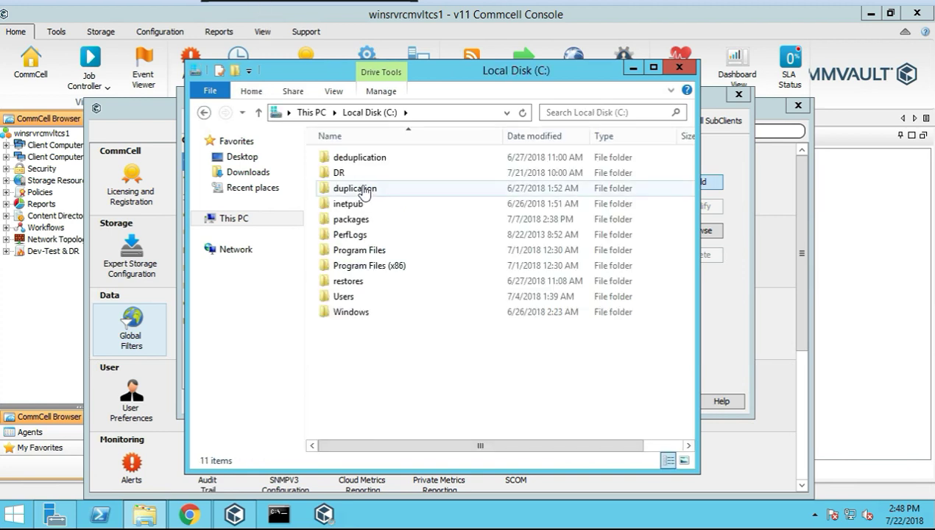
pyautogui.click(336, 173)
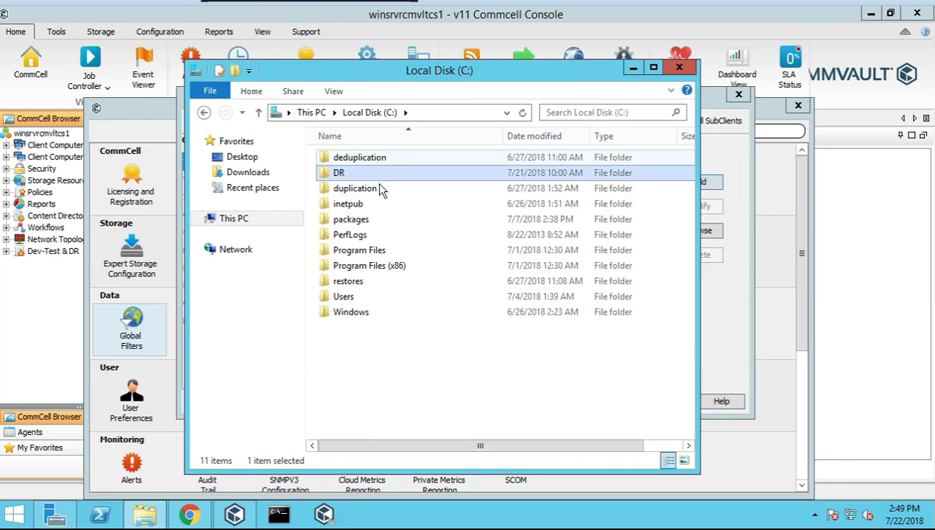
pyautogui.click(356, 190)
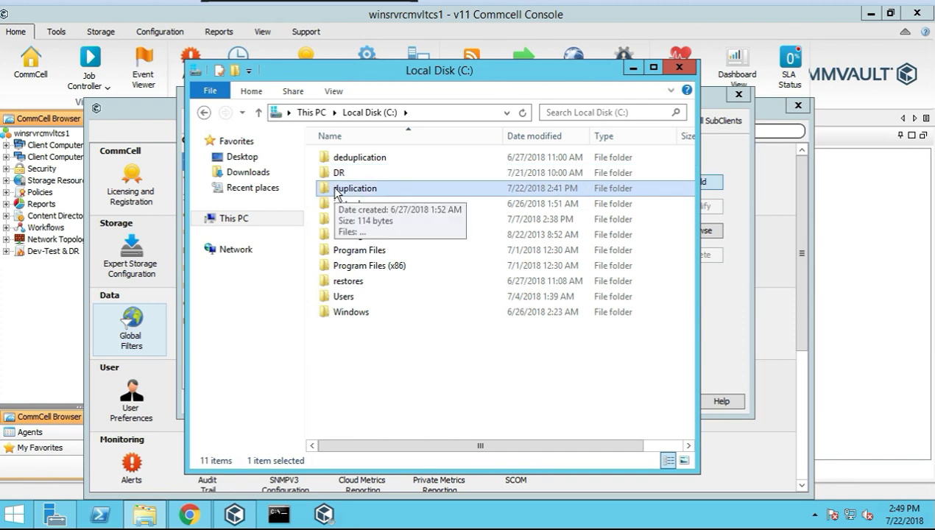
pyautogui.doubleClick(346, 189)
pyautogui.click(477, 112)
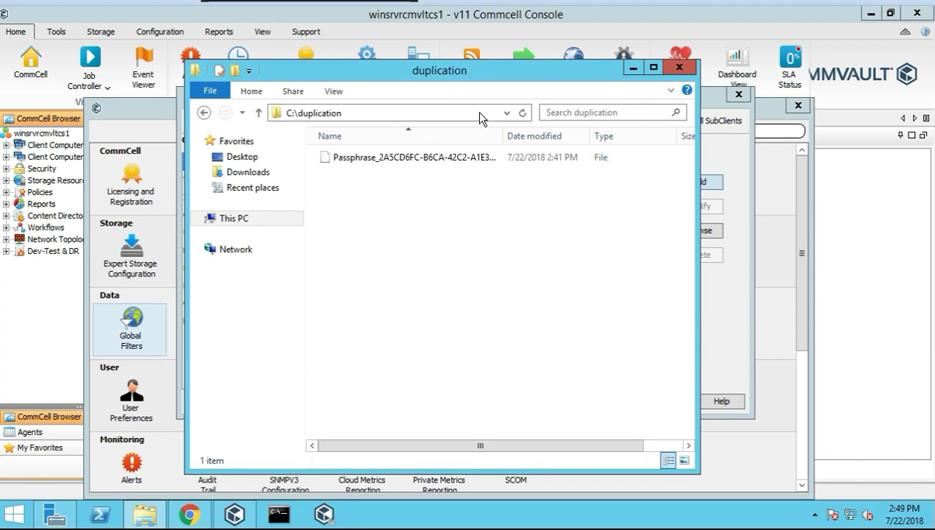
pyautogui.click(183, 116)
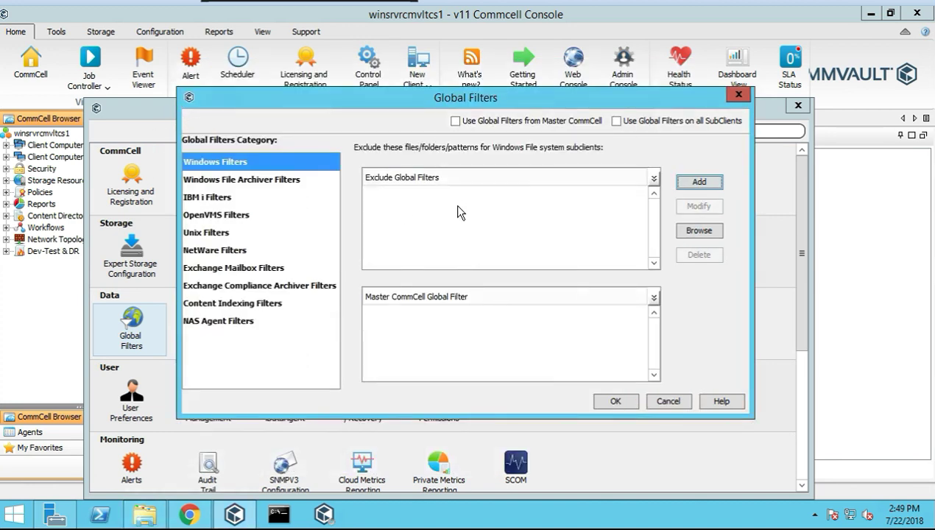
# Paste C:\duplication in as a Windows exclude filter, then return File Explorer to Local Disk (C:)
pyautogui.click(699, 183)
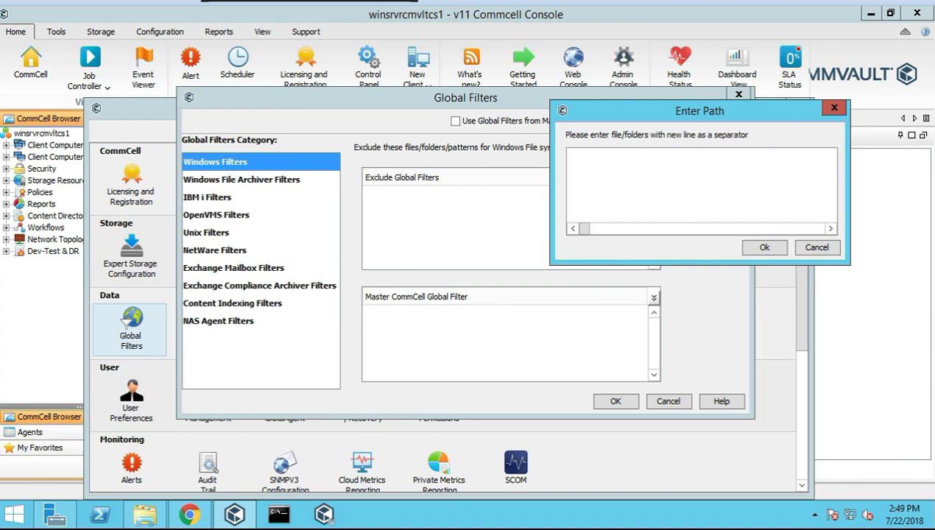
pyautogui.write('C:\\duplication')
pyautogui.click(764, 249)
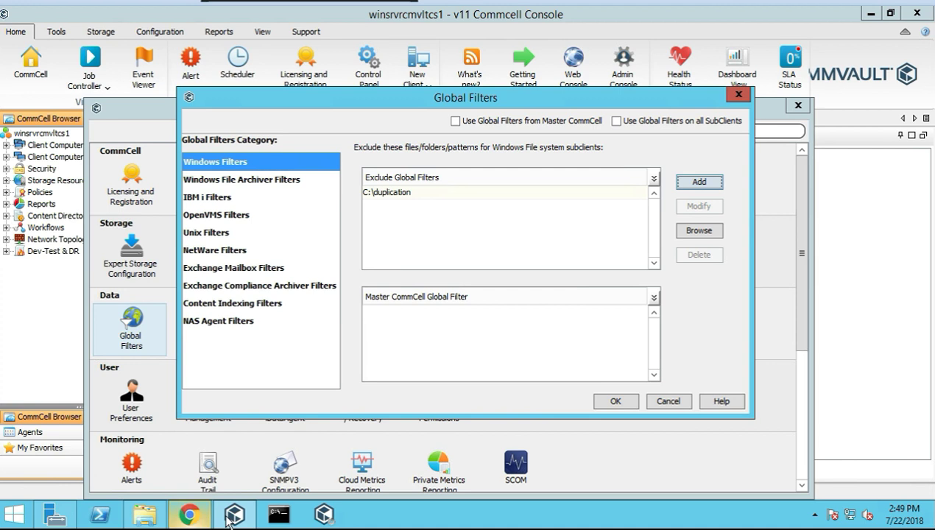
pyautogui.click(160, 522)
pyautogui.click(205, 115)
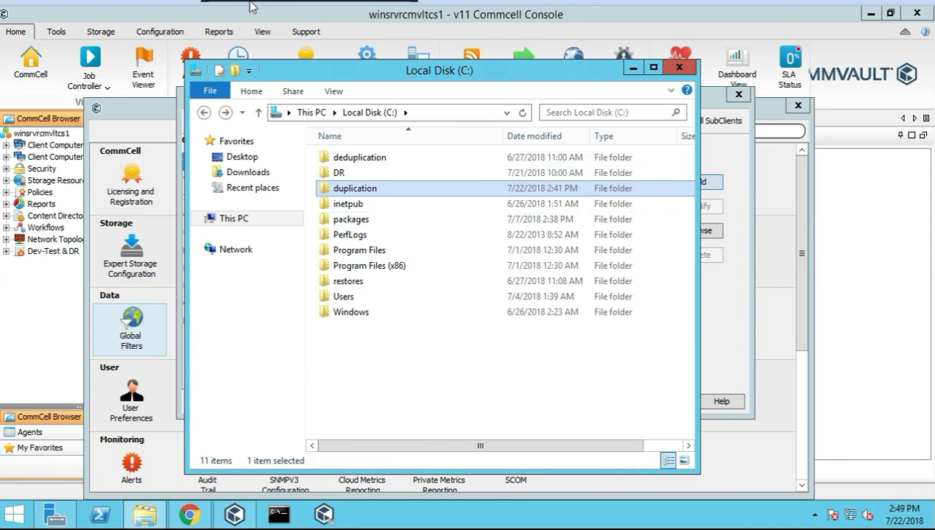
# Open the packages folder to copy its path C:\packages, then close Explorer
pyautogui.click(349, 222)
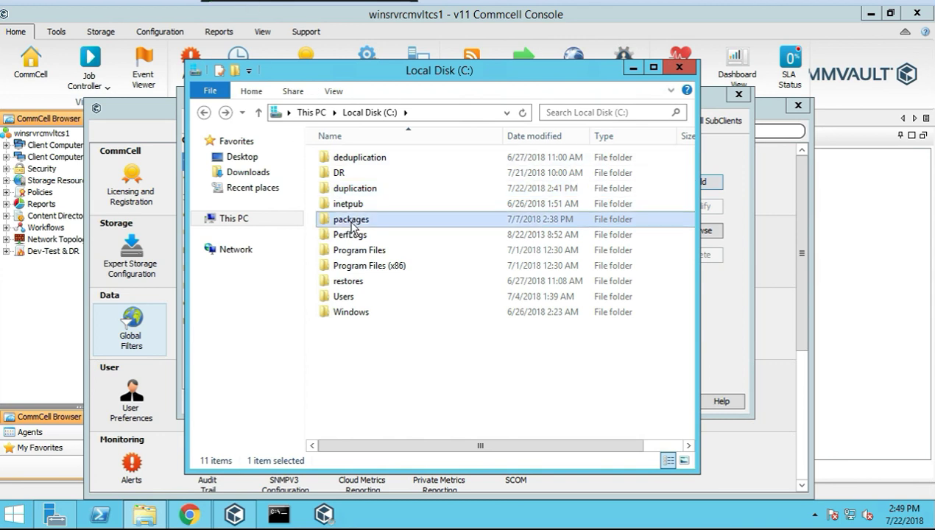
pyautogui.press('F2')
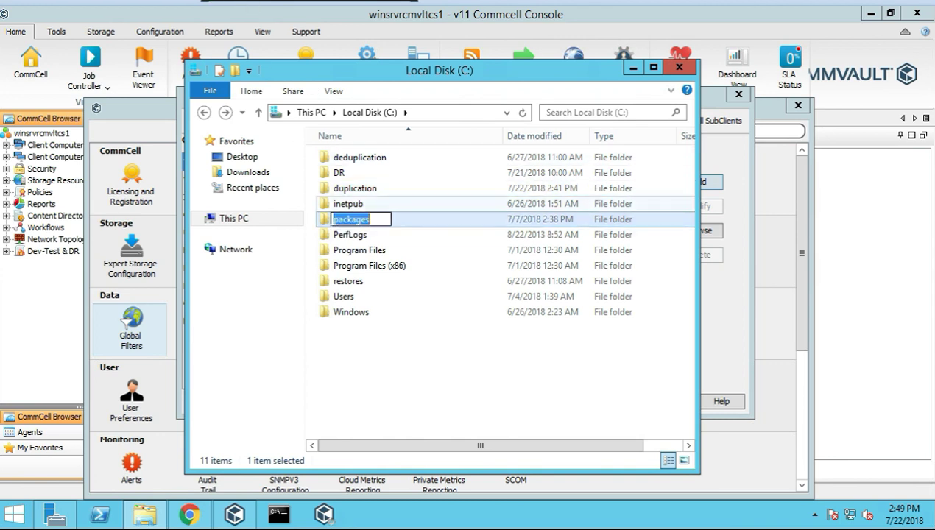
pyautogui.doubleClick(326, 224)
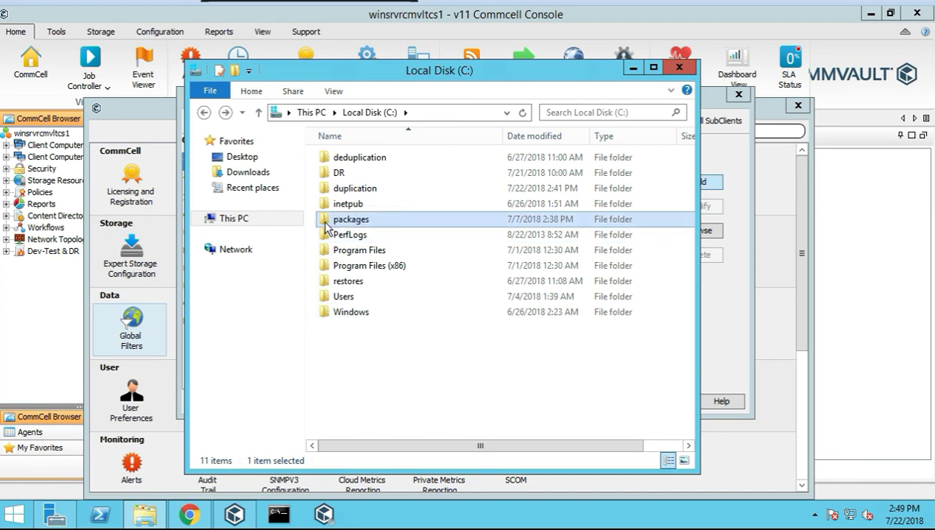
pyautogui.click(477, 114)
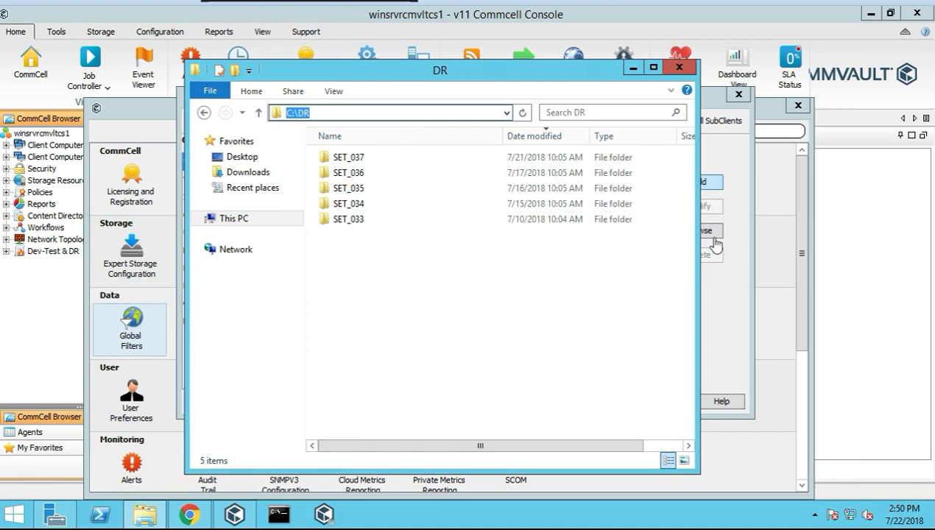
pyautogui.click(633, 68)
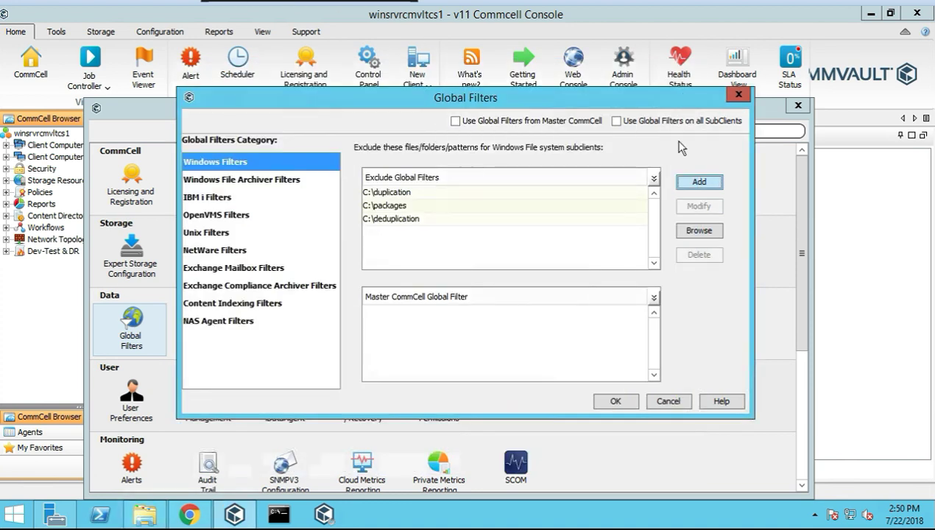
# Type C:\DR as a fourth Windows exclude path and confirm it
pyautogui.click(702, 182)
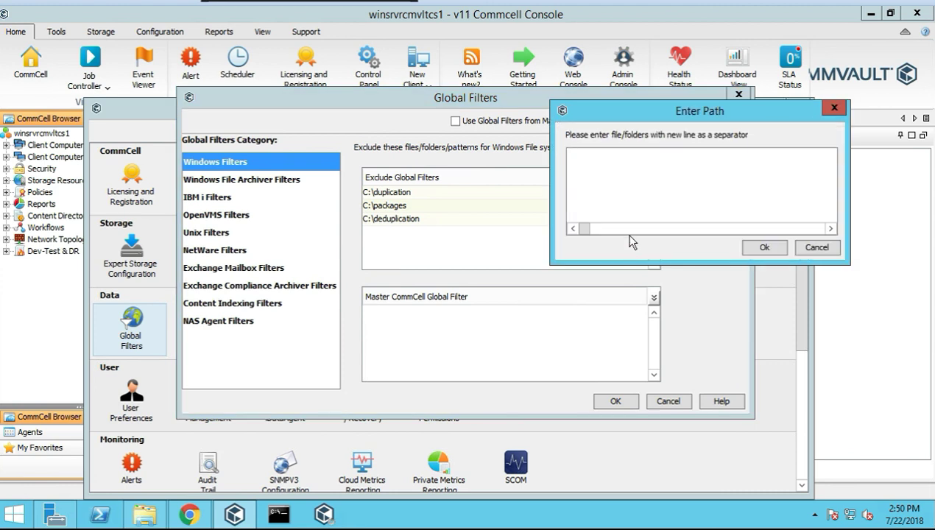
pyautogui.write('C:\\DR')
pyautogui.click(759, 248)
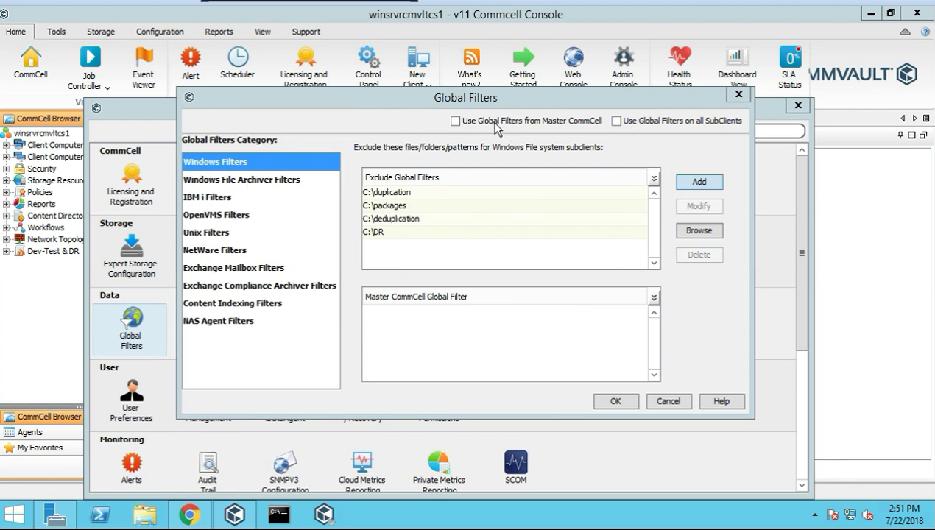
pyautogui.click(456, 122)
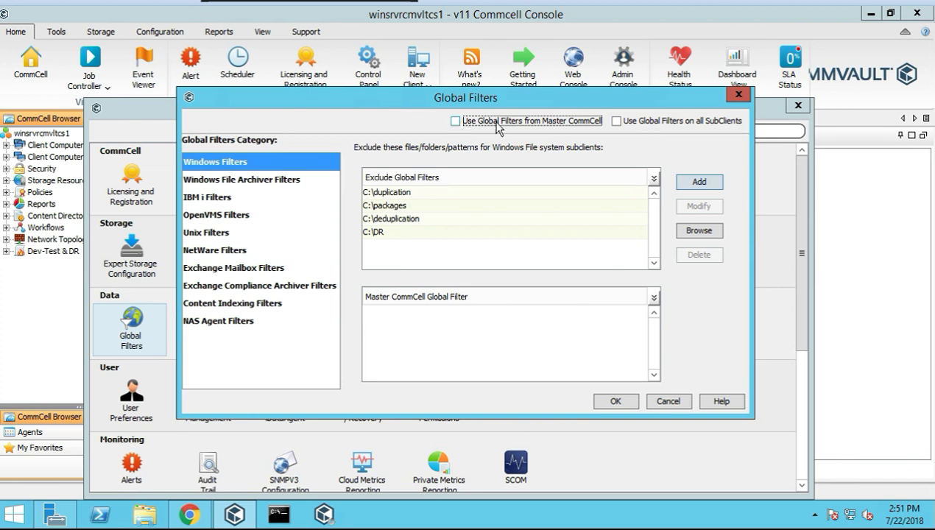
pyautogui.click(624, 122)
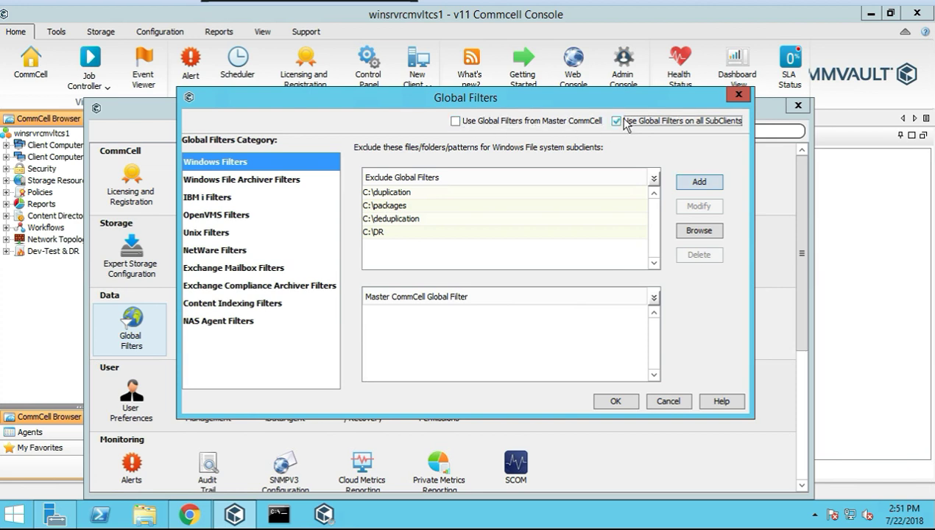
pyautogui.click(618, 121)
pyautogui.click(399, 207)
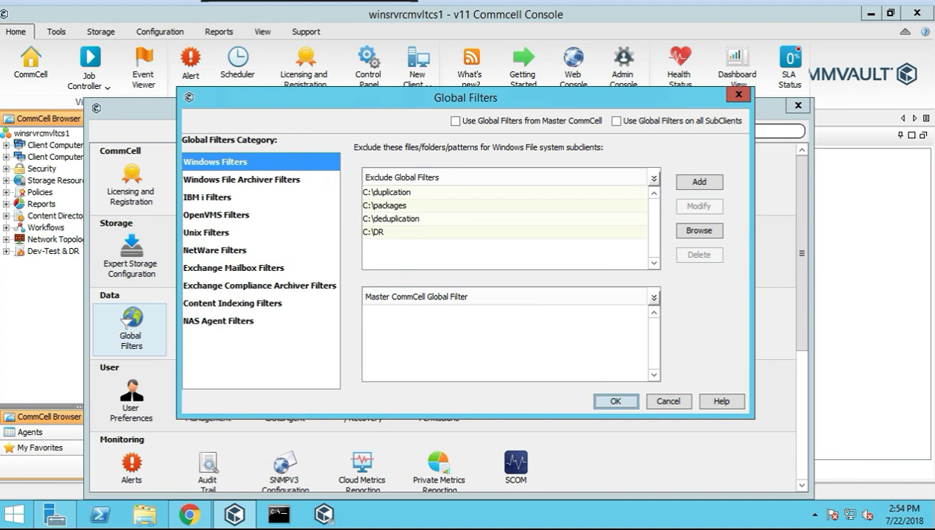
# Save the four Global Filters exclusions and browse the Tools, Storage and Configuration menus
pyautogui.click(616, 402)
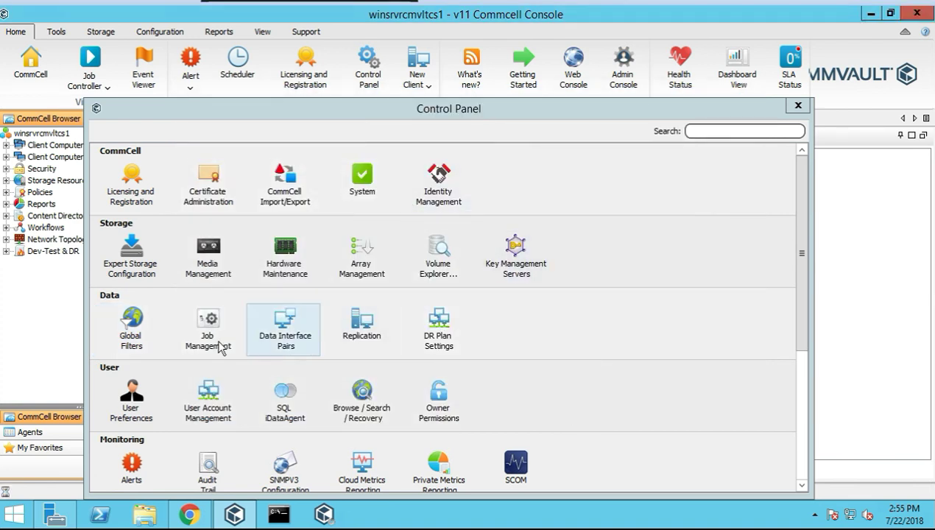
pyautogui.click(53, 33)
pyautogui.click(101, 33)
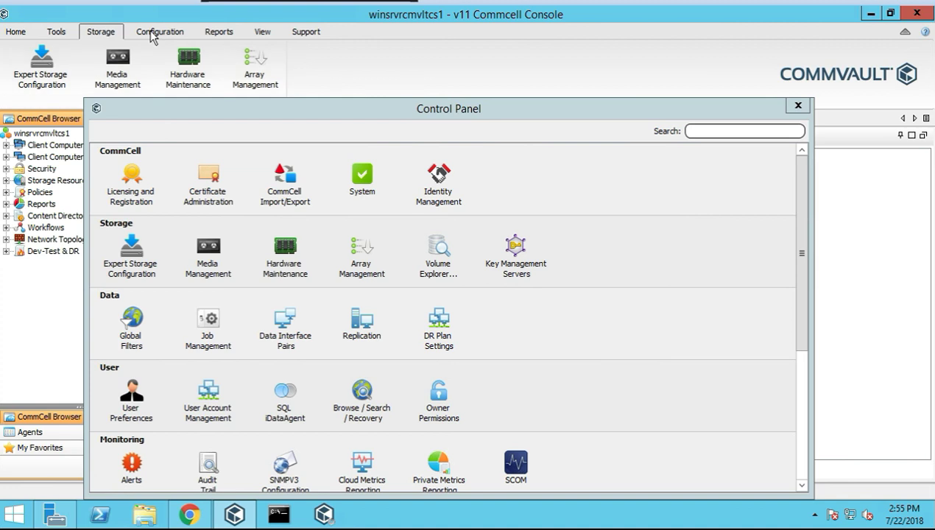
pyautogui.click(154, 34)
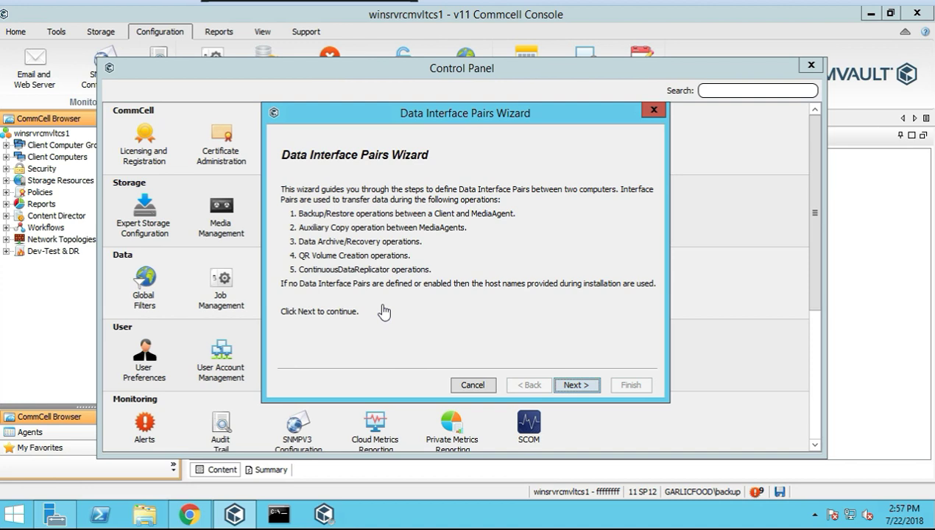
# Choose winsrvrcmvltcs1 as the first computer and linsrvrcmvltma1 as the second in the wizard
pyautogui.click(576, 386)
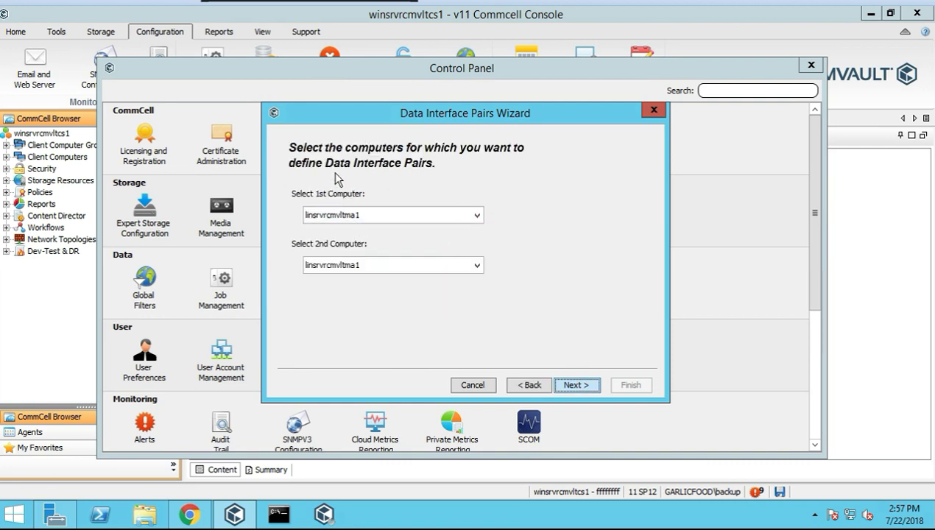
pyautogui.click(448, 218)
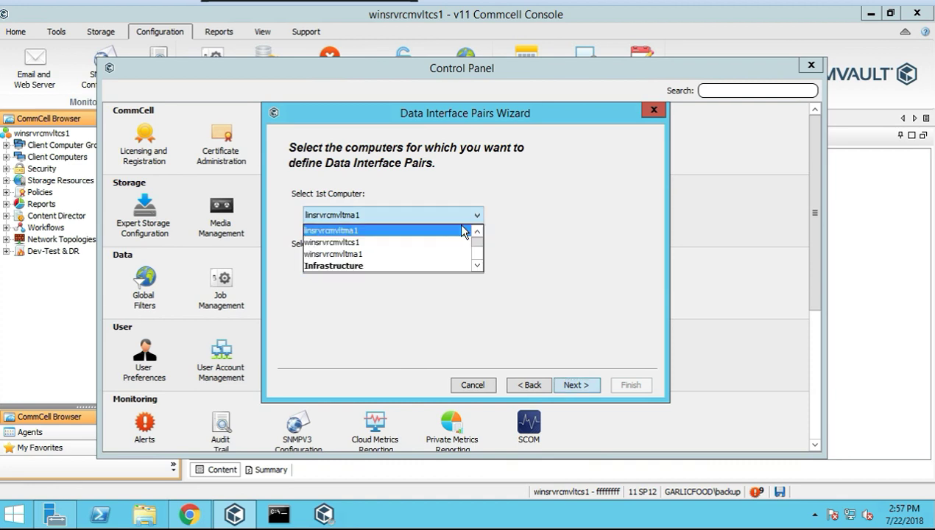
pyautogui.click(384, 243)
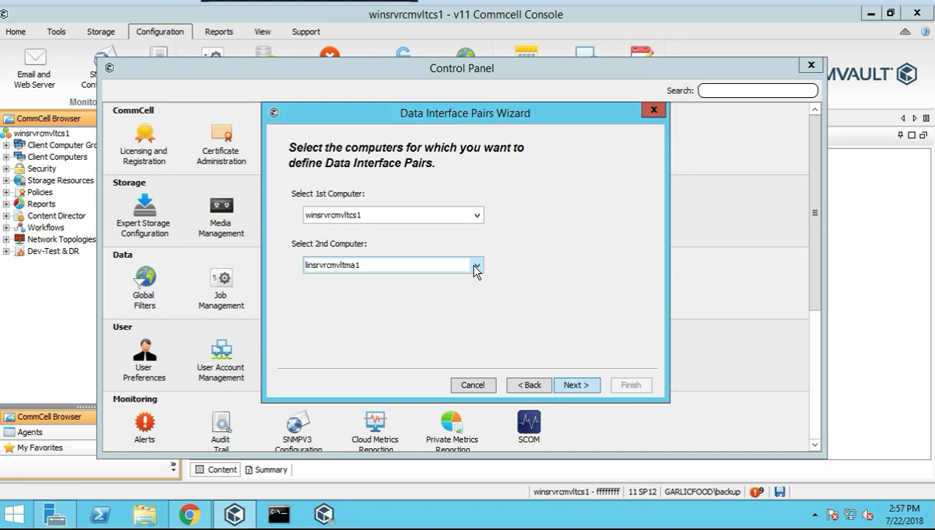
pyautogui.click(477, 266)
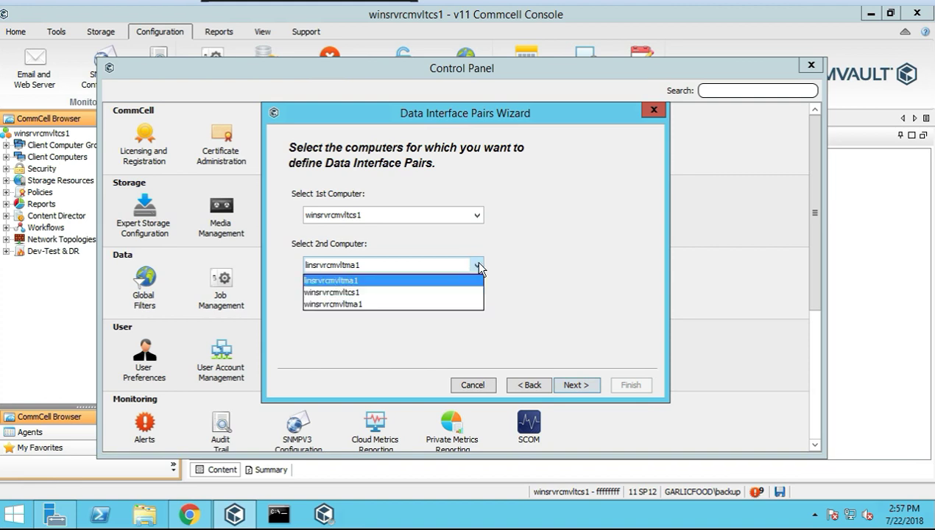
pyautogui.click(358, 280)
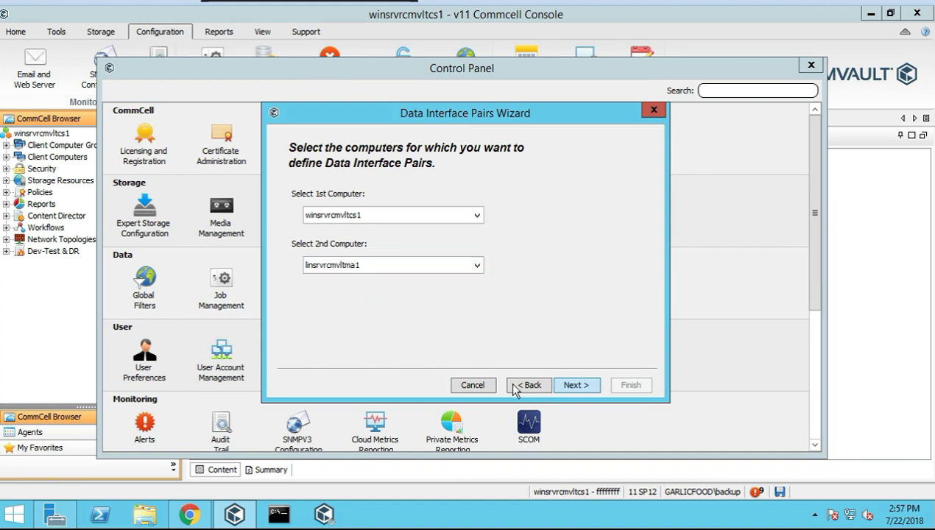
pyautogui.click(578, 386)
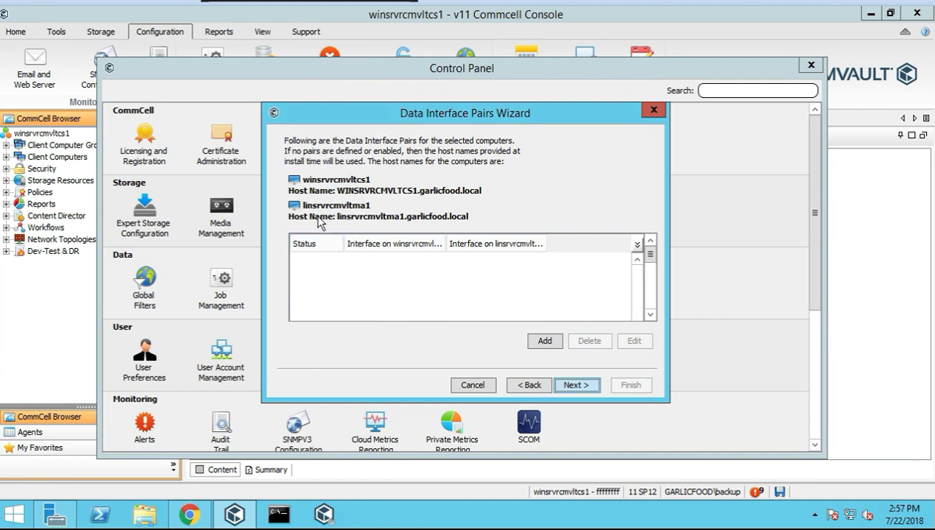
# Add an interface pair from 172.16.30.3 on winsrvrcmvltcs1 to 172.16.30.5 on linsrvrcmvltma1
pyautogui.click(545, 341)
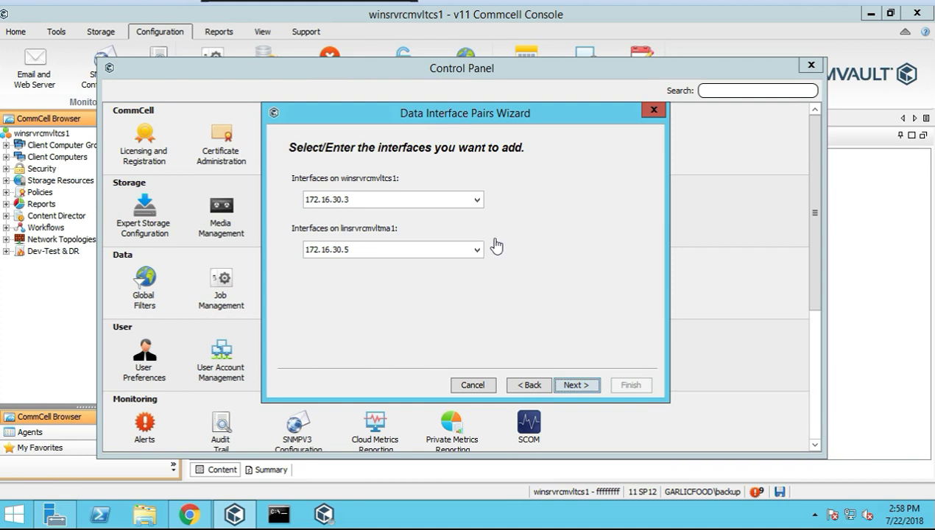
pyautogui.click(478, 202)
pyautogui.click(477, 203)
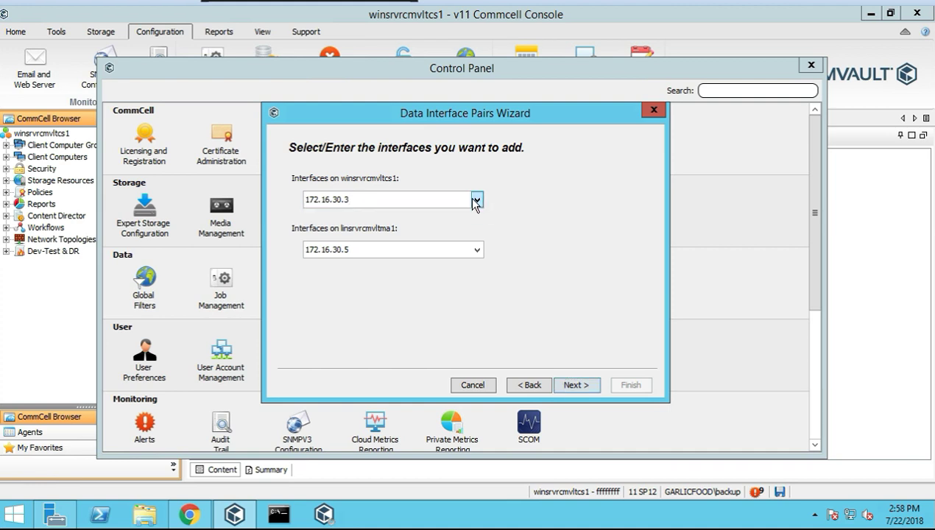
pyautogui.click(477, 202)
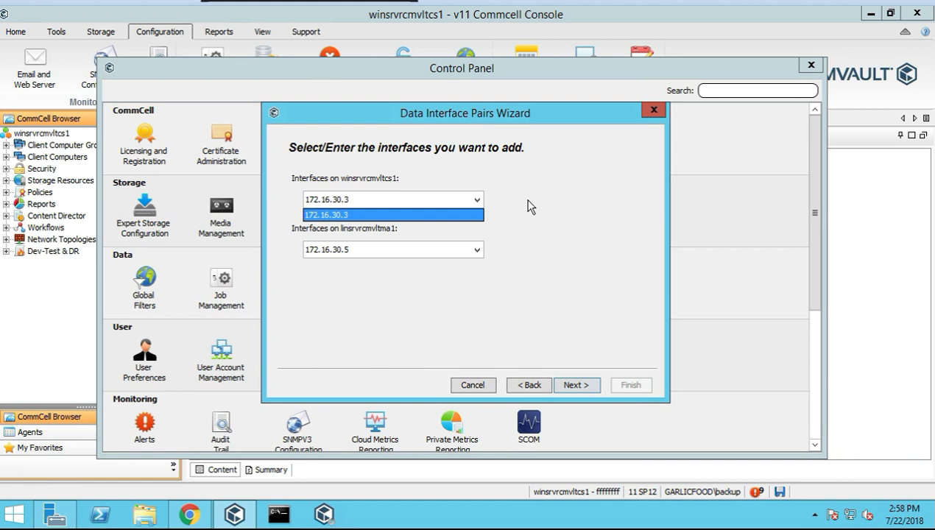
pyautogui.click(499, 250)
pyautogui.click(477, 249)
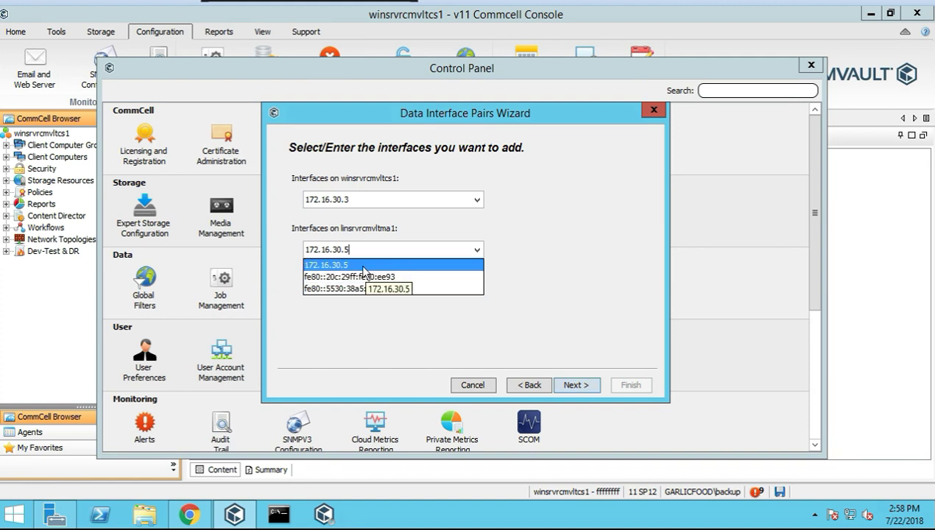
pyautogui.click(552, 244)
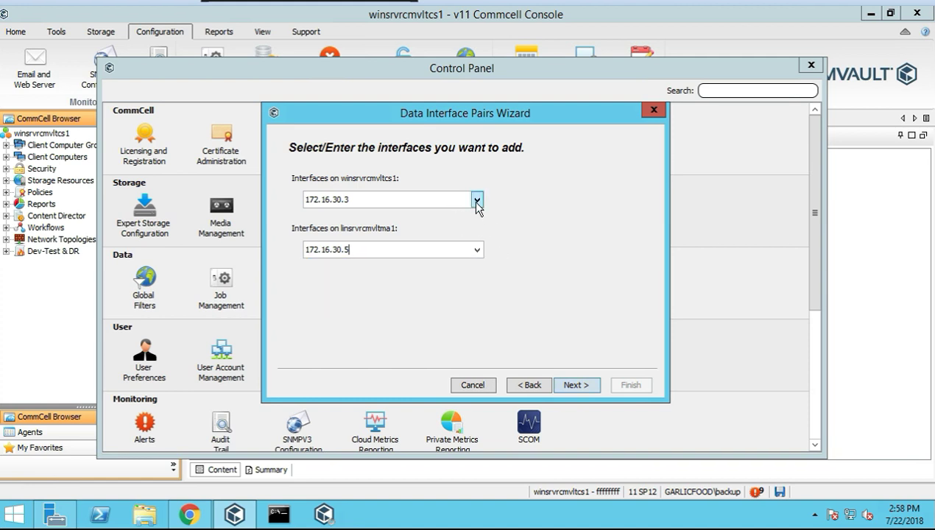
pyautogui.click(476, 249)
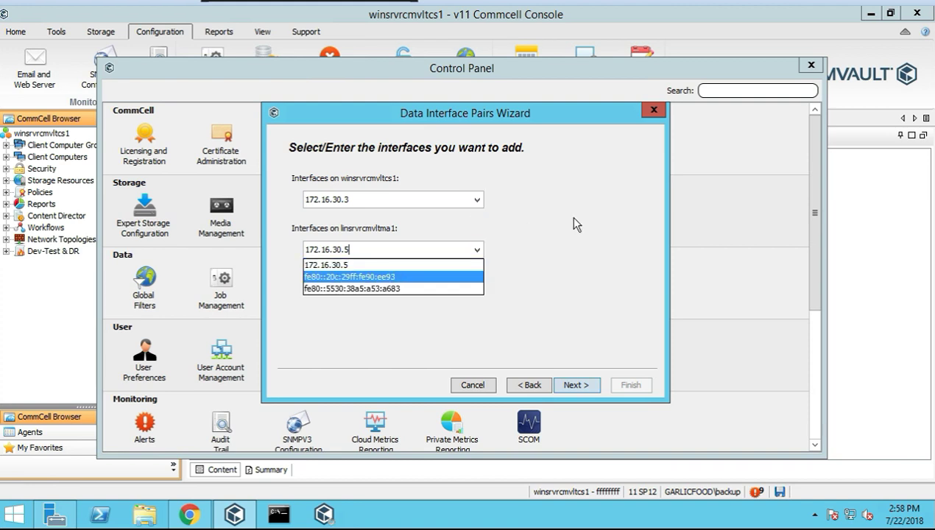
pyautogui.click(367, 223)
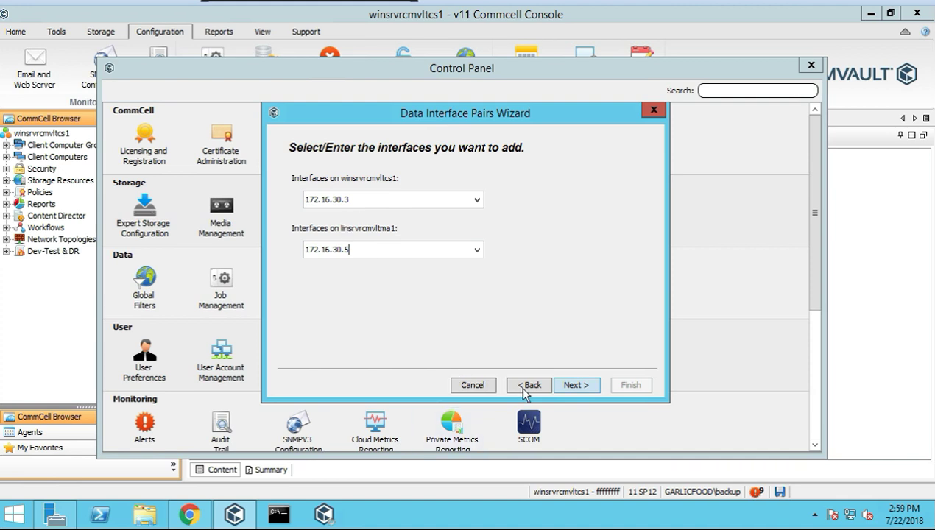
pyautogui.click(576, 385)
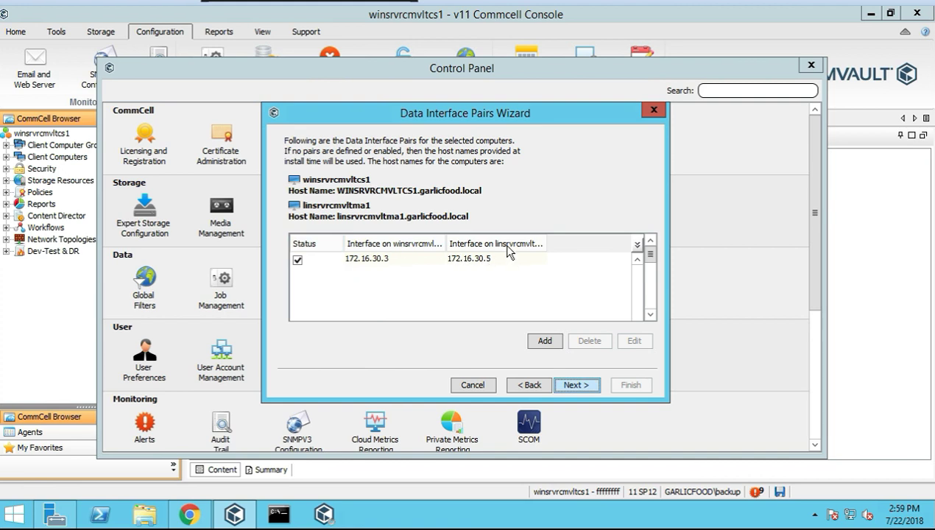
# Review the summary and finish the wizard to save the 172.16.30.3–172.16.30.5 pair
pyautogui.click(564, 384)
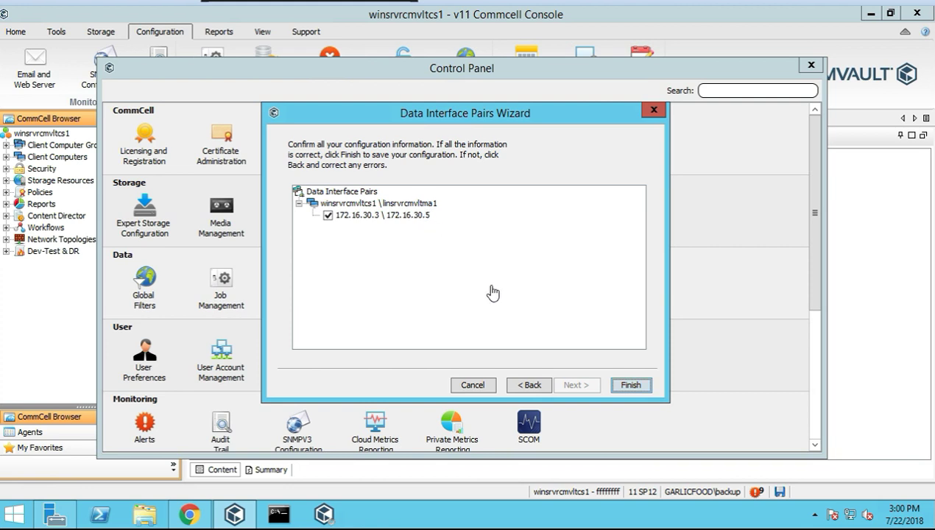
pyautogui.click(639, 387)
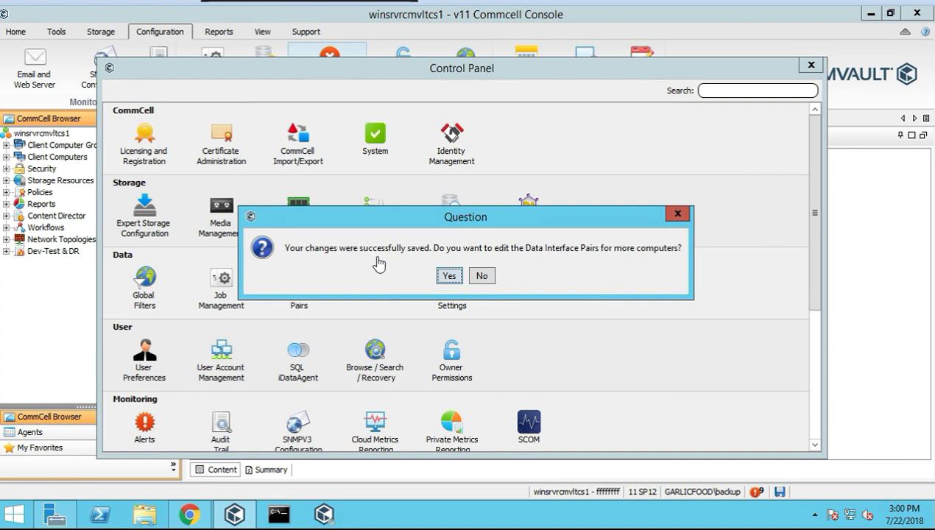
# Decline further interface pairs, cancel DR Plan Settings, and open the Replication Settings help on chaining
pyautogui.click(484, 278)
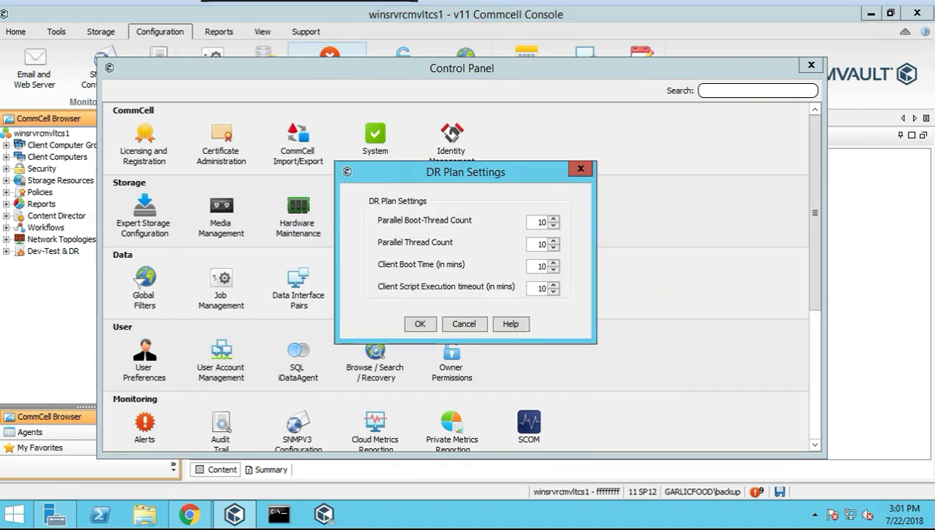
pyautogui.click(472, 325)
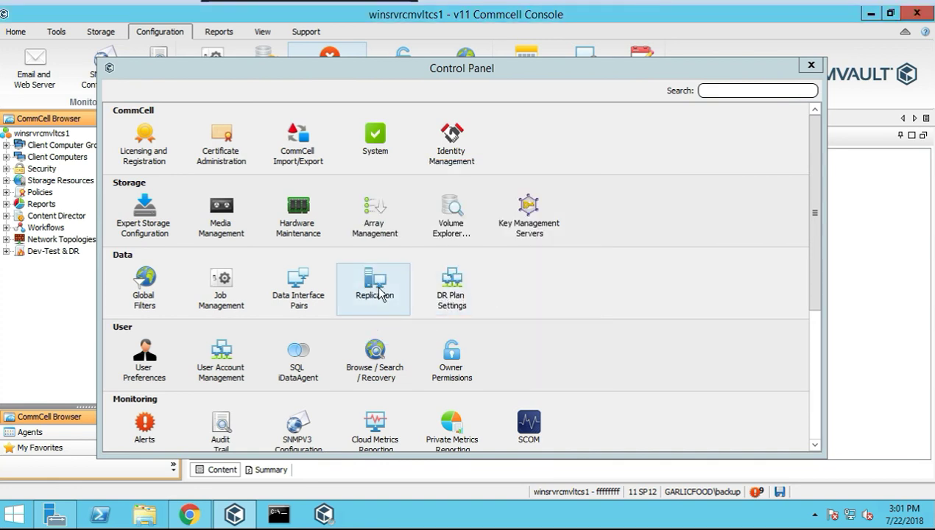
pyautogui.click(299, 69)
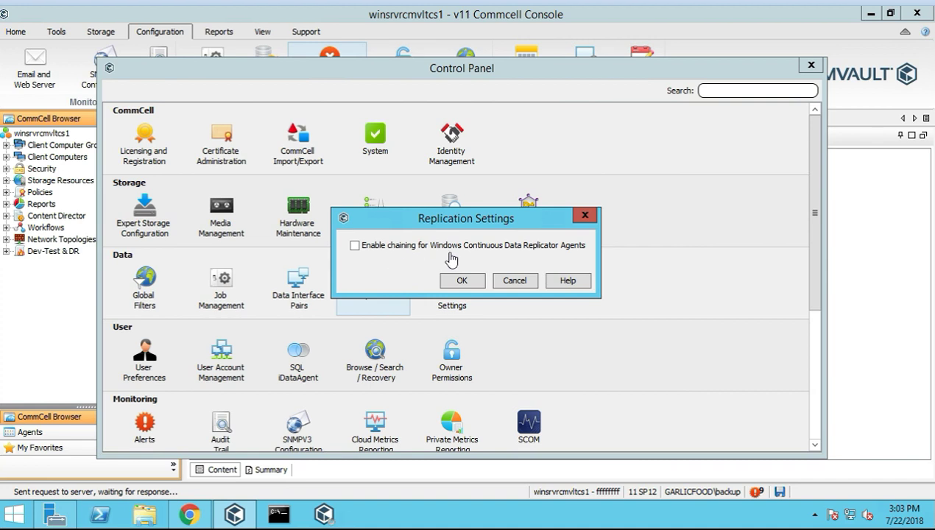
pyautogui.click(567, 282)
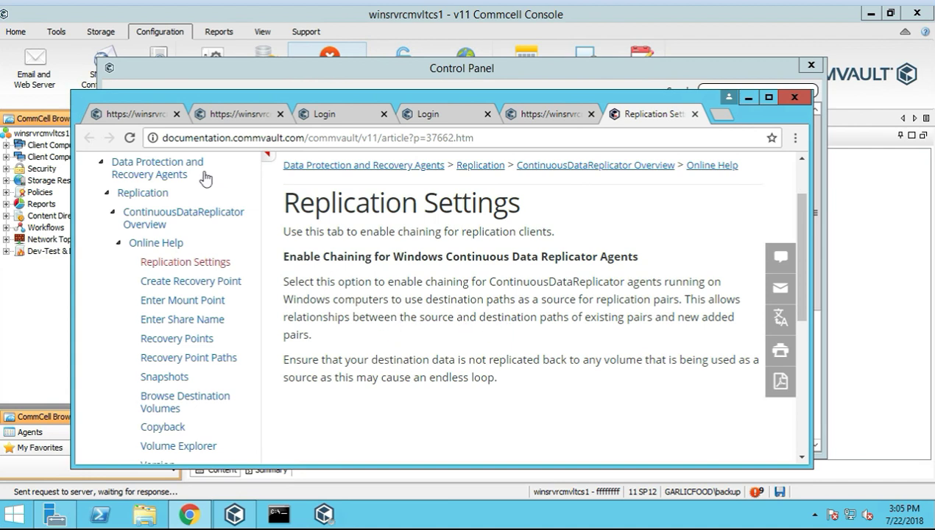
# Leave the help article and return to the Replication Settings dialog in the console
pyautogui.click(332, 70)
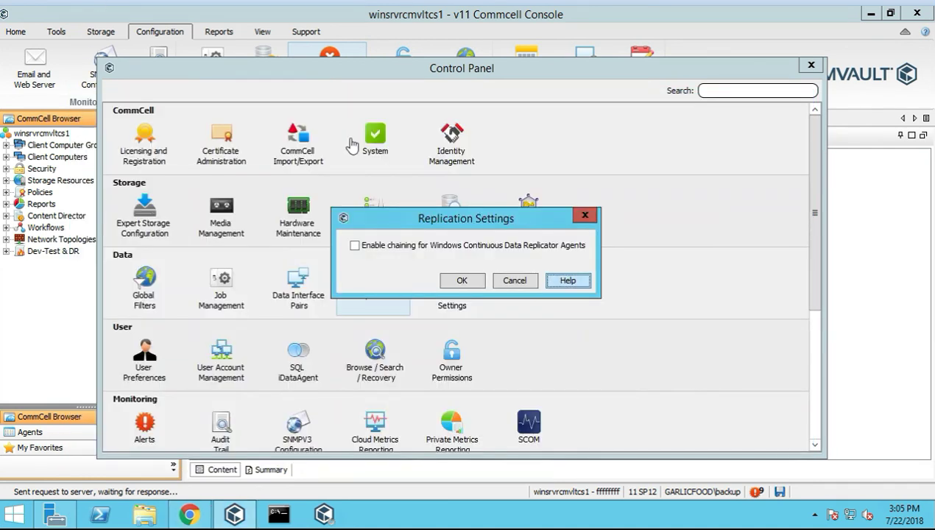
# Cancel Replication Settings unchanged and open the DR Plan Settings dialog
pyautogui.click(514, 282)
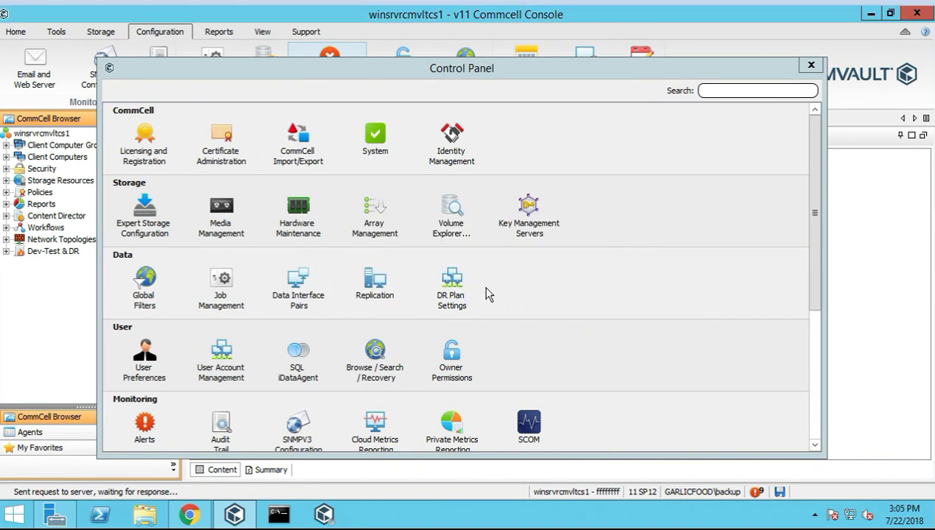
pyautogui.doubleClick(458, 288)
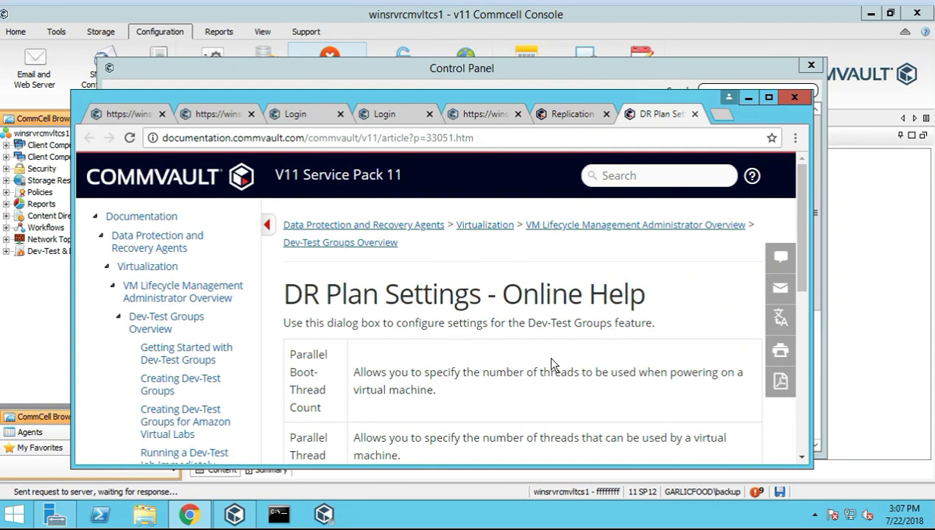
pyautogui.scroll(-1, 549, 362)
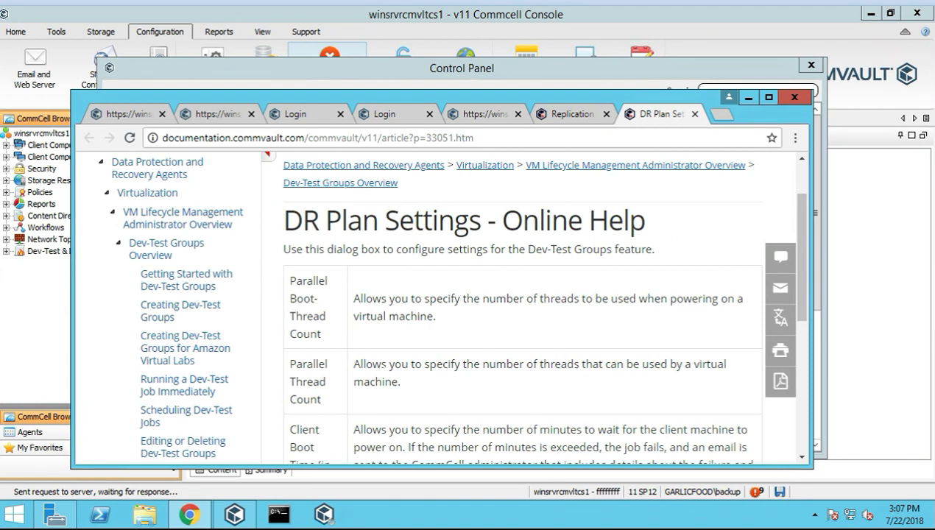
pyautogui.scroll(-1, 549, 309)
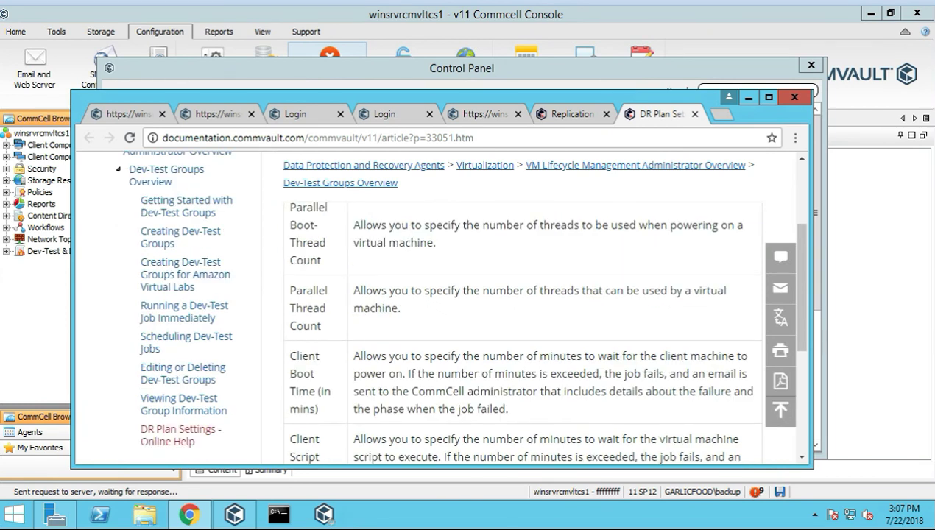
pyautogui.scroll(-1, 408, 353)
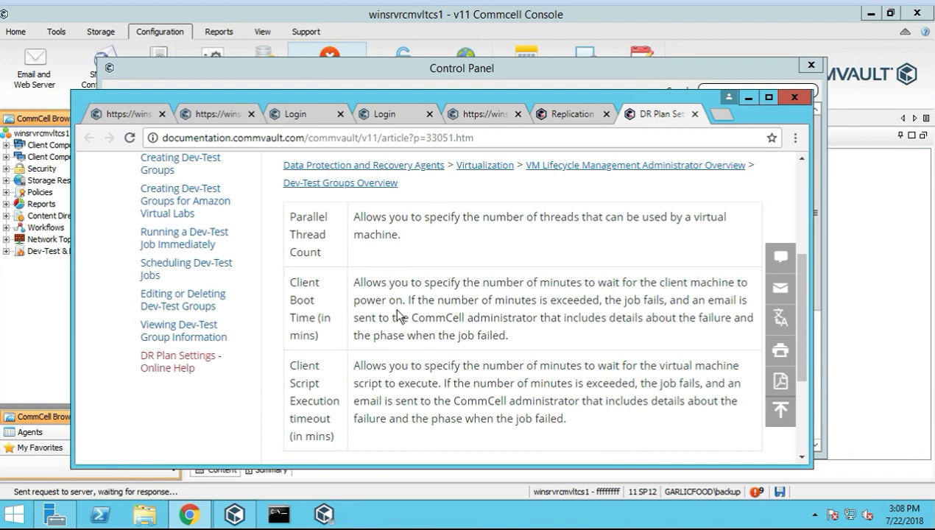
pyautogui.scroll(4, 455, 265)
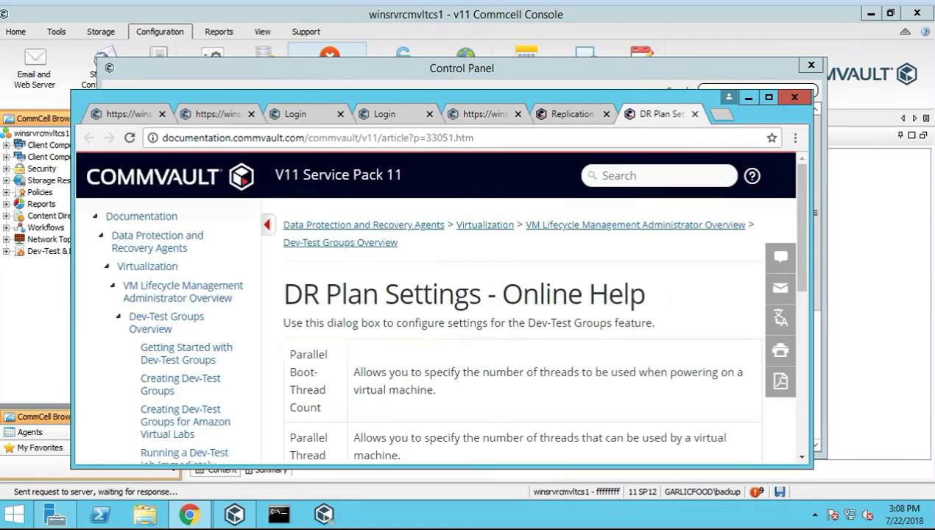
pyautogui.scroll(-1, 530, 346)
pyautogui.scroll(-1, 527, 346)
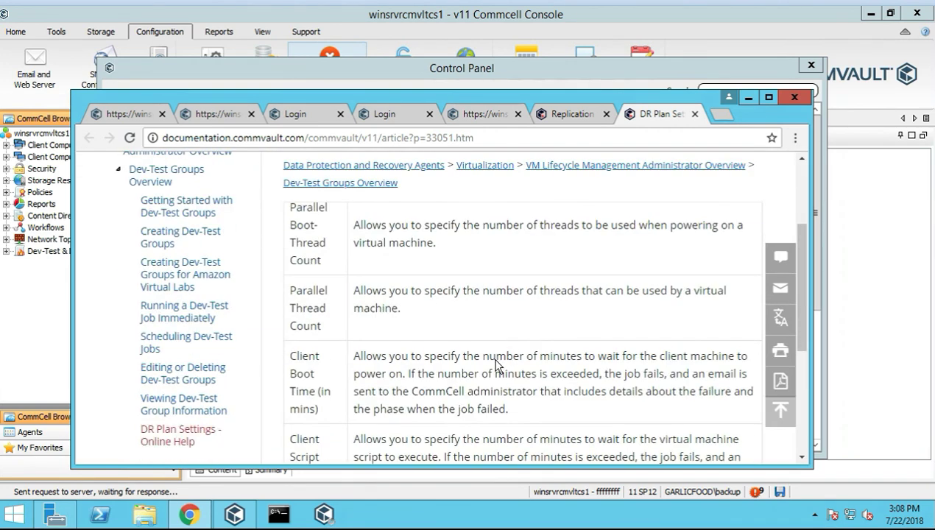
pyautogui.scroll(-1, 504, 344)
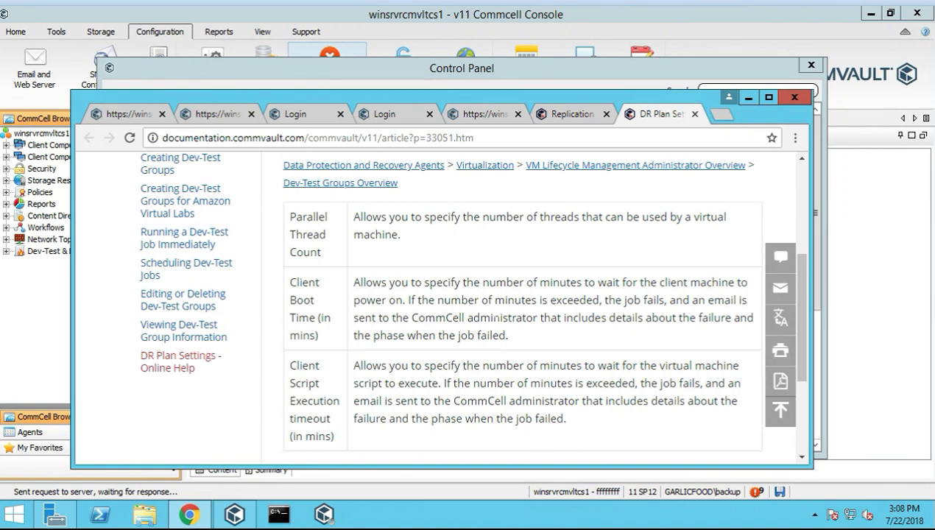
pyautogui.moveTo(510, 335); pyautogui.dragTo(375, 314)
# Back in DR Plan Settings, change Client Boot Time to 20 and confirm with OK
pyautogui.click(314, 299)
pyautogui.hotkey('alt', 'Tab')
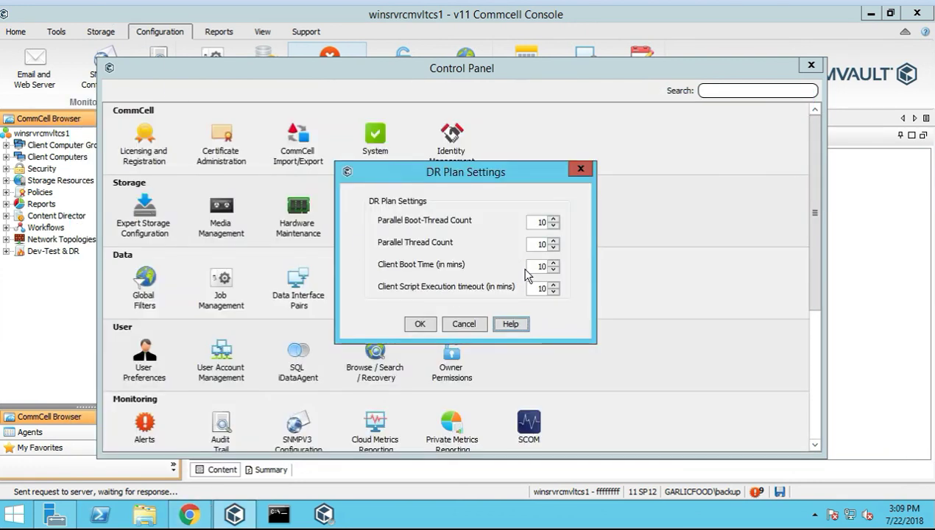
pyautogui.doubleClick(530, 268)
pyautogui.write('20')
pyautogui.click(418, 324)
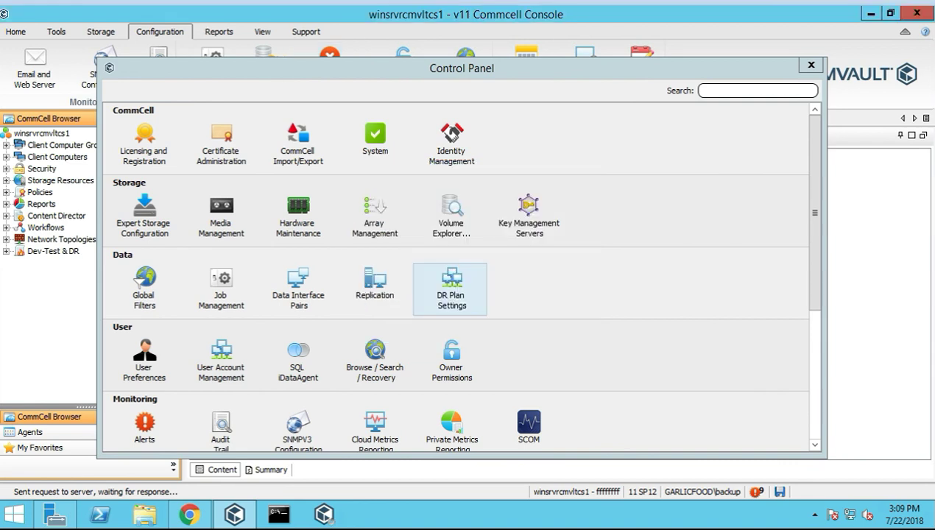
# Browse the Tools, Storage, Configuration and Home ribbon tabs while repositioning the Control Panel window
pyautogui.scroll(-3, 457, 280)
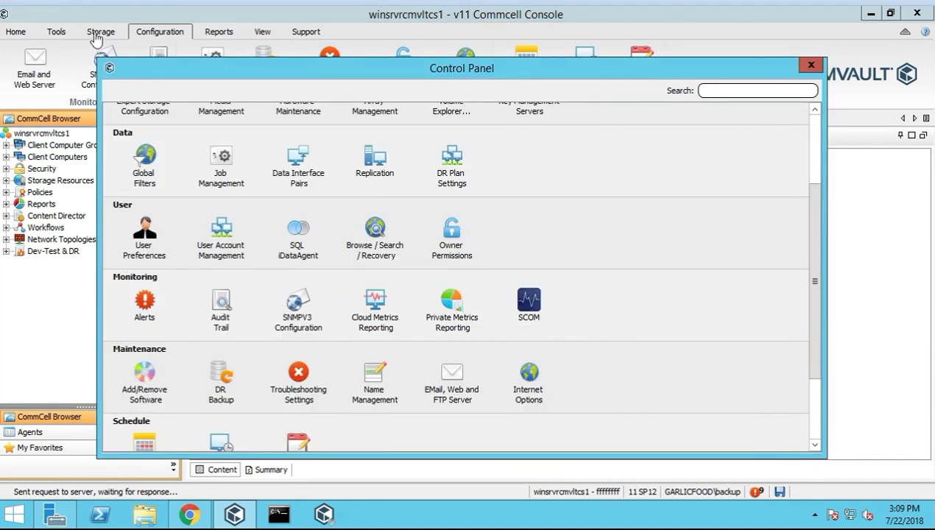
pyautogui.click(53, 34)
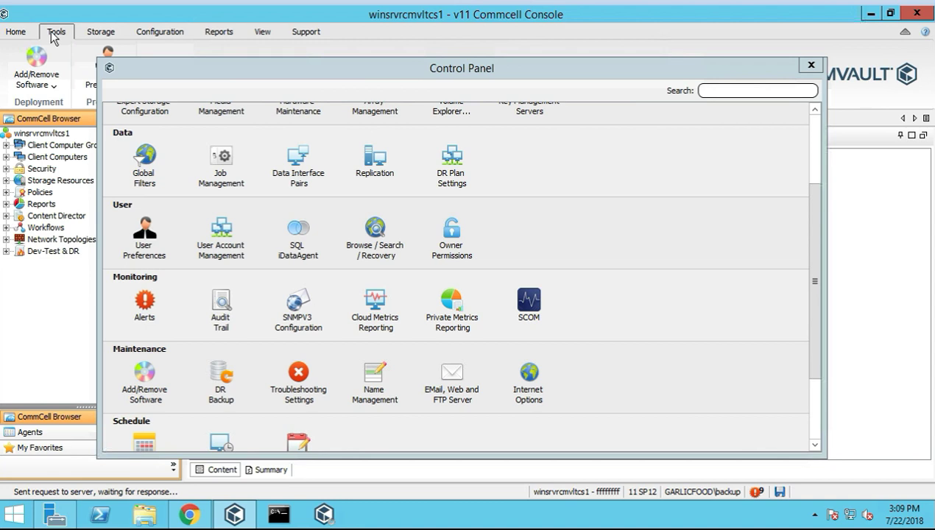
pyautogui.moveTo(171, 69); pyautogui.dragTo(225, 63)
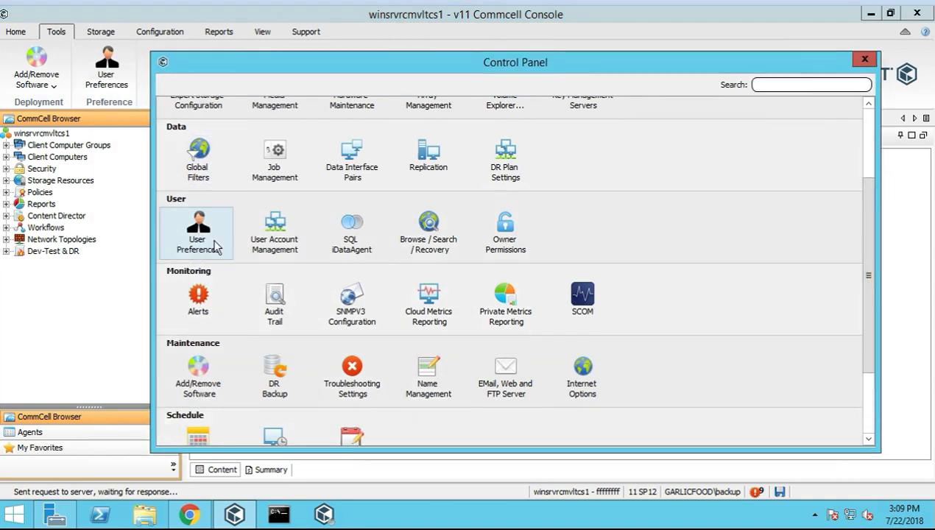
pyautogui.click(278, 246)
pyautogui.moveTo(239, 61); pyautogui.dragTo(204, 99)
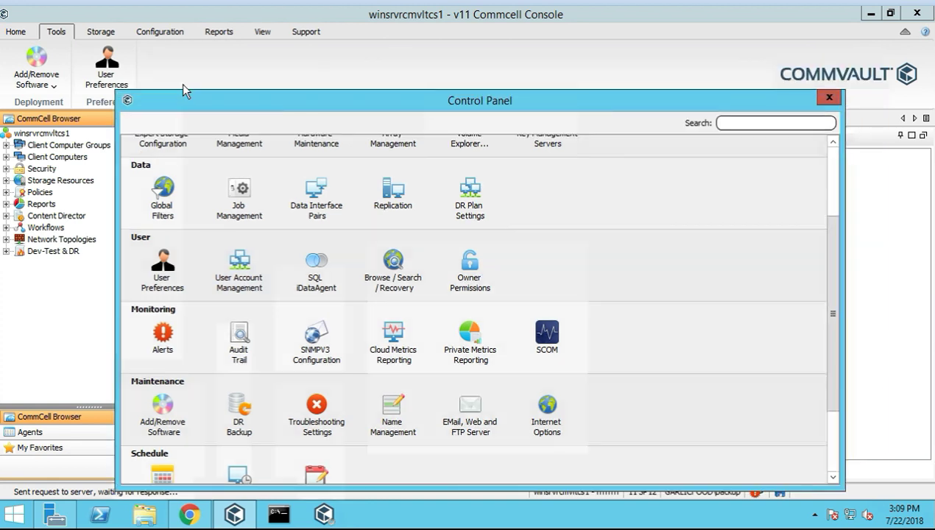
pyautogui.click(109, 35)
pyautogui.click(170, 37)
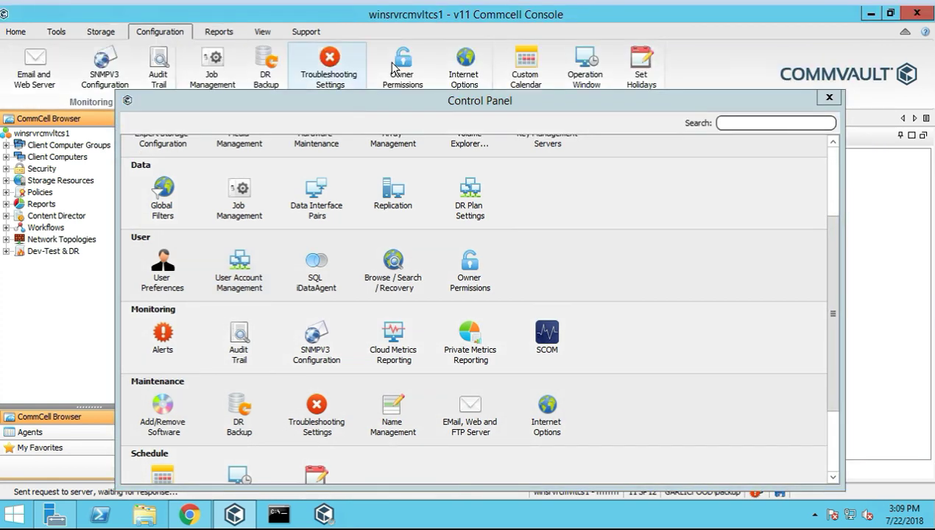
pyautogui.click(15, 32)
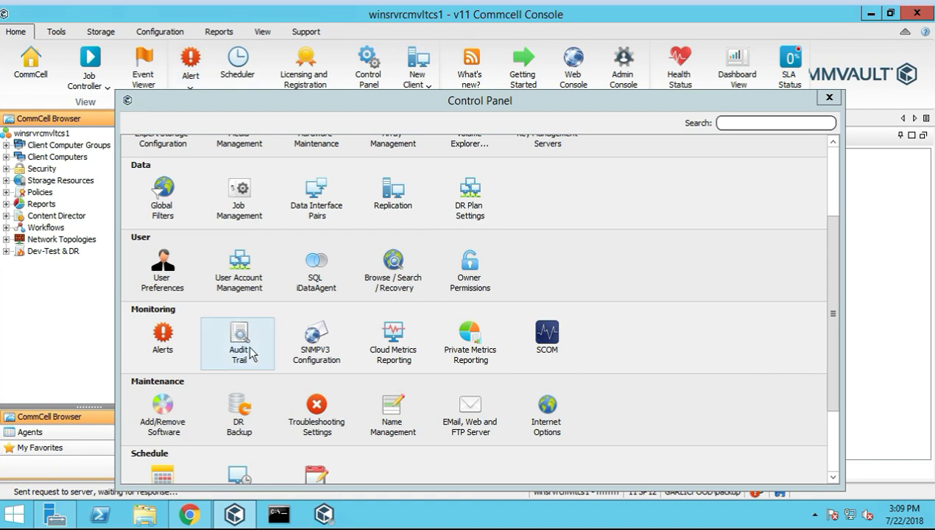
pyautogui.click(308, 95)
pyautogui.moveTo(309, 98); pyautogui.dragTo(322, 72)
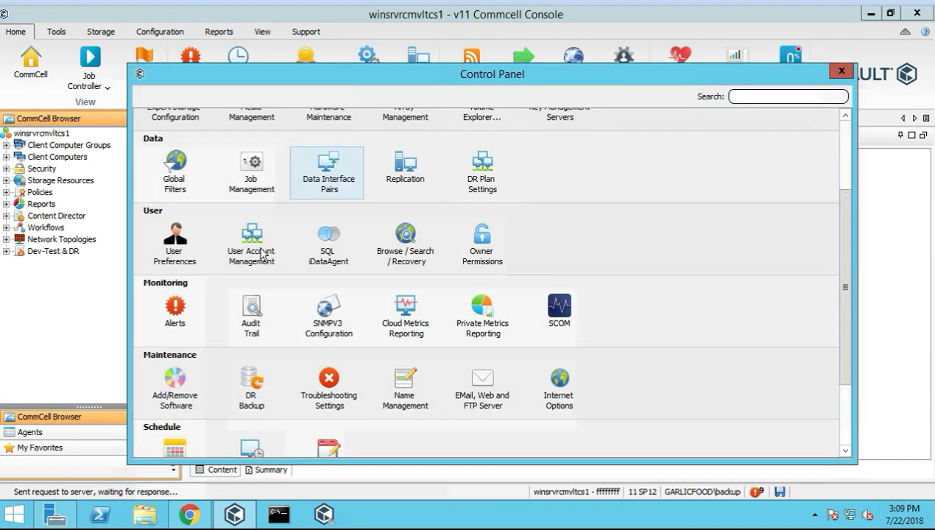
# Open User Account Management and enter the current password and a corrected domain-qualified user name
pyautogui.doubleClick(254, 237)
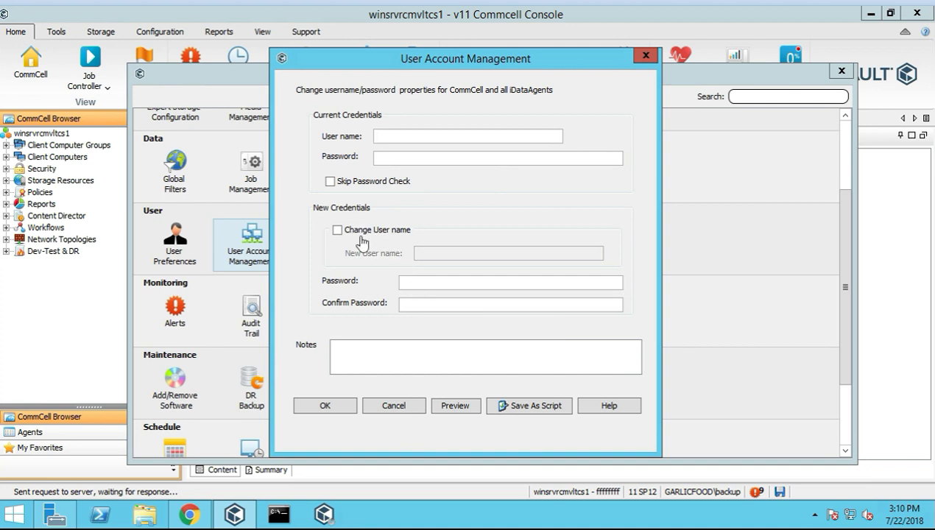
pyautogui.write('wwerew')
pyautogui.press('Tab')
pyautogui.write('**************')
pyautogui.moveTo(403, 136); pyautogui.dragTo(360, 140)
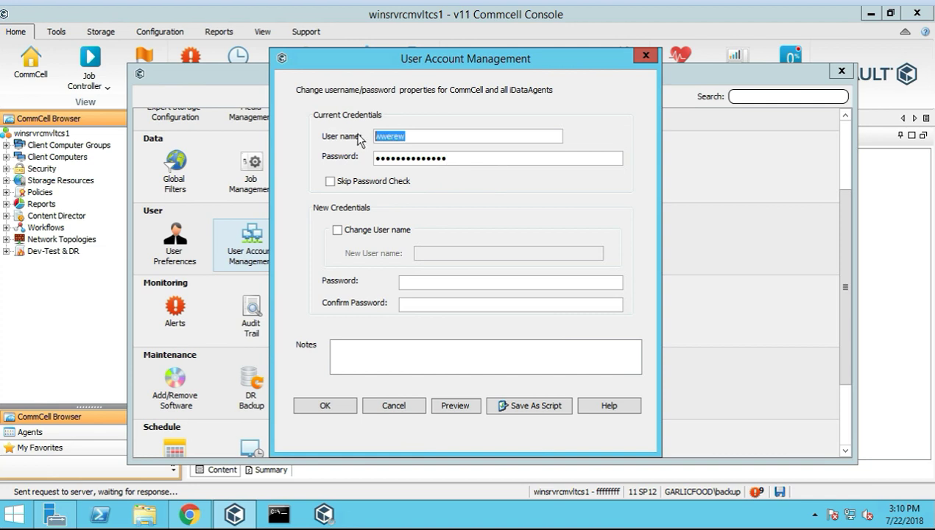
pyautogui.write('domain\\user')
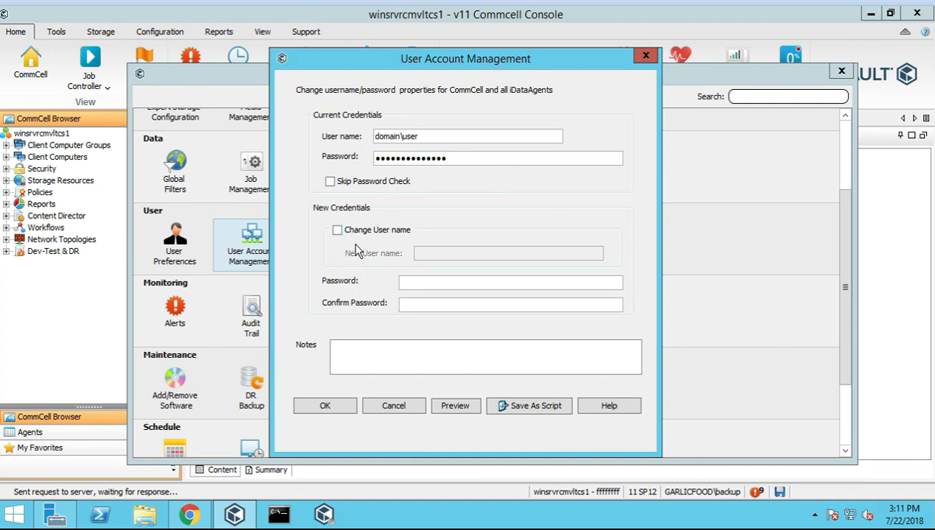
# Enter a new password, a confirmation password, and the note 'change passwrf'
pyautogui.click(434, 284)
pyautogui.write('******')
pyautogui.press('Tab')
pyautogui.write('**********')
pyautogui.press('Tab')
pyautogui.write('change passwr')
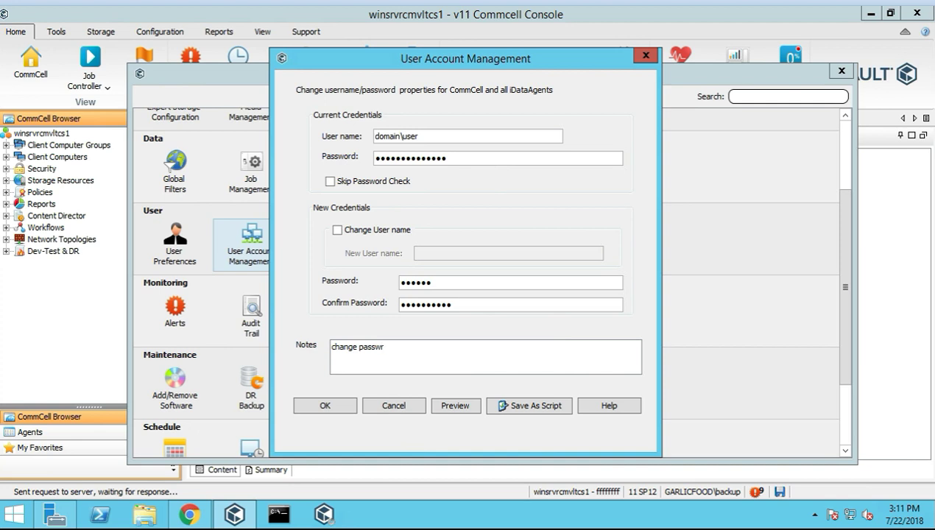
pyautogui.write('f')
# Adjust the new password and note, dismiss the mismatch error, and cancel the dialog
pyautogui.click(430, 283)
pyautogui.write('••••')
pyautogui.click(387, 347)
pyautogui.press('BackSpace')
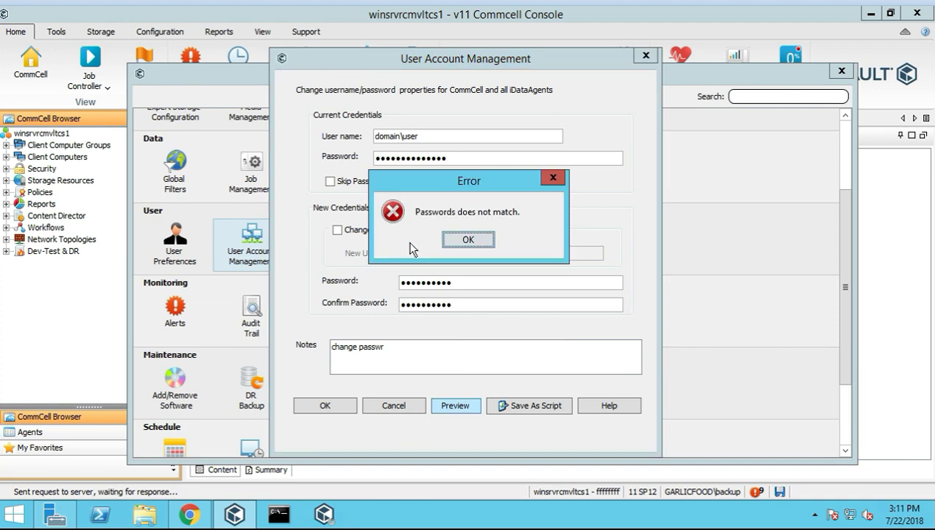
pyautogui.click(464, 240)
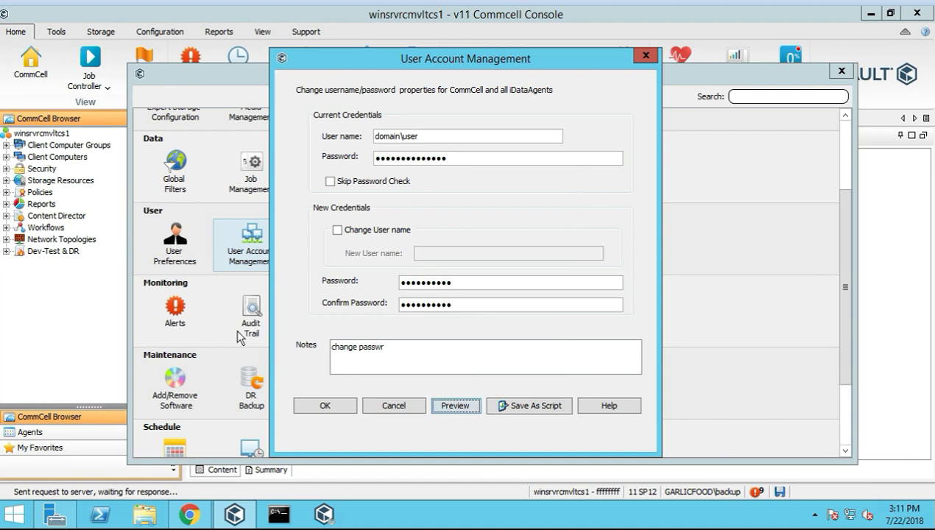
pyautogui.click(397, 406)
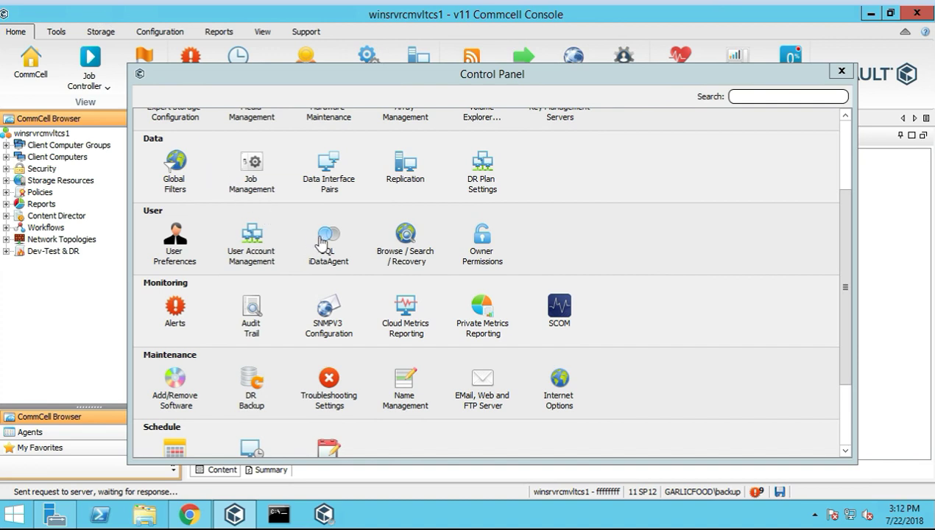
# Open SQL iDataAgent settings, keep Use Local System Account authentication, and show the SQL Configuration options
pyautogui.click(331, 249)
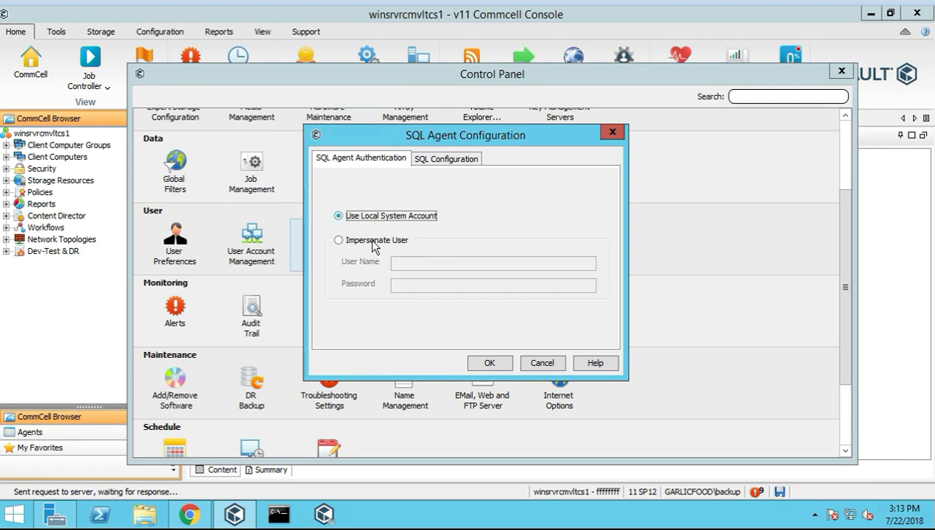
pyautogui.click(346, 241)
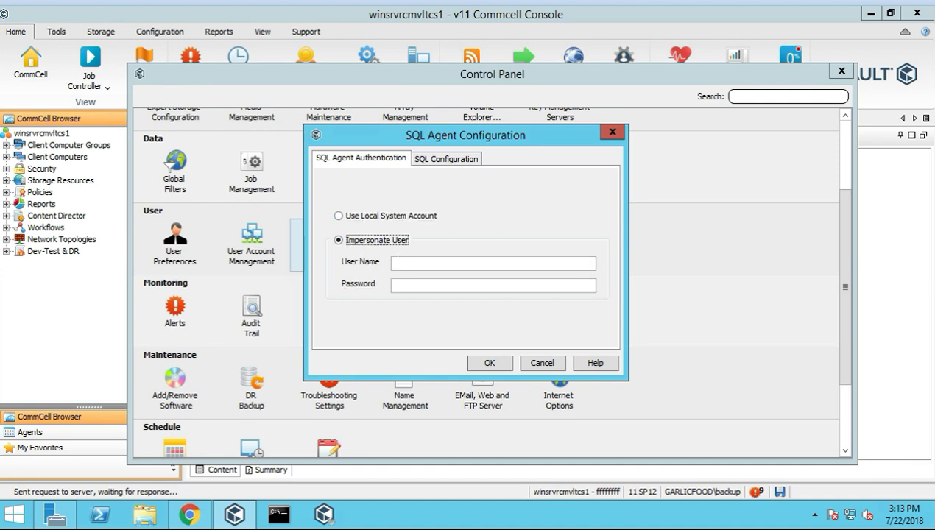
pyautogui.click(340, 217)
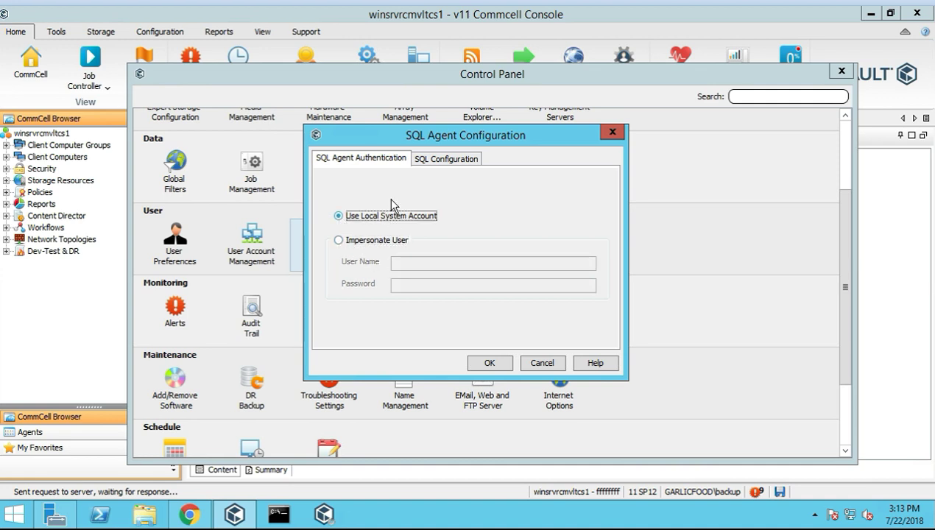
pyautogui.click(448, 159)
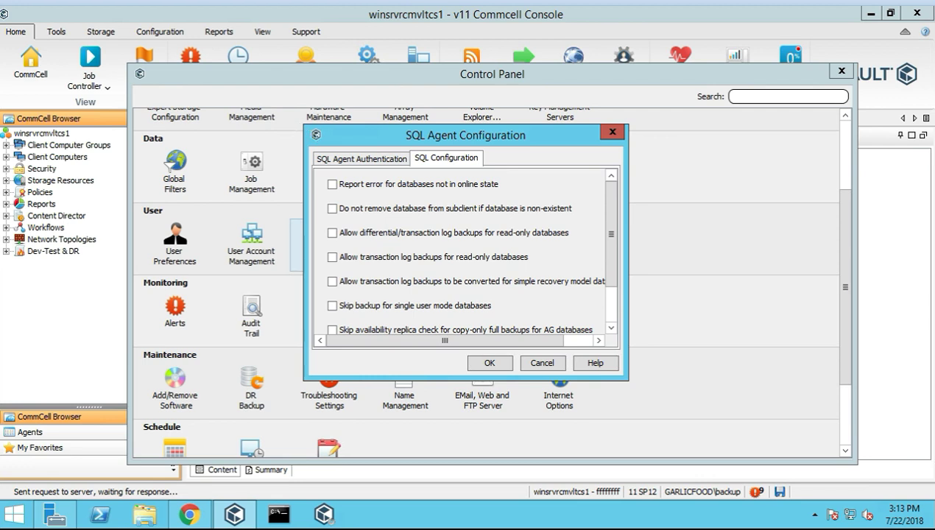
# Enable read-only database log backups, simple-recovery log conversion, and log-shipping database backups
pyautogui.moveTo(304, 125); pyautogui.dragTo(237, 30)
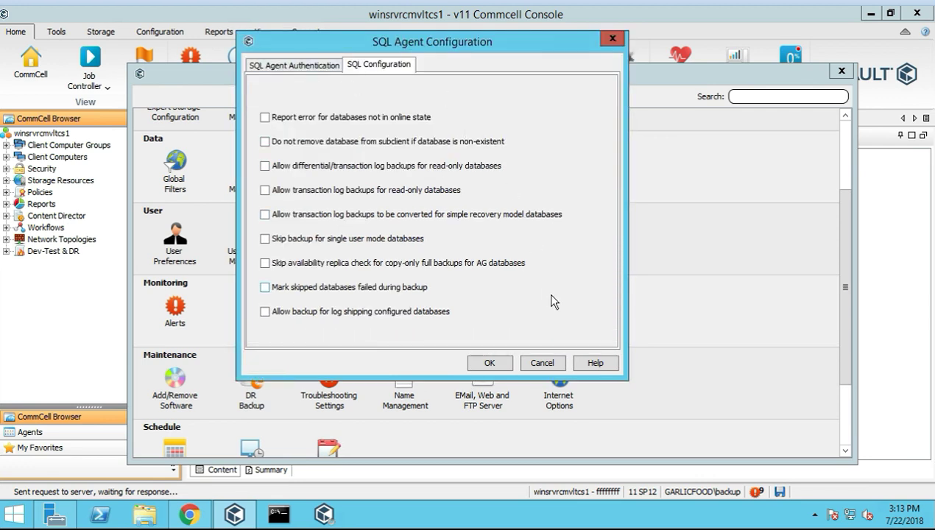
pyautogui.moveTo(421, 40); pyautogui.dragTo(432, 71)
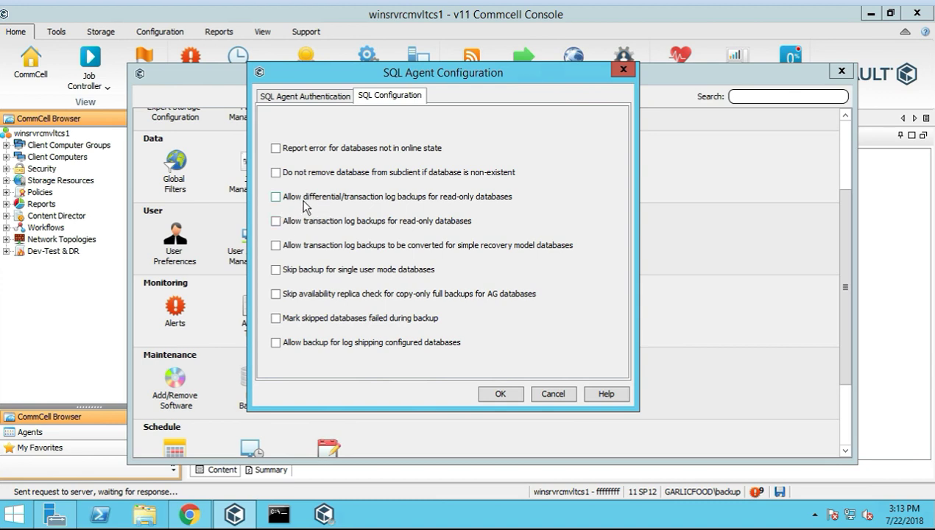
pyautogui.click(276, 198)
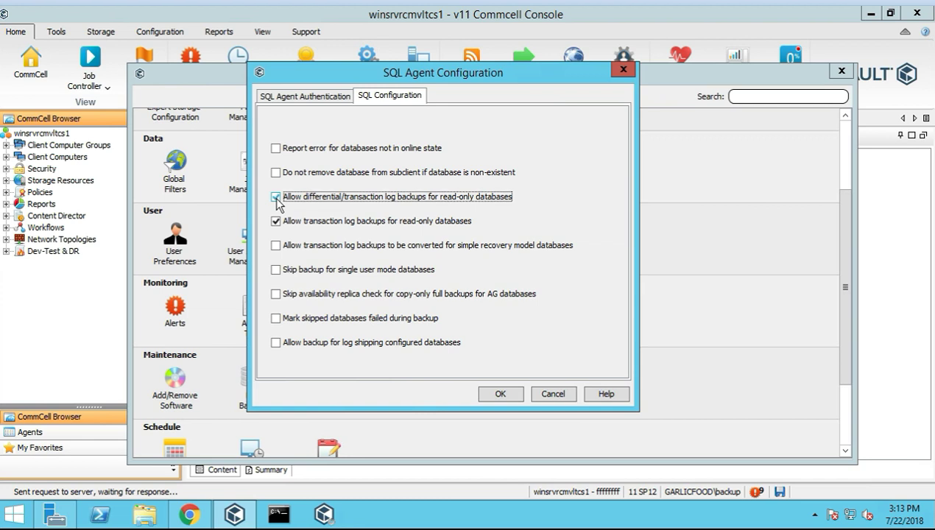
pyautogui.click(277, 246)
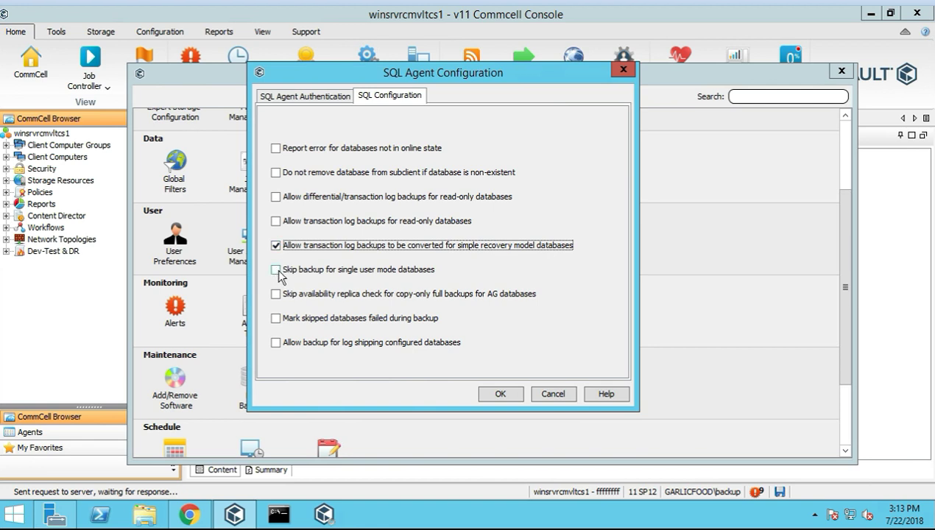
pyautogui.click(276, 222)
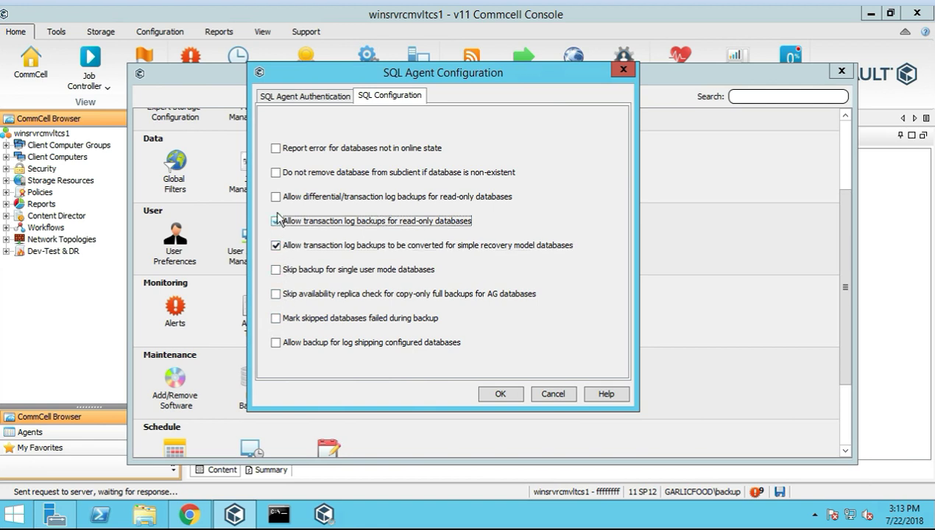
pyautogui.click(276, 197)
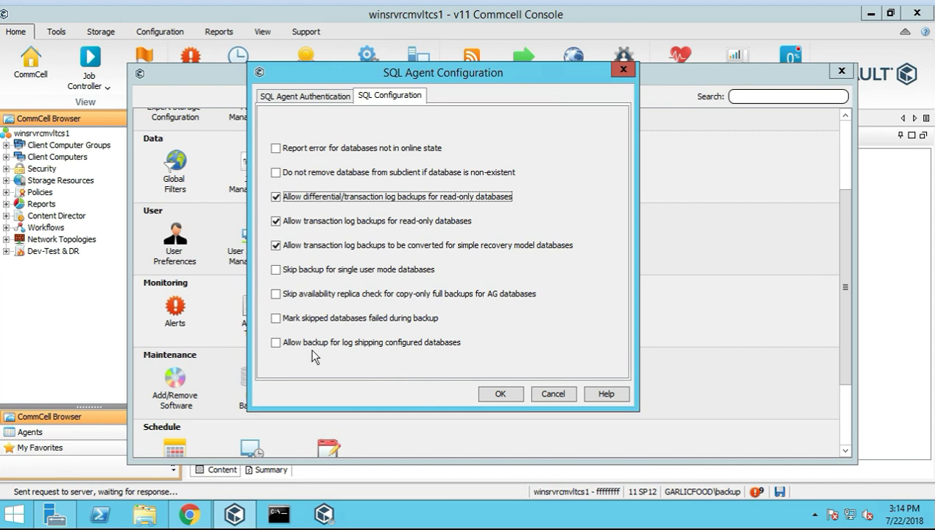
pyautogui.click(276, 342)
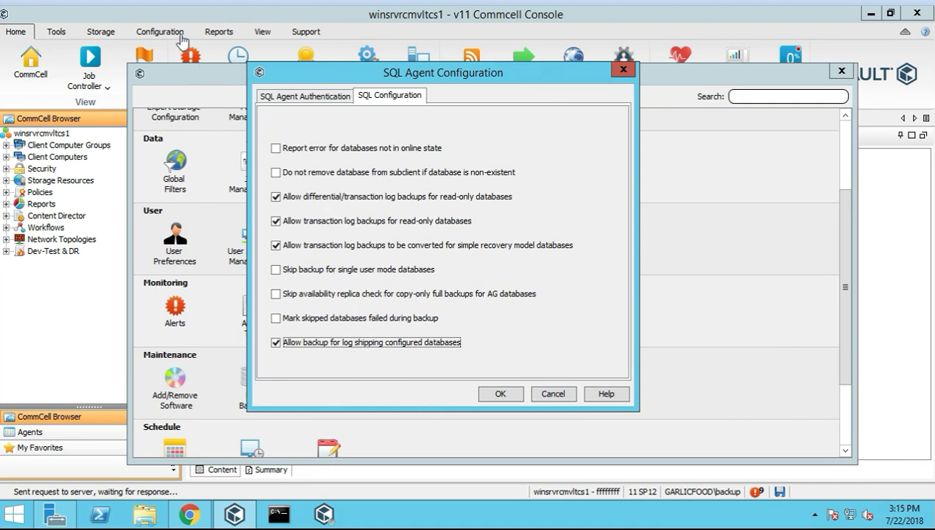
# Cancel the SQL Agent Configuration dialog without saving any changes
pyautogui.click(555, 394)
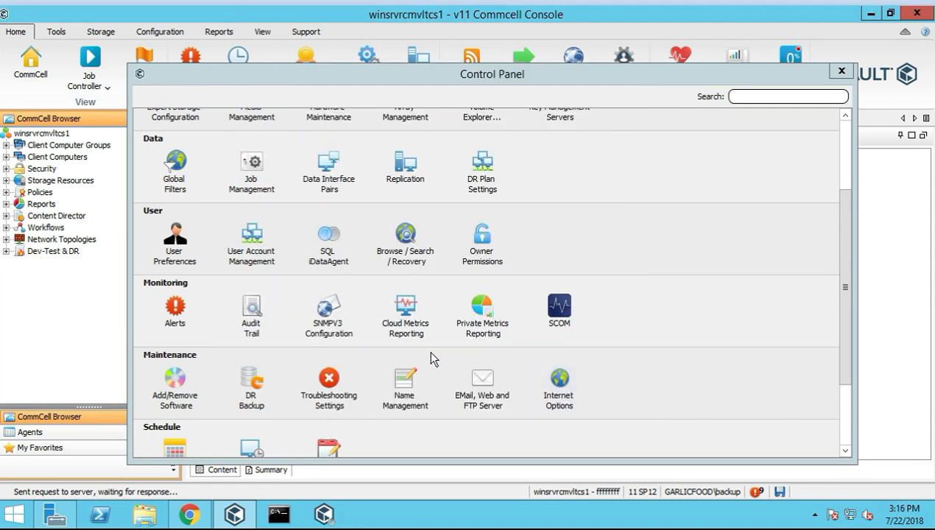
# Open the Browse/Search/Recovery options and tick 'Show aged data during browse and recovery'
pyautogui.doubleClick(405, 242)
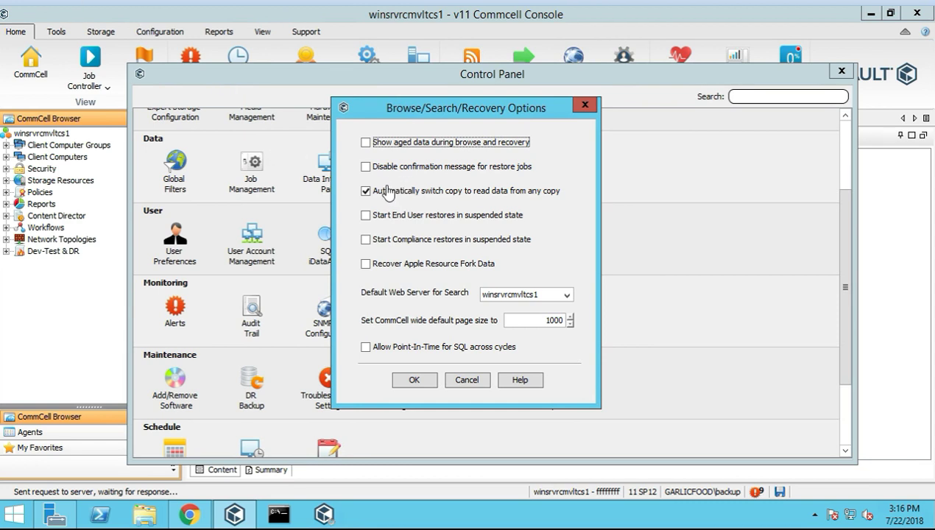
pyautogui.click(365, 145)
# Close the options dialog and look over the Configuration, Tools and Home ribbon tabs and Audit Trail
pyautogui.click(474, 380)
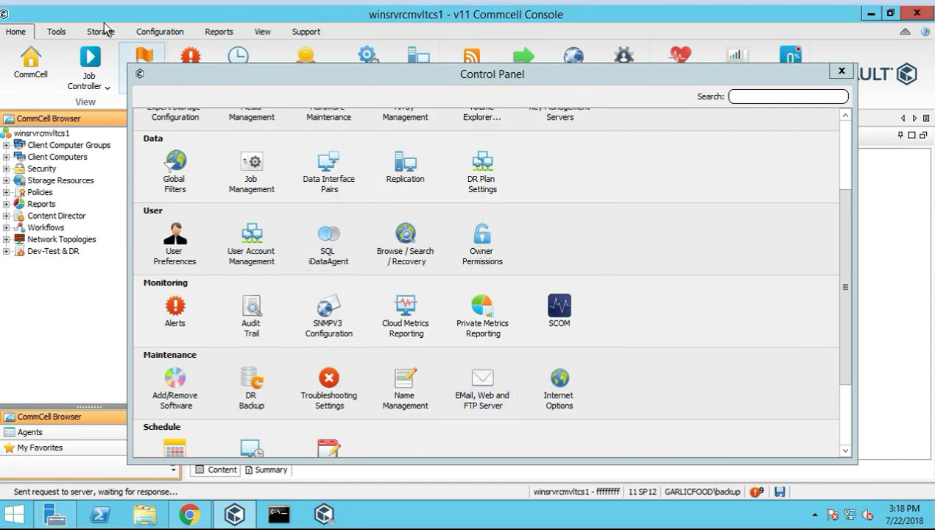
pyautogui.click(160, 31)
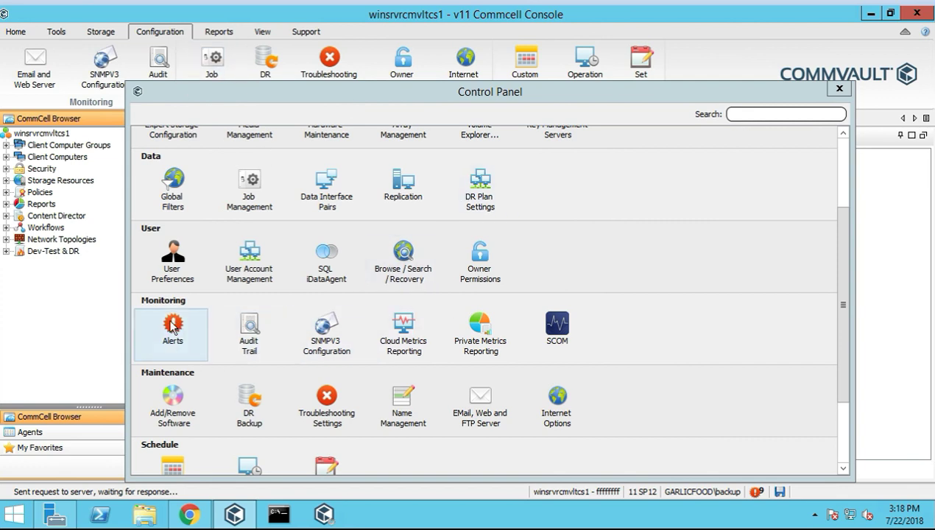
pyautogui.click(65, 38)
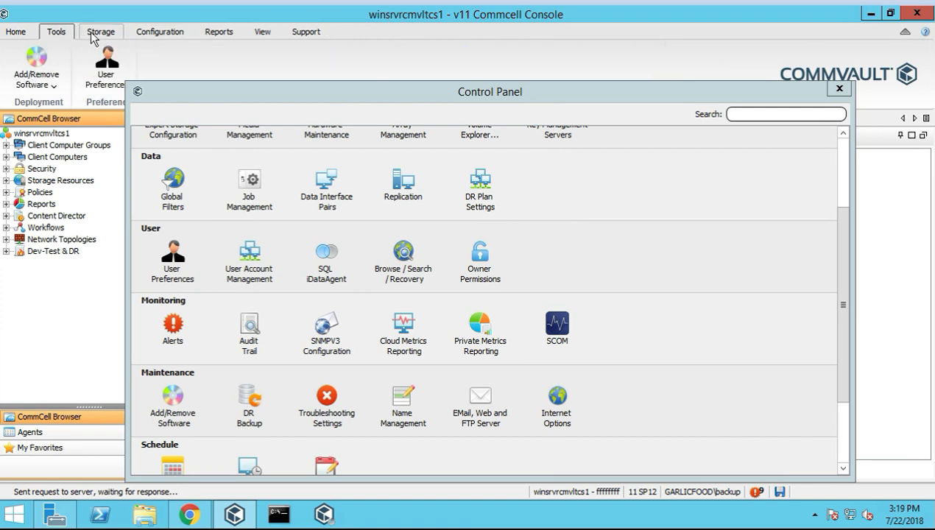
pyautogui.click(17, 33)
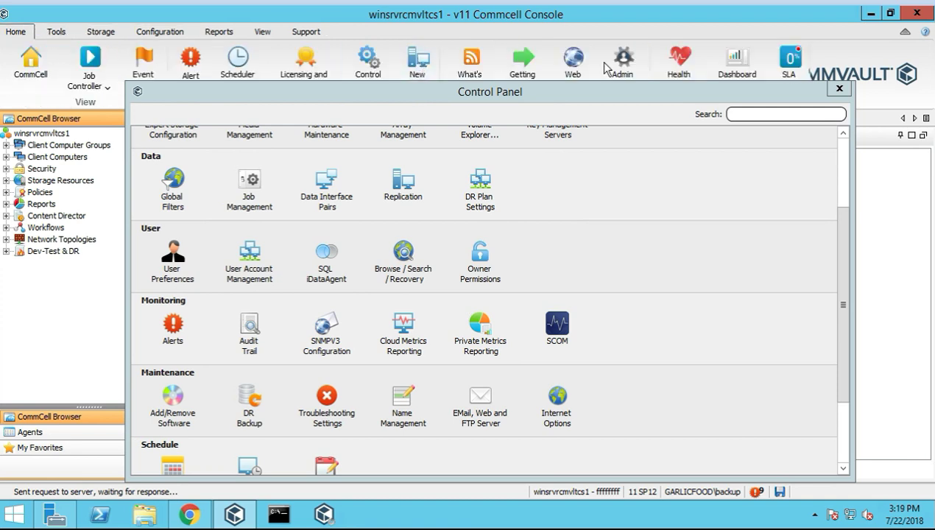
pyautogui.click(249, 333)
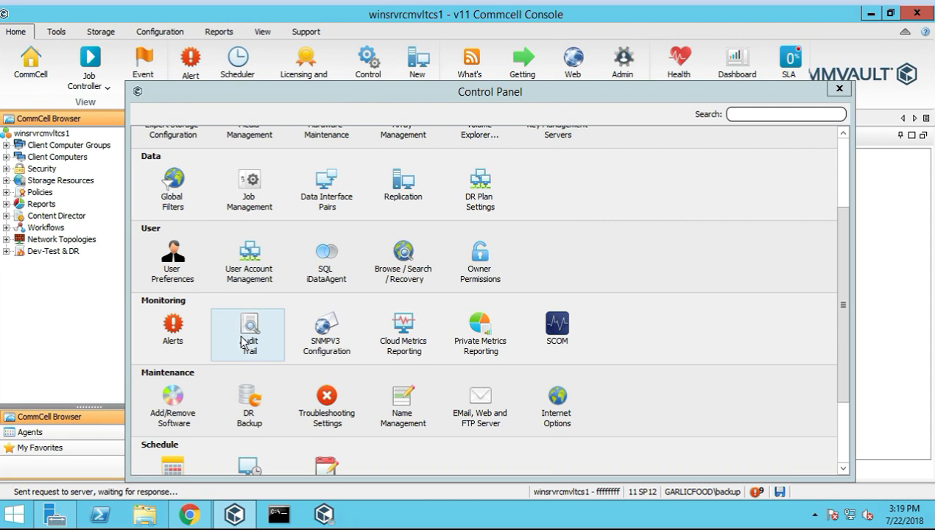
pyautogui.click(151, 31)
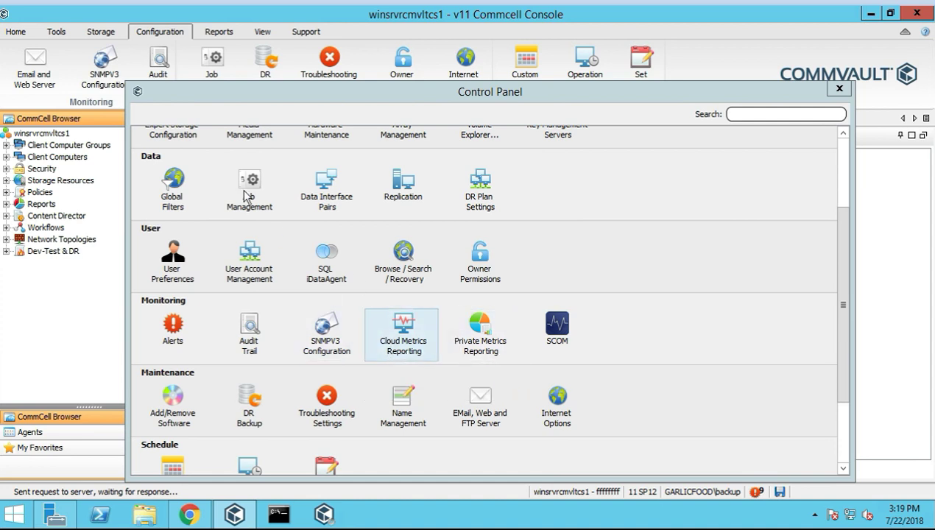
# Open Cloud Metrics Reporting and add Upgrade Readiness and Activity to the collected data
pyautogui.click(401, 335)
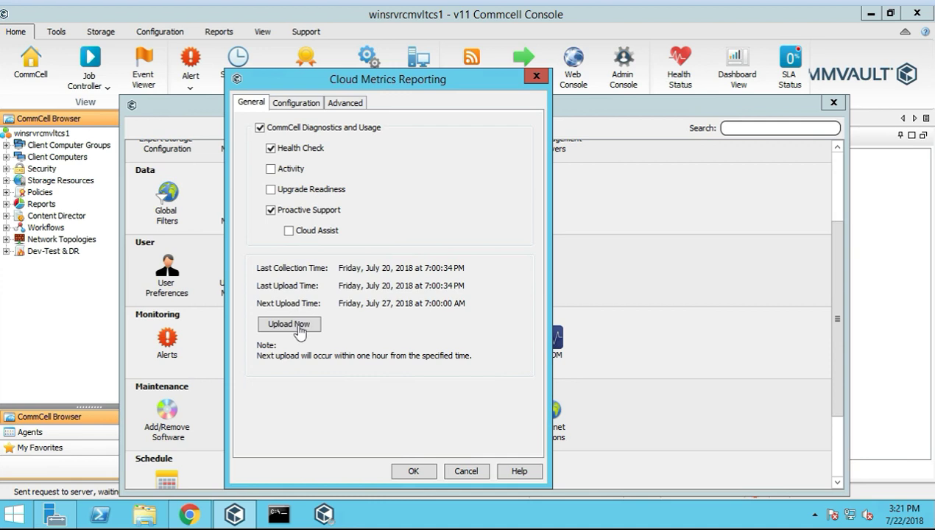
pyautogui.click(271, 189)
pyautogui.click(271, 170)
# Try enabling Cloud Assist, dismiss its workflow warning, and leave Cloud Assist unchecked
pyautogui.click(289, 232)
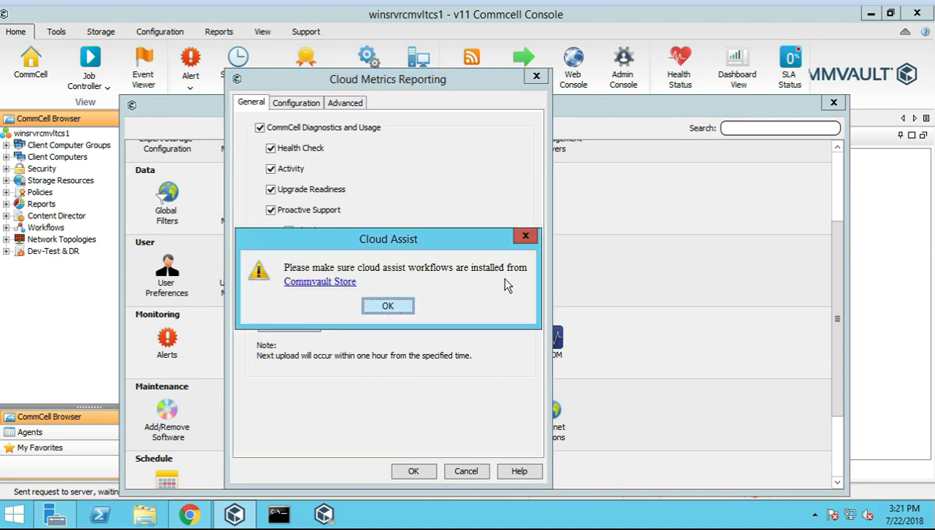
pyautogui.click(386, 304)
pyautogui.click(289, 230)
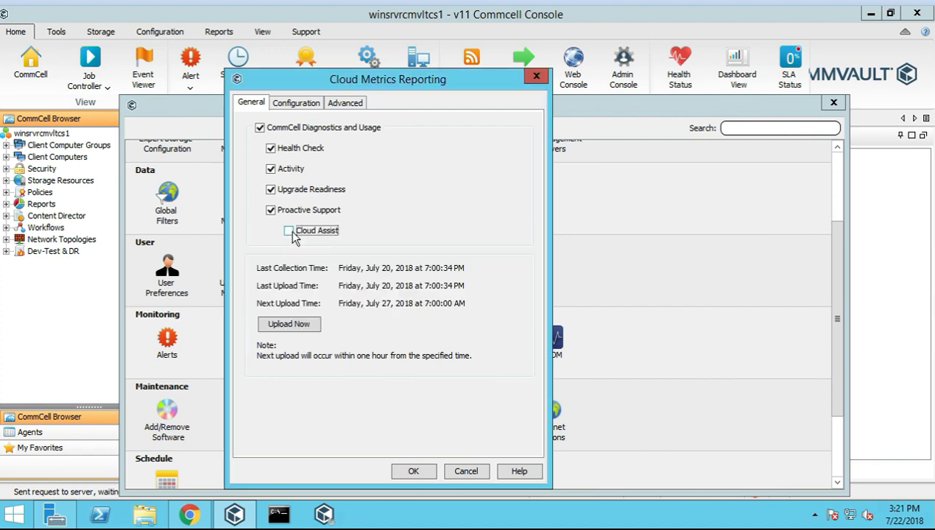
# Set the Upload Frequency to 30 days on the Configuration tab
pyautogui.click(298, 104)
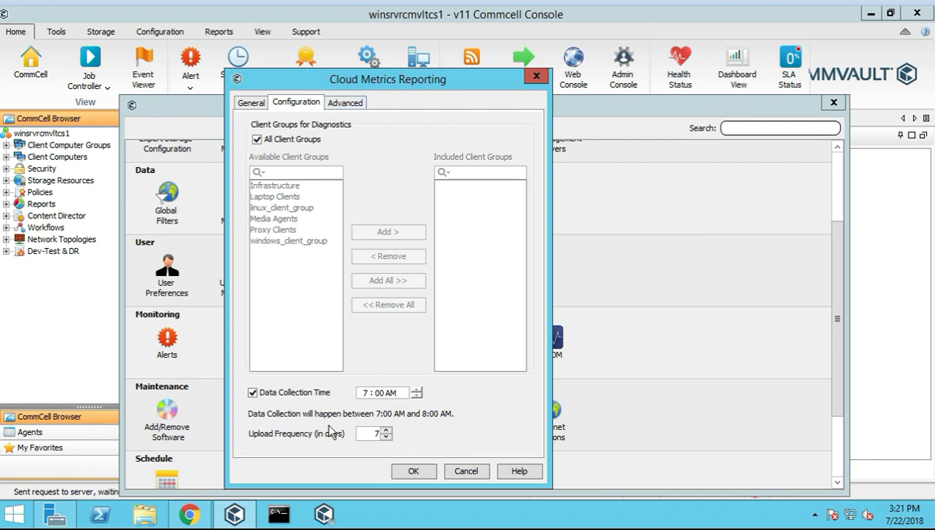
pyautogui.doubleClick(376, 433)
pyautogui.write('30')
# Include Audit and Chargeback data on the Advanced tab and return to General
pyautogui.click(353, 108)
pyautogui.click(252, 124)
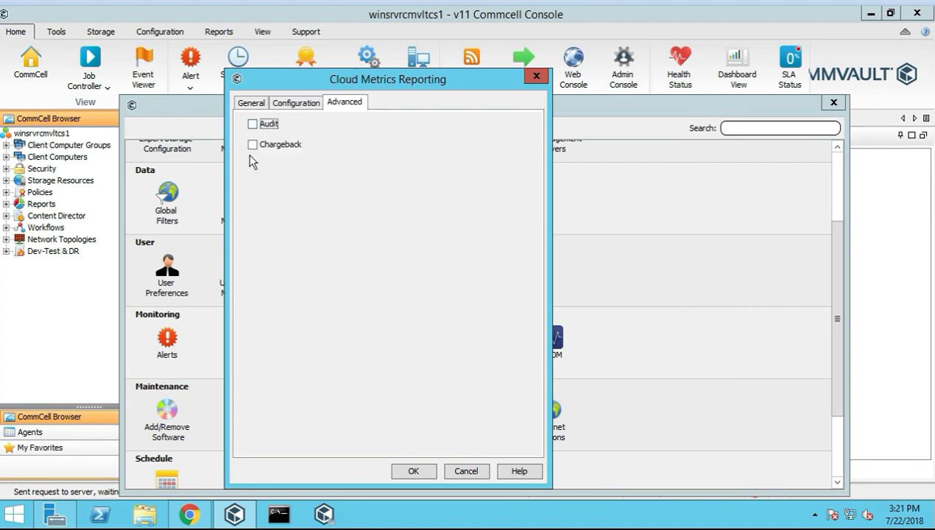
pyautogui.click(253, 145)
pyautogui.click(251, 103)
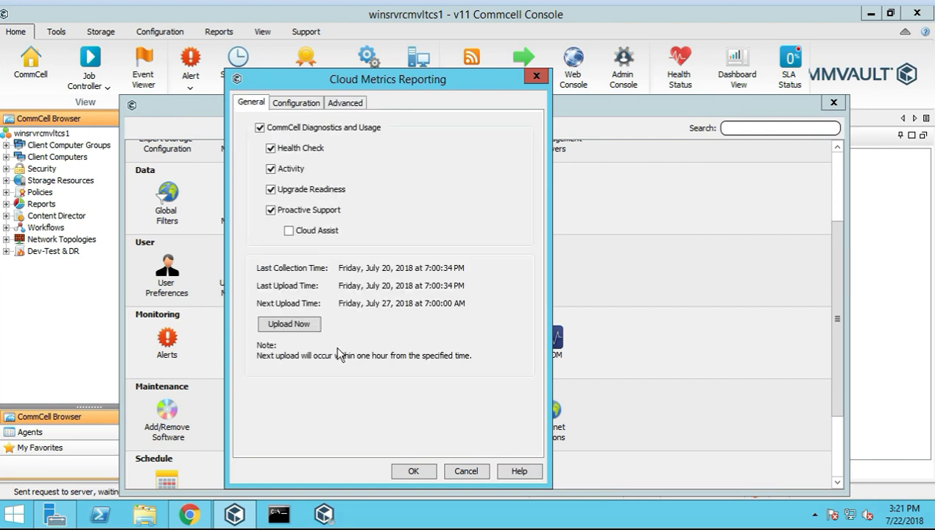
# Save the cloud metrics settings and upload now, confirming the save-and-upload prompt
pyautogui.click(297, 326)
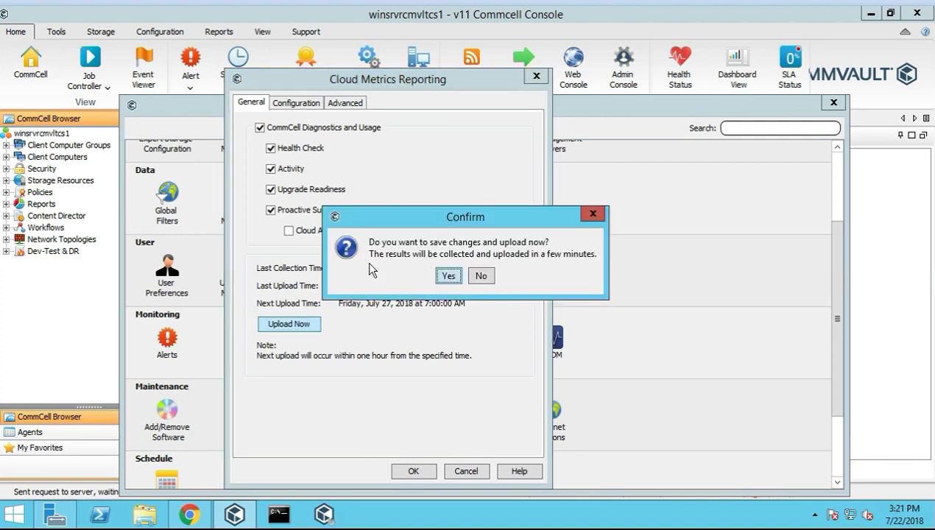
pyautogui.click(448, 277)
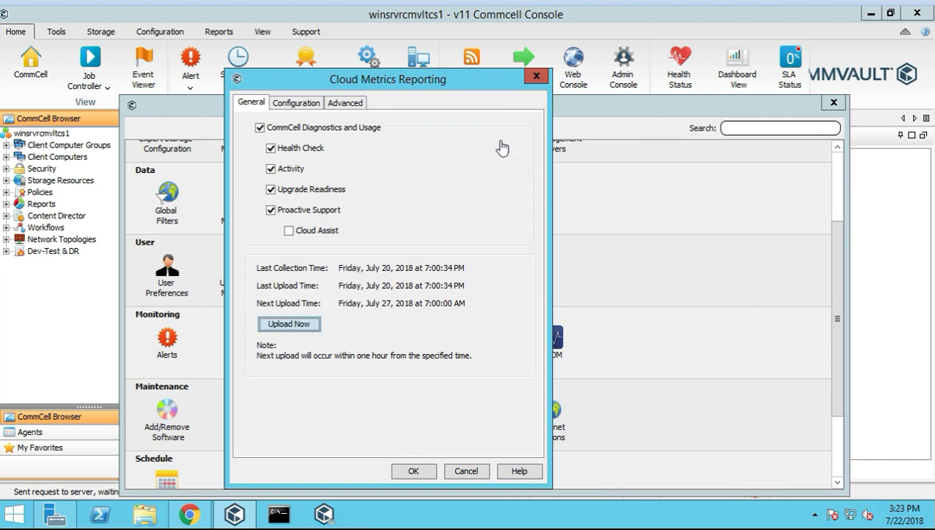
pyautogui.click(289, 325)
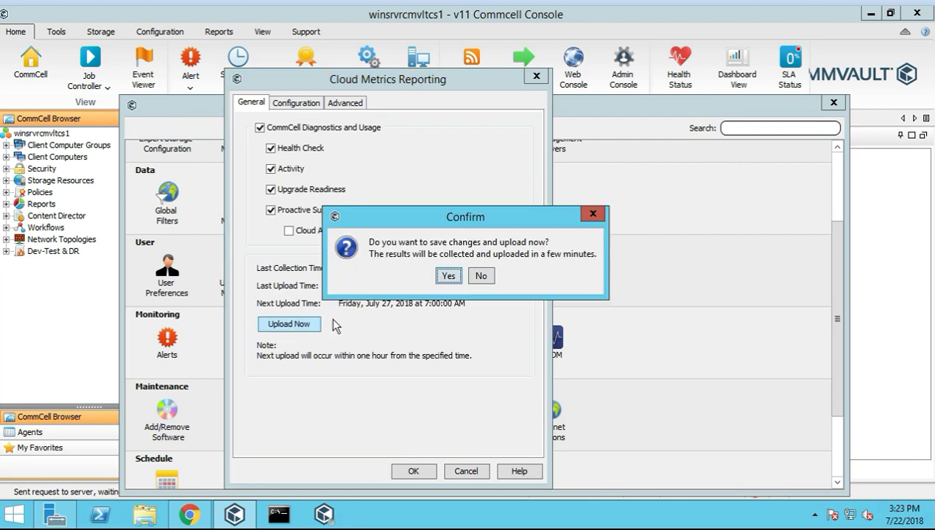
pyautogui.click(447, 277)
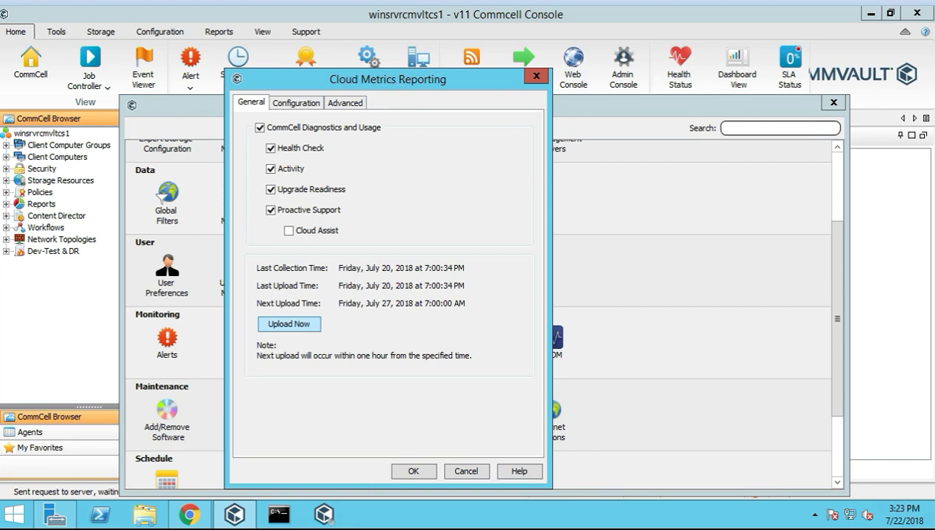
# Reposition the Cloud Metrics Reporting window and close it
pyautogui.moveTo(404, 84); pyautogui.dragTo(428, 113)
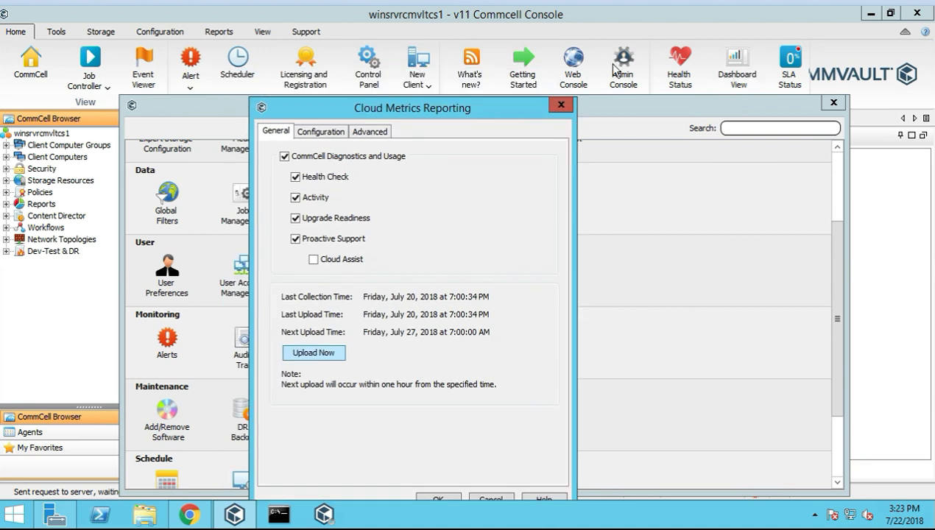
pyautogui.moveTo(448, 111); pyautogui.dragTo(448, 87)
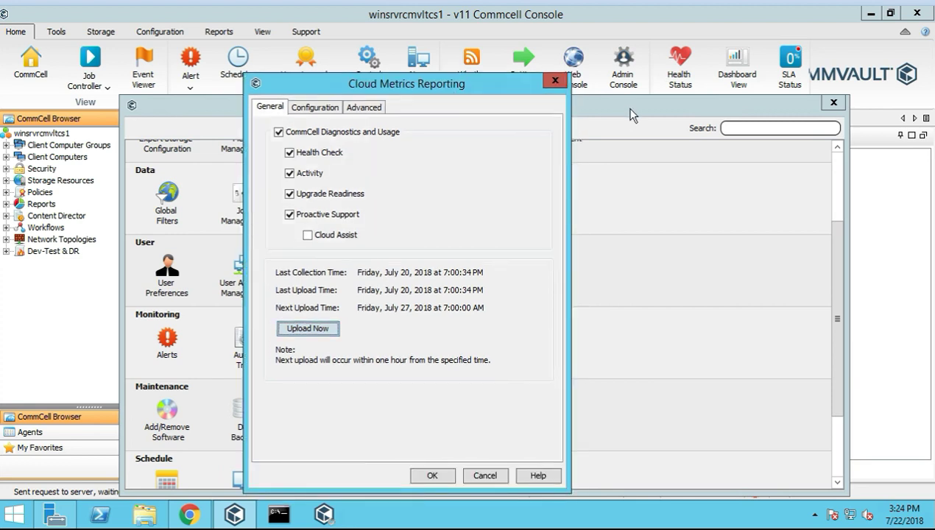
pyautogui.click(556, 82)
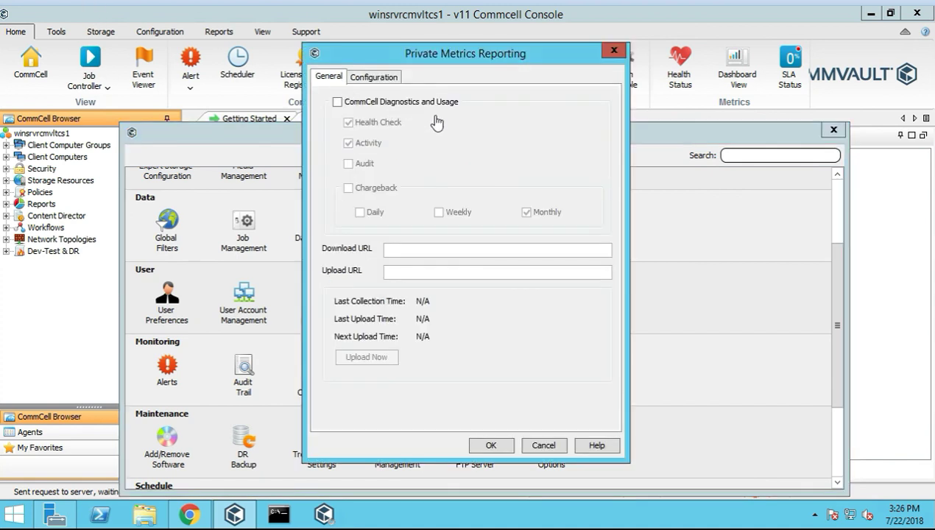
# Enable diagnostics collection with Audit and daily, weekly, monthly Chargeback, then attempt Upload Now
pyautogui.click(337, 102)
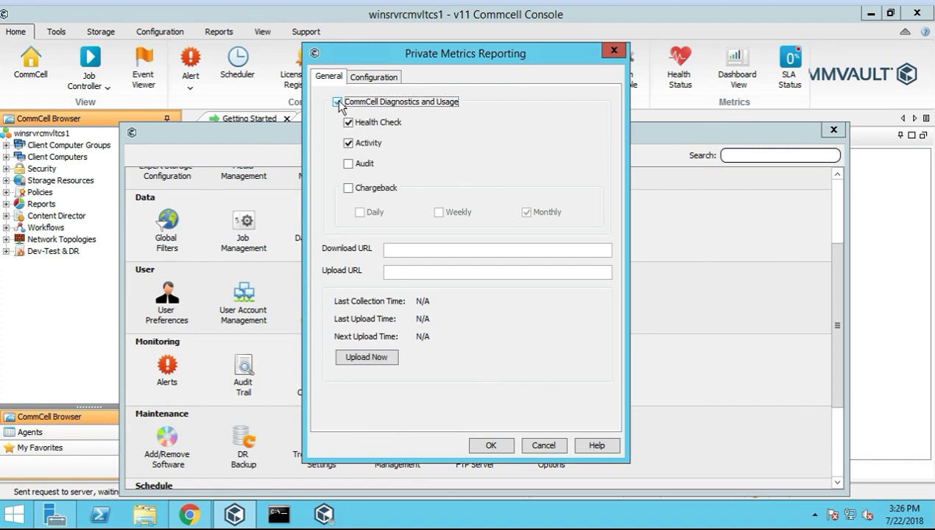
pyautogui.click(348, 163)
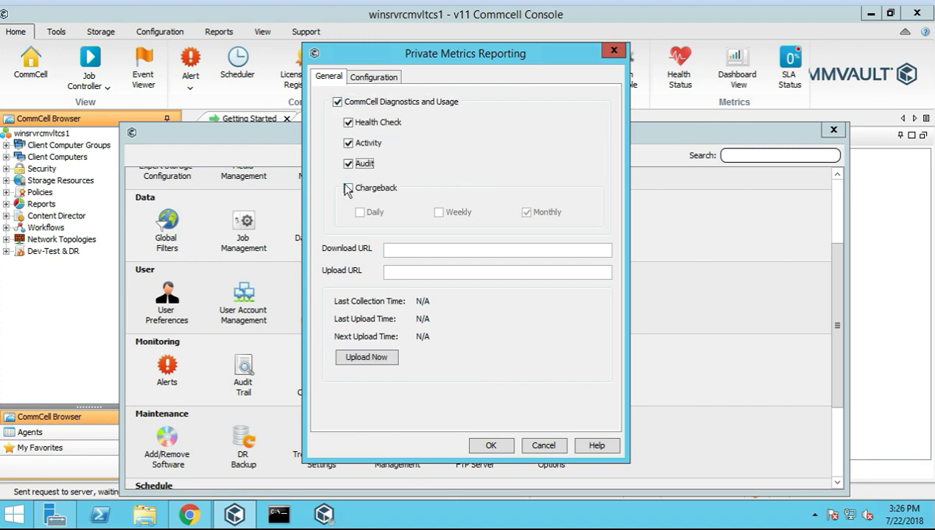
pyautogui.click(349, 190)
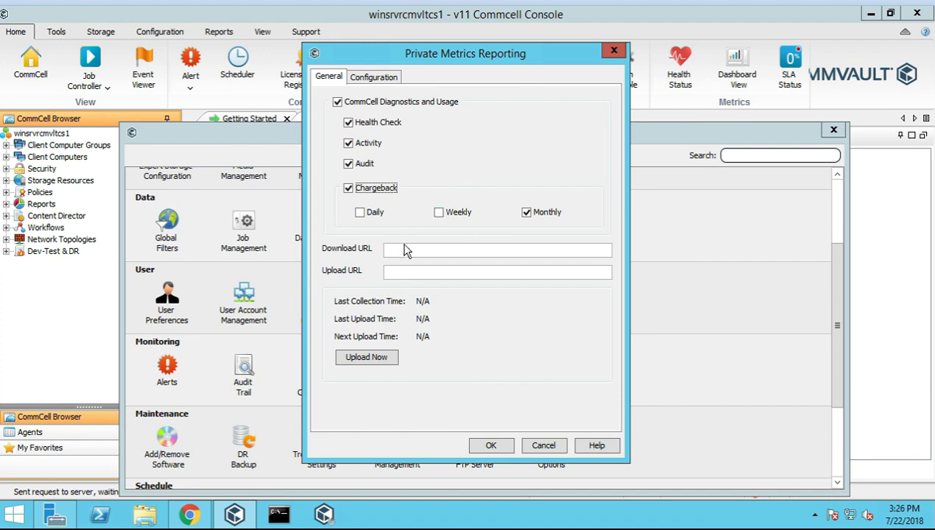
pyautogui.click(361, 213)
pyautogui.click(440, 212)
pyautogui.click(427, 251)
pyautogui.click(361, 356)
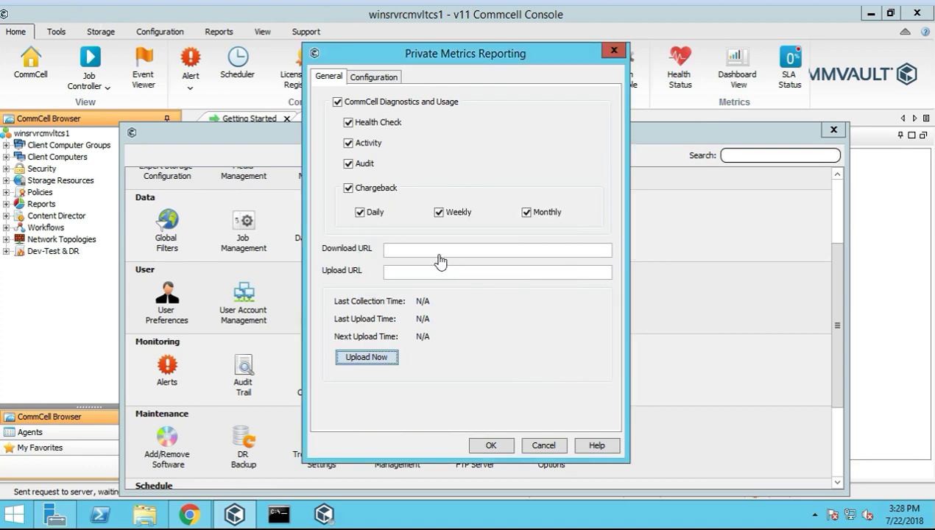
pyautogui.click(193, 515)
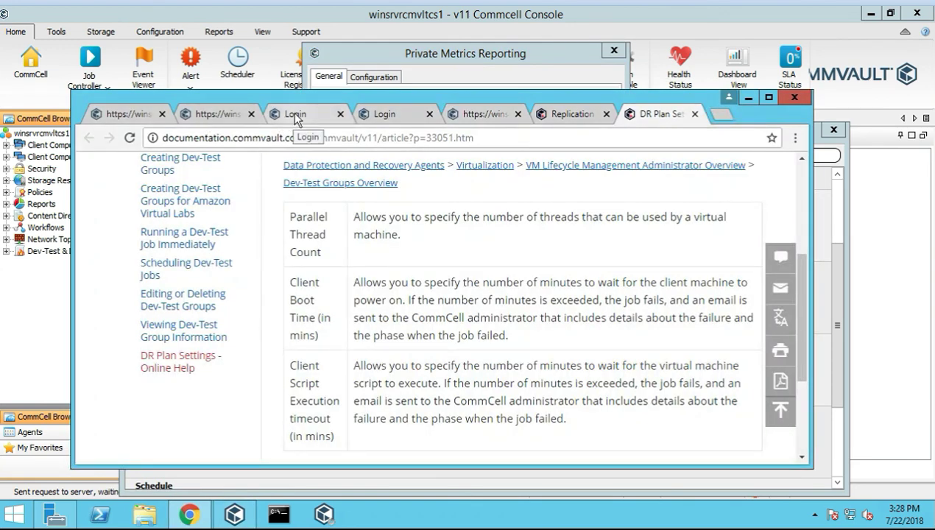
pyautogui.click(289, 117)
pyautogui.click(218, 112)
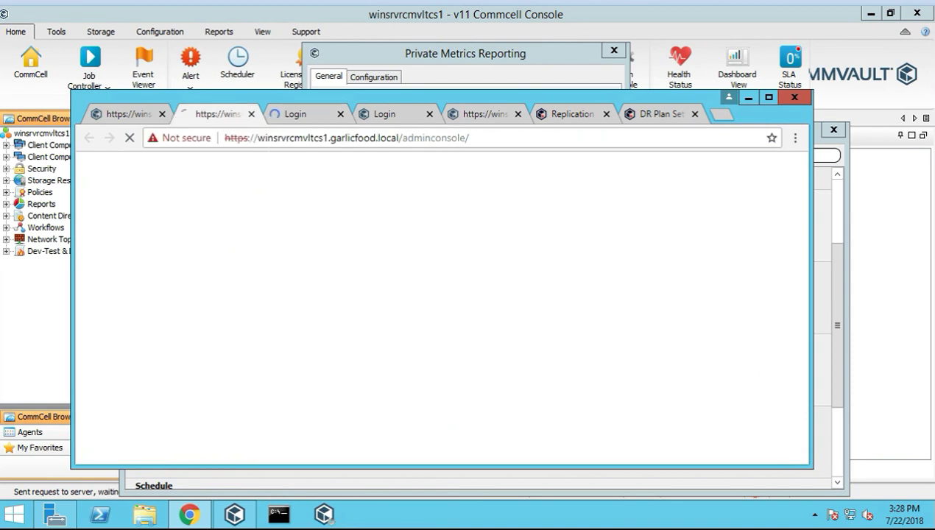
pyautogui.click(471, 140)
pyautogui.click(471, 140)
pyautogui.moveTo(403, 138); pyautogui.dragTo(224, 138)
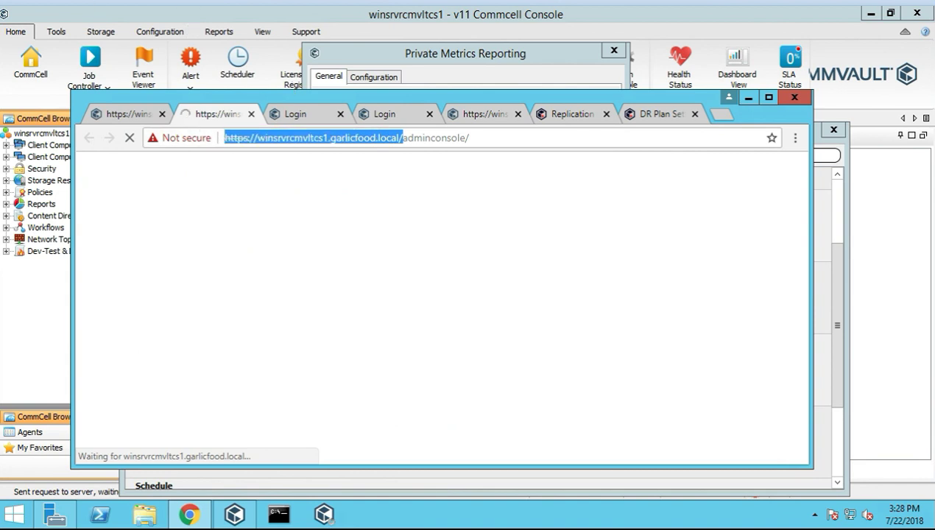
pyautogui.rightClick(261, 142)
pyautogui.click(288, 196)
pyautogui.click(419, 59)
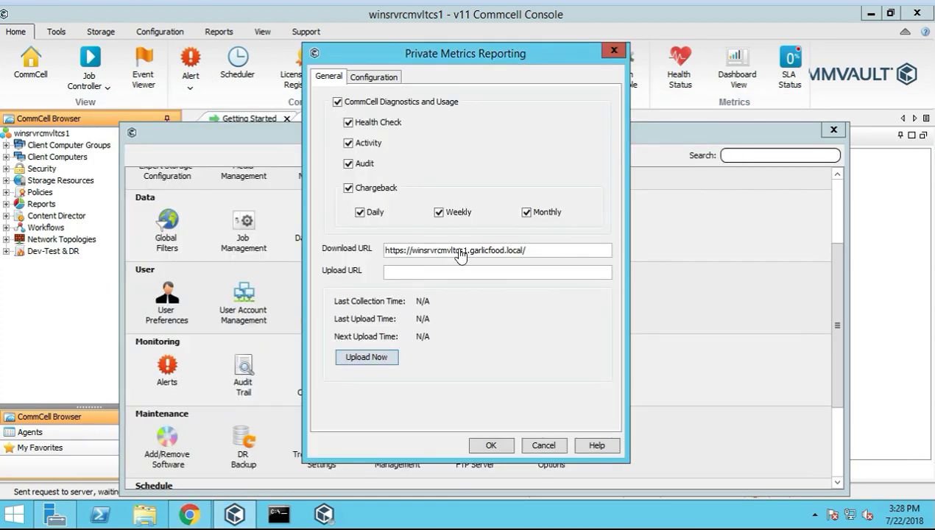
pyautogui.press('Left')
pyautogui.press('Left')
pyautogui.press('Left')
pyautogui.press('Left')
pyautogui.press('Left')
pyautogui.press('Left')
pyautogui.press('Left')
pyautogui.press('Delete')
pyautogui.press('End')
pyautogui.write('downloadd')
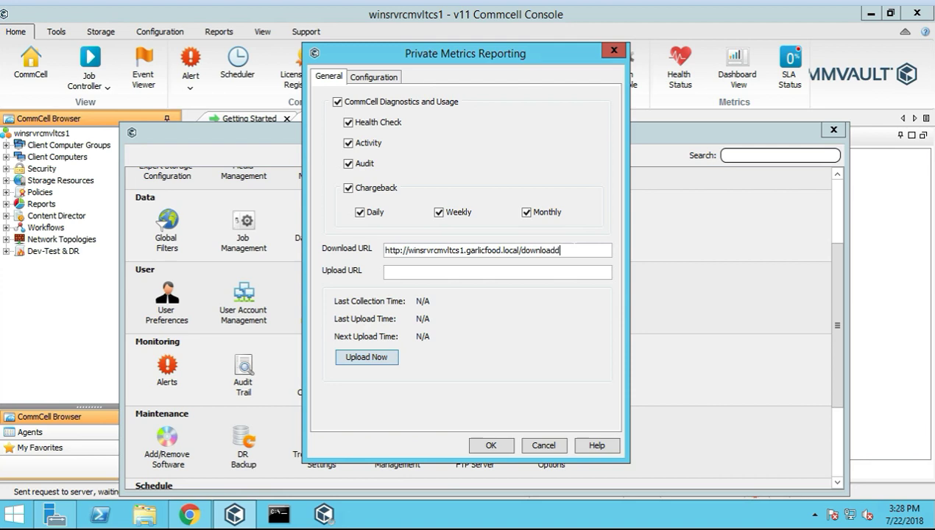
pyautogui.press('BackSpace')
pyautogui.write('s/')
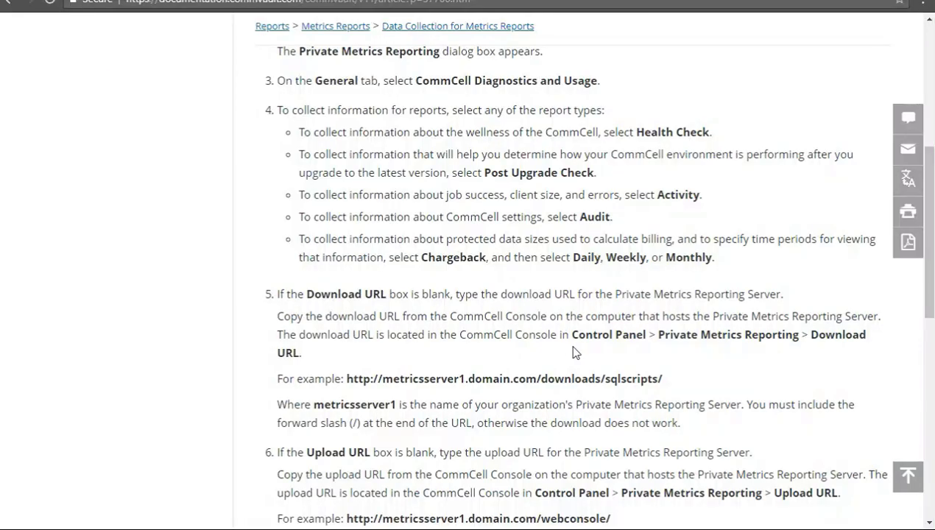
# Check the documentation's example URLs, highlighting the downloads/sqlscripts/ and webconsole/ paths
pyautogui.moveTo(665, 379); pyautogui.dragTo(605, 378)
pyautogui.scroll(-2, 593, 388)
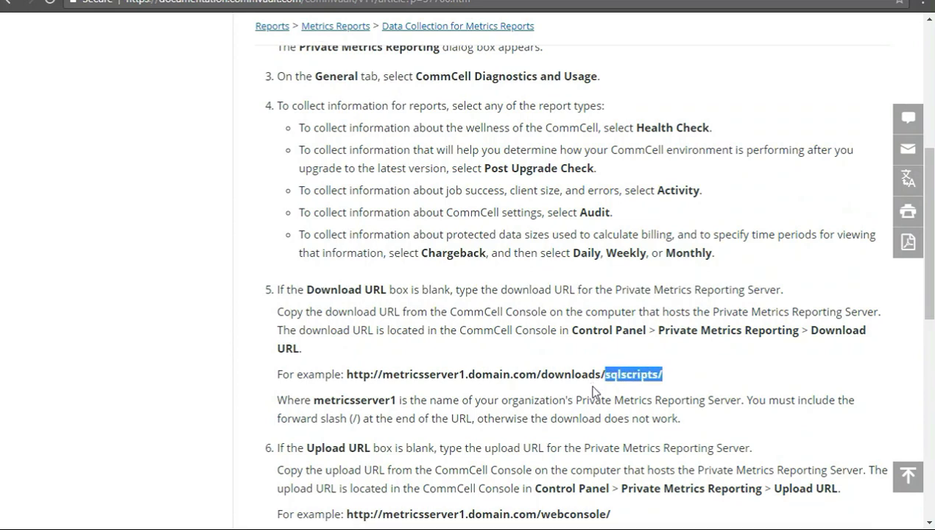
pyautogui.click(647, 246)
pyautogui.moveTo(664, 232); pyautogui.dragTo(588, 232)
pyautogui.moveTo(612, 372); pyautogui.dragTo(500, 372)
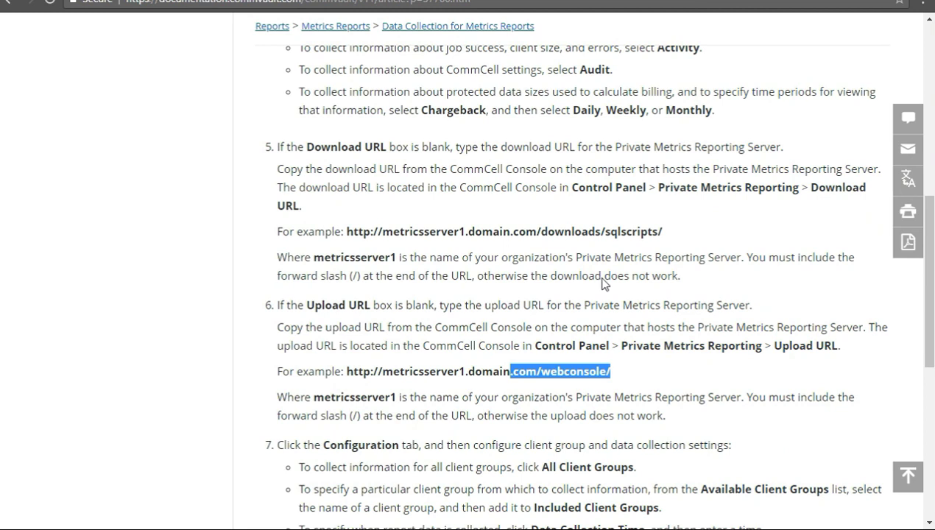
pyautogui.click(618, 248)
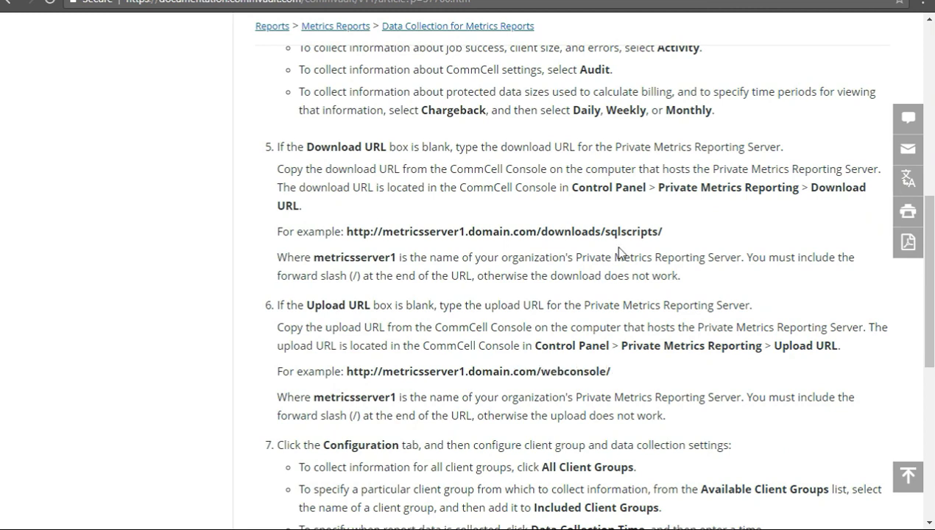
pyautogui.doubleClick(446, 367)
pyautogui.moveTo(446, 367); pyautogui.dragTo(515, 366)
pyautogui.moveTo(665, 233); pyautogui.dragTo(565, 232)
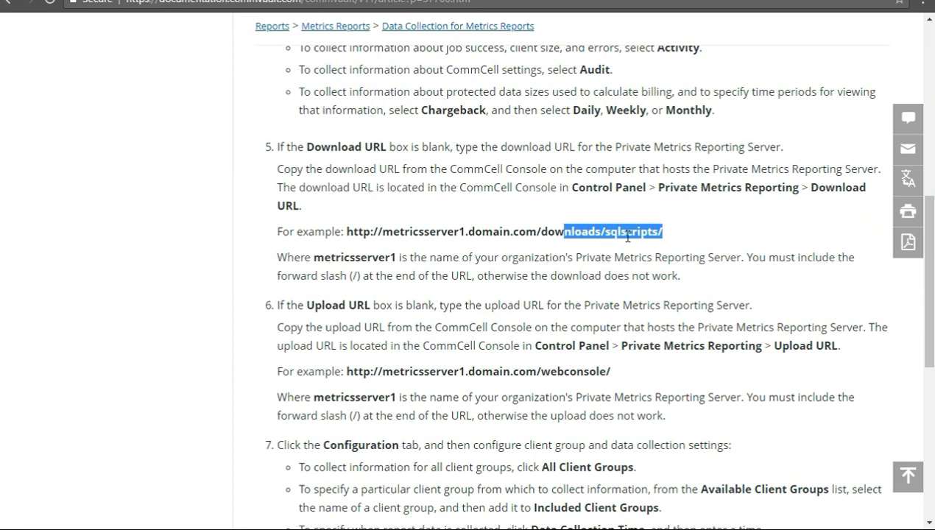
pyautogui.moveTo(612, 372); pyautogui.dragTo(558, 372)
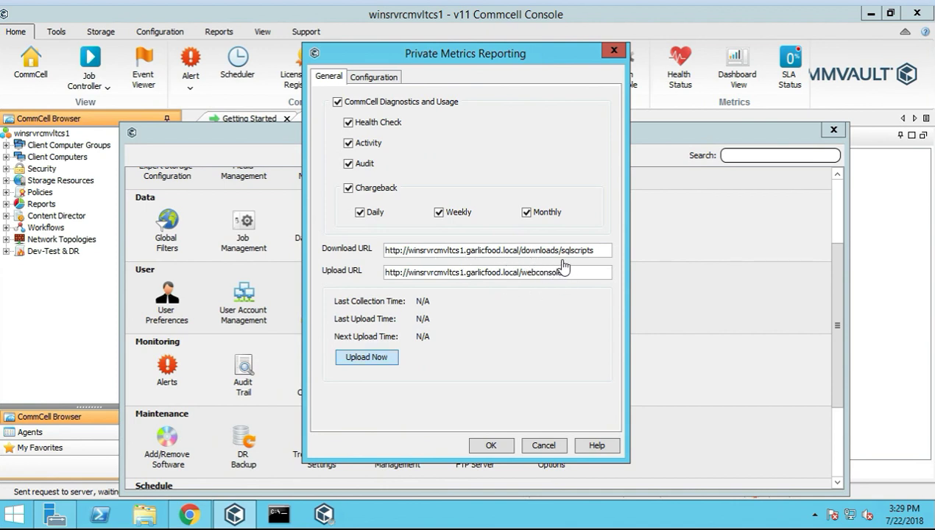
# After the URL format error, append '/' to both the Upload and Download URLs
pyautogui.click(377, 359)
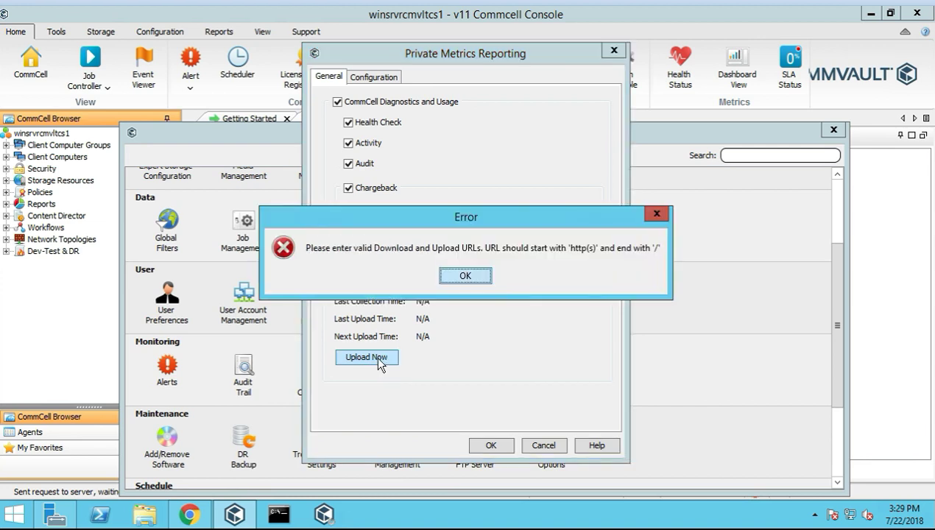
pyautogui.click(464, 280)
pyautogui.click(585, 274)
pyautogui.write('/')
pyautogui.click(608, 252)
pyautogui.write('/')
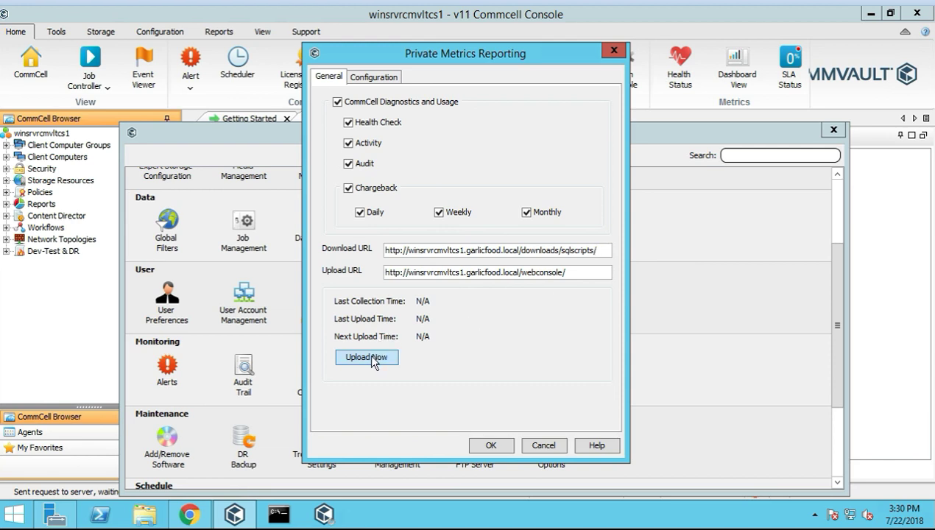
# Retry Upload Now, dismiss the Download URL error, and confirm saving and uploading
pyautogui.click(373, 359)
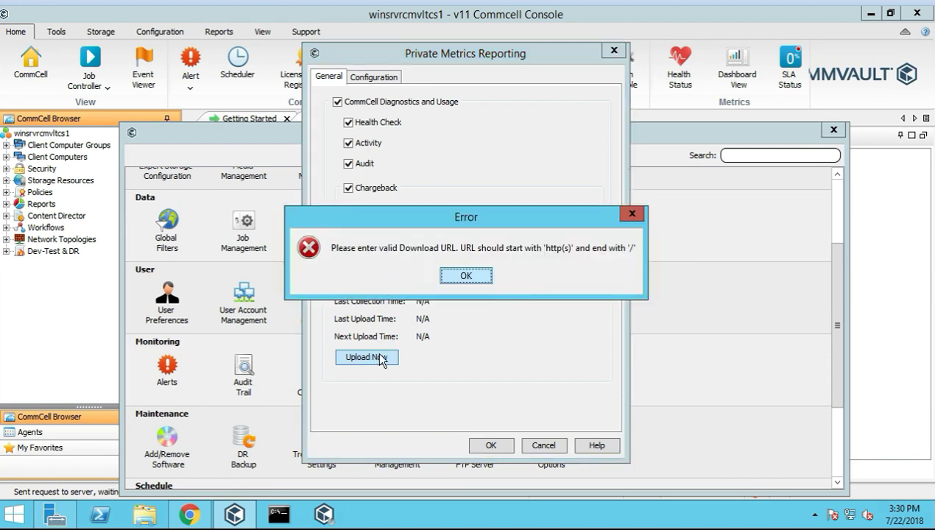
pyautogui.click(465, 276)
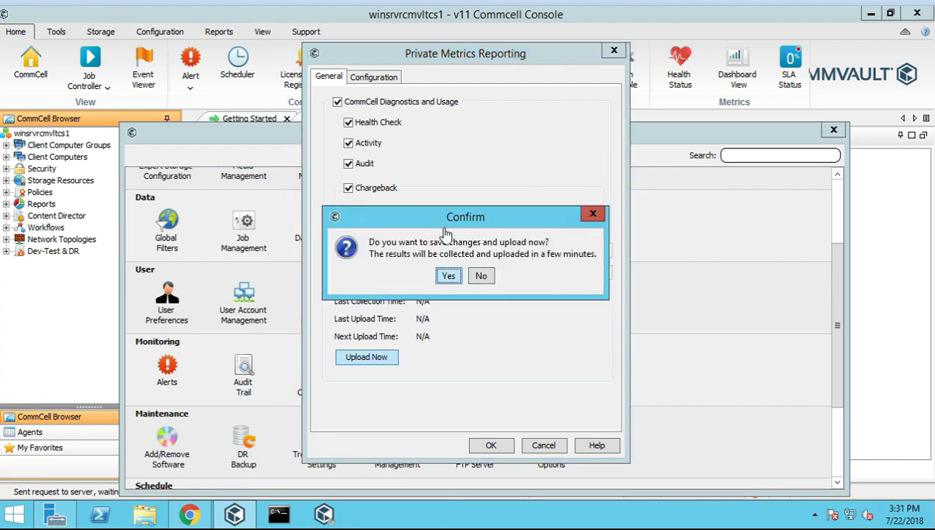
pyautogui.click(451, 277)
pyautogui.click(449, 277)
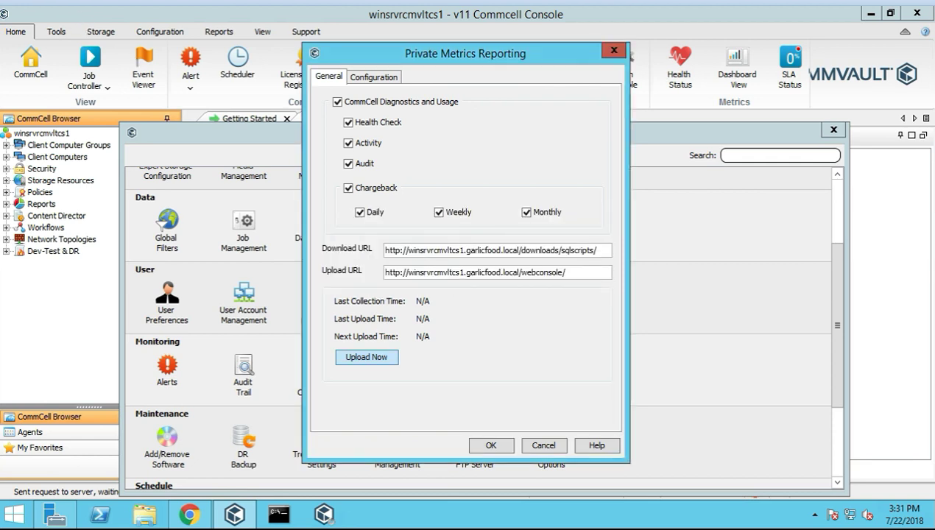
# Save the Private Metrics Reporting settings, then start filling in the SCOM Host name field
pyautogui.click(502, 446)
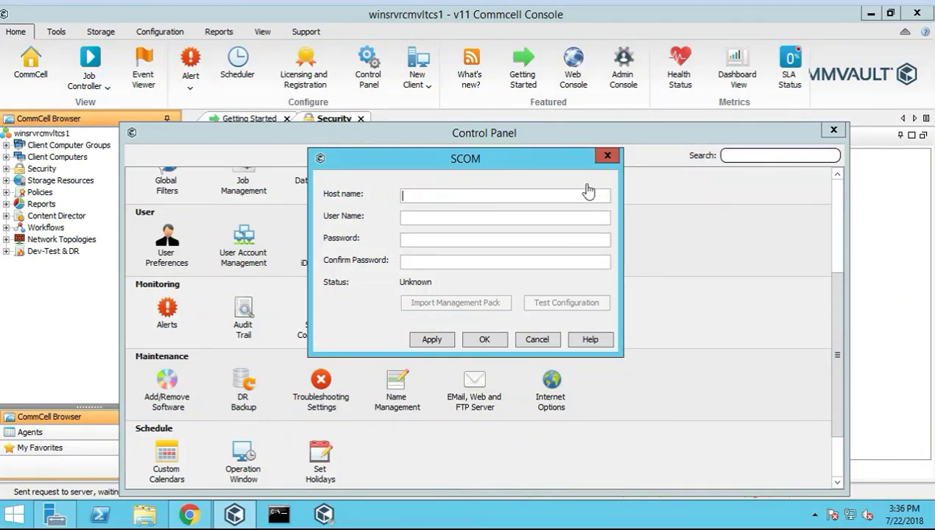
pyautogui.click(420, 198)
# Cancel the SCOM dialog, browse the Tools, Storage, Home and Configuration tabs, then launch Name Management
pyautogui.click(533, 340)
pyautogui.scroll(-1, 331, 339)
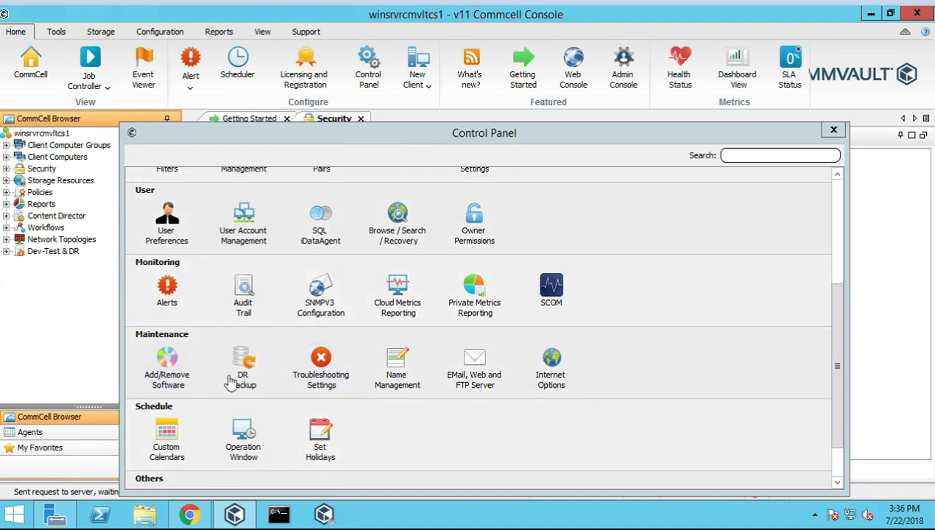
pyautogui.click(55, 32)
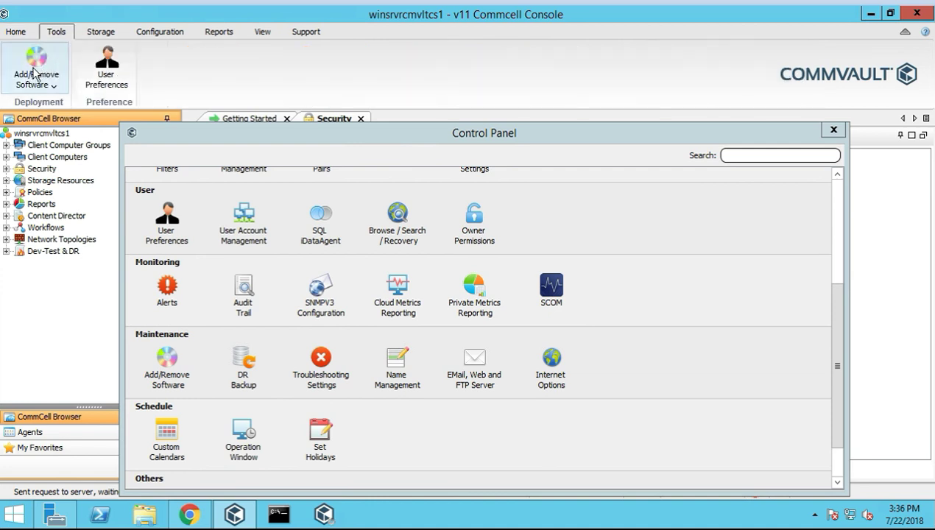
pyautogui.click(102, 35)
pyautogui.click(17, 33)
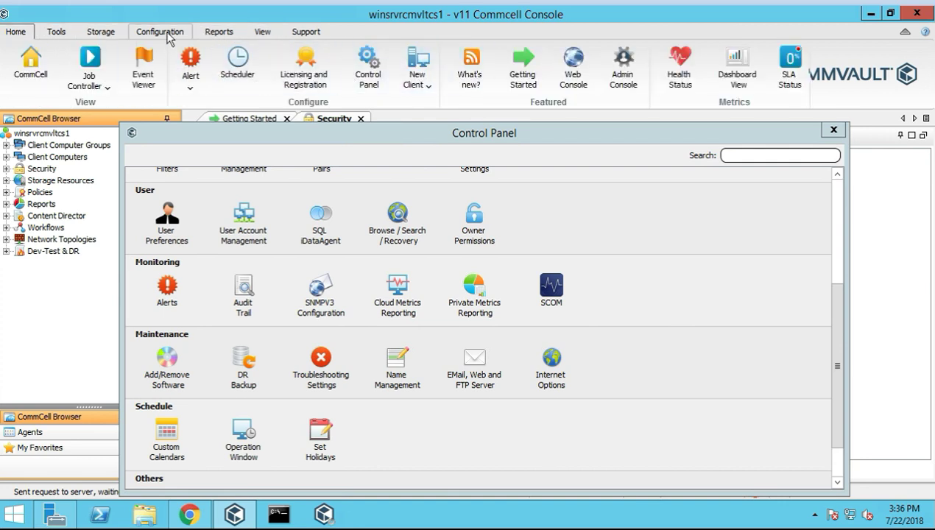
pyautogui.click(168, 35)
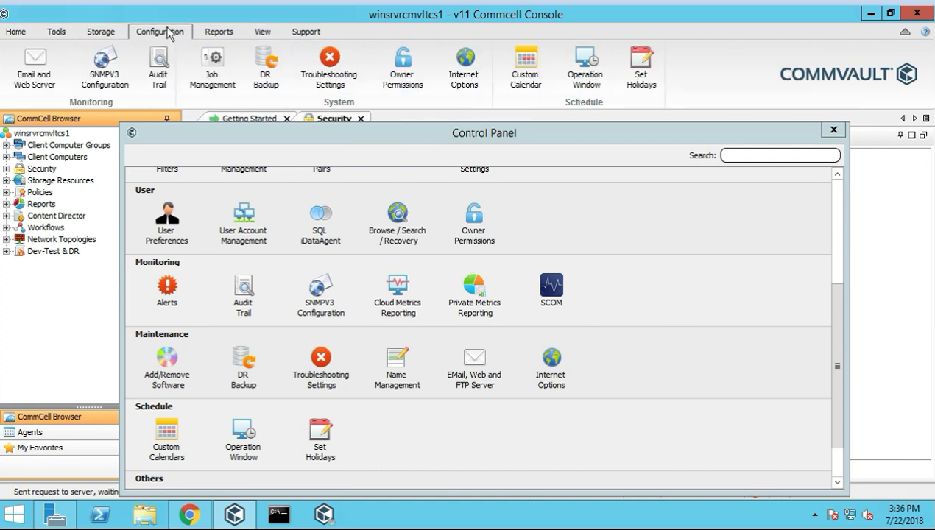
pyautogui.click(408, 379)
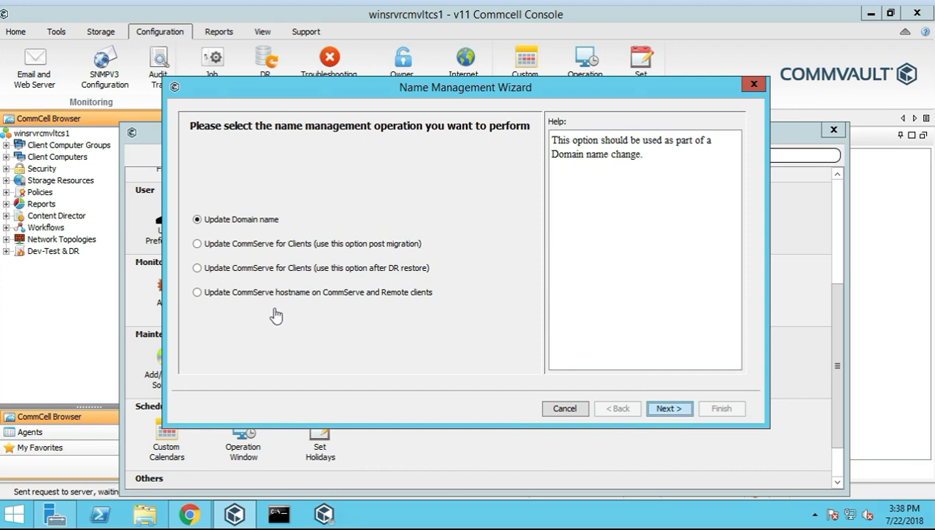
# Review each Name Management operation option, finishing on 'Update CommServe hostname on CommServe and Remote clients'
pyautogui.click(197, 293)
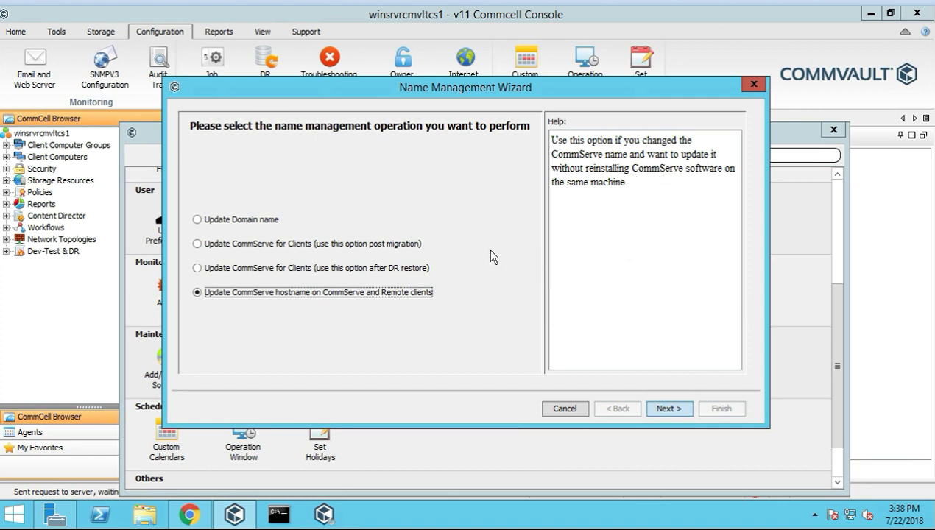
pyautogui.click(218, 270)
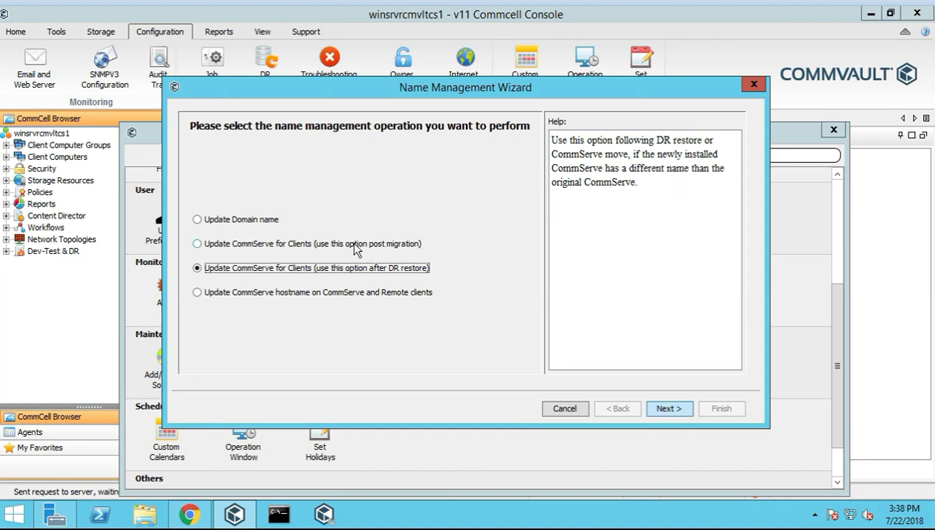
pyautogui.click(247, 247)
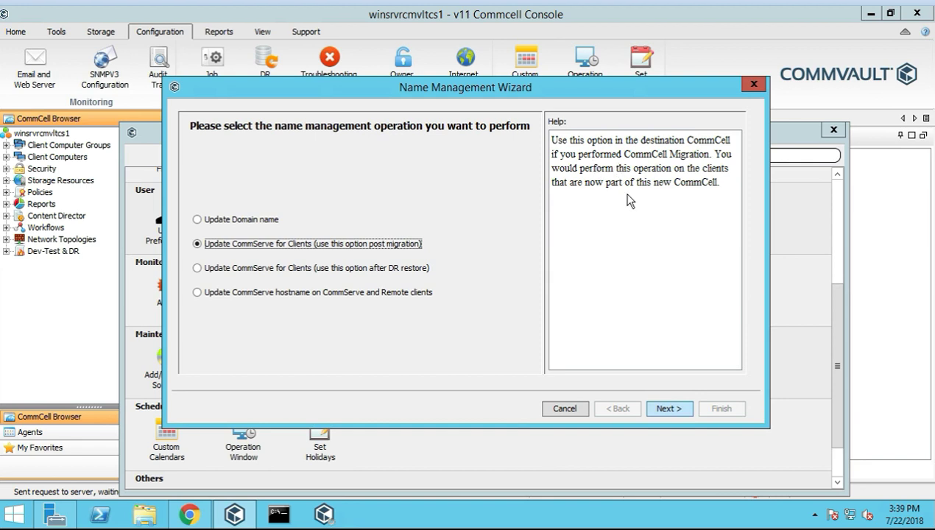
pyautogui.click(221, 269)
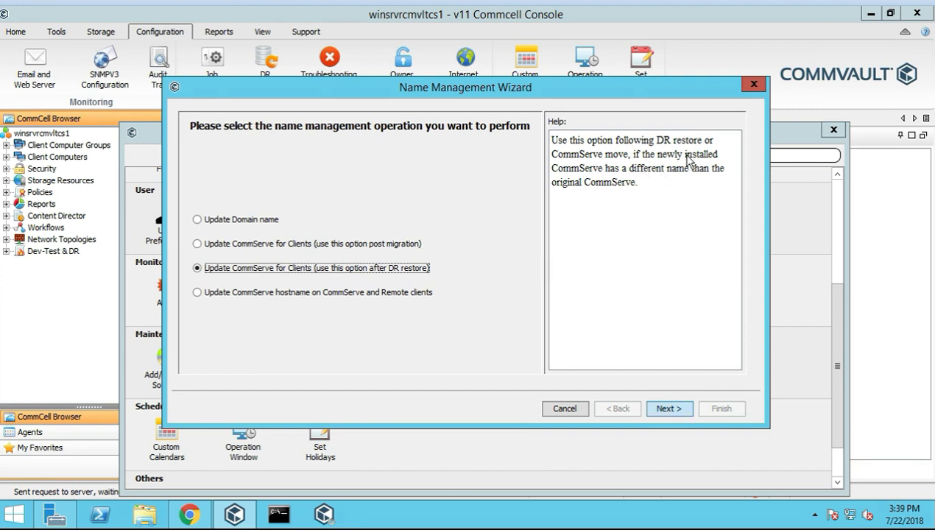
pyautogui.click(274, 293)
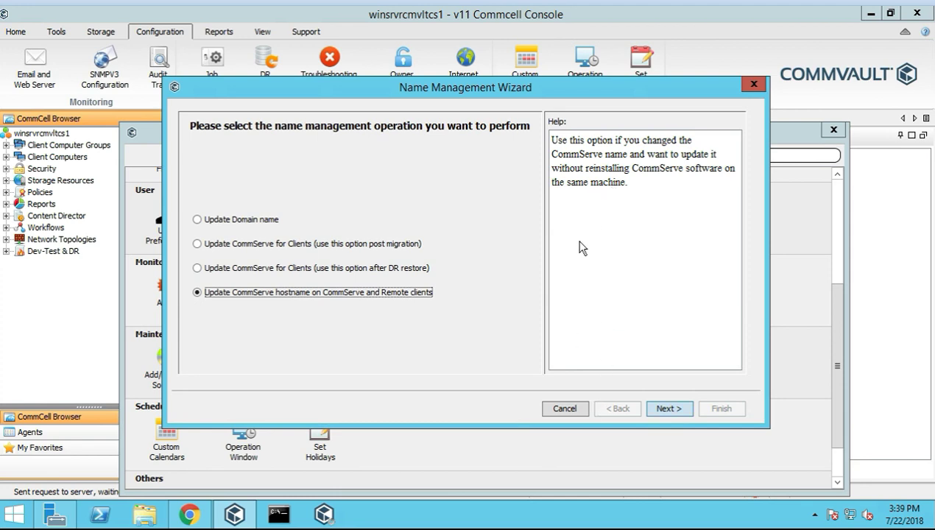
# Preview the hostname change page with a trial host name, then go back
pyautogui.click(667, 410)
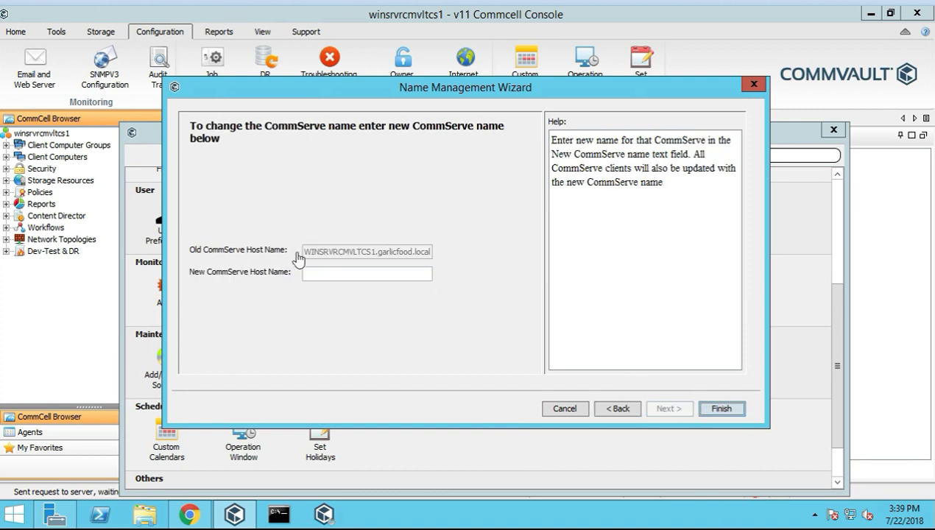
pyautogui.write('fsfsfssfsadfsdfs')
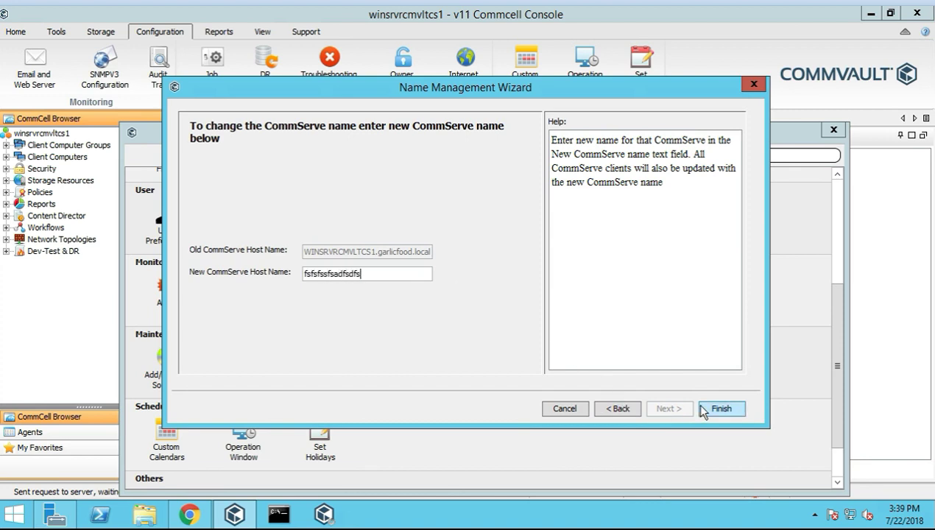
pyautogui.press('BackSpace')
pyautogui.click(614, 407)
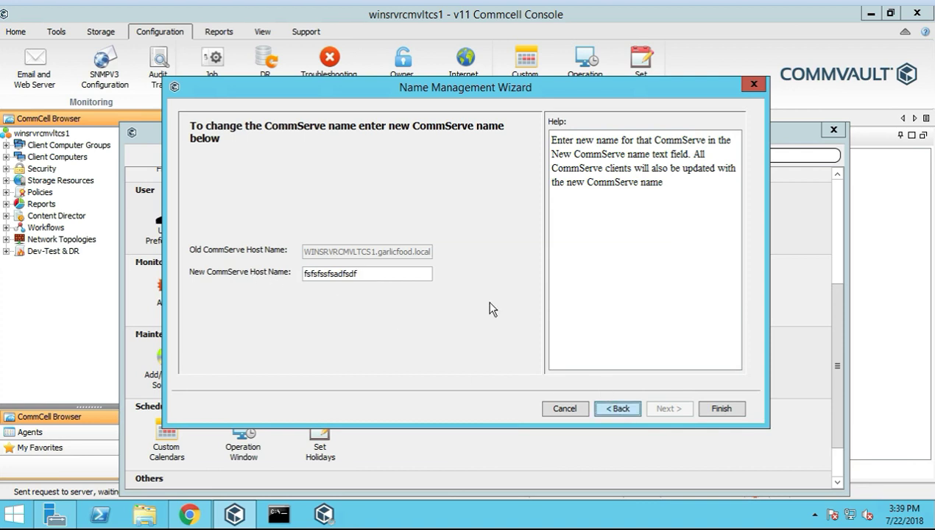
# Preview the Update Domain name pages, keeping garlicfood.local as the old domain, then go back
pyautogui.click(199, 219)
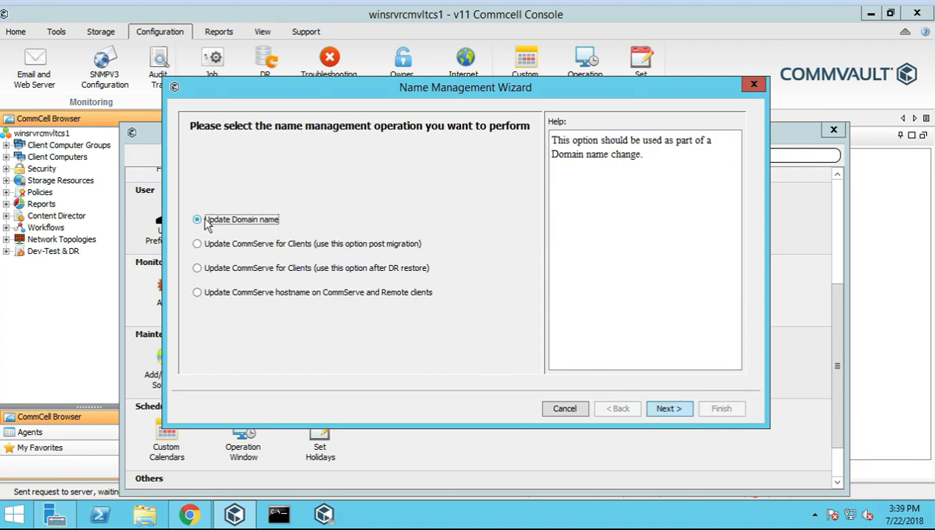
pyautogui.click(663, 410)
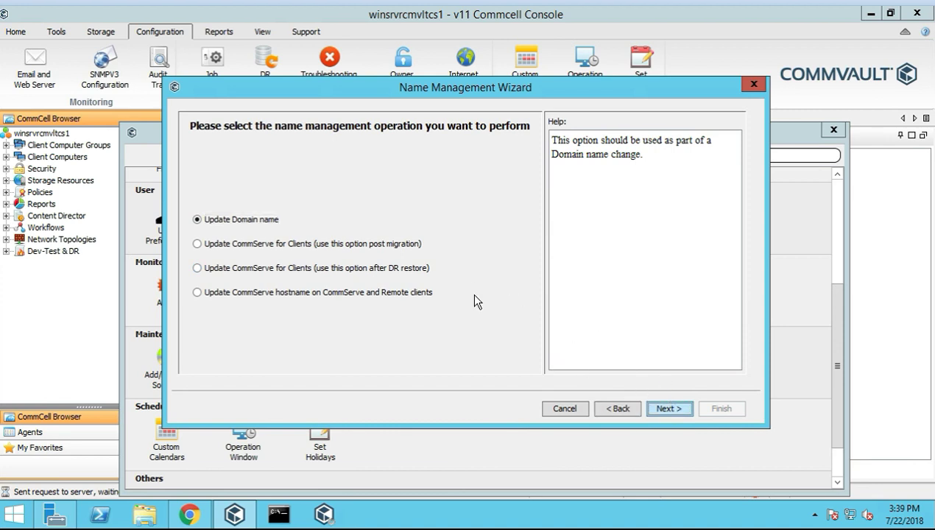
pyautogui.press('Return')
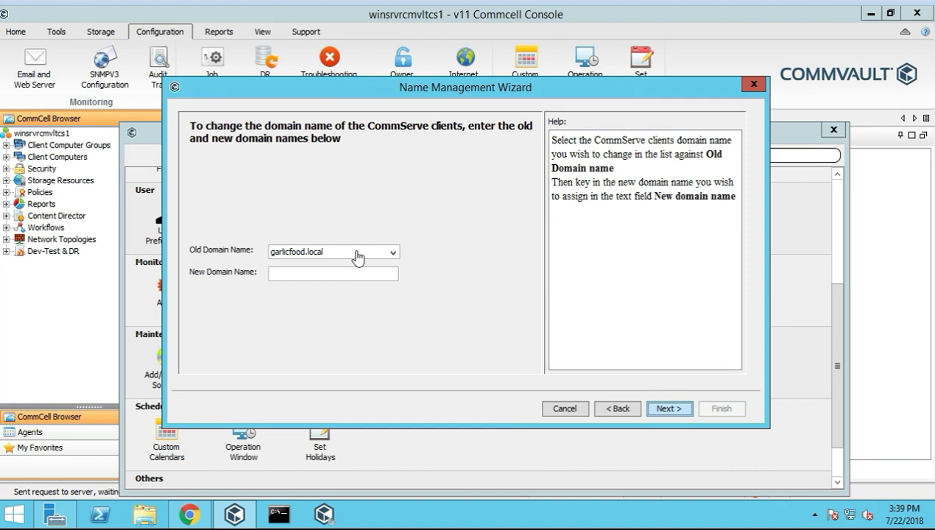
pyautogui.click(391, 251)
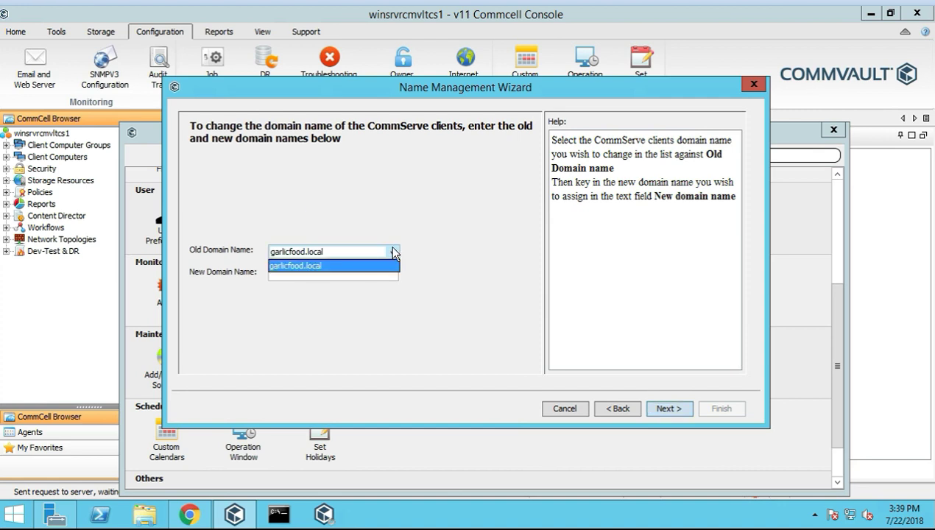
pyautogui.click(339, 265)
pyautogui.click(335, 273)
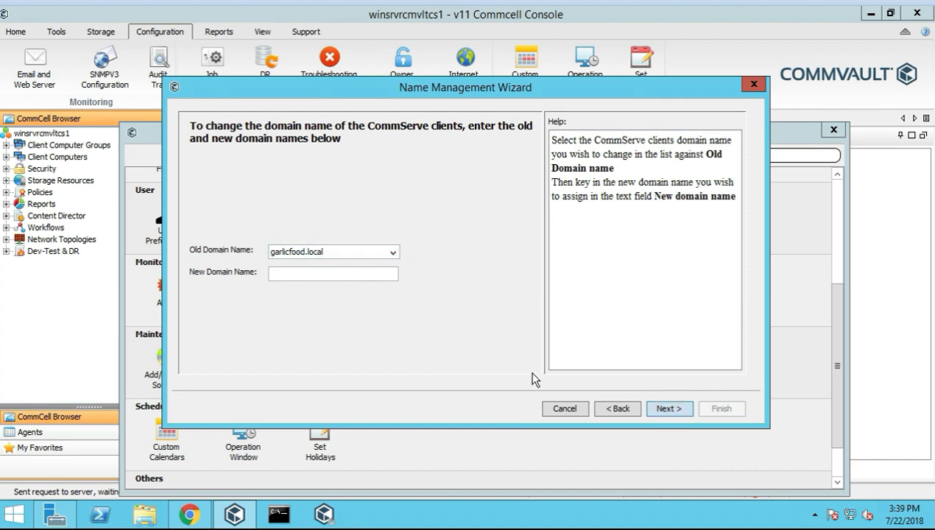
pyautogui.click(623, 407)
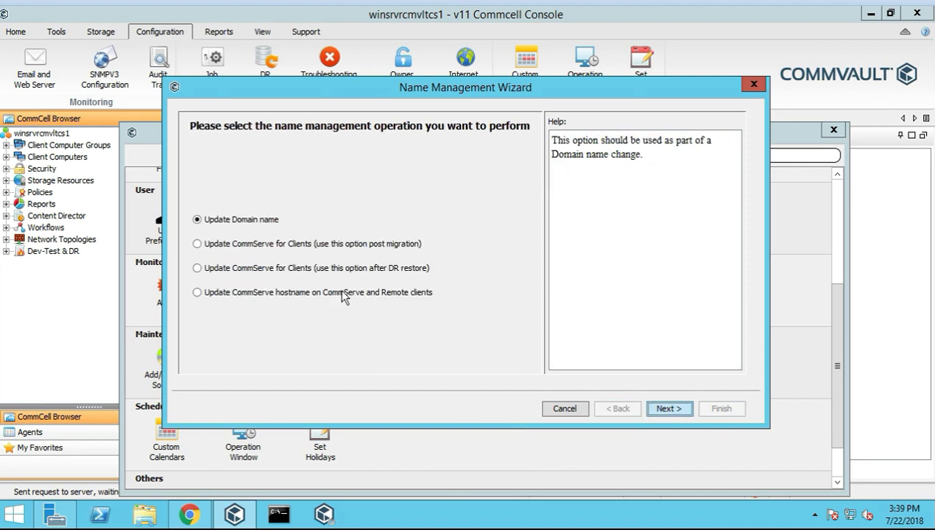
# Select the post-migration client update option, preview its old CommServe host name page, and return
pyautogui.click(197, 245)
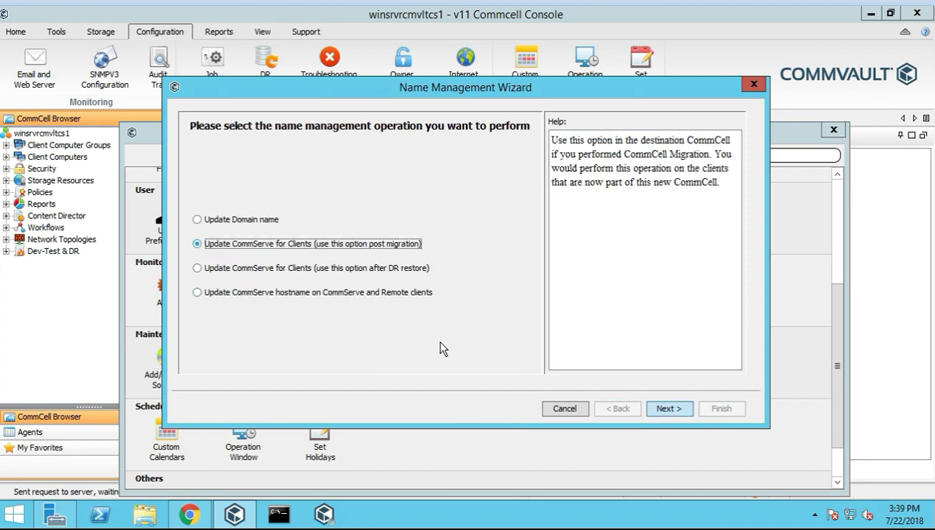
pyautogui.click(669, 409)
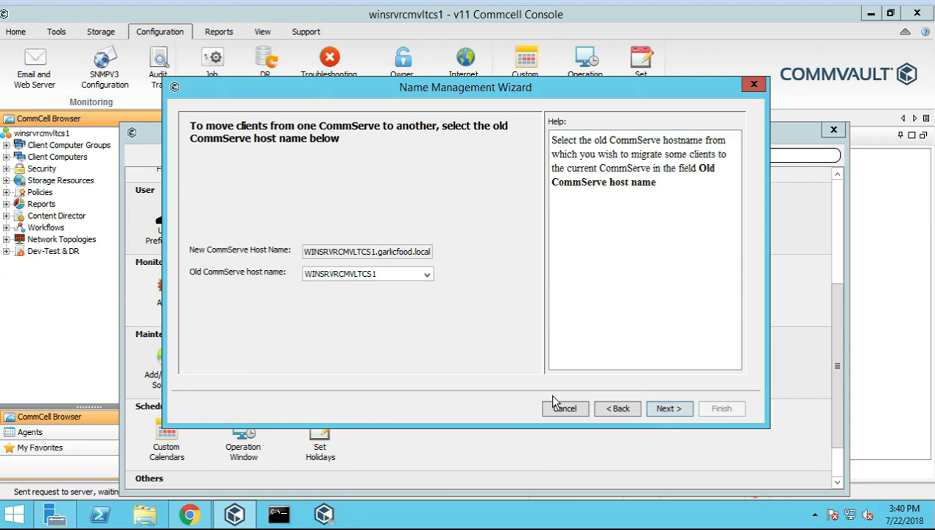
pyautogui.click(607, 409)
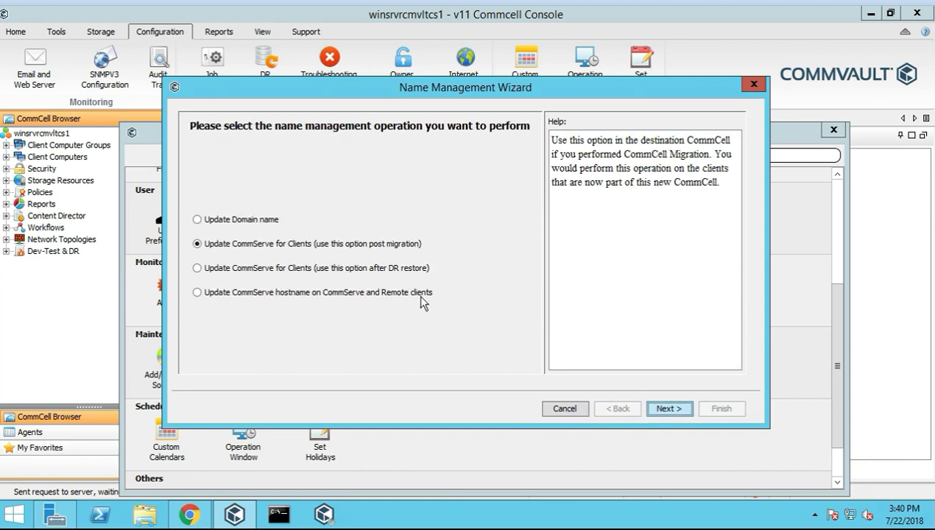
# Cancel the Name Management Wizard and scroll the Control Panel down toward the Others tools
pyautogui.click(565, 409)
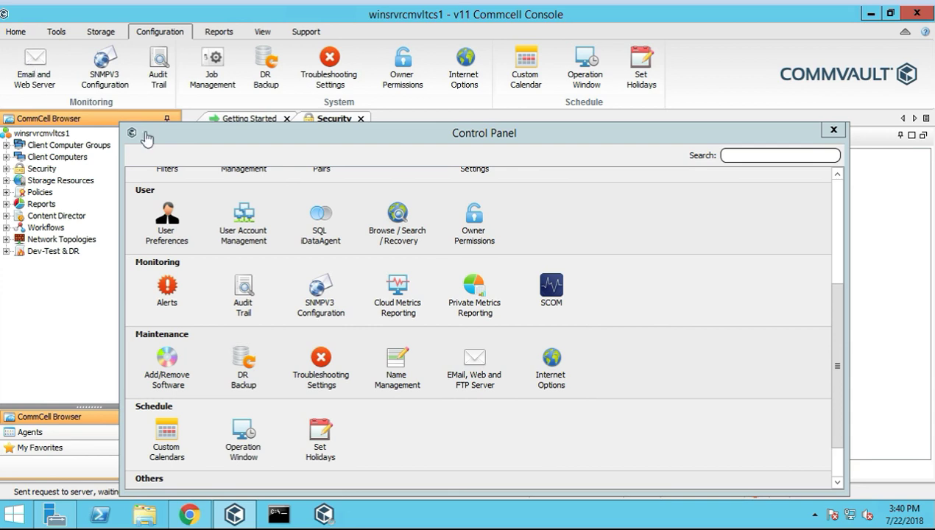
pyautogui.click(559, 376)
pyautogui.scroll(-1, 364, 417)
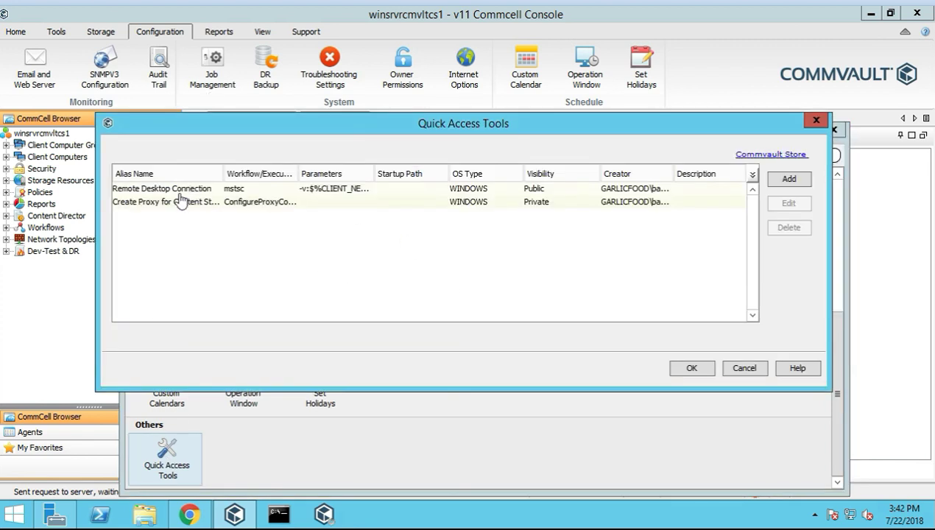
# Inspect the Remote Desktop Connection and content store proxy tools, then add a new quick access tool
pyautogui.click(234, 191)
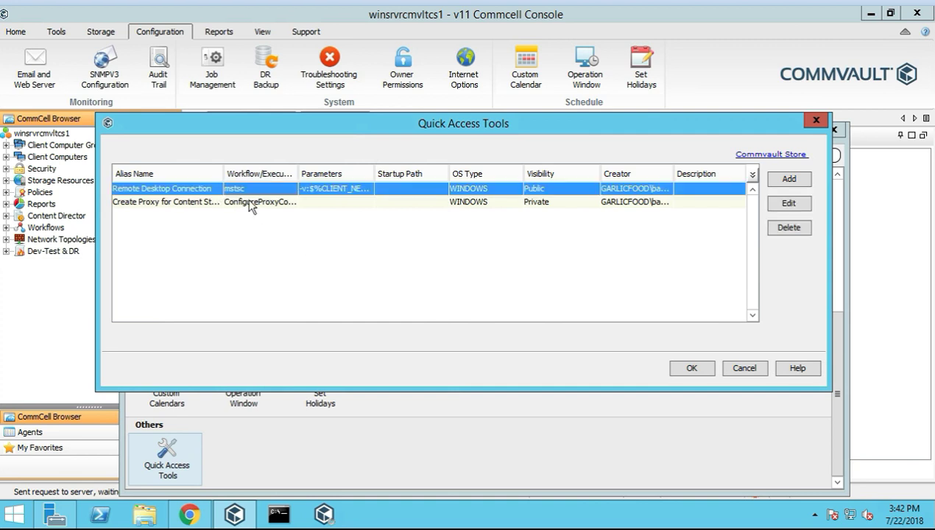
pyautogui.click(190, 201)
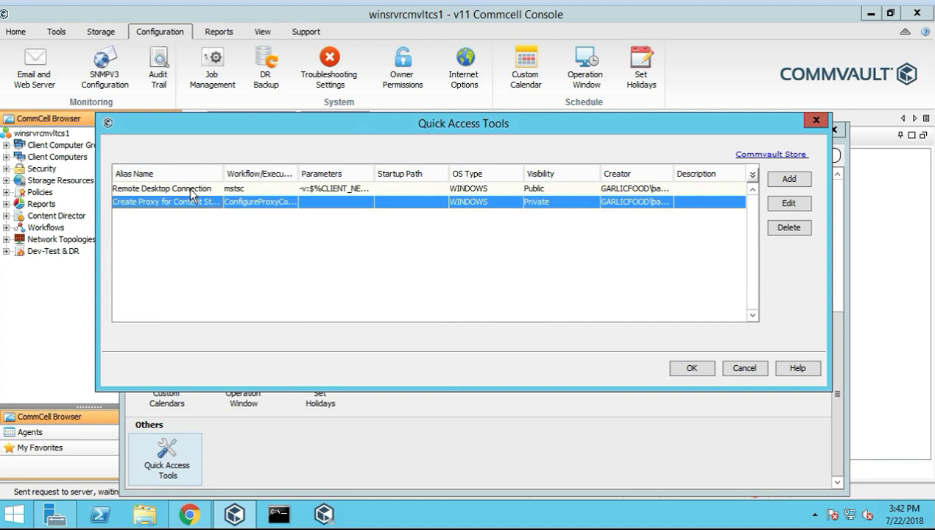
pyautogui.click(228, 190)
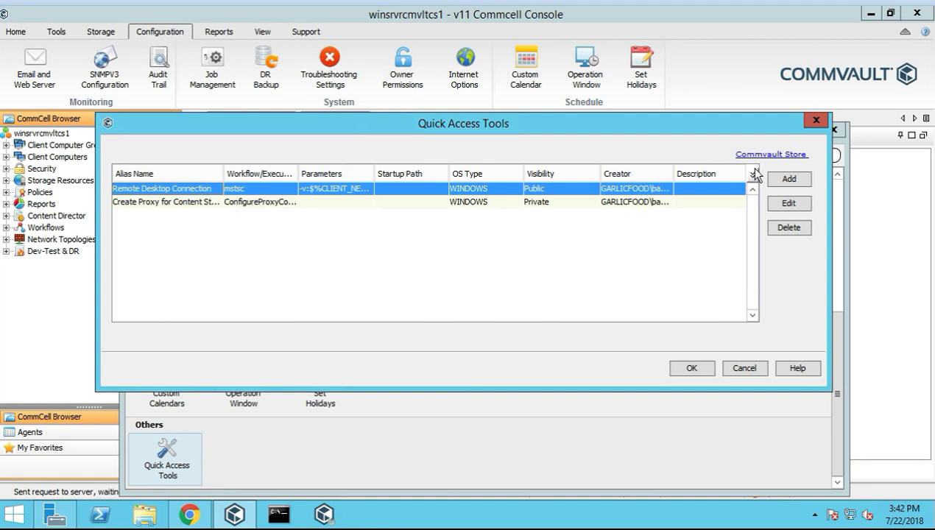
pyautogui.click(789, 180)
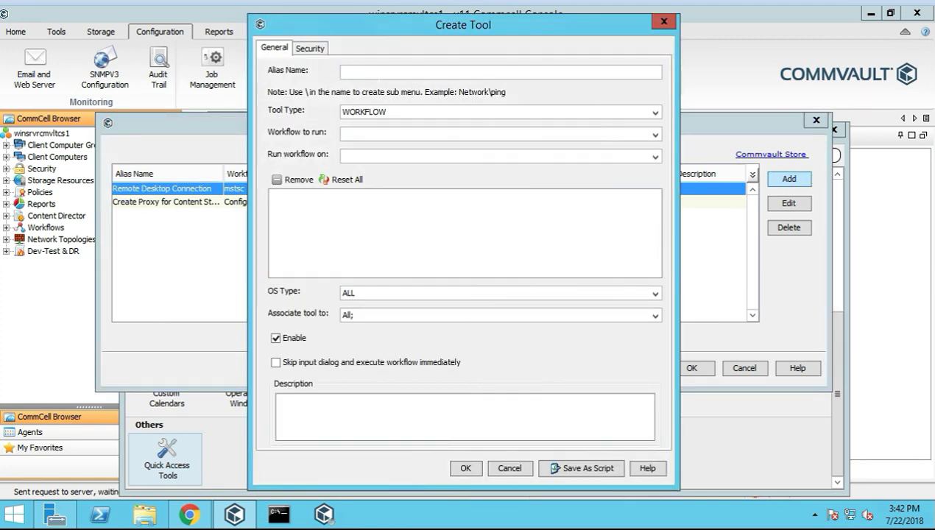
# Check the Tool Type, Workflow and OS Type choices, keeping WORKFLOW and ALL, then cancel the tool
pyautogui.click(648, 115)
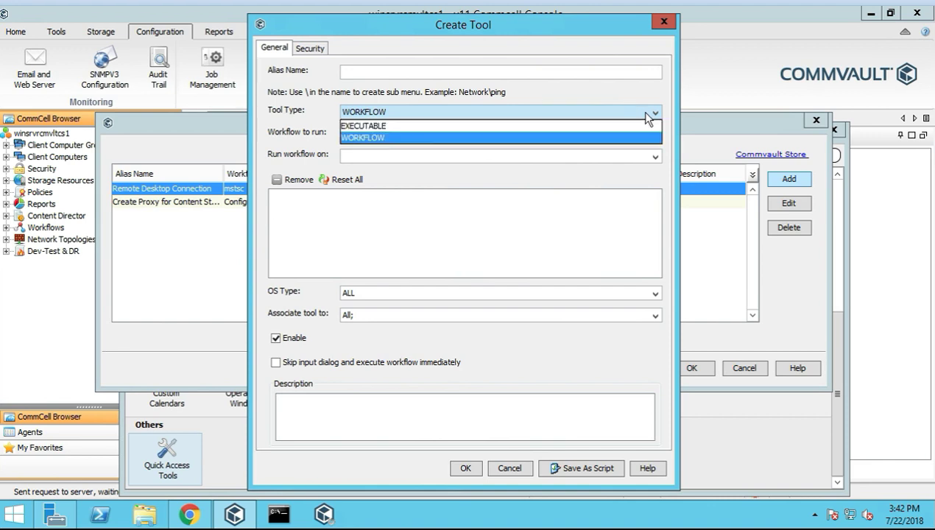
pyautogui.click(572, 135)
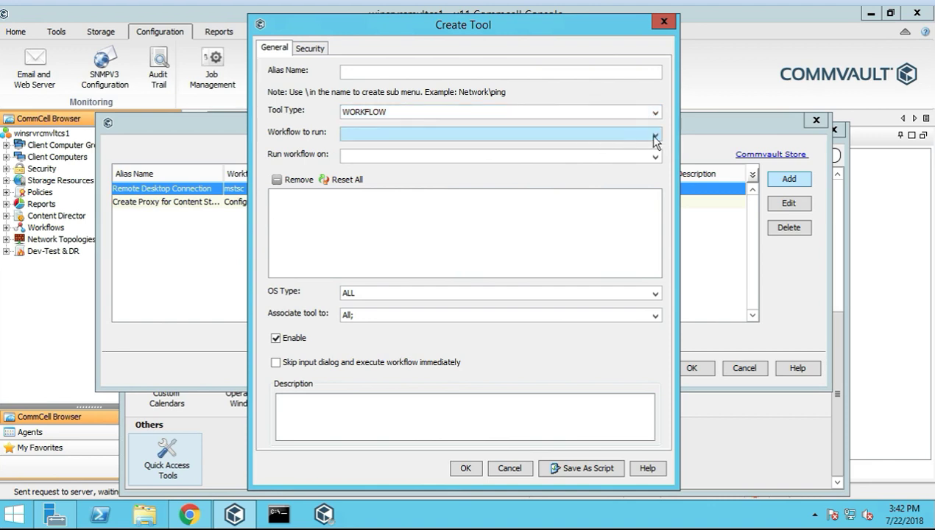
pyautogui.click(571, 135)
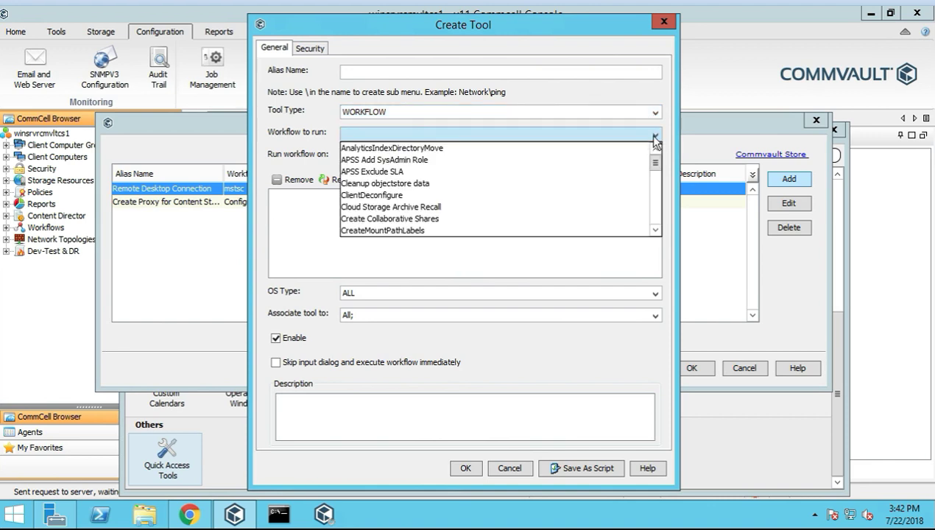
pyautogui.click(330, 129)
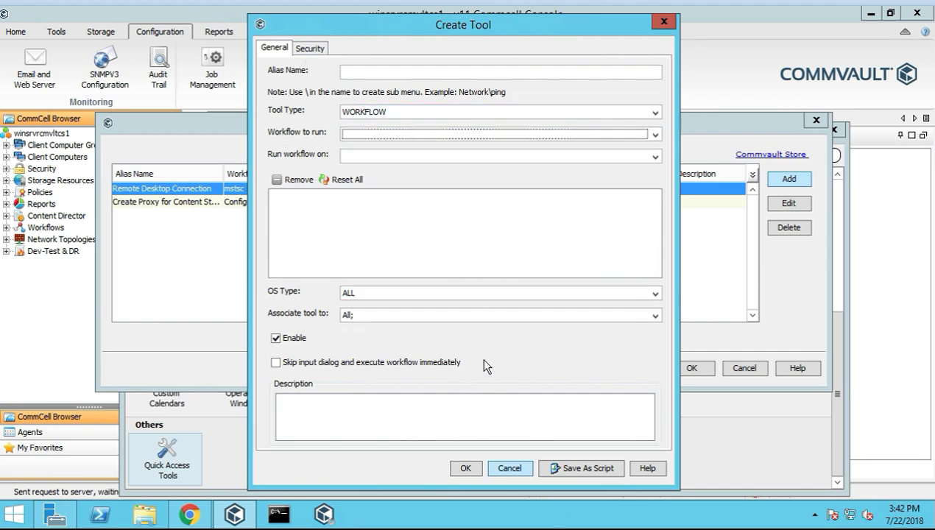
pyautogui.click(480, 294)
pyautogui.click(478, 291)
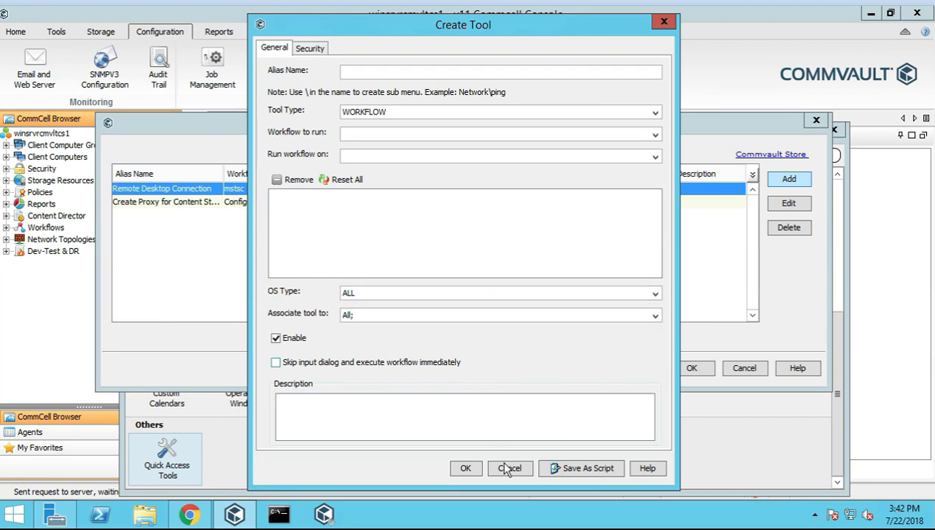
pyautogui.click(520, 467)
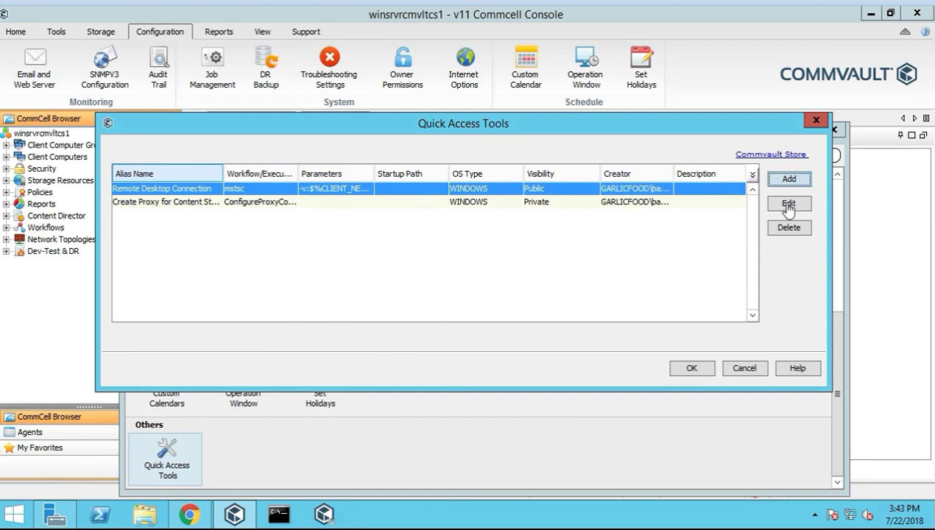
# Close Quick Access Tools and the Control Panel, then expand Client Computers and select winsrvrcmvltma1
pyautogui.click(745, 368)
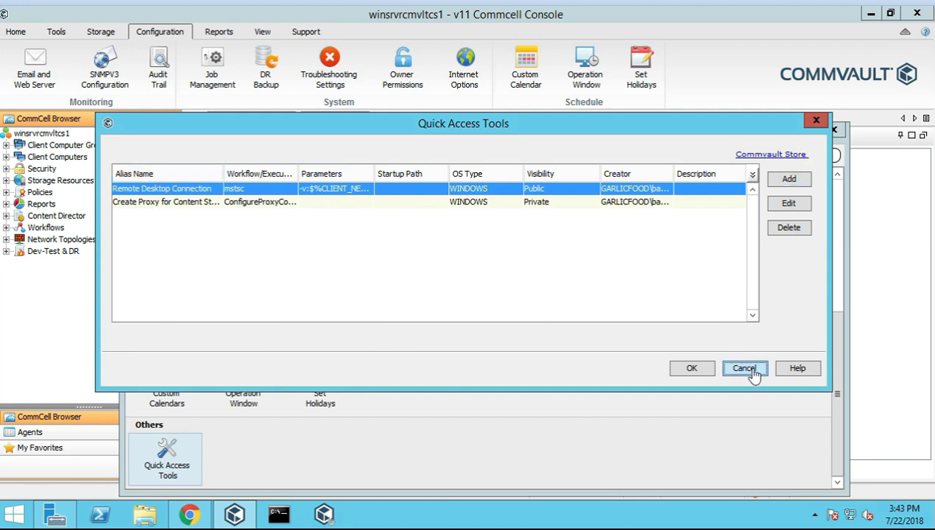
pyautogui.click(833, 132)
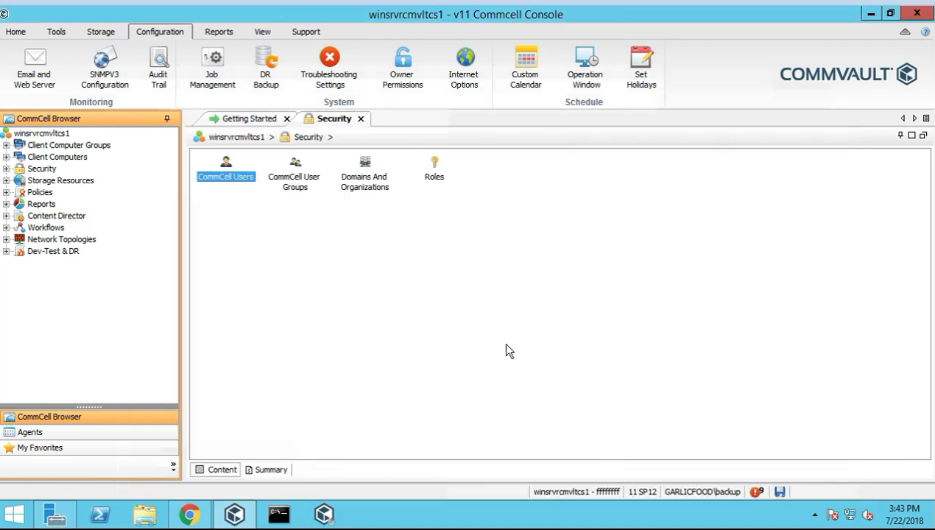
pyautogui.click(7, 157)
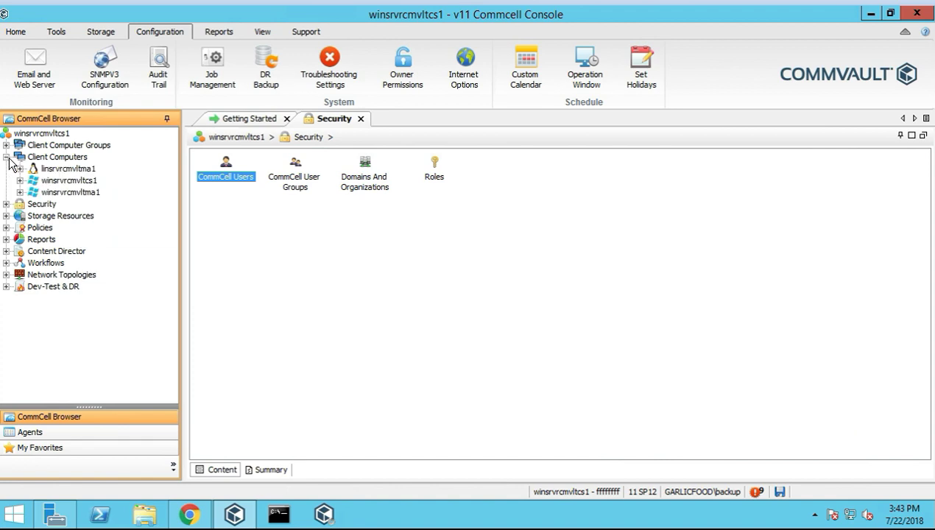
pyautogui.click(79, 193)
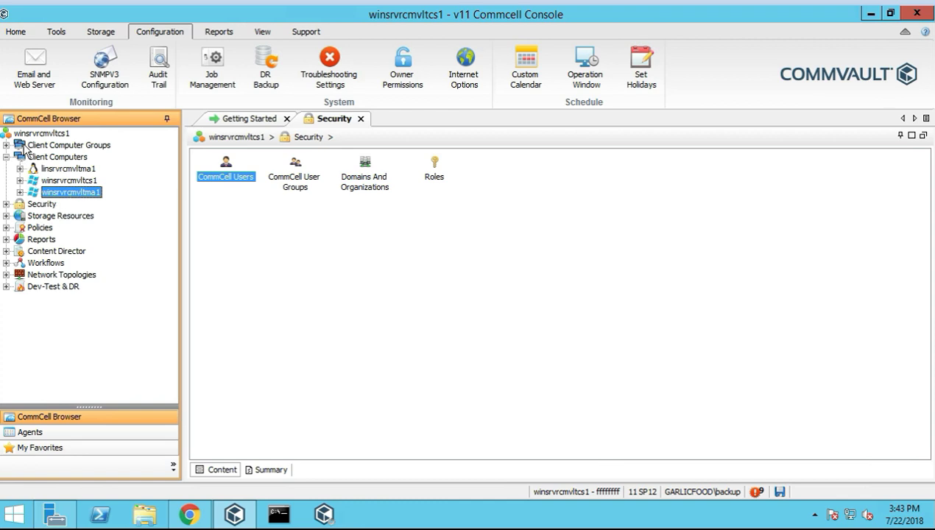
# Attempt a Remote Desktop Connection to winsrvrcmvltma1 from its Tools menu and dismiss the connection error
pyautogui.rightClick(74, 193)
pyautogui.moveTo(94, 203)
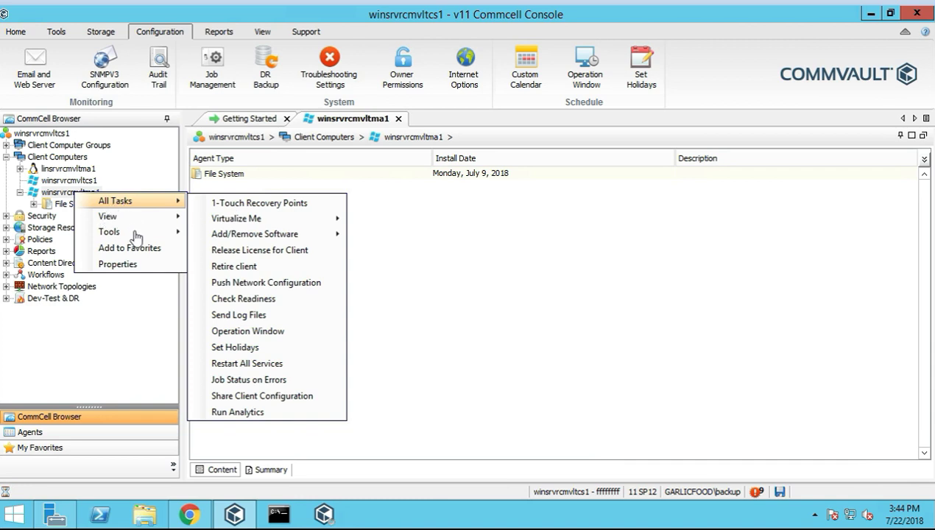
pyautogui.moveTo(117, 234)
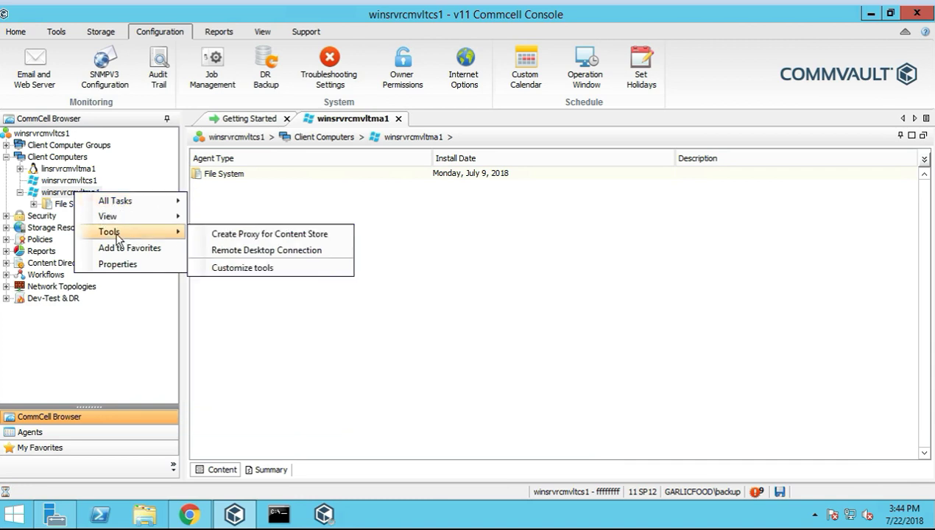
pyautogui.click(259, 252)
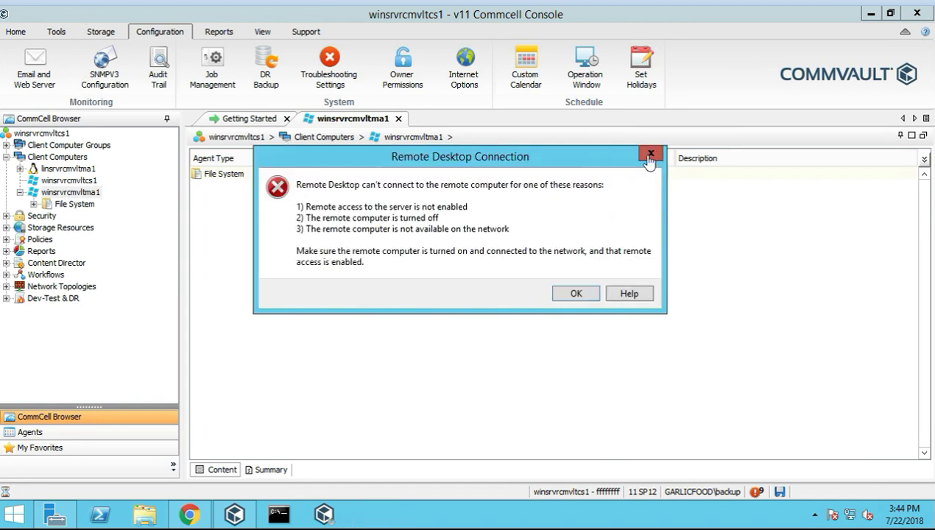
pyautogui.click(651, 155)
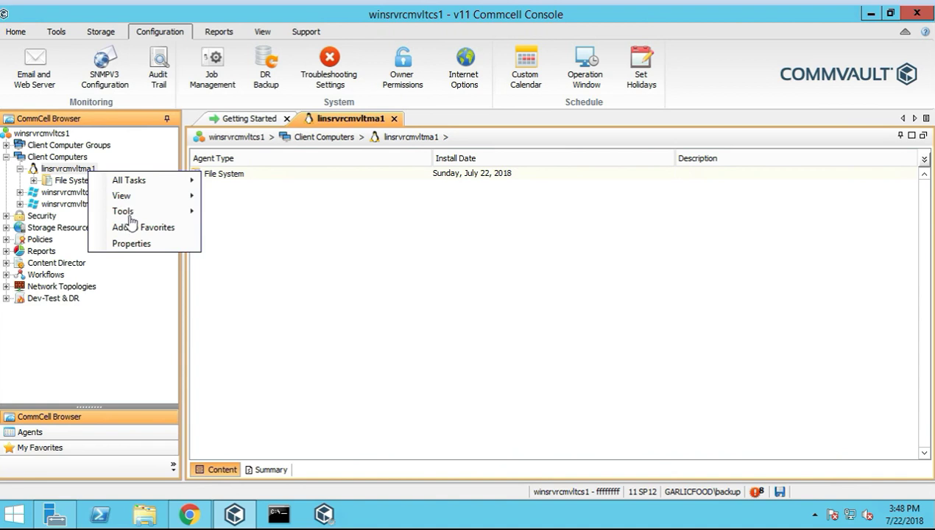
# Close the client menu and browse the Storage, Configuration, Tools and Home ribbon tabs
pyautogui.moveTo(146, 213)
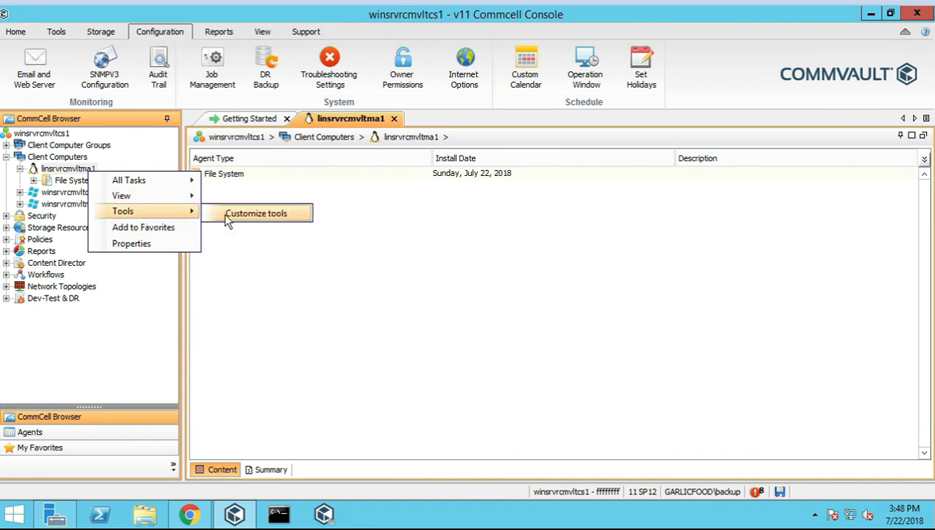
pyautogui.press('Escape')
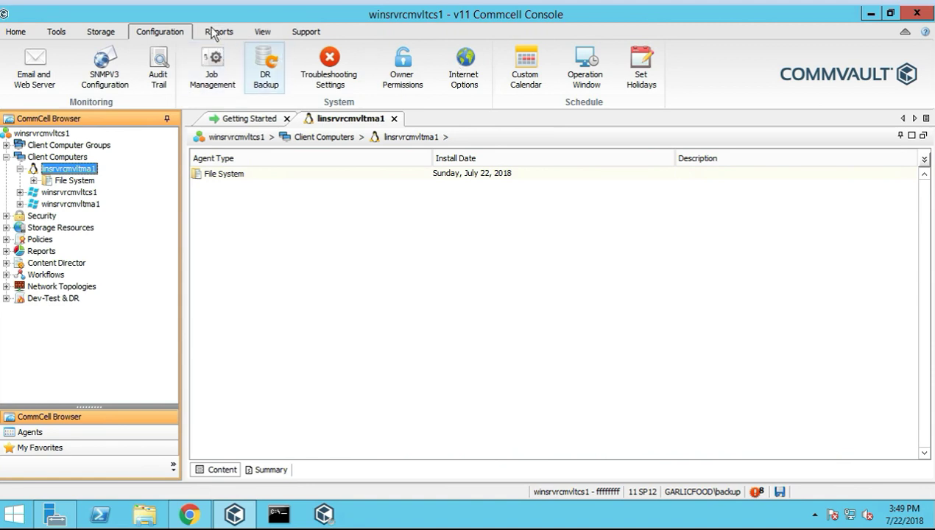
pyautogui.click(102, 31)
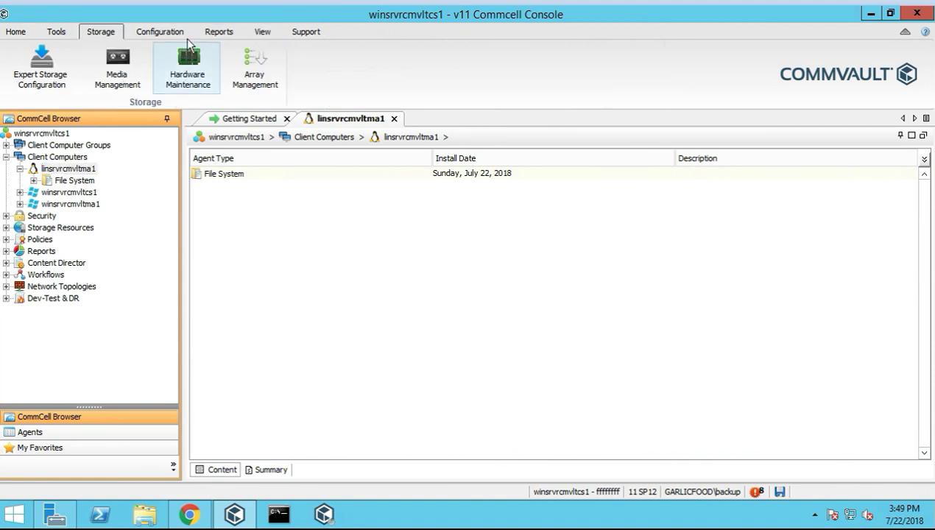
pyautogui.click(170, 33)
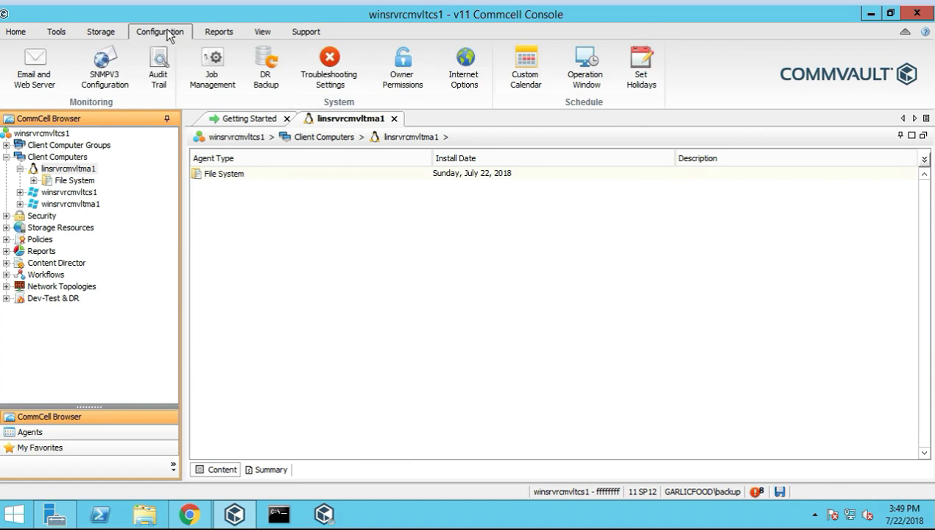
pyautogui.click(56, 31)
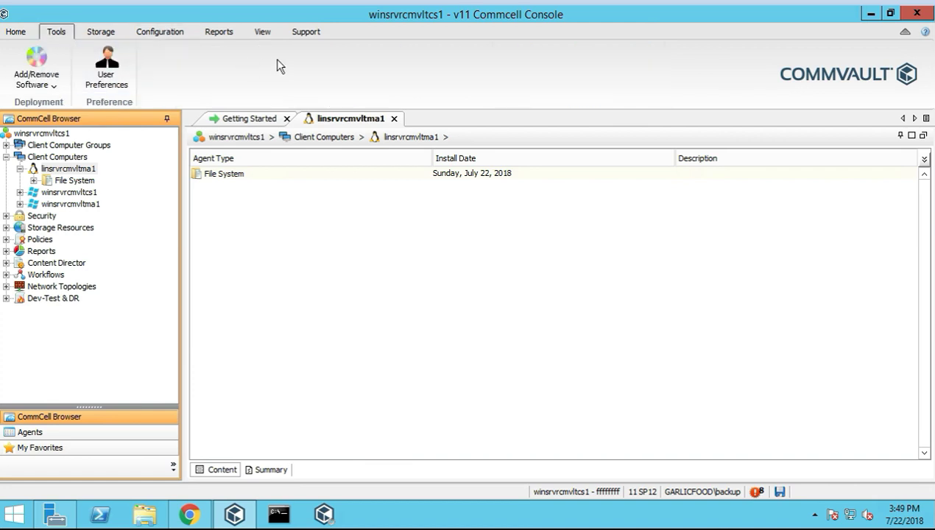
pyautogui.click(14, 31)
# Start adding a new tool from the Control Panel's Quick Access Tools list
pyautogui.click(366, 80)
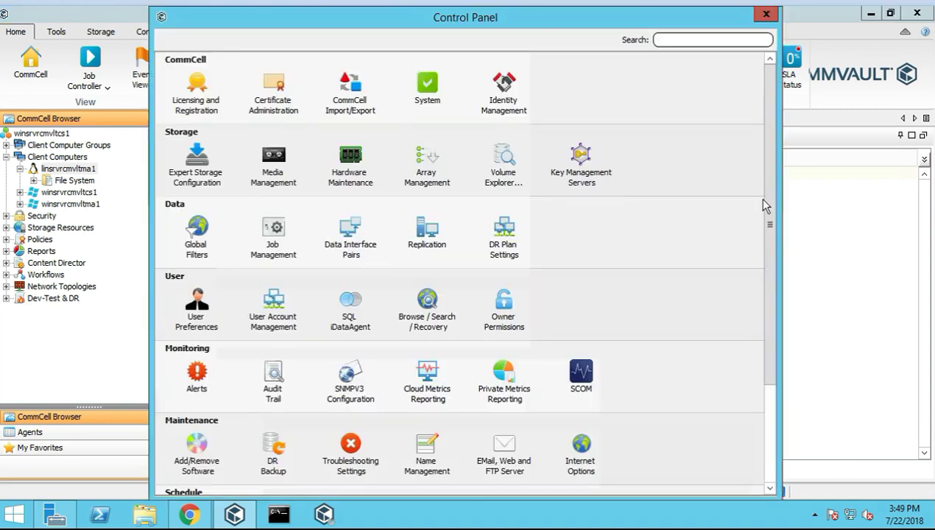
pyautogui.scroll(-3, 553, 405)
pyautogui.click(195, 453)
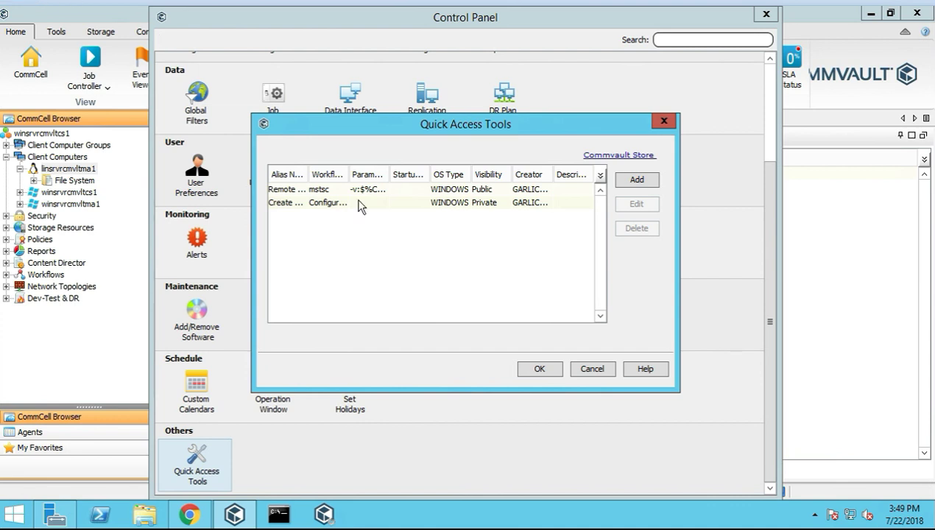
pyautogui.click(621, 183)
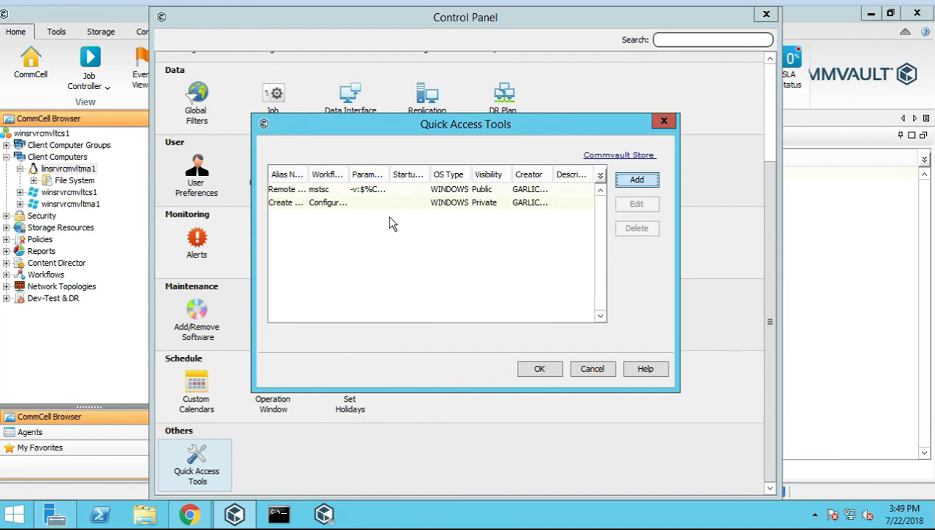
# Set the tool type to EXECUTABLE and the alias to linuxrdp
pyautogui.click(357, 136)
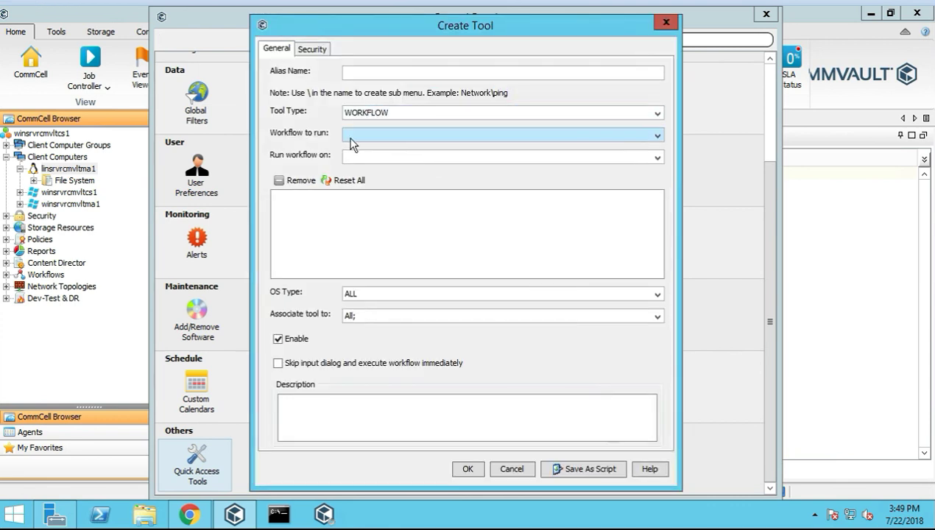
pyautogui.click(379, 114)
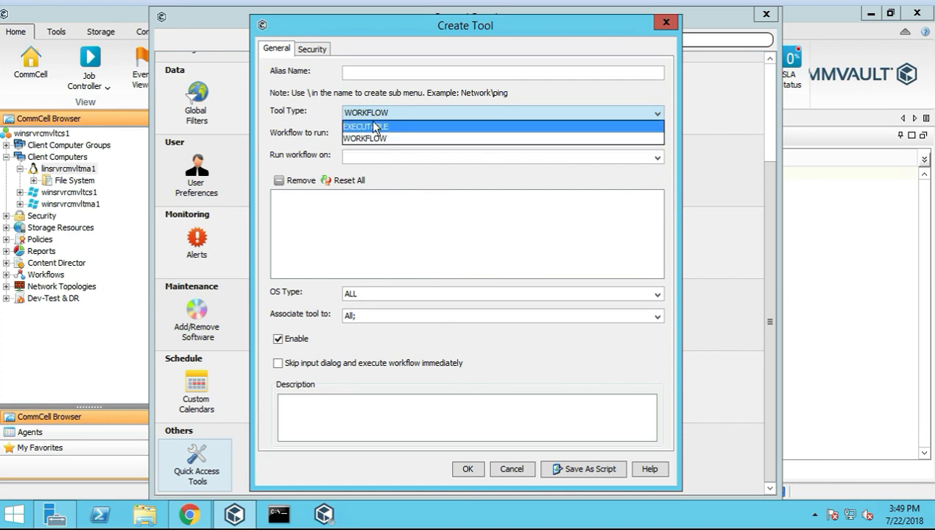
pyautogui.click(374, 127)
pyautogui.click(383, 72)
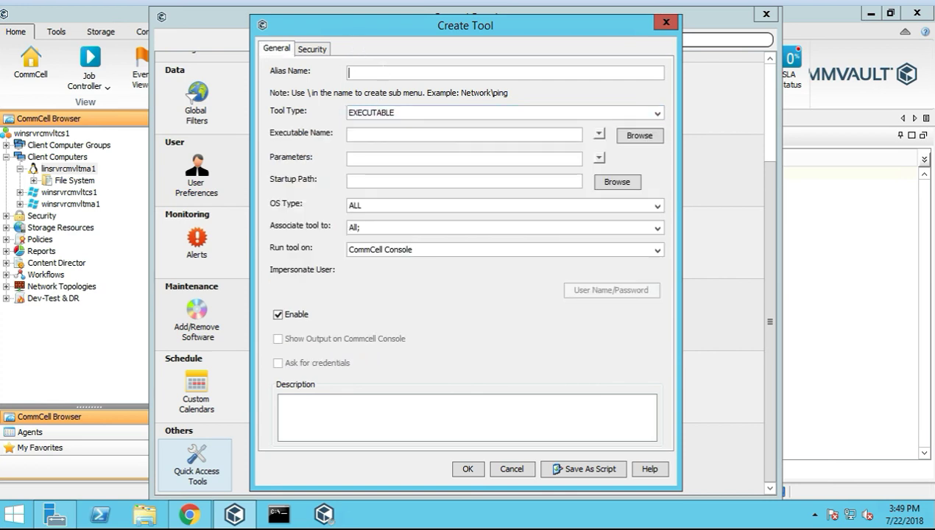
pyautogui.write('inux')
pyautogui.hotkey('ctrl', 'a')
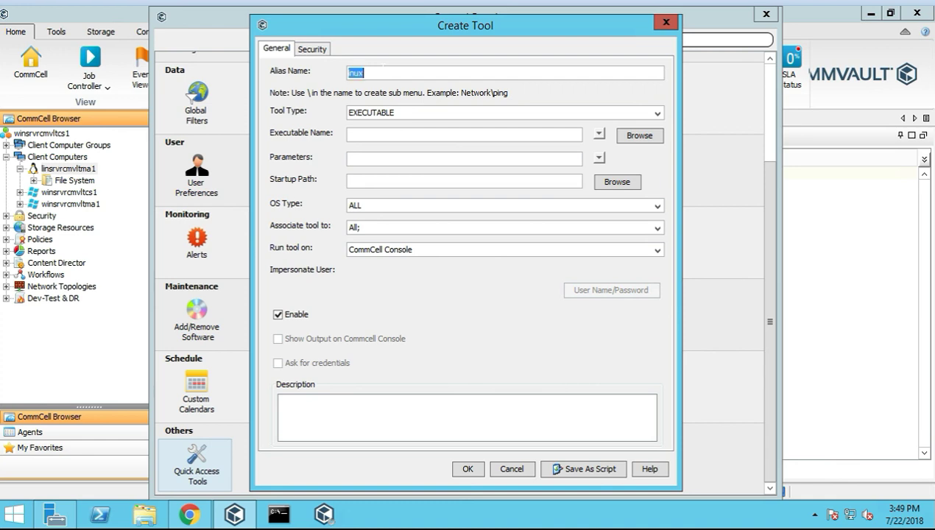
pyautogui.write('linuxrdp')
# Restrict the tool to UNIX and associate it with Client and MediaAgent only, excluding CommCell
pyautogui.click(599, 134)
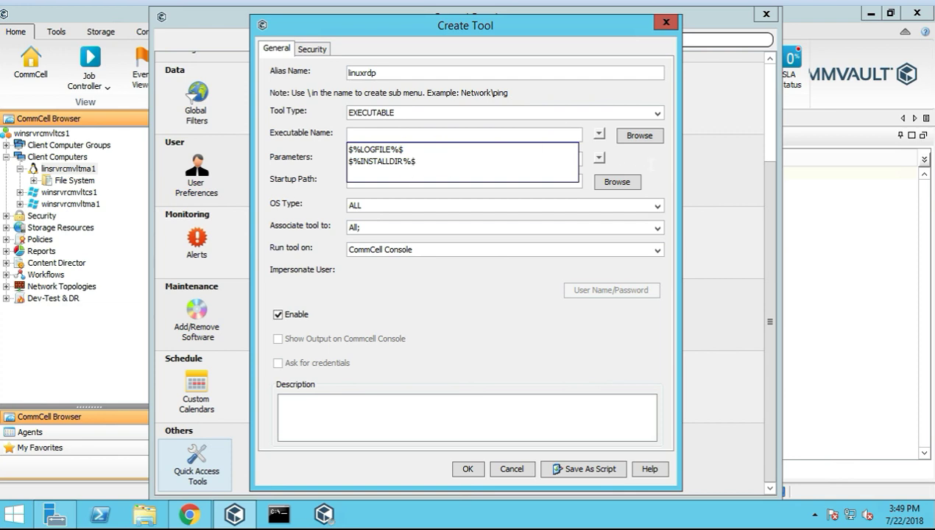
pyautogui.click(341, 187)
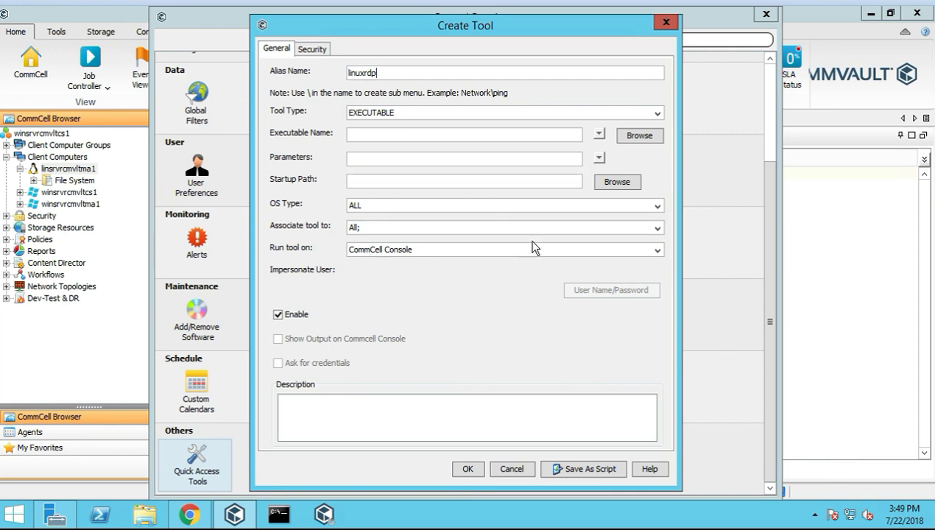
pyautogui.click(651, 208)
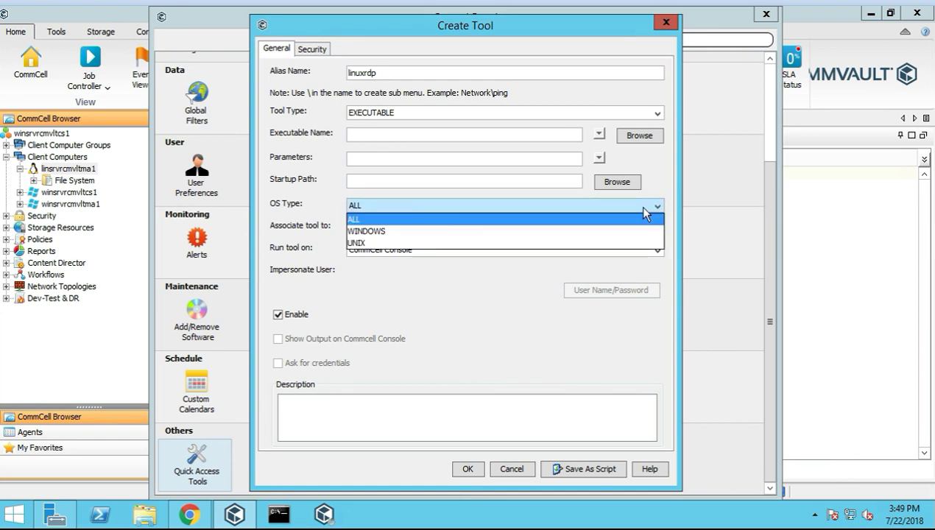
pyautogui.click(501, 243)
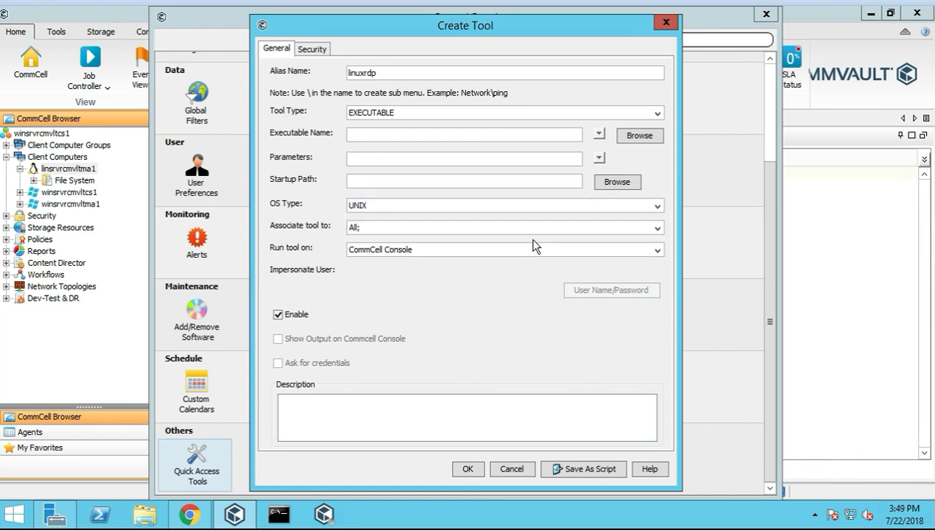
pyautogui.click(645, 230)
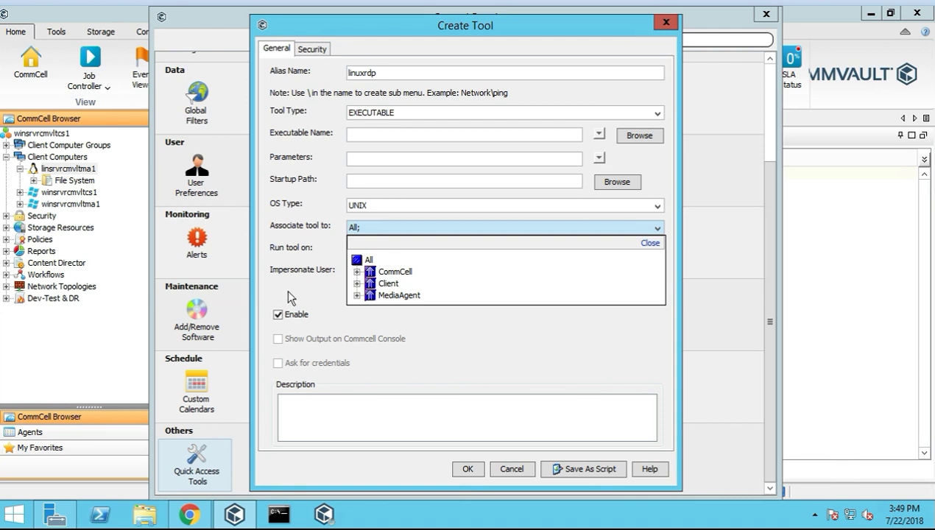
pyautogui.click(370, 273)
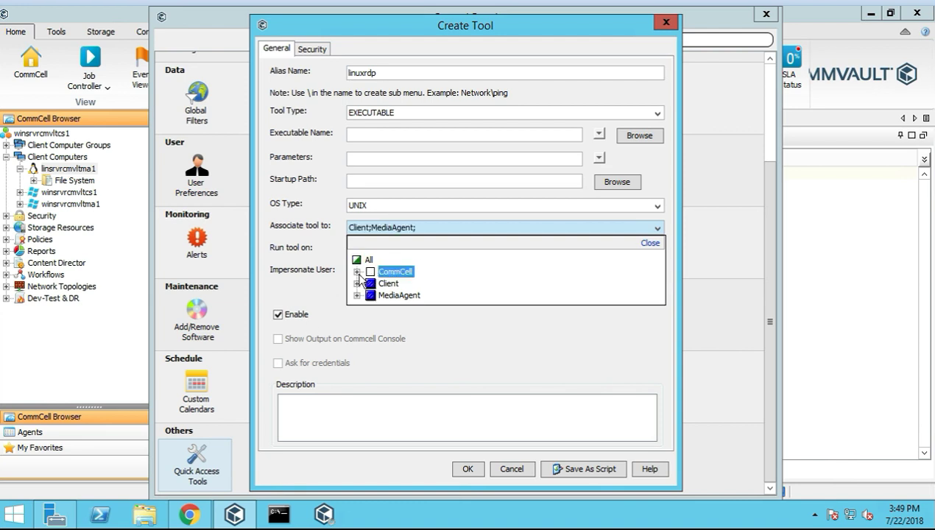
pyautogui.click(302, 295)
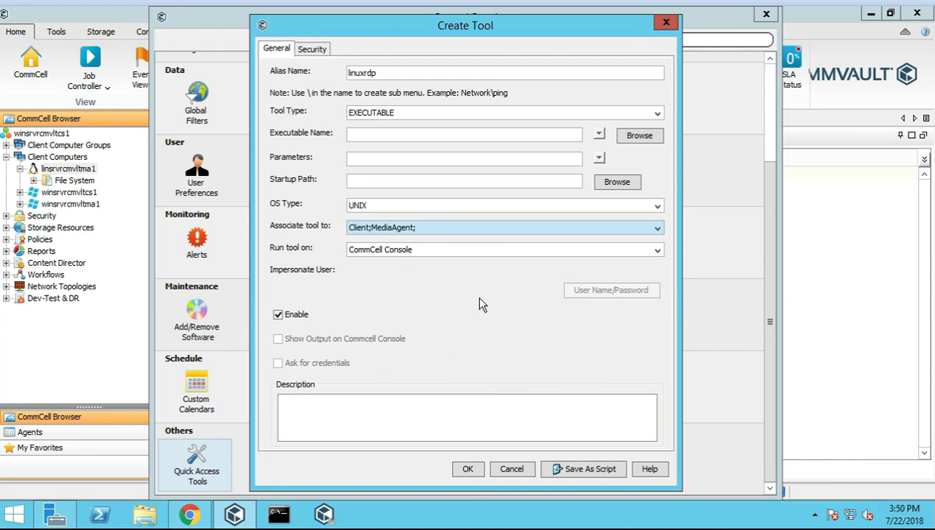
# Review the parameter and executable name variables, then move to the description field
pyautogui.click(541, 227)
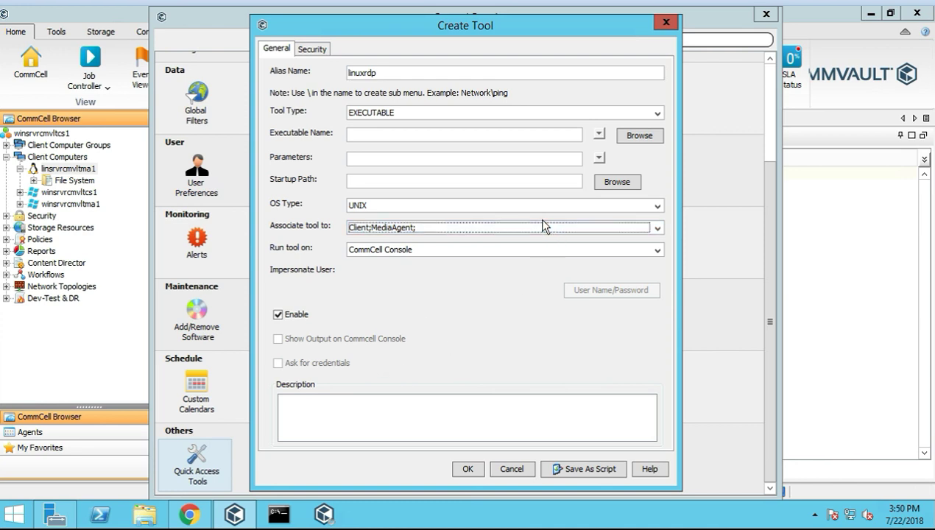
pyautogui.click(600, 159)
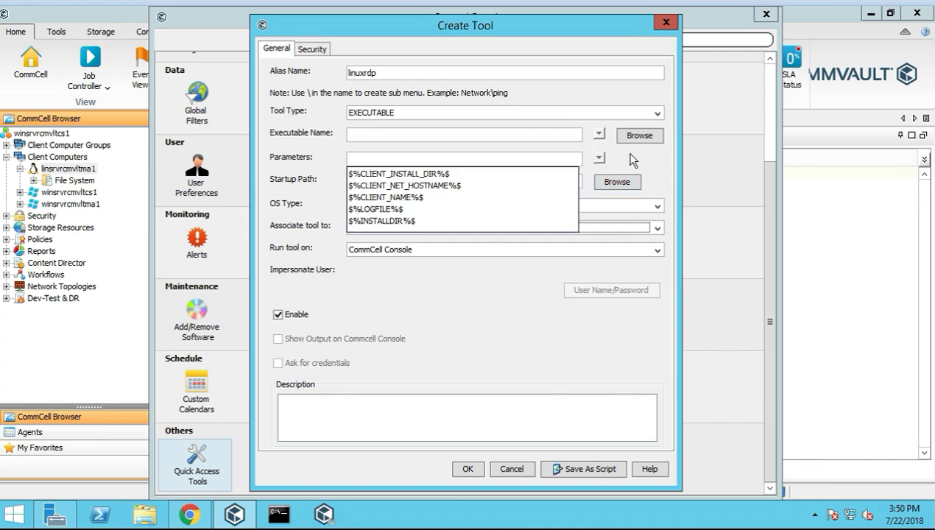
pyautogui.click(628, 153)
pyautogui.click(599, 135)
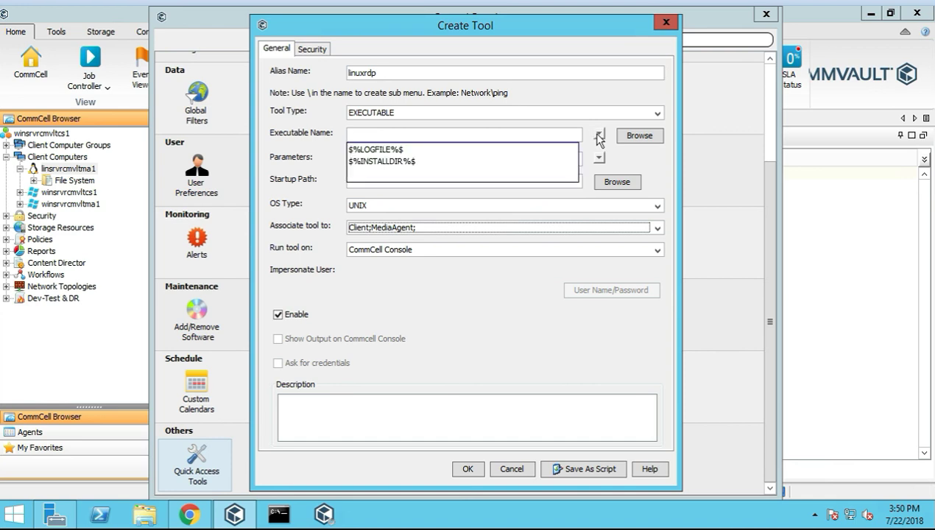
pyautogui.click(306, 161)
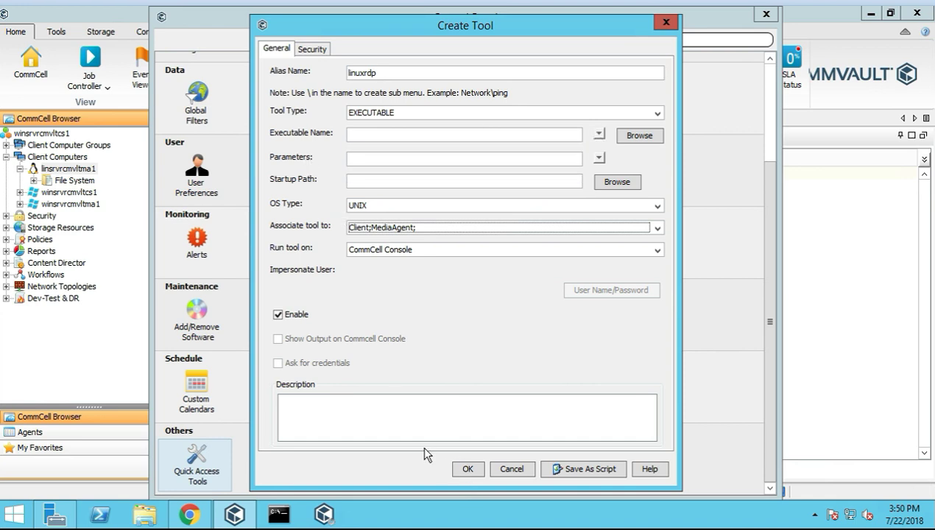
pyautogui.click(375, 413)
# Add description 'test' and executable name $%INSTALLDIR%$, save linuxrdp, and close the Control Panel
pyautogui.write('test')
pyautogui.click(460, 470)
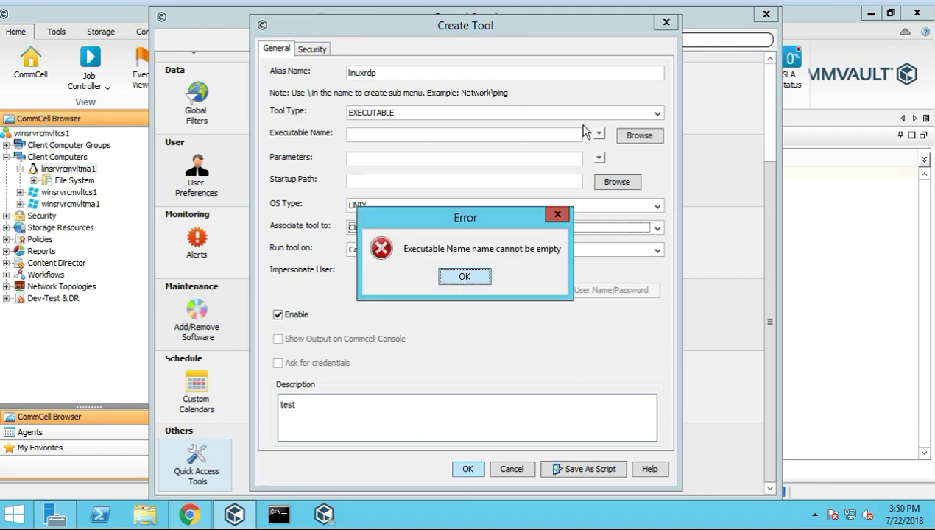
pyautogui.press('Return')
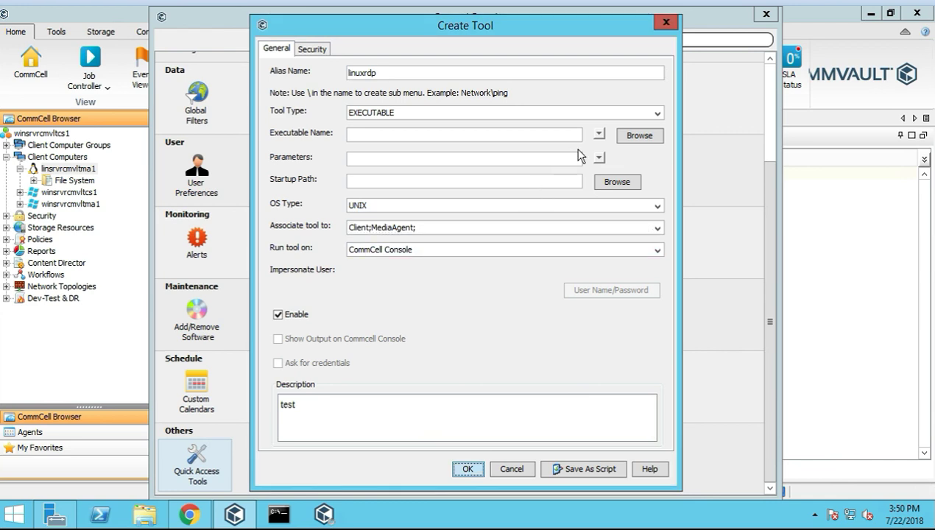
pyautogui.click(401, 162)
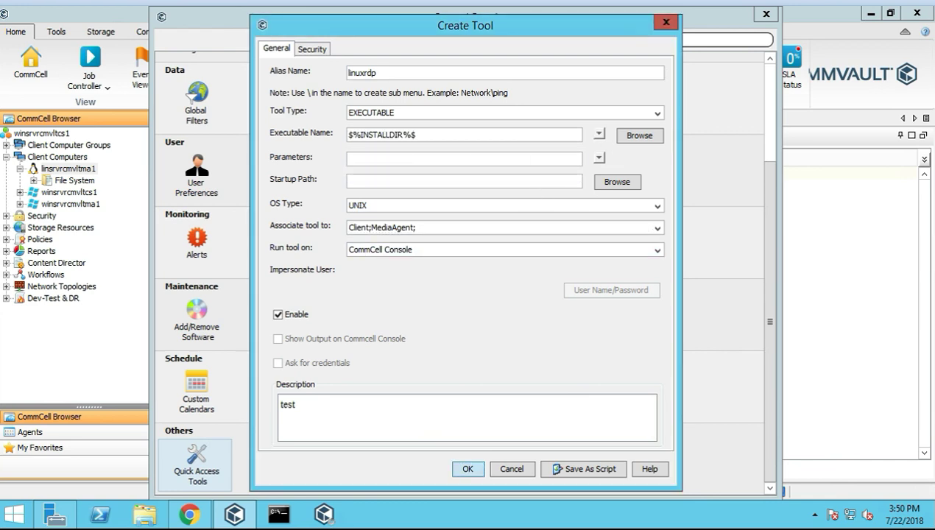
pyautogui.click(474, 464)
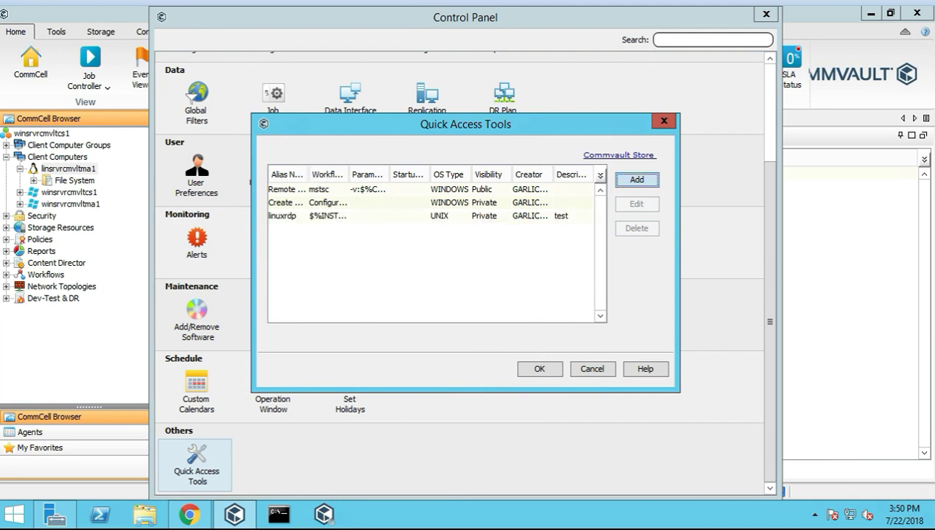
pyautogui.click(540, 370)
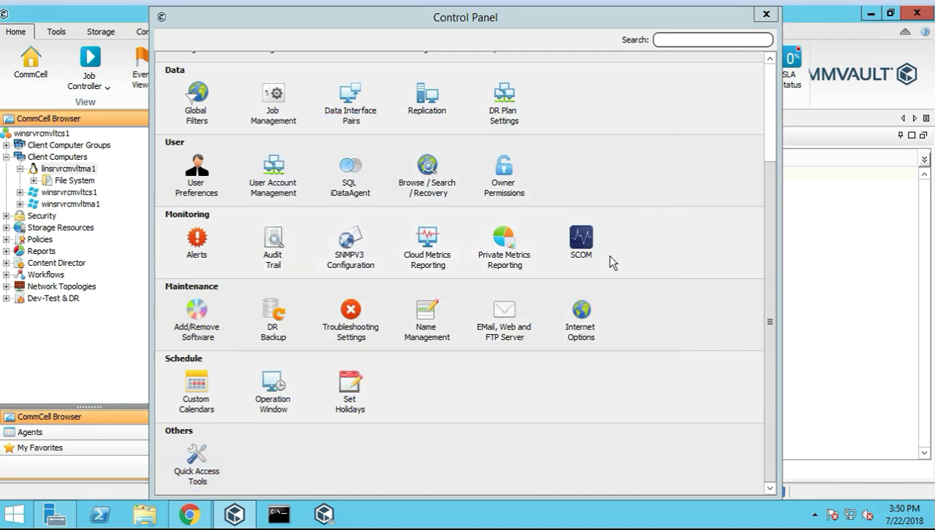
pyautogui.click(766, 14)
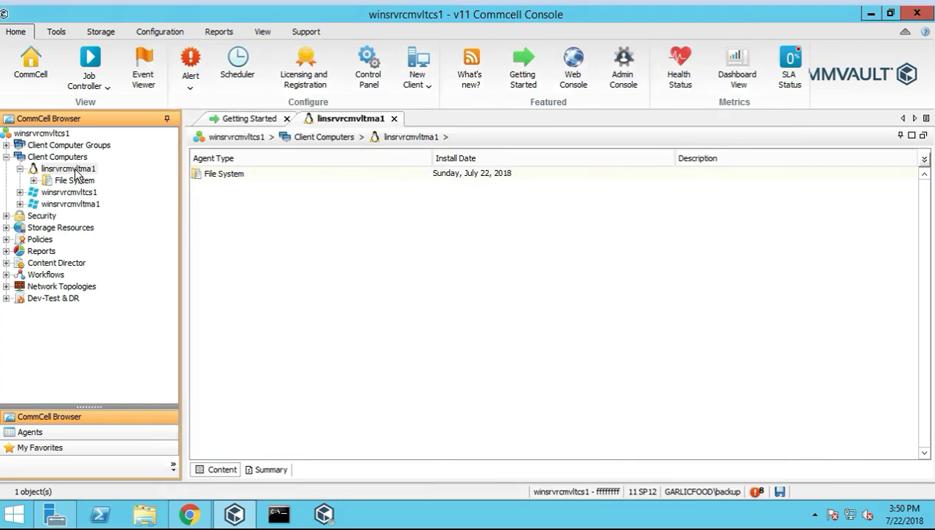
# Delete the linuxrdp tool from linsrvrcmvltma1's quick access tools, keeping only the two Windows tools
pyautogui.rightClick(76, 172)
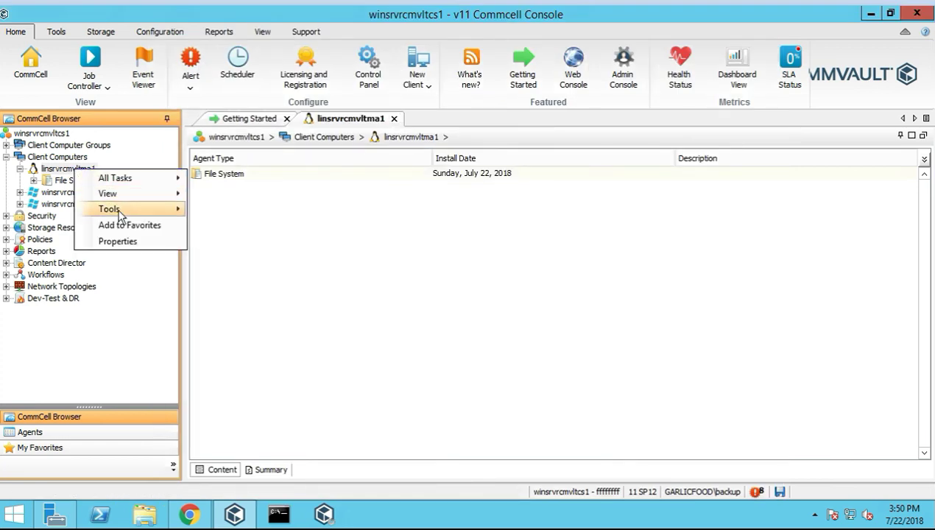
pyautogui.moveTo(143, 211)
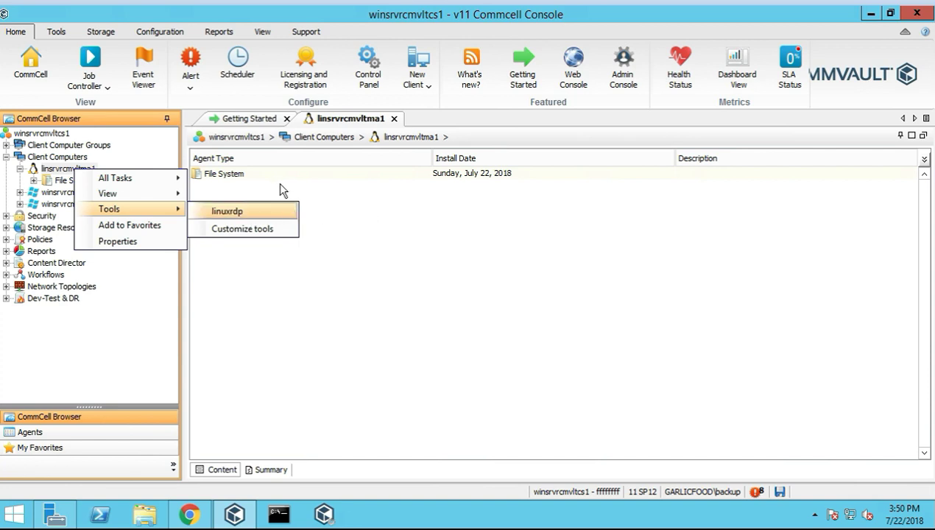
pyautogui.click(239, 231)
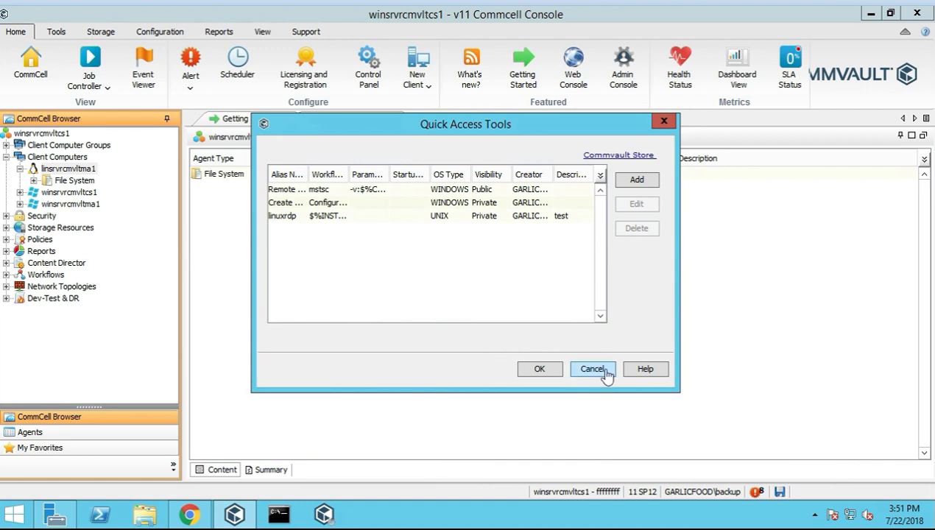
pyautogui.click(292, 215)
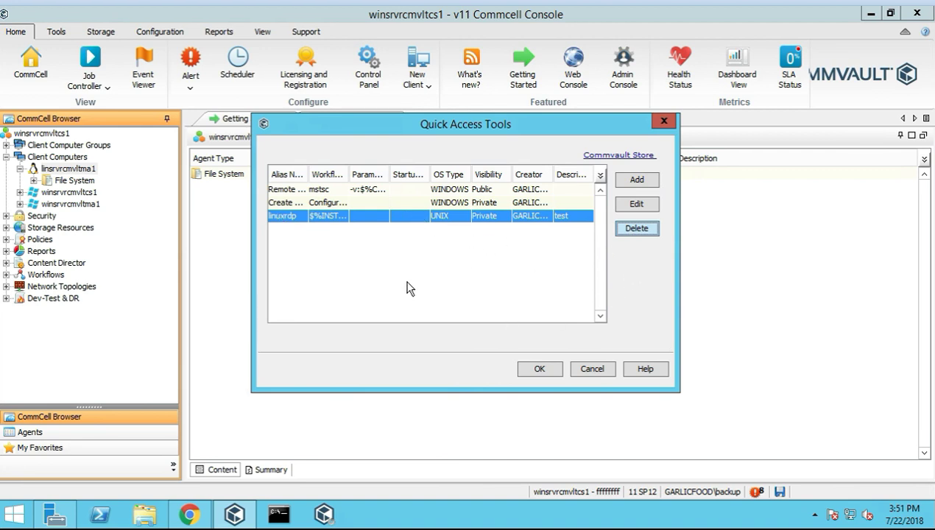
pyautogui.click(632, 231)
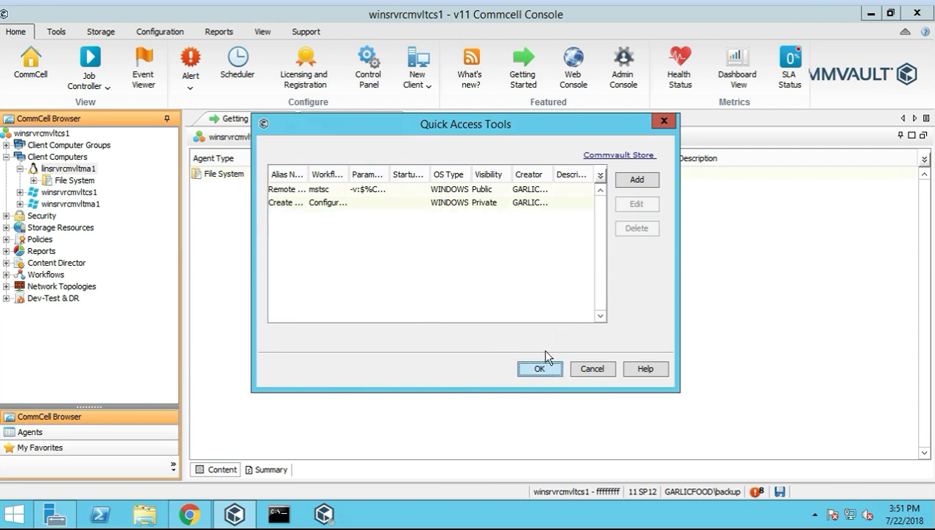
pyautogui.click(541, 367)
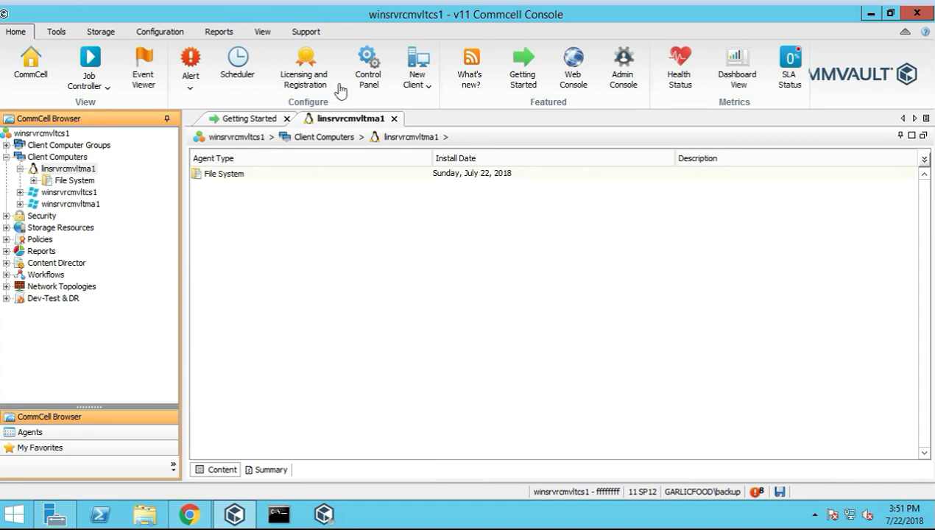
# Open the OpenVMS client form from New Client and close it unused
pyautogui.click(425, 88)
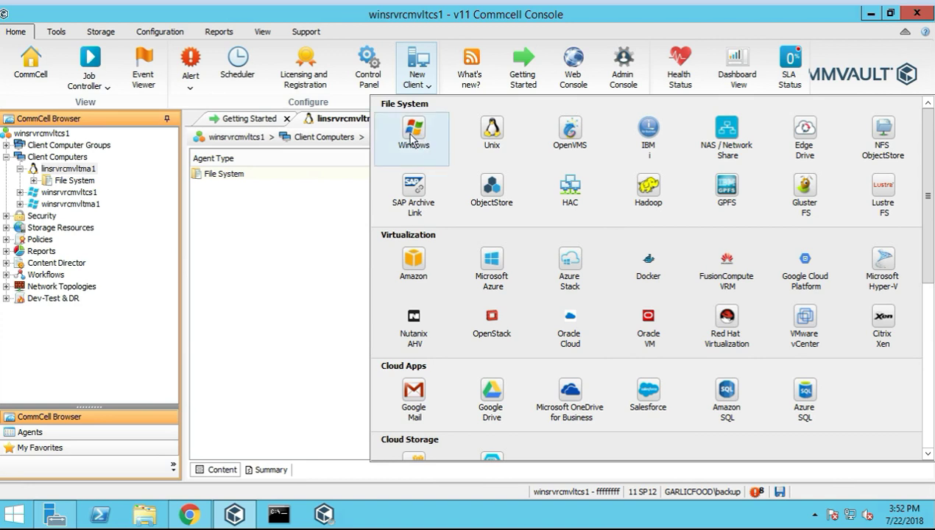
pyautogui.click(569, 134)
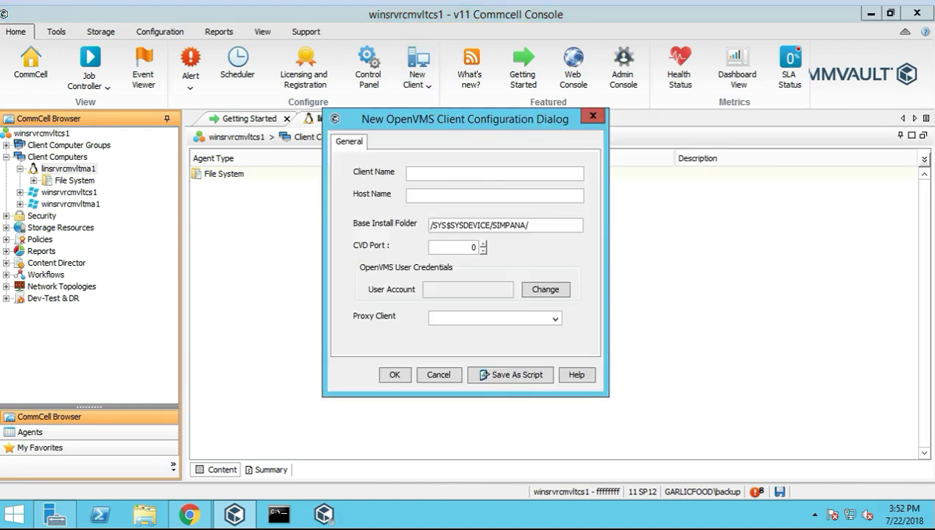
pyautogui.click(593, 116)
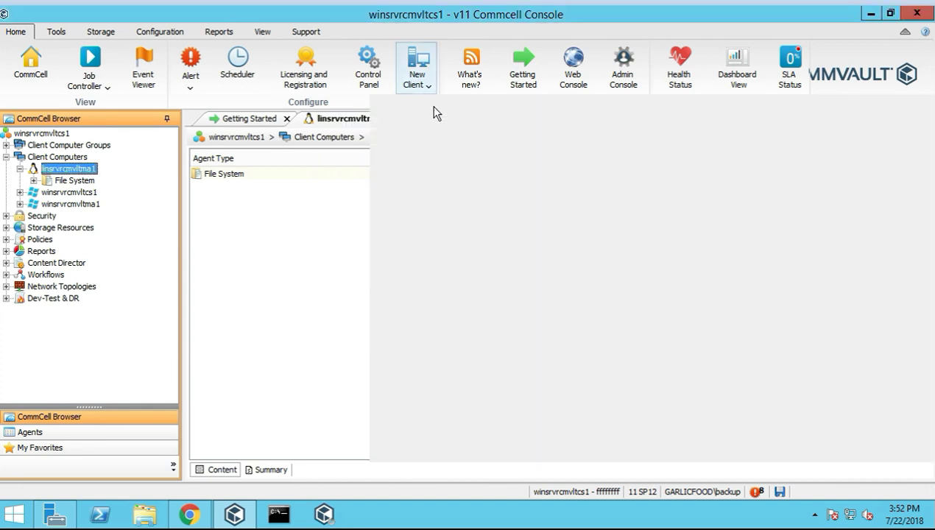
# Preview the IBM i client form and its empty Proxy Client list, then close it unsaved
pyautogui.click(638, 129)
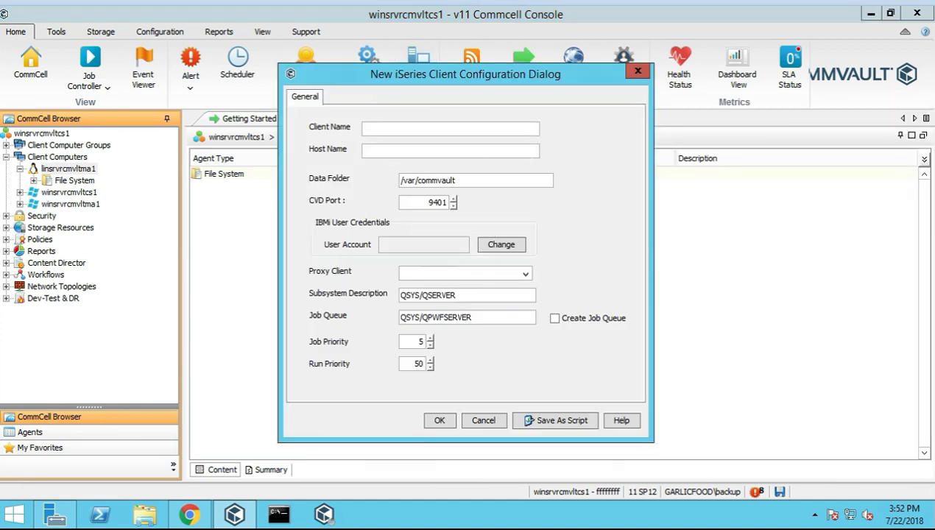
pyautogui.click(526, 277)
pyautogui.click(560, 261)
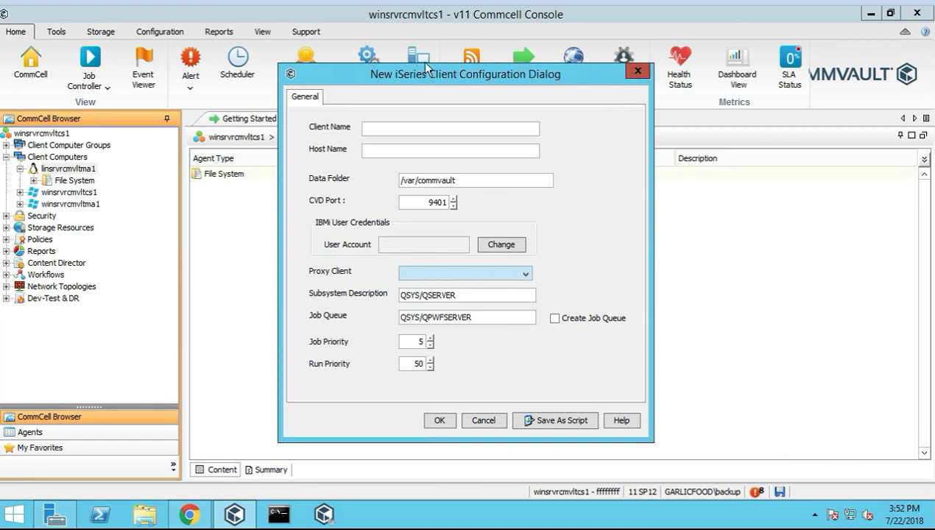
pyautogui.click(638, 71)
pyautogui.click(423, 66)
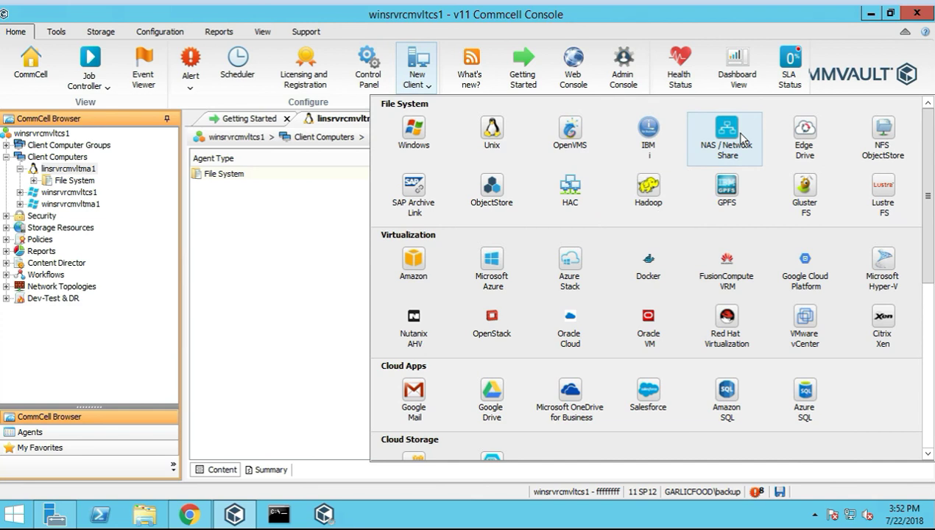
# Open the NAS / Network Share client form and close it without saving
pyautogui.click(729, 138)
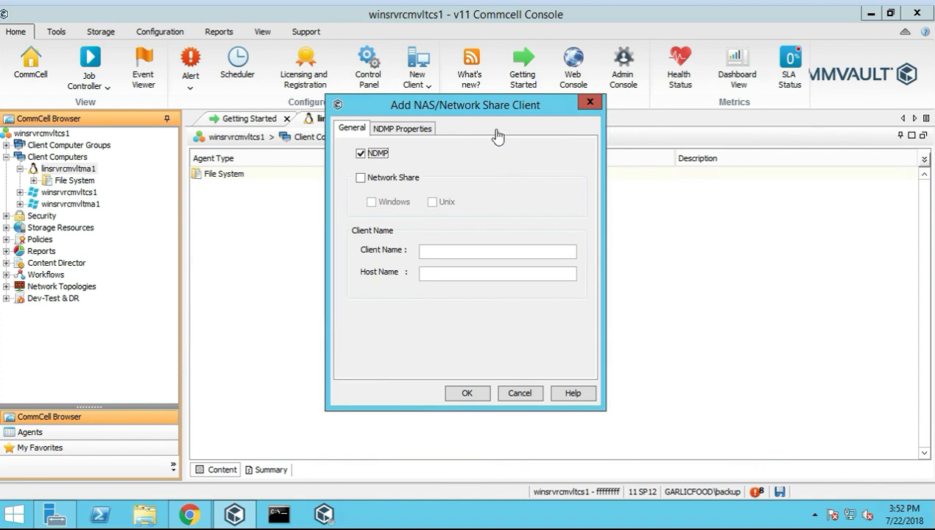
pyautogui.click(588, 104)
pyautogui.click(422, 91)
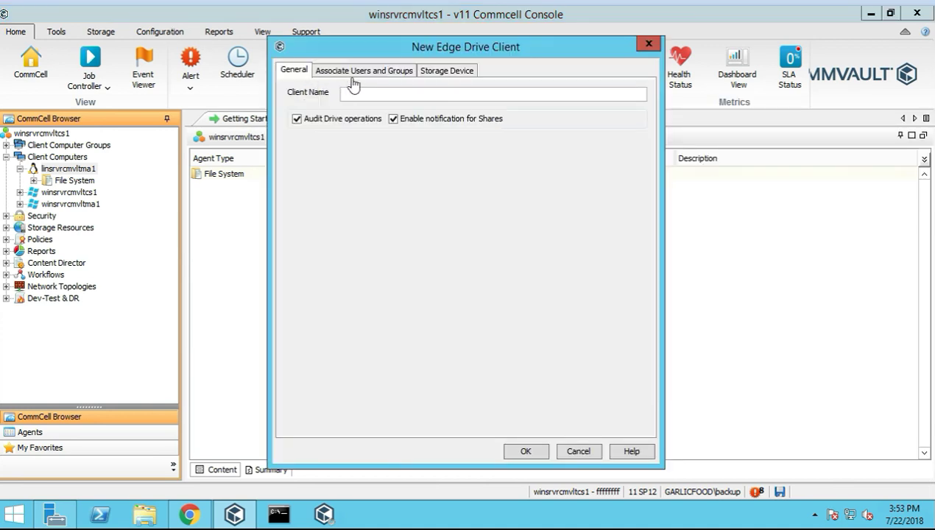
# Browse the Edge Drive client's storage device and user association tabs, then cancel it
pyautogui.click(447, 71)
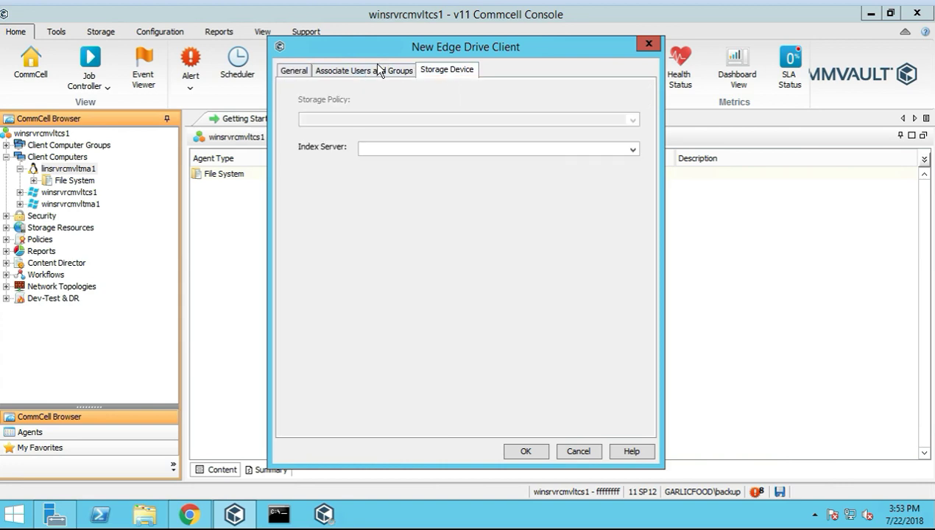
pyautogui.click(378, 68)
pyautogui.click(433, 69)
pyautogui.click(584, 455)
pyautogui.click(421, 82)
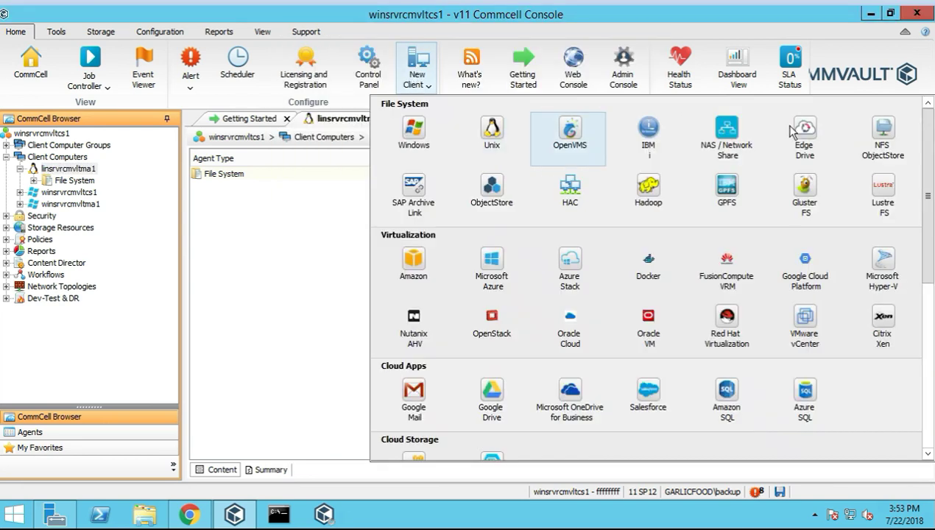
# Inspect the NFS ObjectStore client's storage device, index server and user association settings, then close it
pyautogui.click(899, 142)
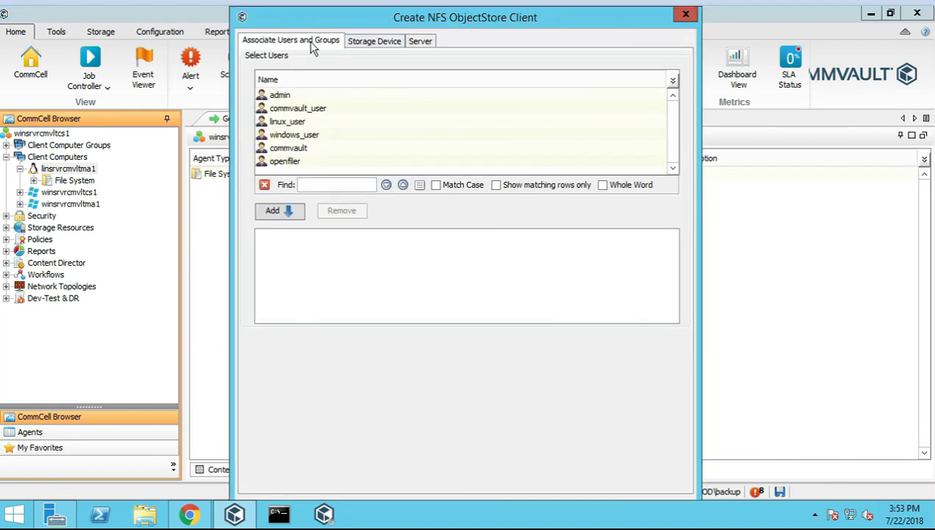
pyautogui.click(368, 42)
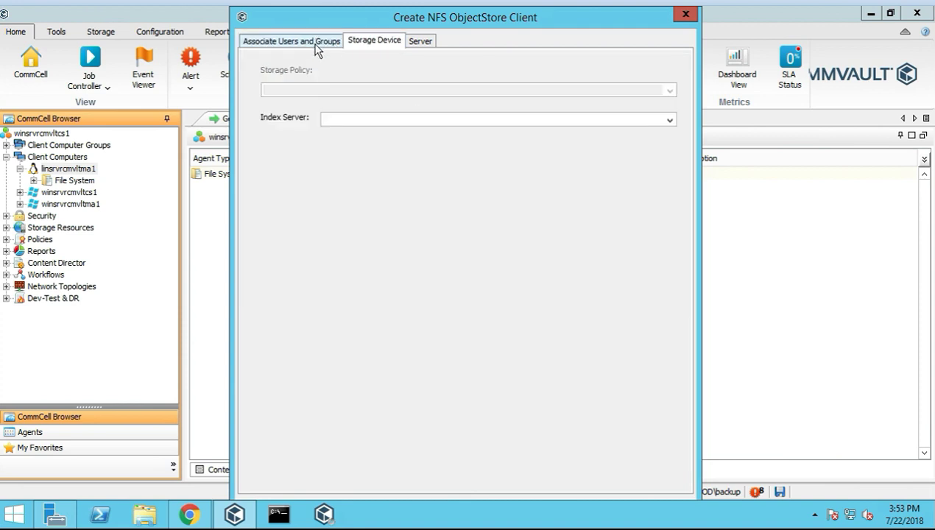
pyautogui.click(670, 120)
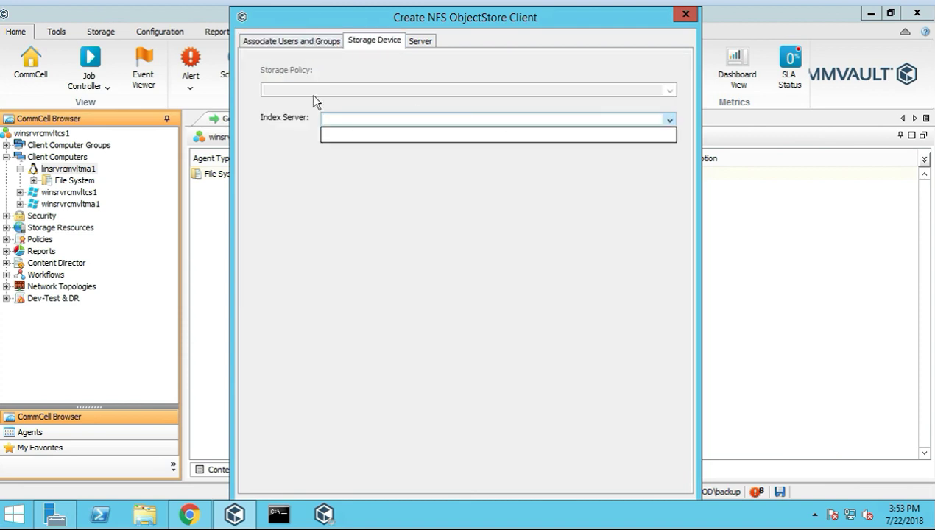
pyautogui.click(275, 43)
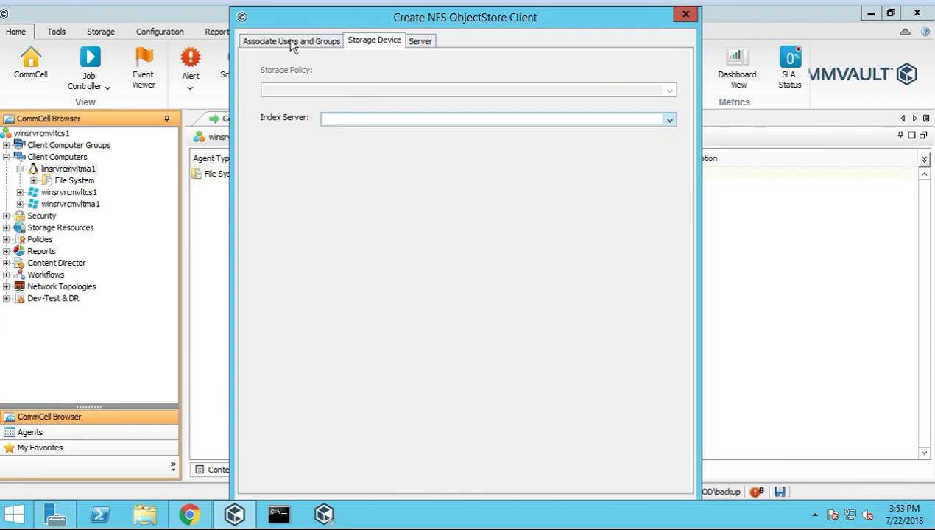
pyautogui.click(264, 45)
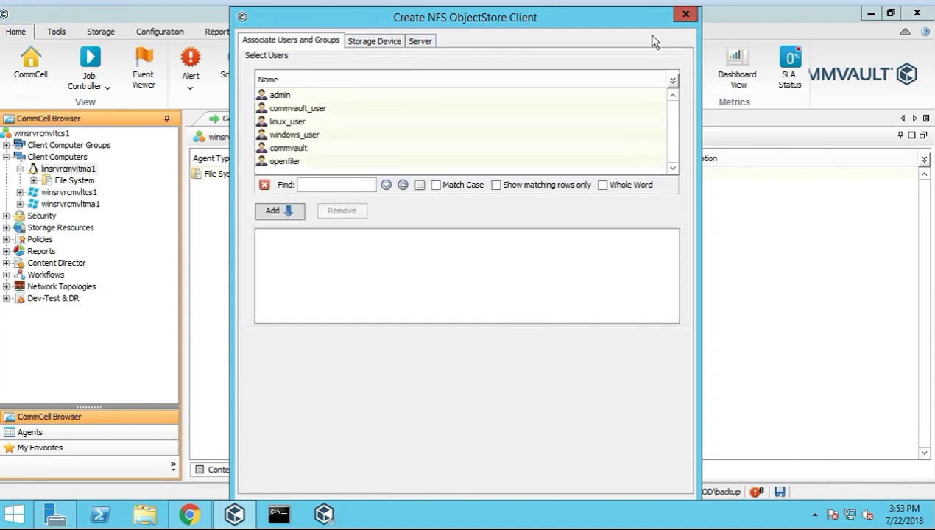
pyautogui.click(684, 15)
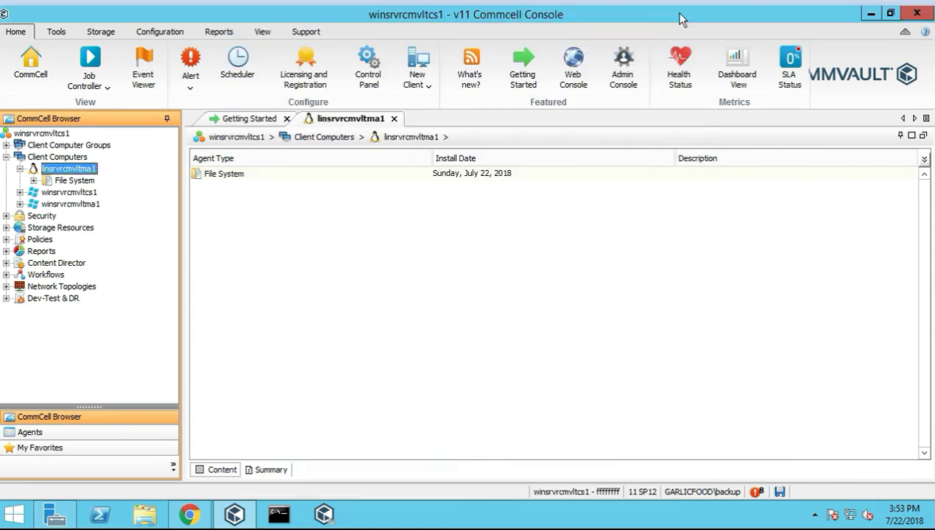
# Open the SAP Archive Link client form and cancel it
pyautogui.click(415, 78)
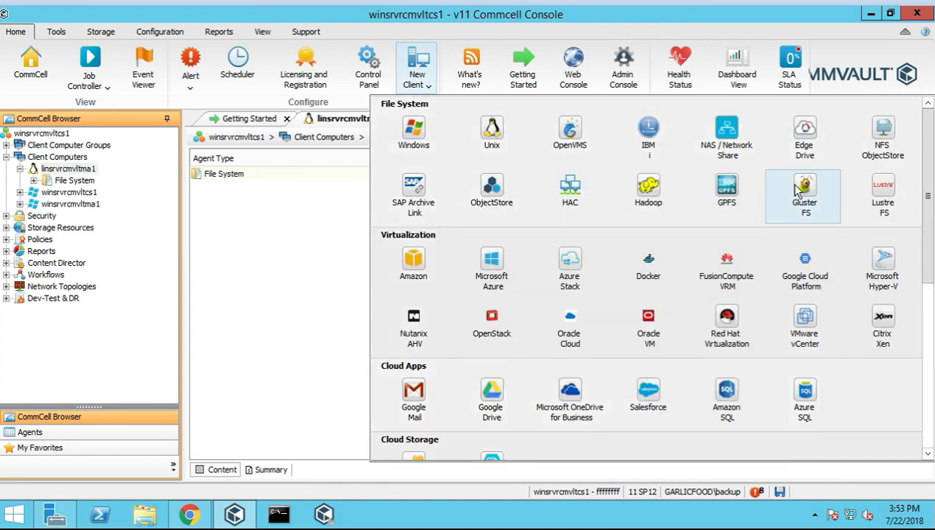
pyautogui.click(416, 199)
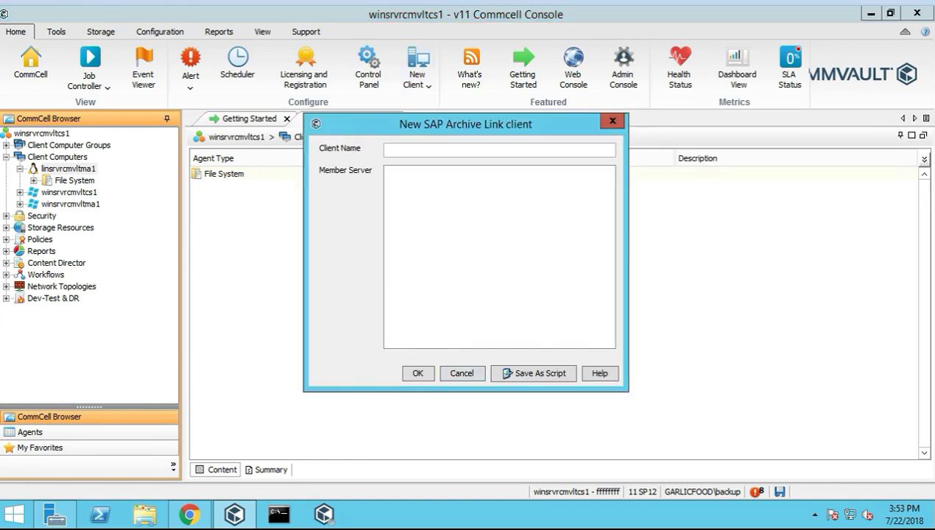
pyautogui.click(460, 374)
# Browse the ObjectStore client's user association and storage device settings, then cancel it
pyautogui.click(416, 85)
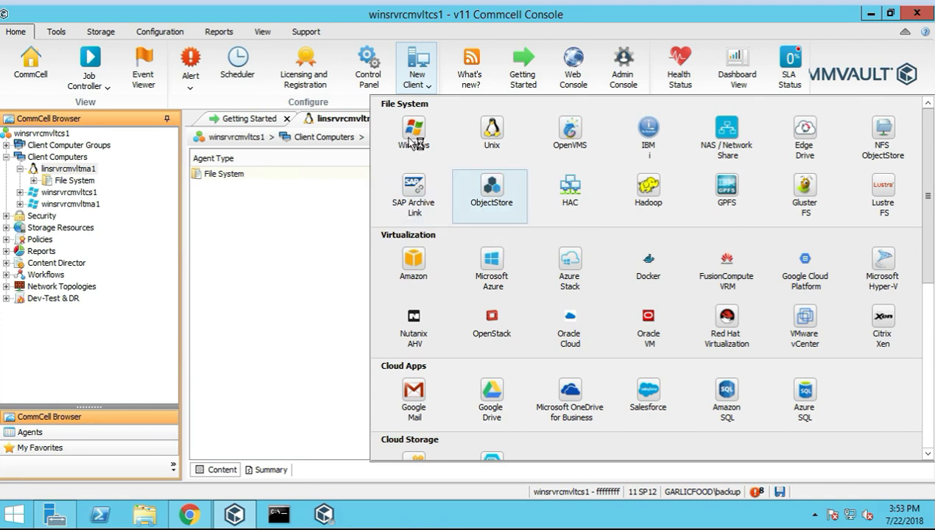
pyautogui.click(500, 193)
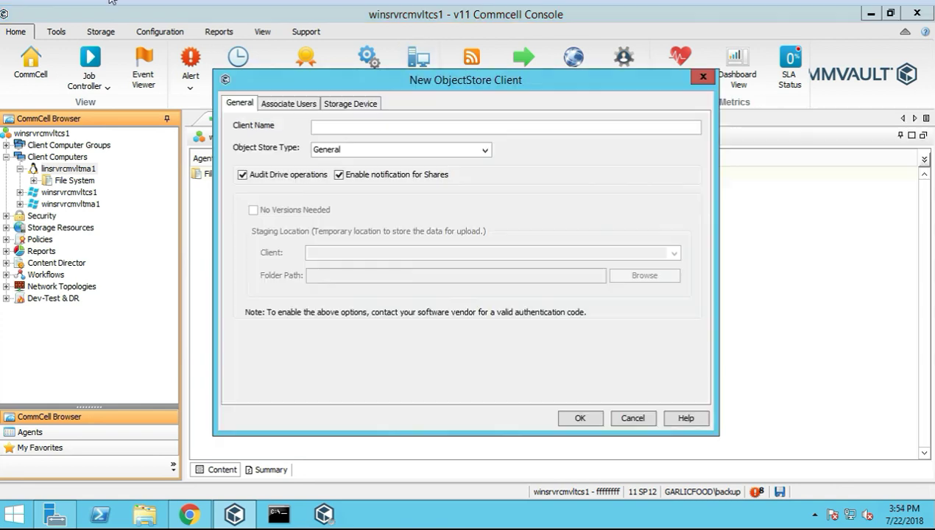
pyautogui.click(308, 111)
pyautogui.click(360, 108)
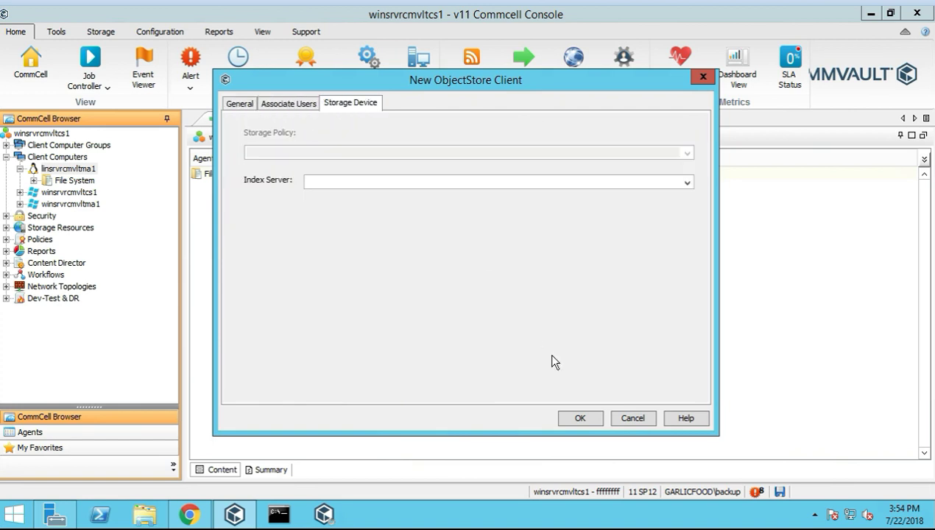
pyautogui.click(632, 418)
# Try adding a node to a new HAC cluster client, find no HAC clients available, and close it
pyautogui.click(423, 85)
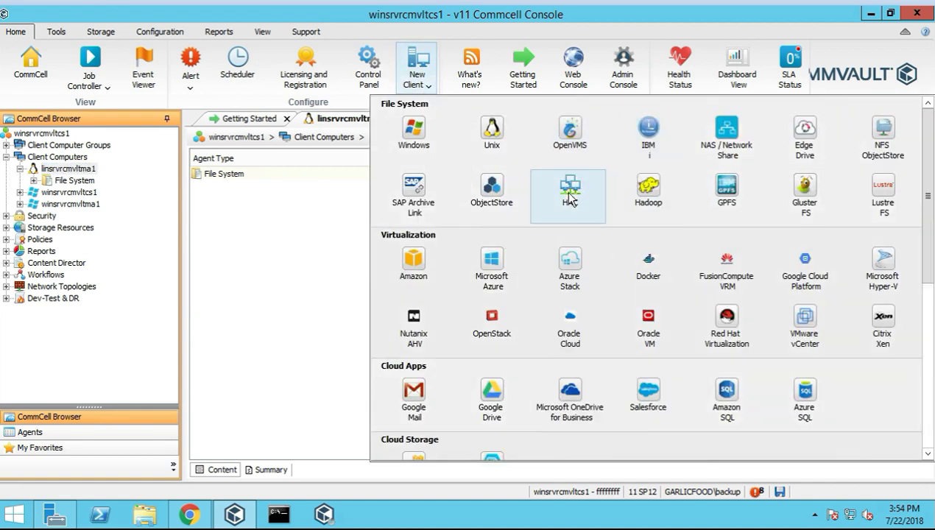
pyautogui.click(571, 197)
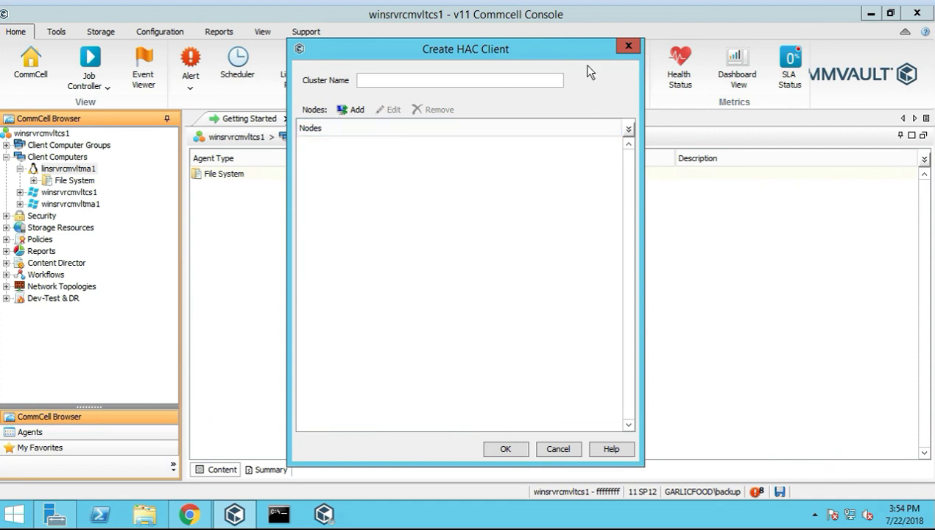
pyautogui.click(342, 114)
pyautogui.click(465, 275)
pyautogui.press('Escape')
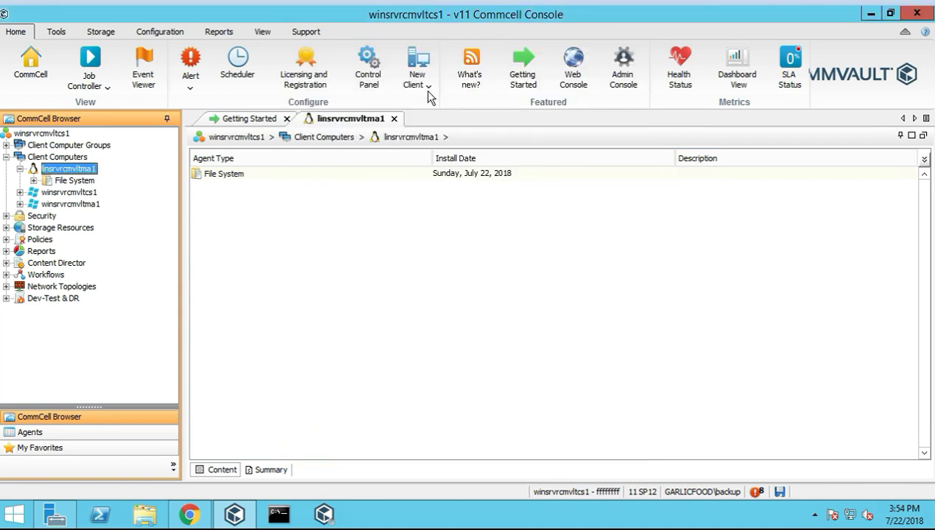
pyautogui.click(418, 83)
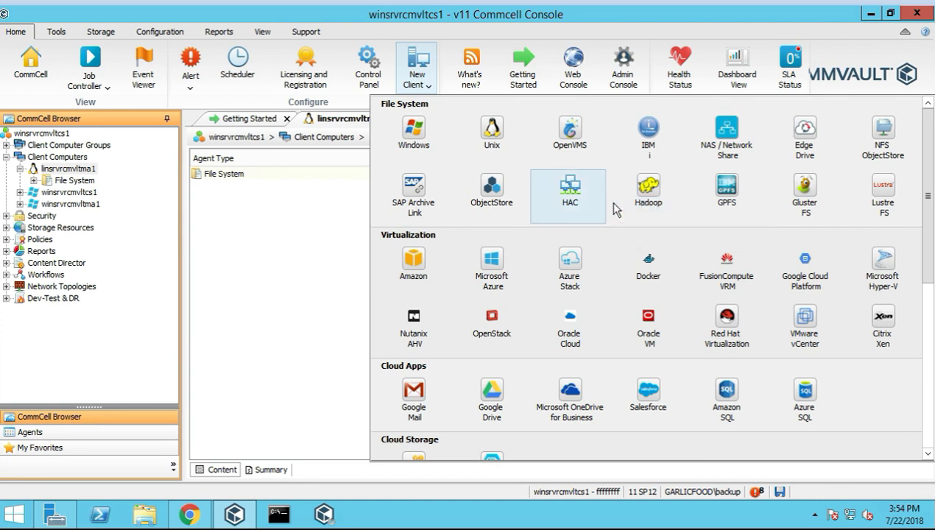
pyautogui.click(649, 191)
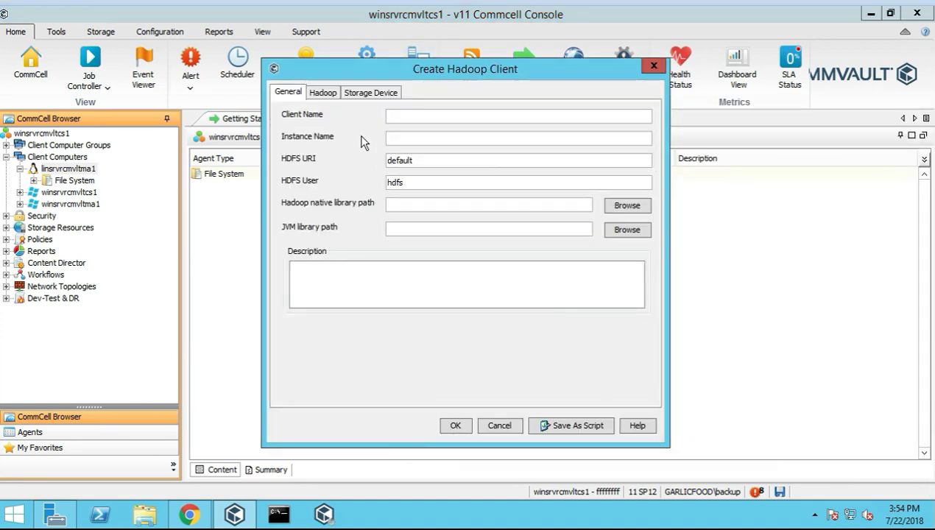
pyautogui.click(322, 95)
pyautogui.click(362, 95)
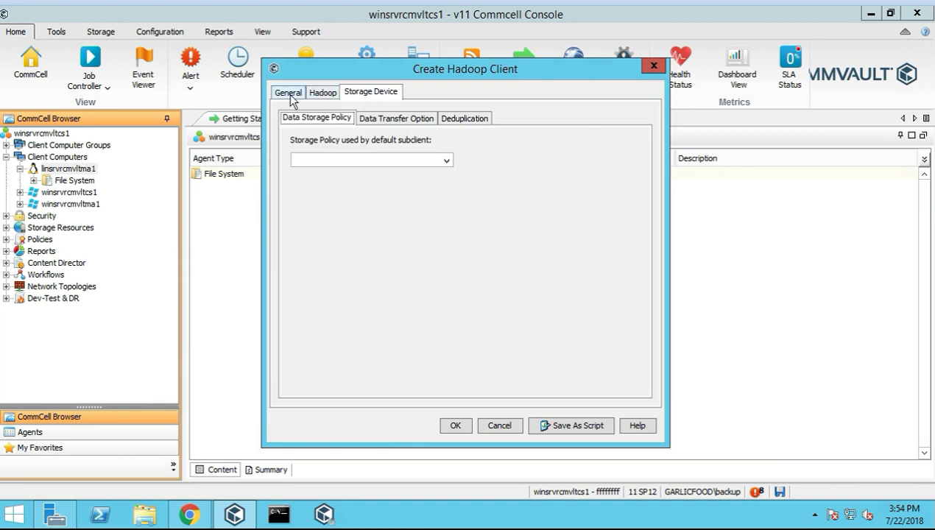
pyautogui.click(289, 95)
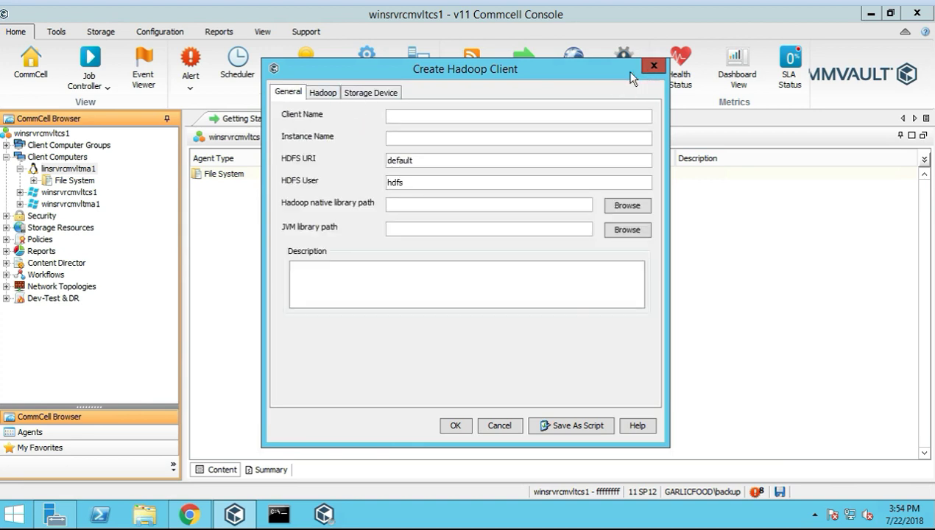
pyautogui.click(651, 68)
pyautogui.click(417, 72)
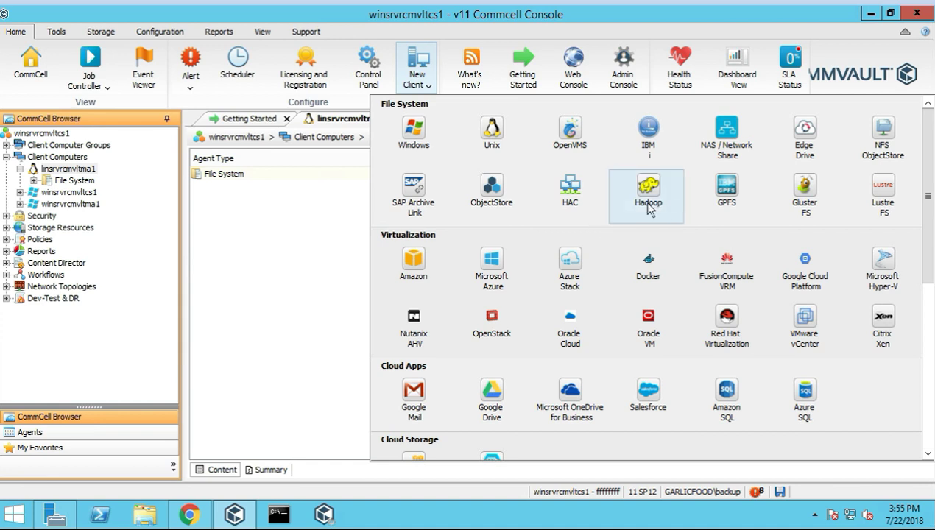
pyautogui.click(726, 184)
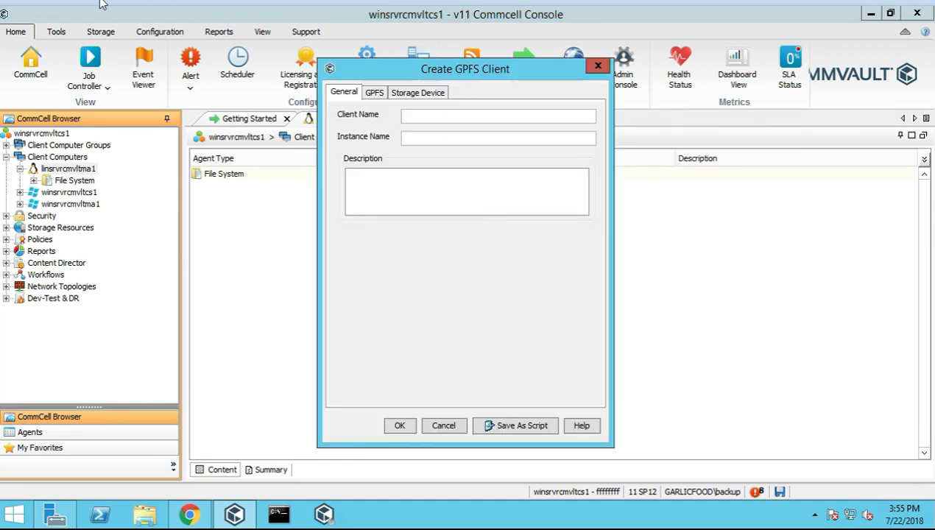
pyautogui.click(374, 93)
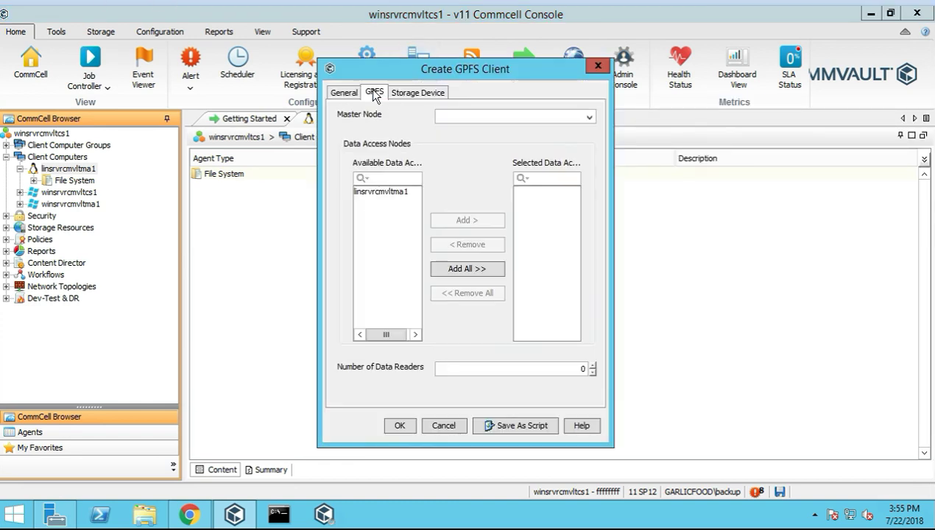
pyautogui.click(419, 93)
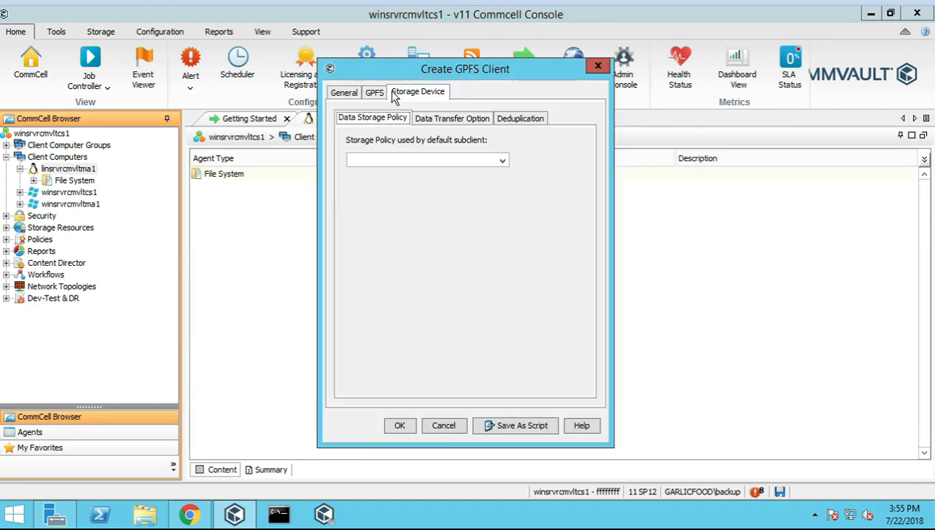
pyautogui.click(345, 93)
pyautogui.click(598, 65)
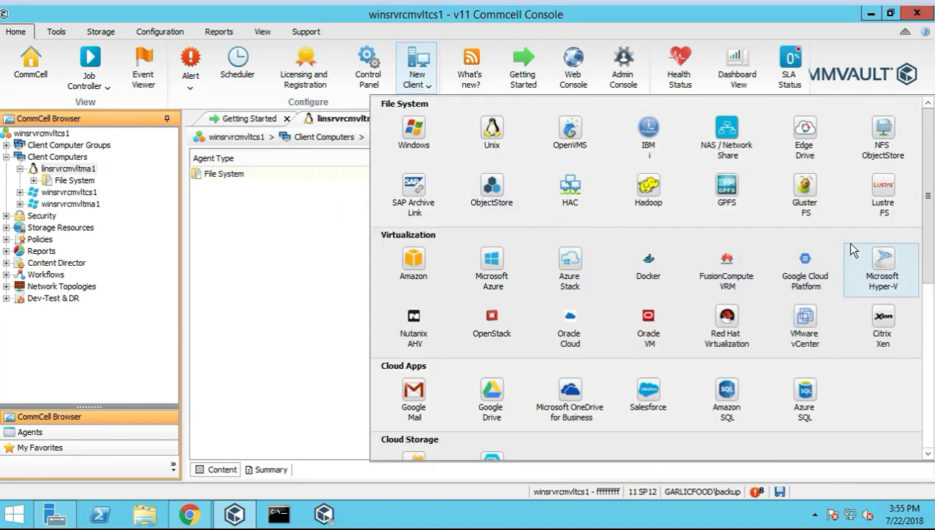
pyautogui.click(808, 193)
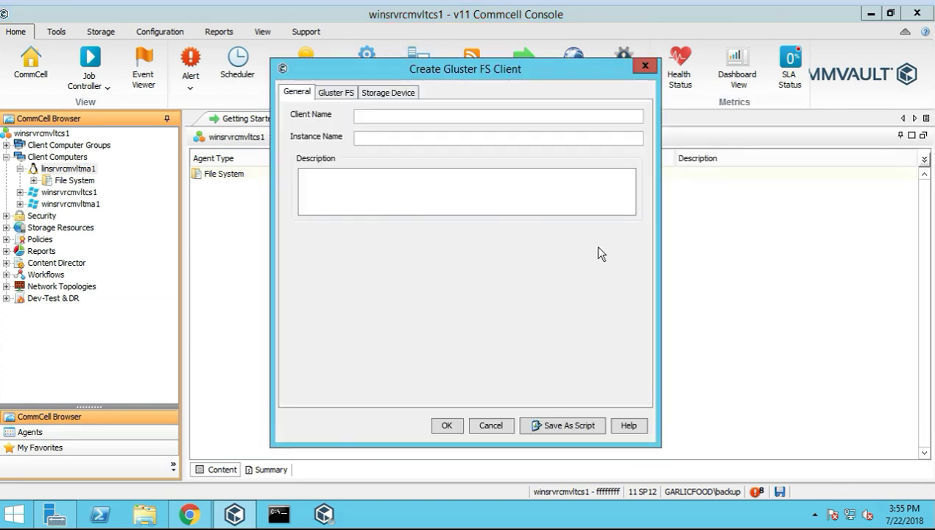
pyautogui.click(344, 97)
pyautogui.click(382, 93)
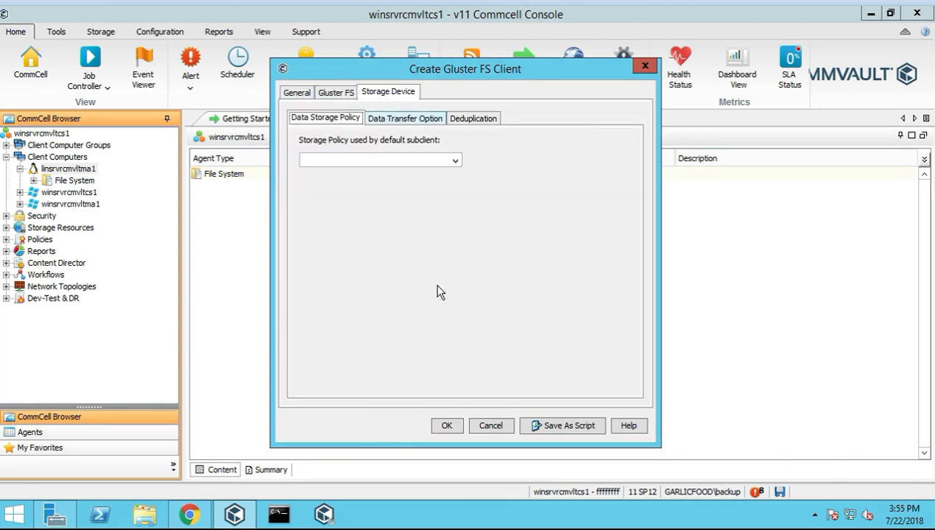
pyautogui.click(499, 431)
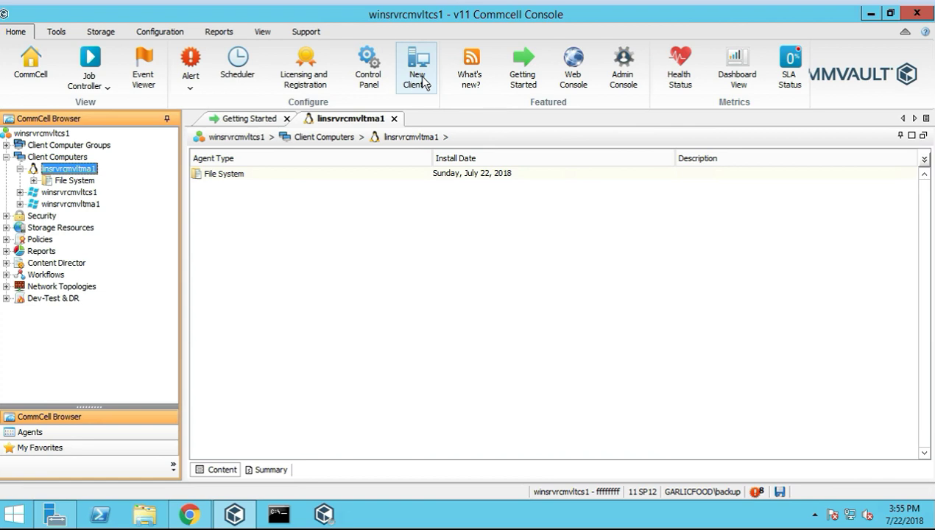
pyautogui.click(423, 82)
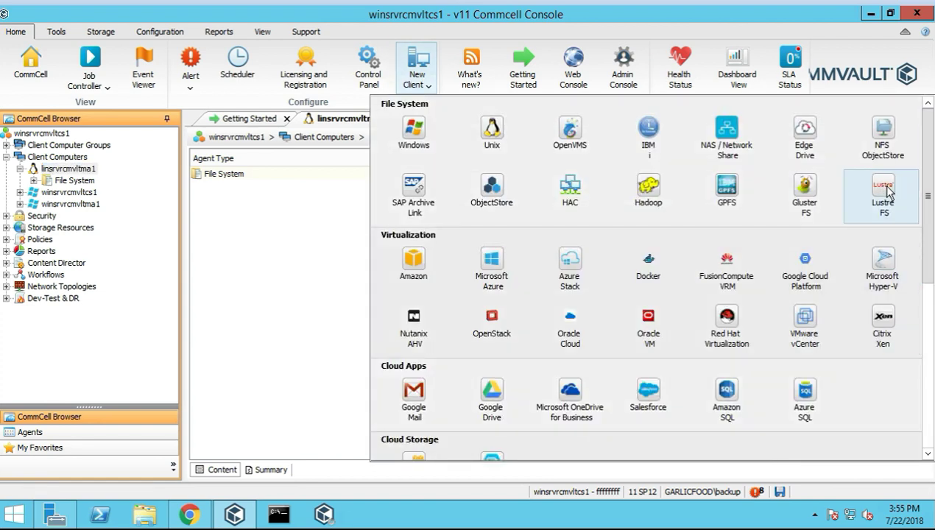
pyautogui.click(884, 193)
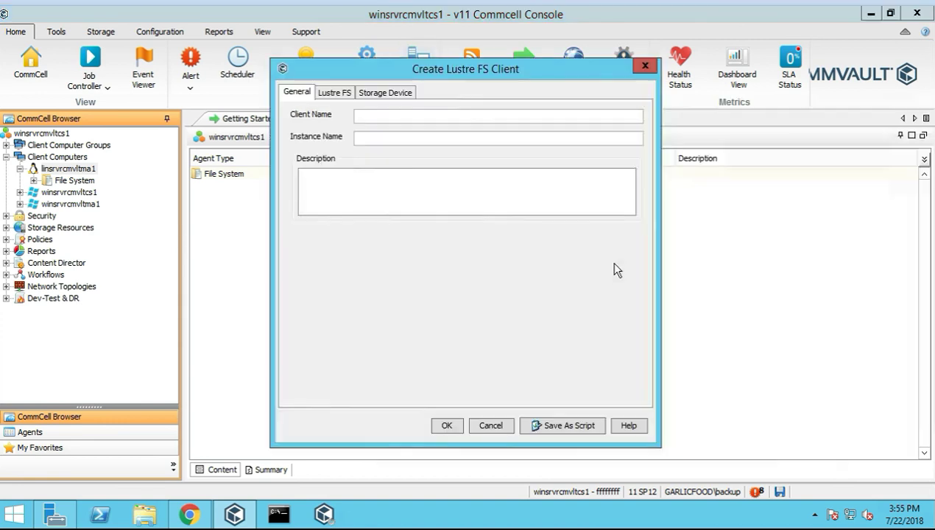
pyautogui.click(335, 93)
pyautogui.click(384, 93)
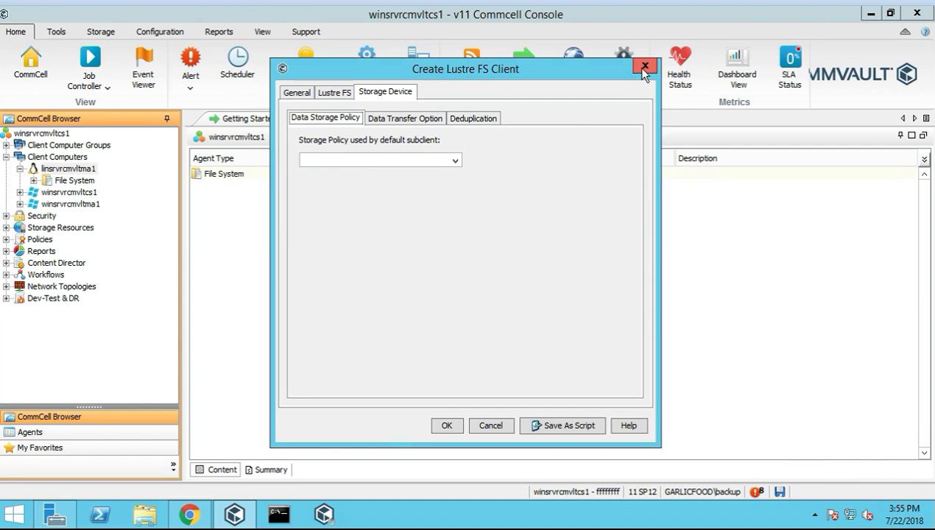
pyautogui.click(642, 66)
pyautogui.click(420, 73)
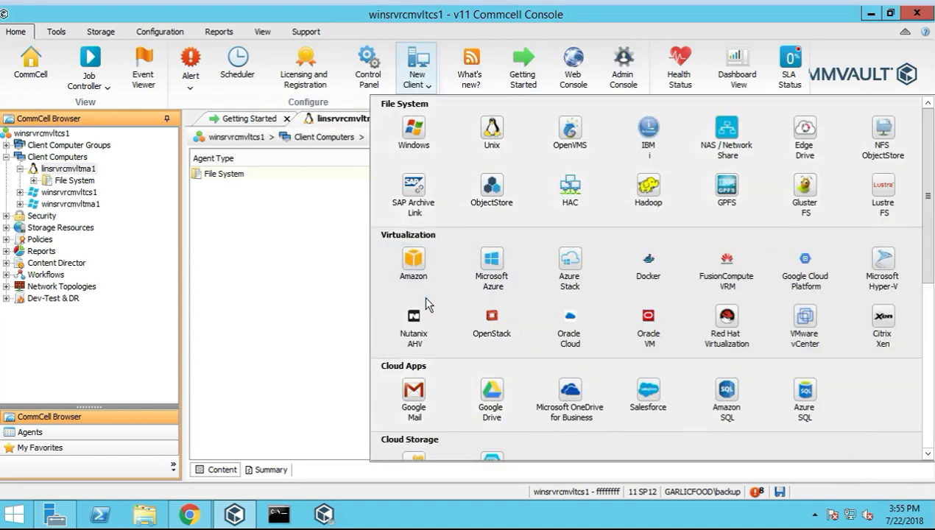
pyautogui.scroll(-1, 545, 308)
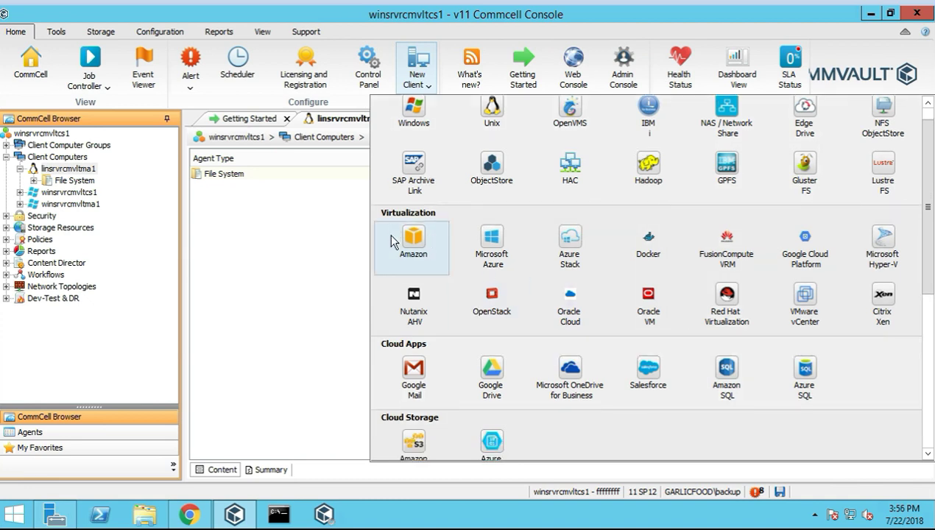
pyautogui.scroll(-2, 439, 350)
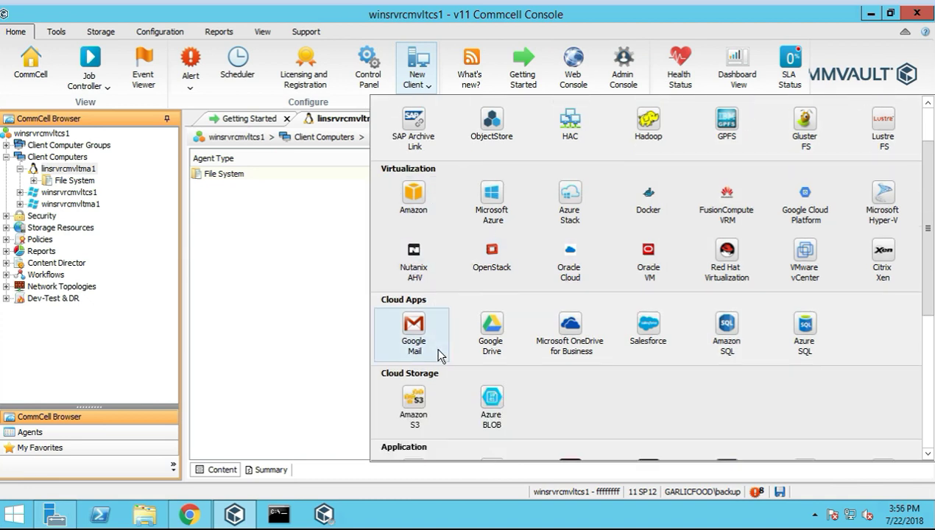
pyautogui.scroll(2, 438, 355)
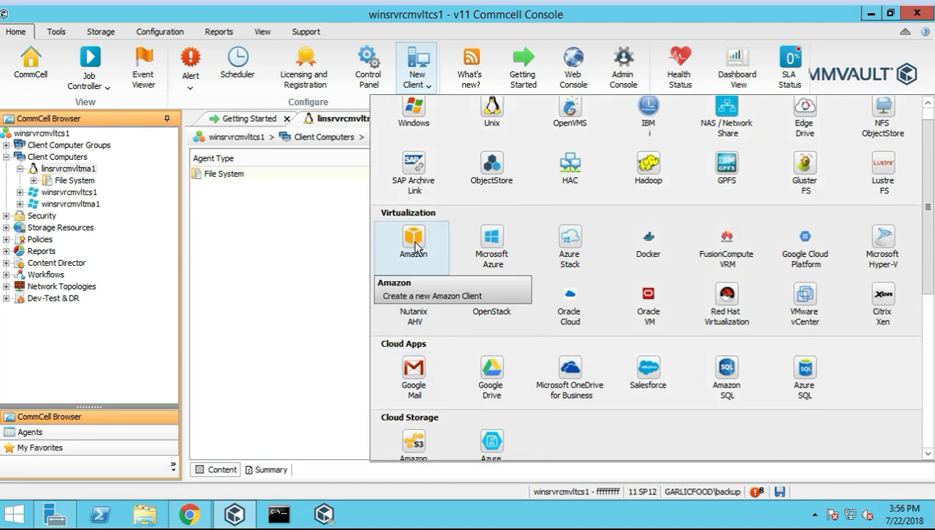
pyautogui.click(426, 259)
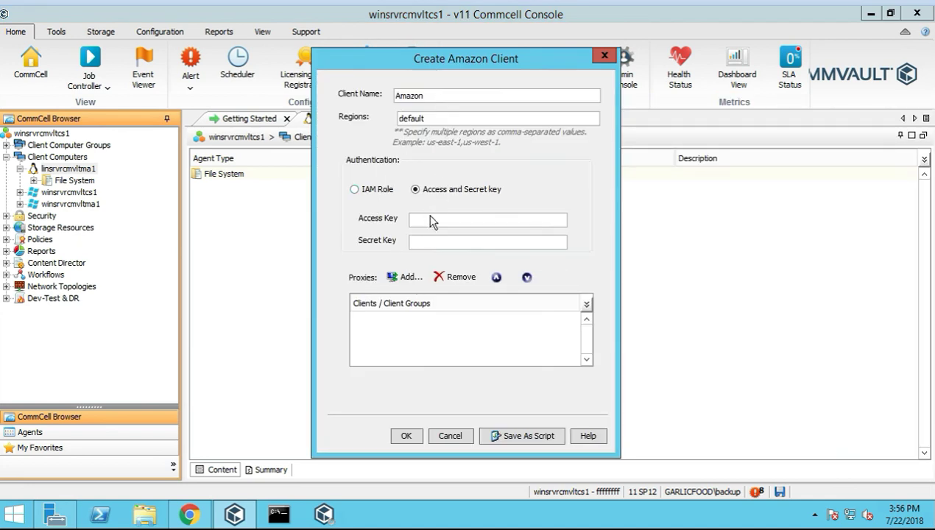
pyautogui.click(450, 436)
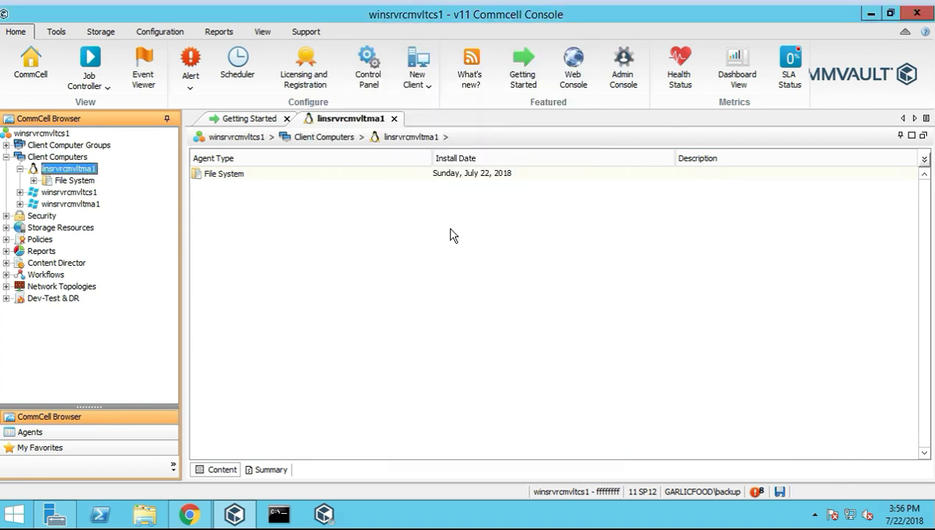
pyautogui.click(424, 89)
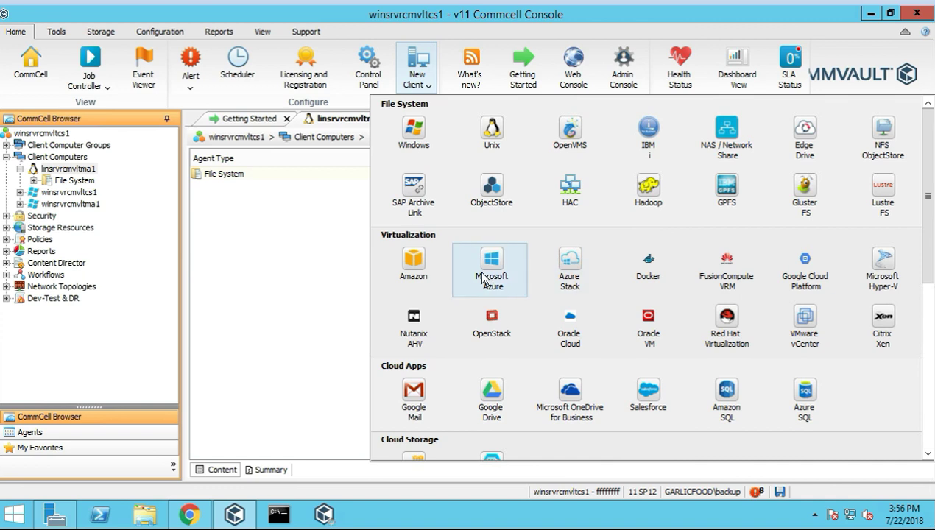
pyautogui.click(490, 272)
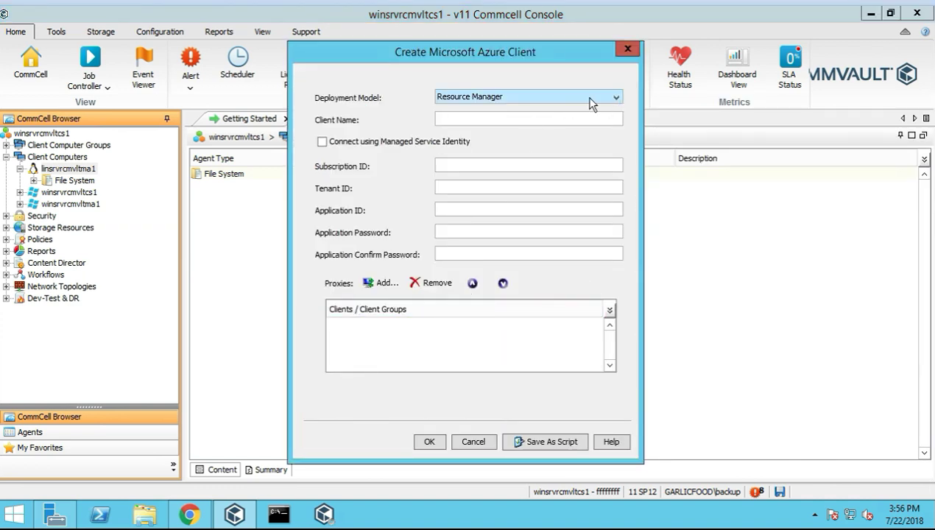
pyautogui.click(617, 100)
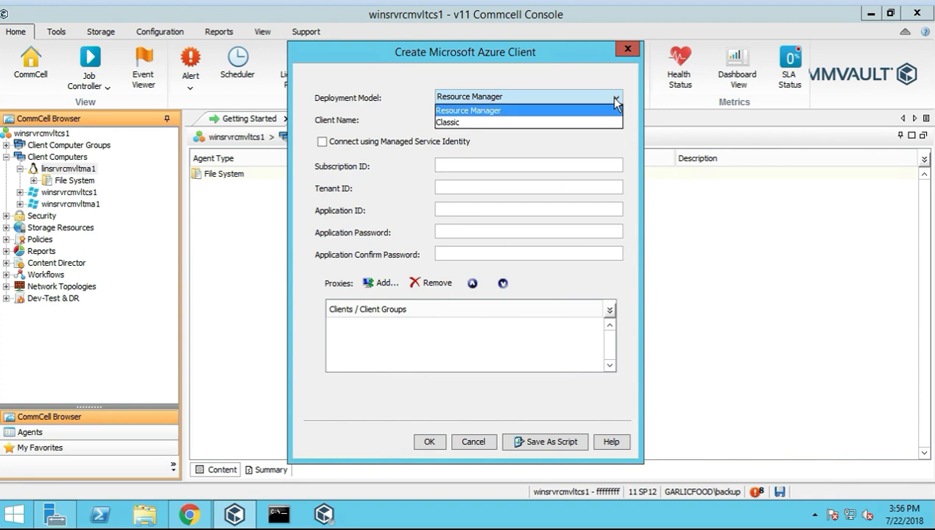
pyautogui.click(616, 102)
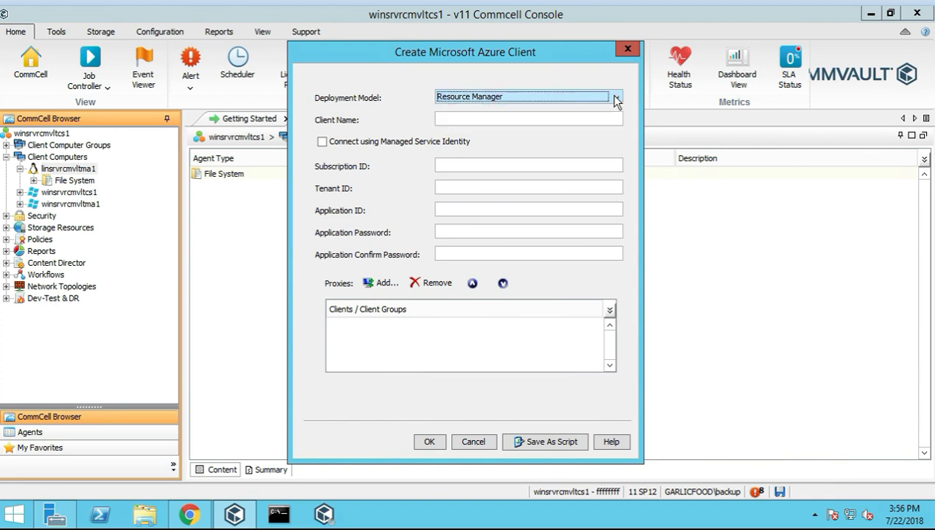
pyautogui.click(628, 51)
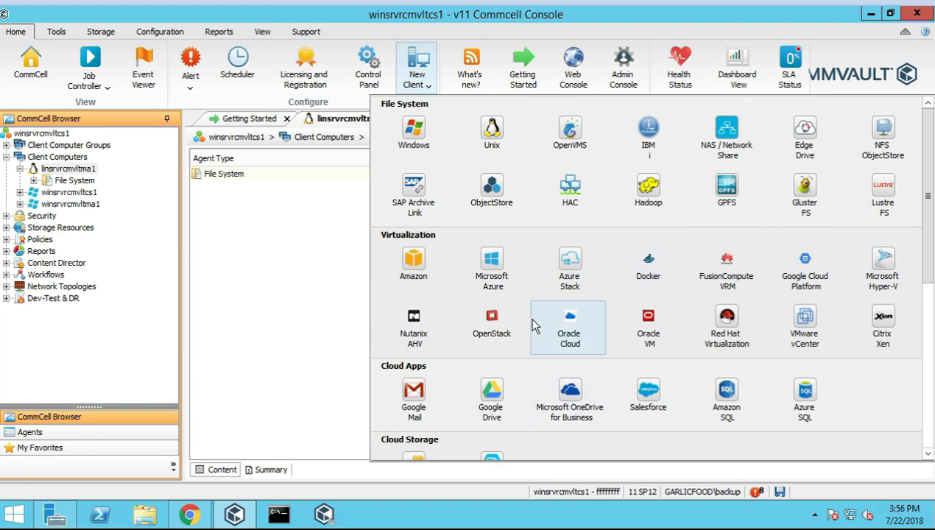
pyautogui.click(569, 266)
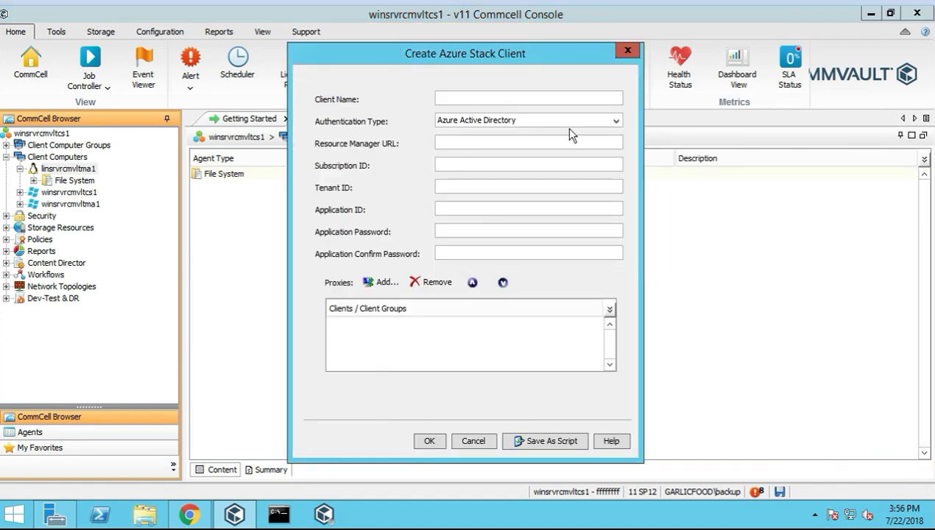
pyautogui.click(616, 122)
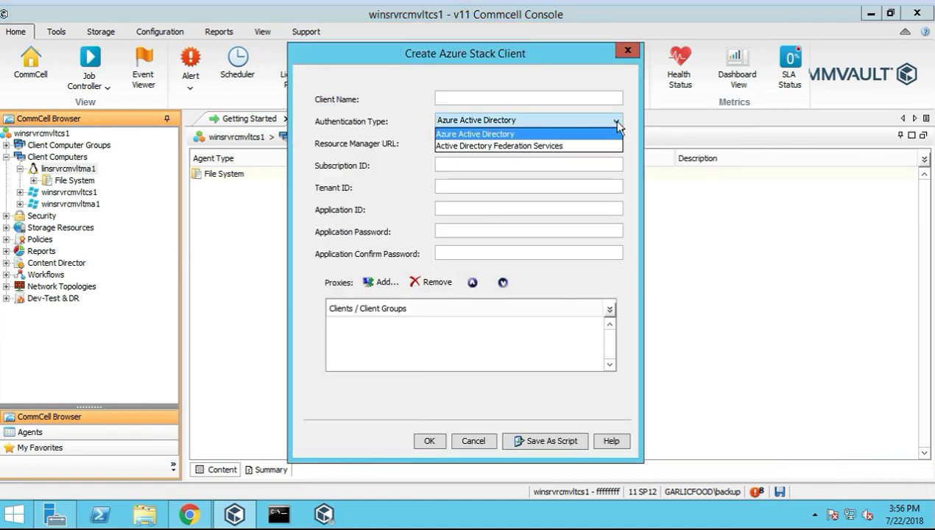
pyautogui.click(617, 124)
pyautogui.click(628, 50)
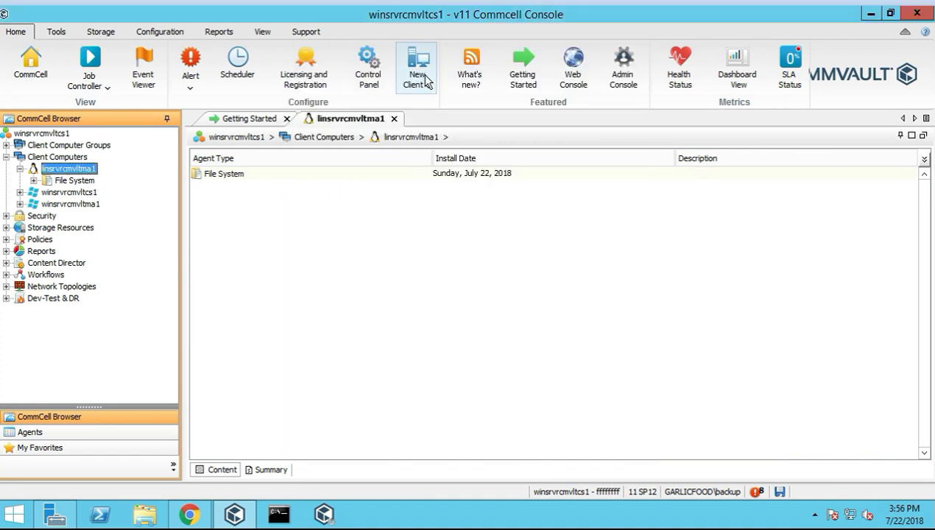
pyautogui.click(425, 77)
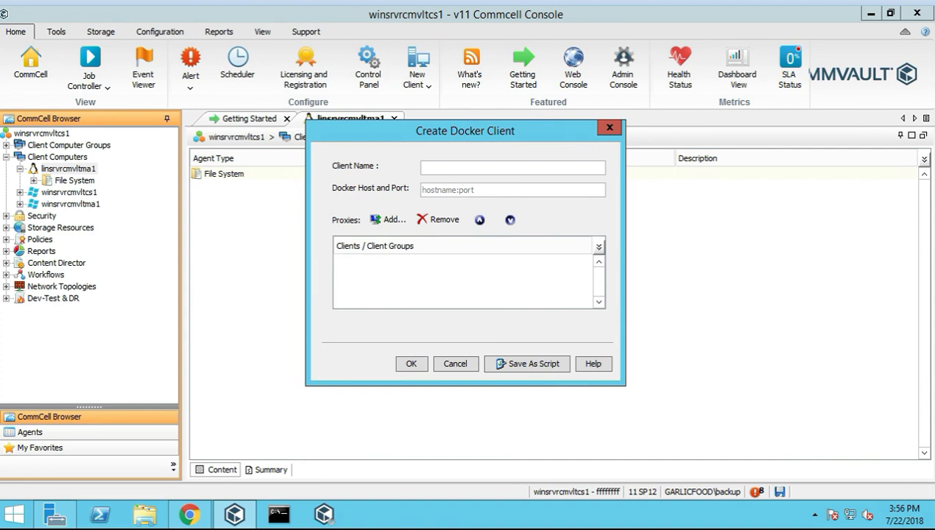
pyautogui.click(610, 129)
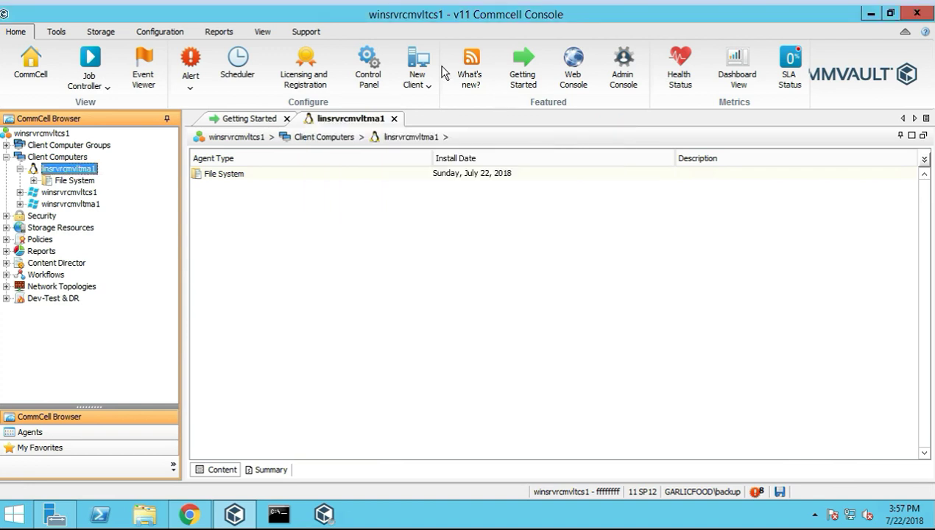
pyautogui.click(419, 78)
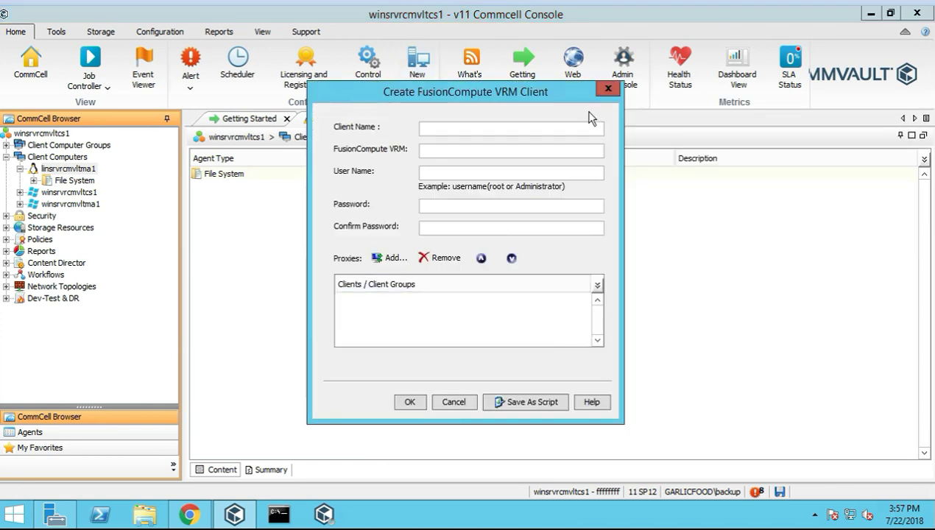
pyautogui.click(608, 89)
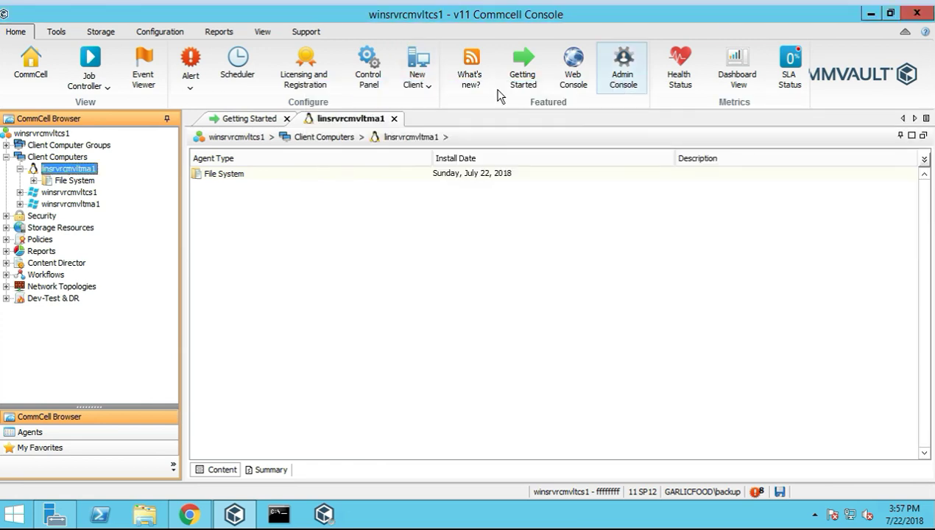
pyautogui.click(418, 74)
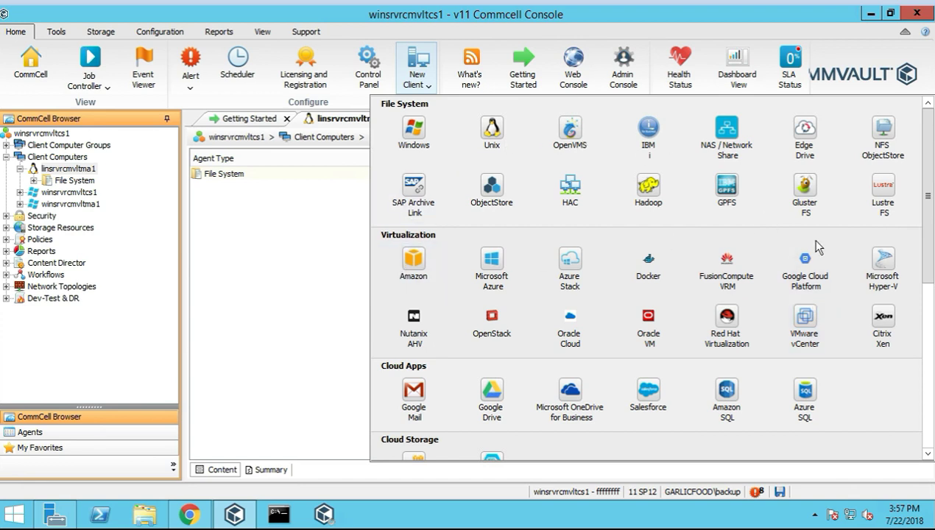
pyautogui.click(800, 278)
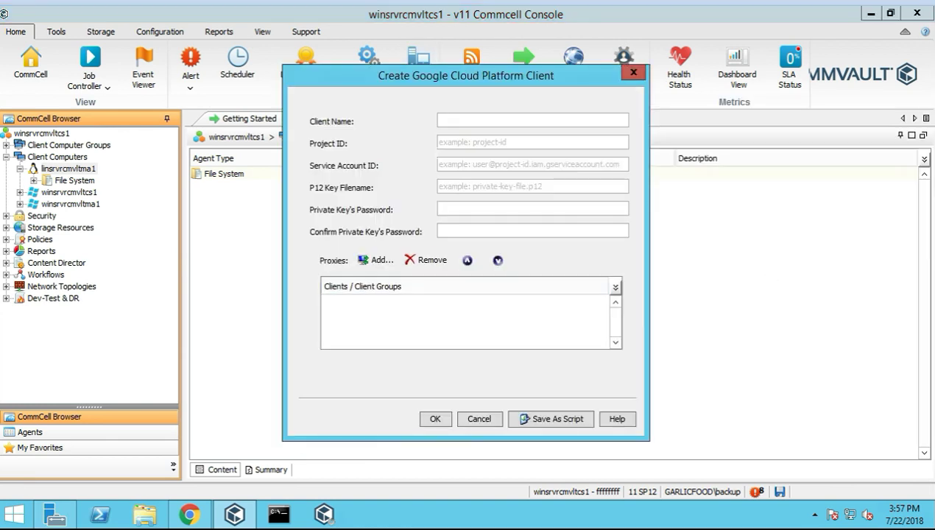
pyautogui.click(632, 75)
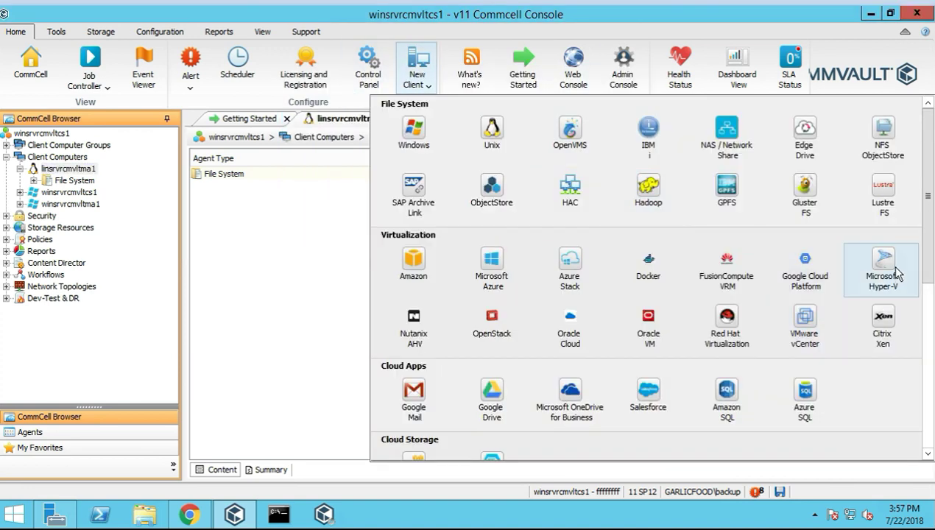
pyautogui.click(891, 269)
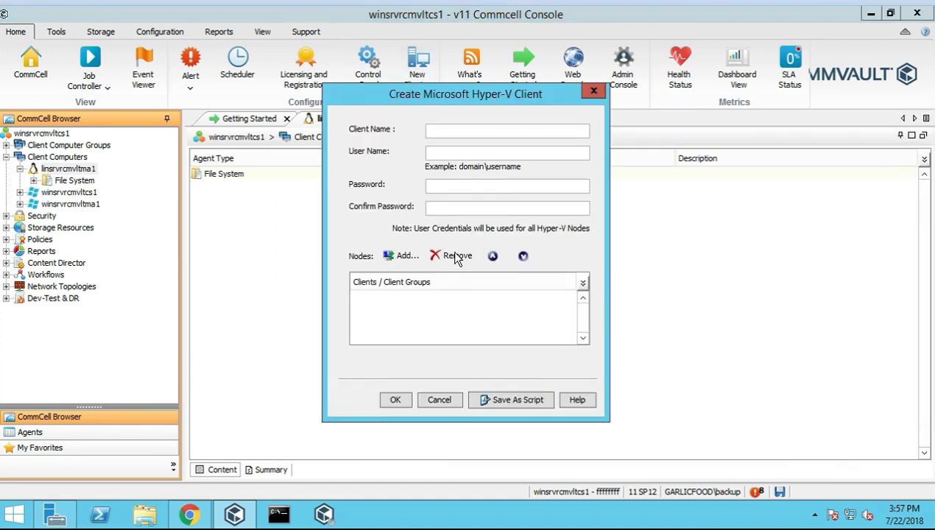
pyautogui.click(594, 92)
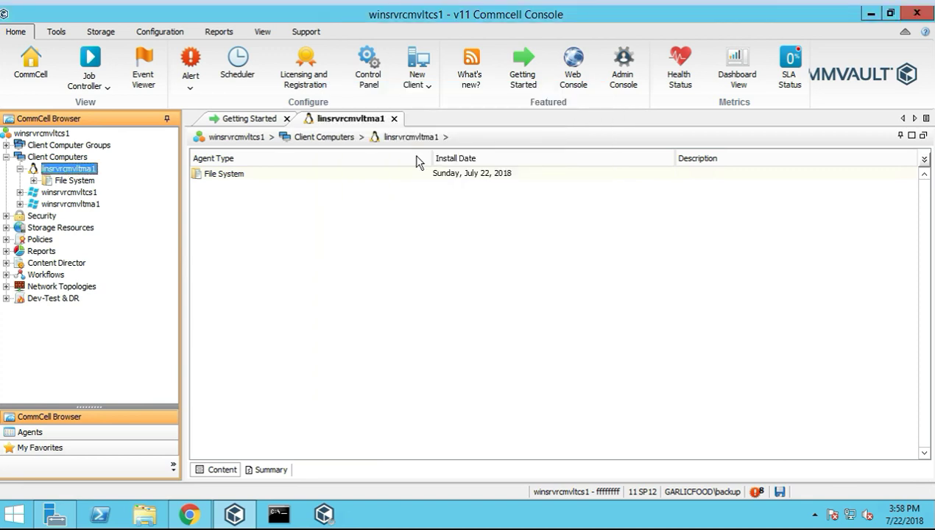
pyautogui.click(416, 94)
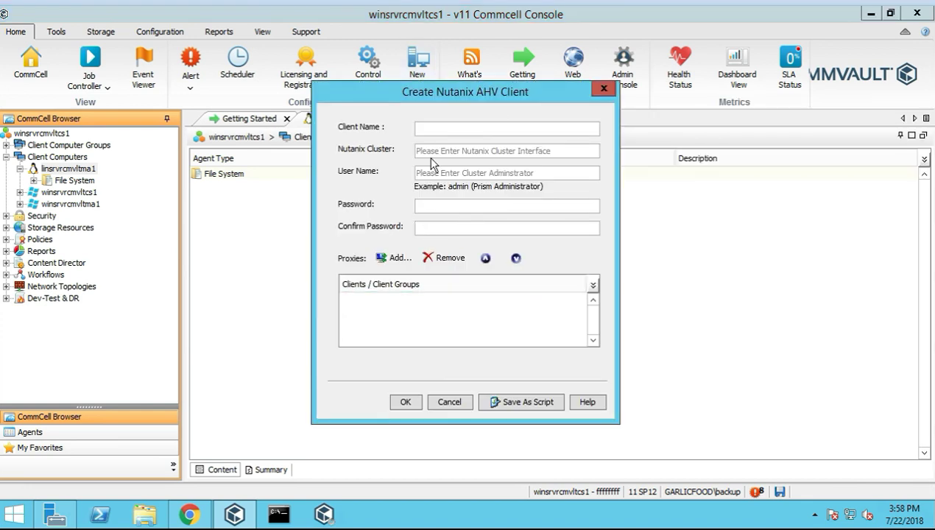
pyautogui.click(603, 90)
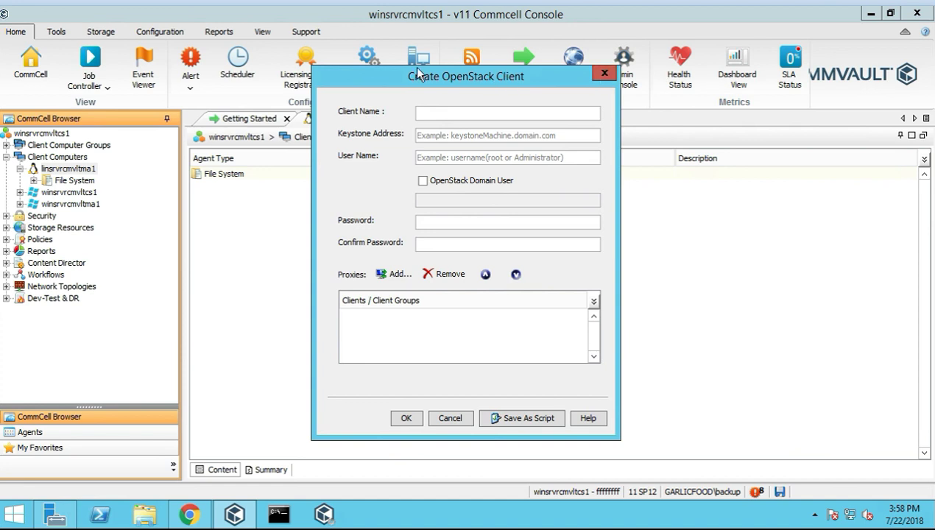
pyautogui.click(604, 75)
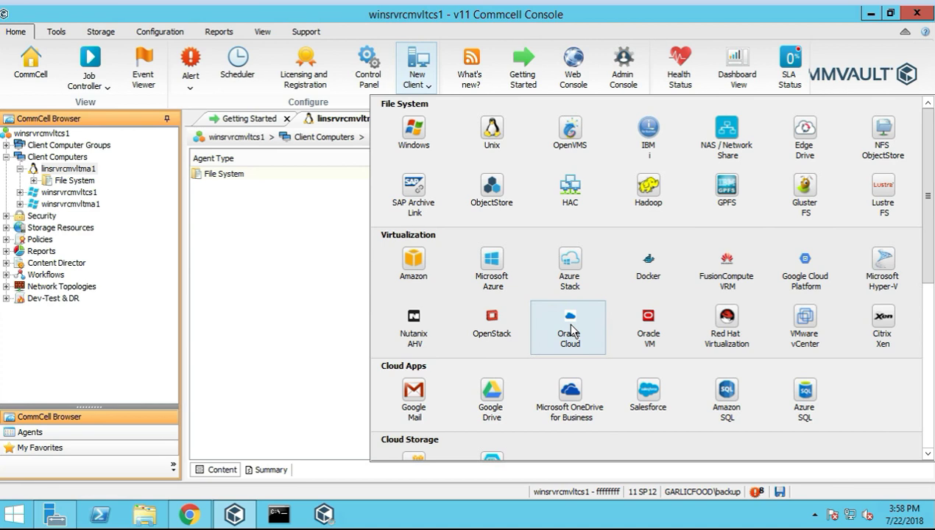
pyautogui.click(572, 330)
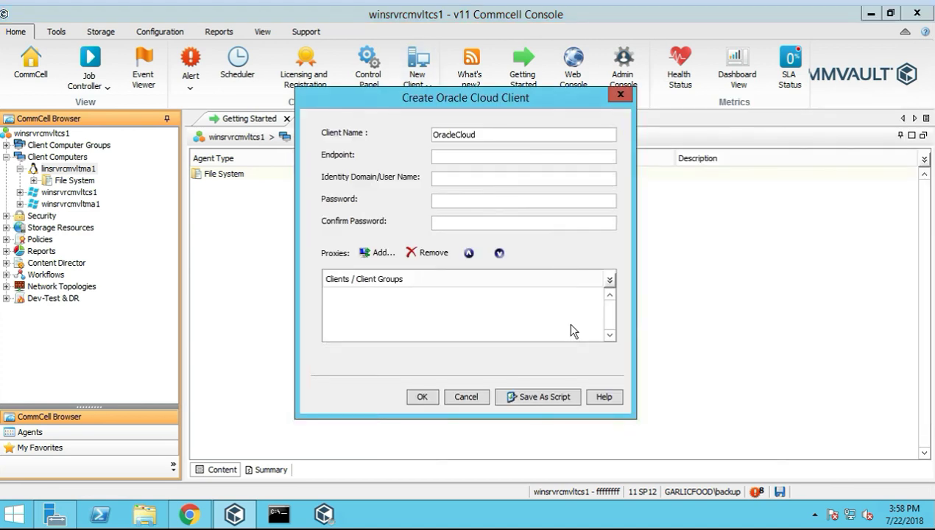
pyautogui.click(620, 95)
pyautogui.click(417, 82)
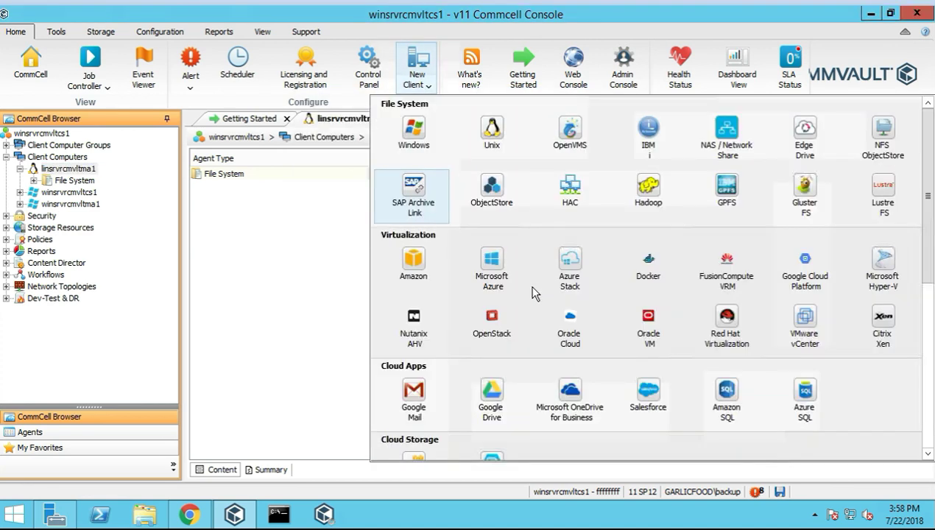
pyautogui.click(648, 332)
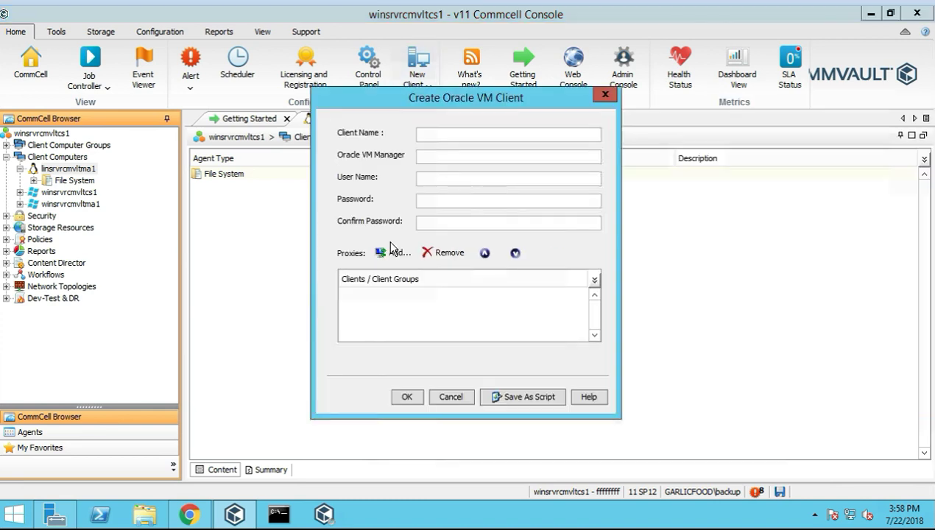
pyautogui.click(605, 95)
pyautogui.click(414, 79)
pyautogui.click(725, 322)
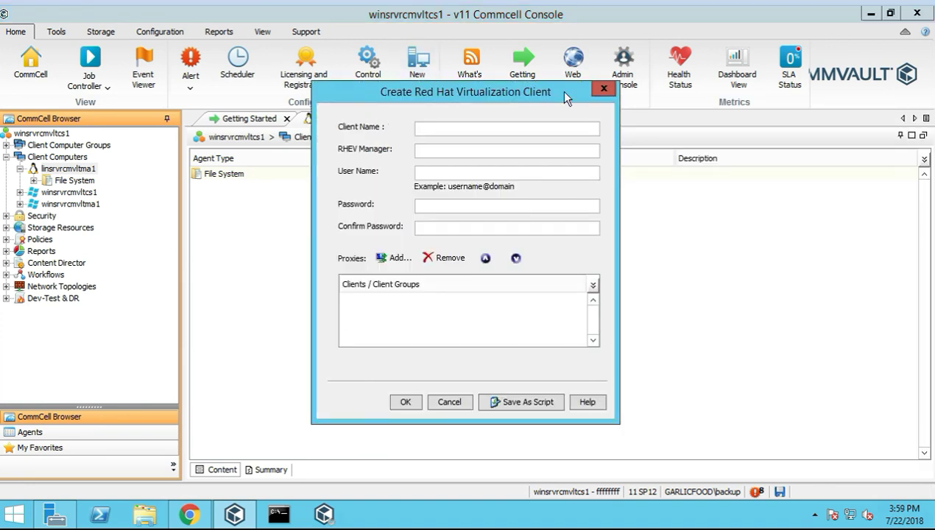
pyautogui.click(604, 88)
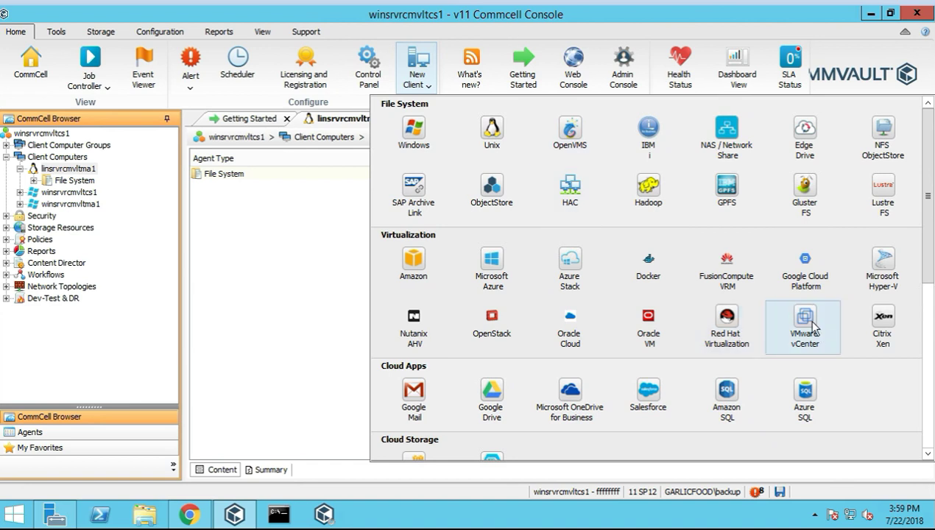
pyautogui.click(808, 328)
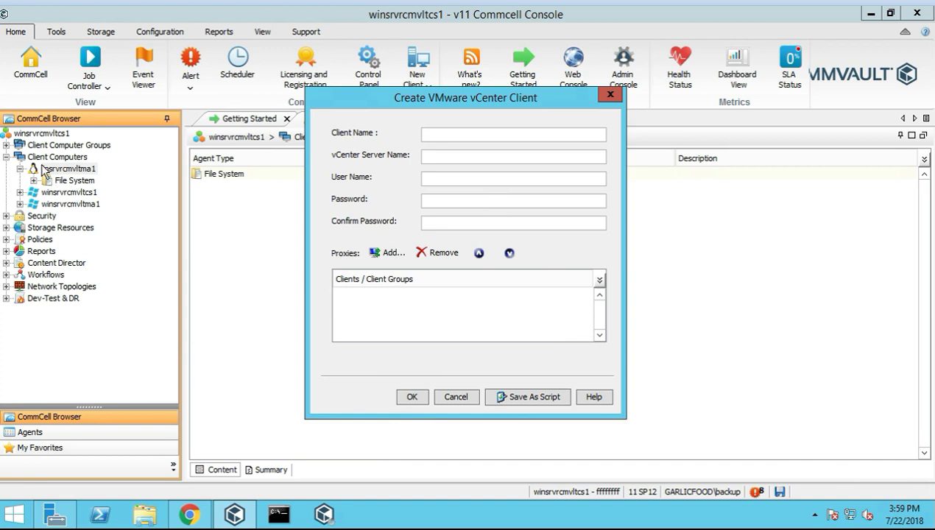
pyautogui.click(610, 94)
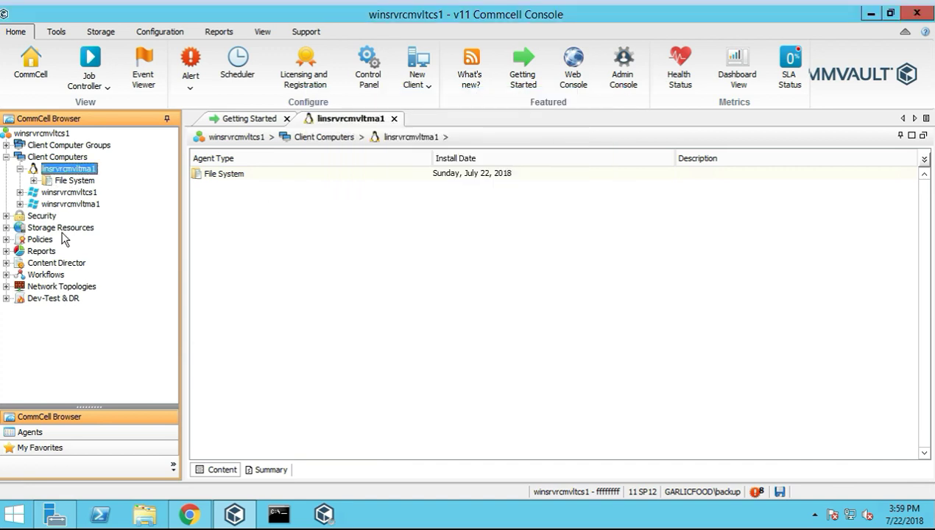
# Open winsrvrcmvltcs1[Virtual Server] from the Agents pane, showing no instances, then return to the CommCell Browser
pyautogui.click(7, 228)
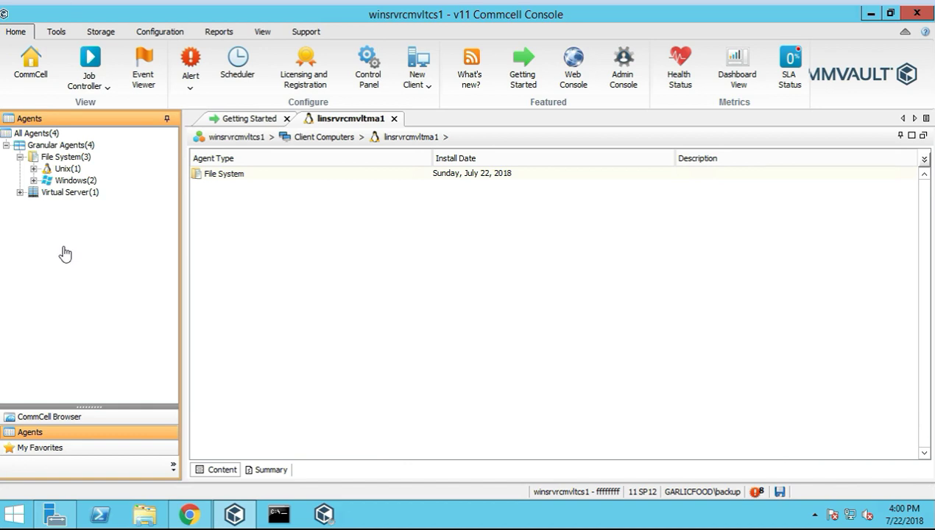
pyautogui.click(43, 416)
pyautogui.click(31, 434)
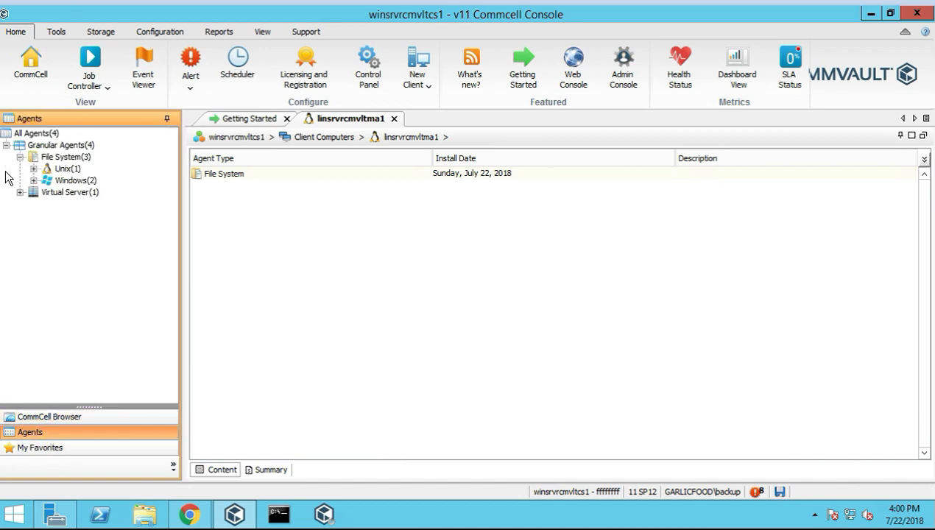
pyautogui.click(20, 192)
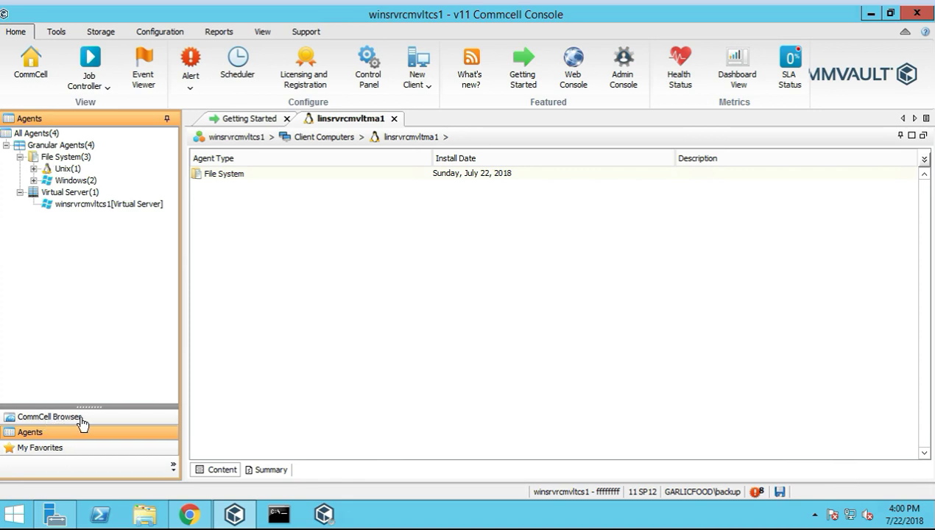
pyautogui.click(54, 420)
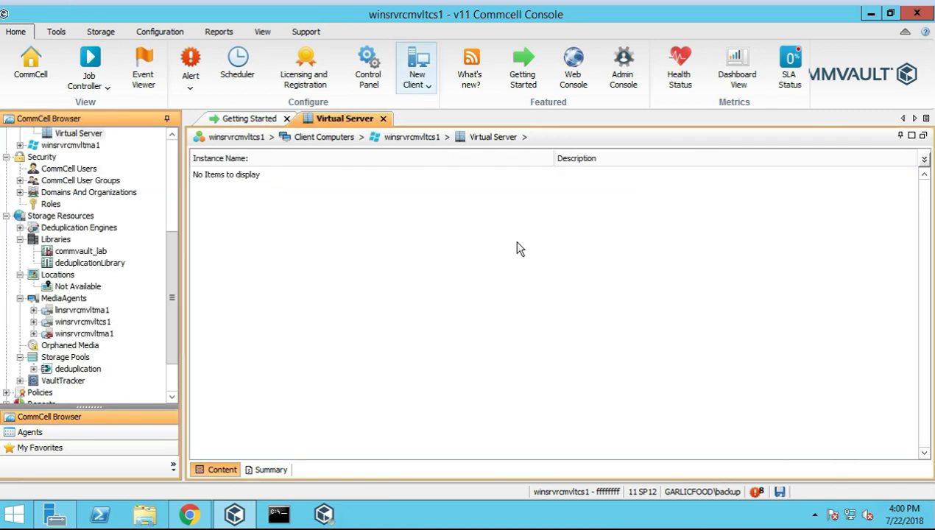
pyautogui.click(884, 325)
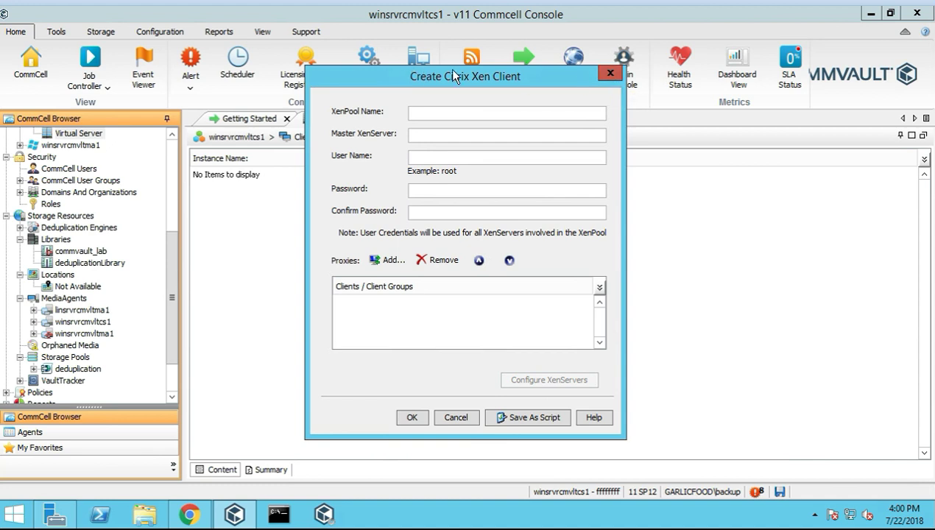
pyautogui.click(608, 75)
pyautogui.click(417, 64)
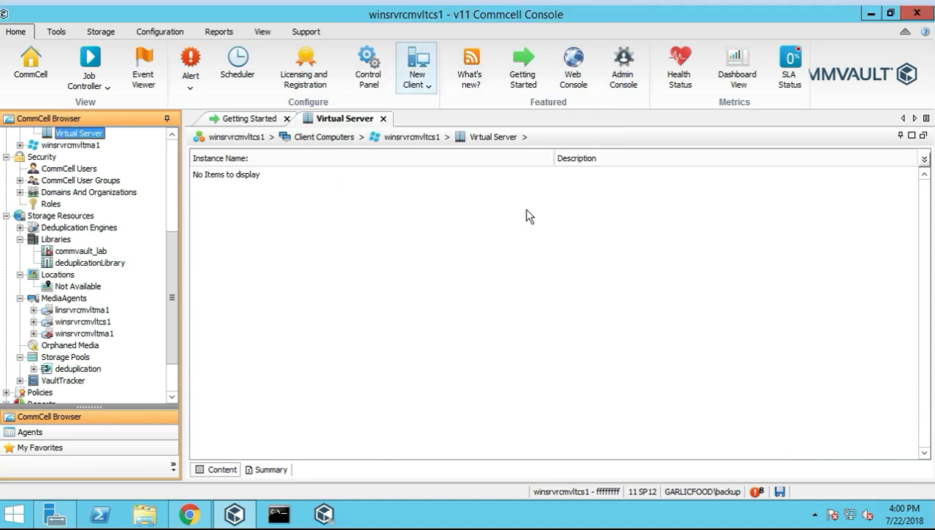
pyautogui.scroll(-3, 825, 351)
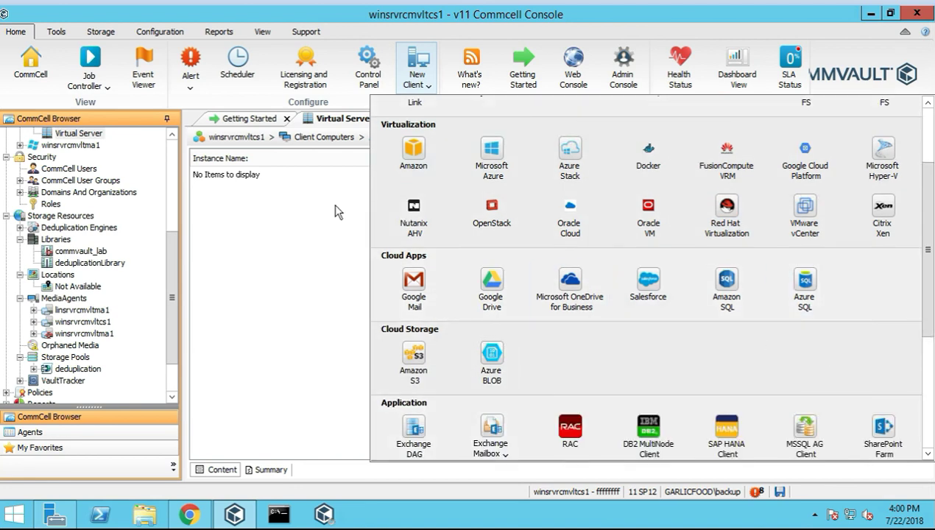
pyautogui.click(408, 291)
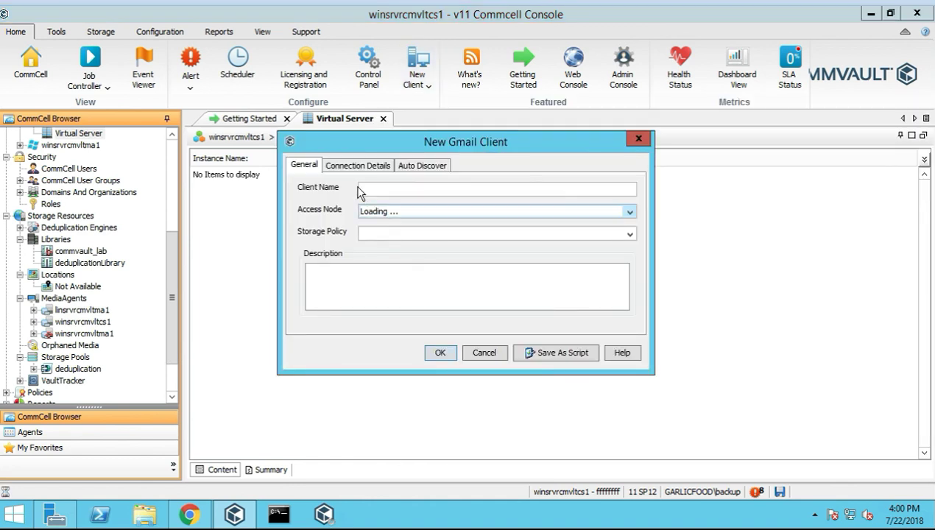
pyautogui.click(422, 166)
pyautogui.click(352, 166)
pyautogui.click(305, 165)
pyautogui.click(639, 142)
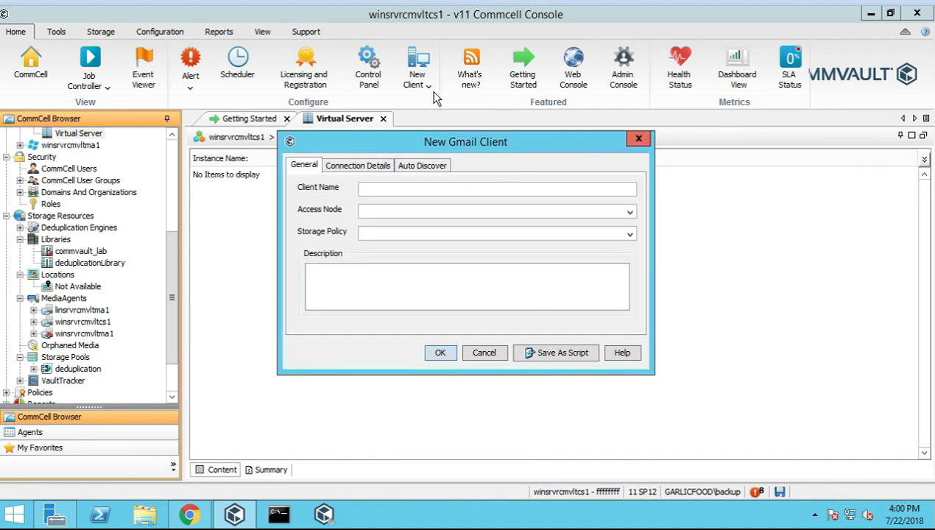
pyautogui.click(417, 74)
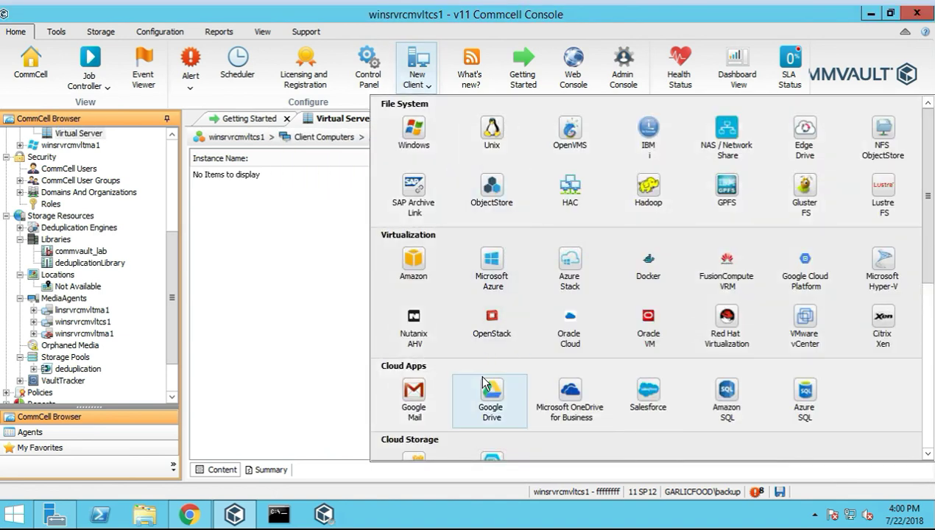
pyautogui.scroll(-1, 492, 383)
pyautogui.click(505, 355)
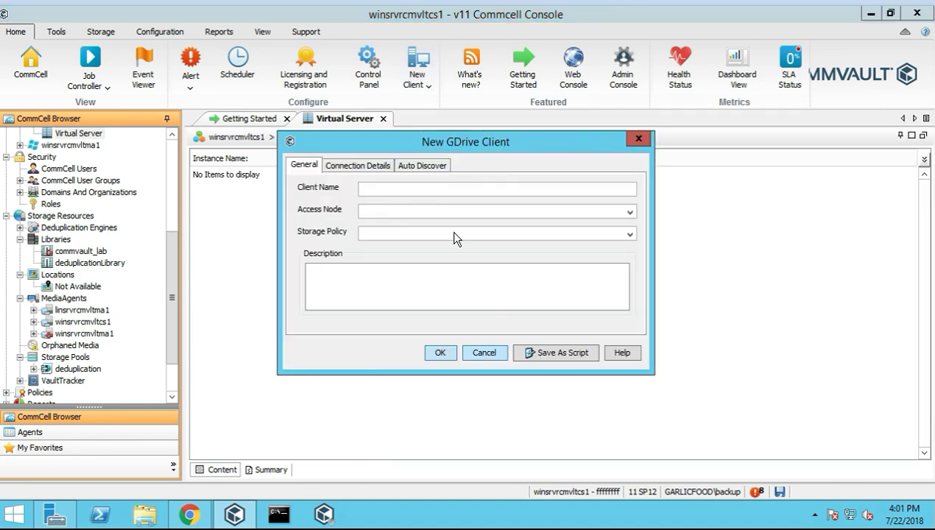
pyautogui.click(639, 142)
pyautogui.click(418, 74)
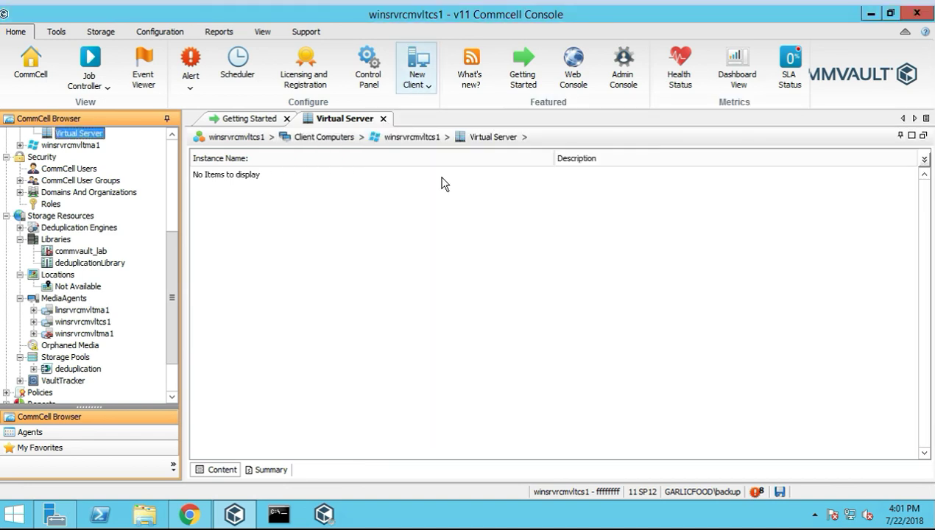
pyautogui.scroll(-1, 535, 372)
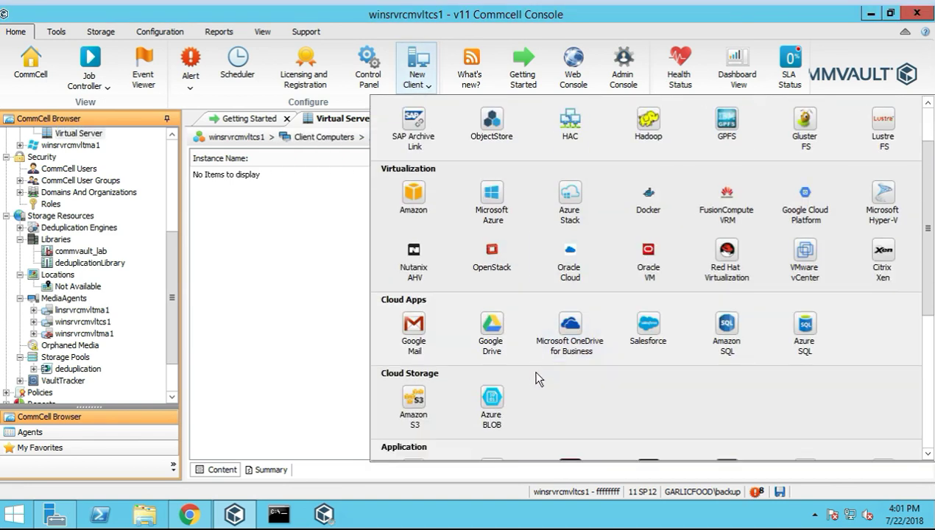
pyautogui.click(569, 329)
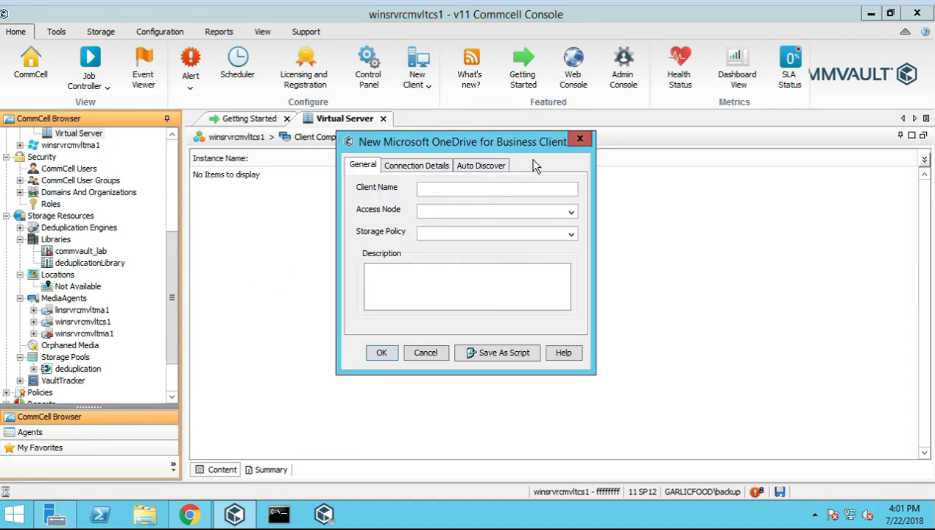
pyautogui.click(580, 141)
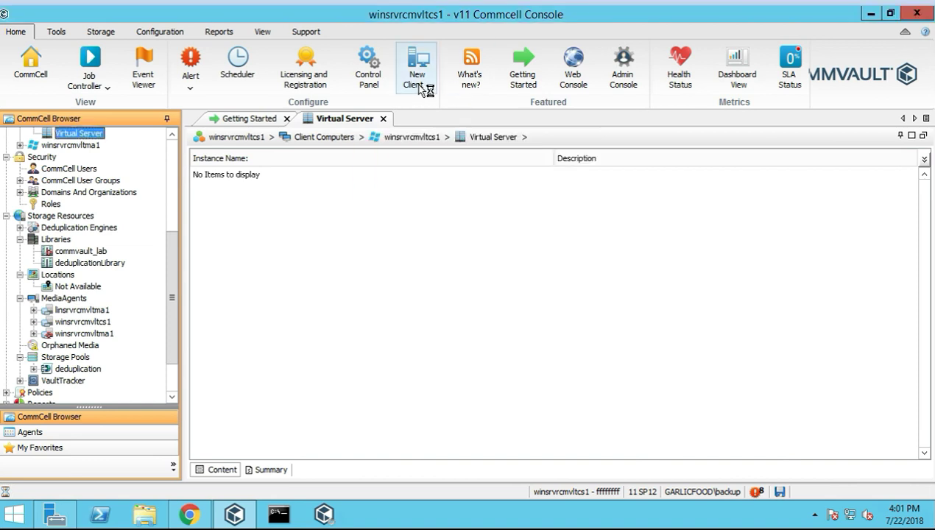
# Open the New Client gallery and scroll down to the Cloud Apps and Cloud Storage groups
pyautogui.click(417, 69)
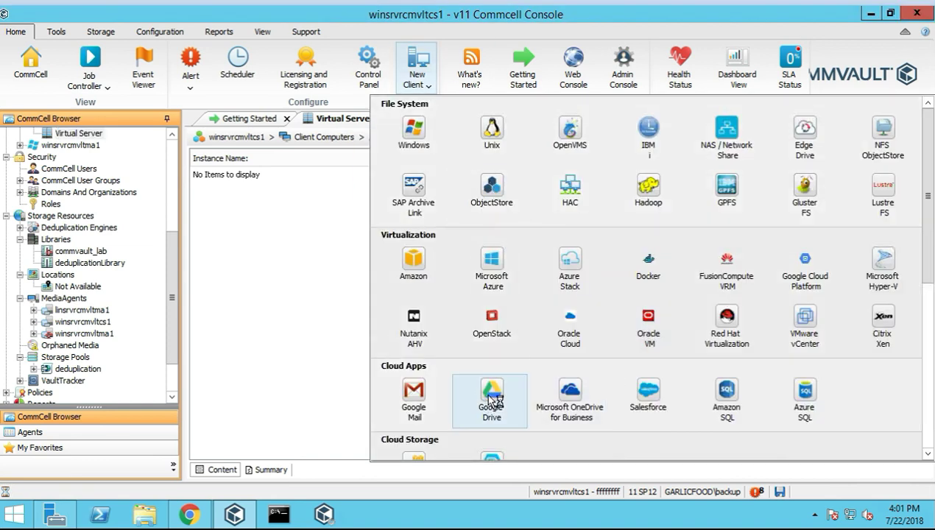
pyautogui.scroll(-2, 530, 402)
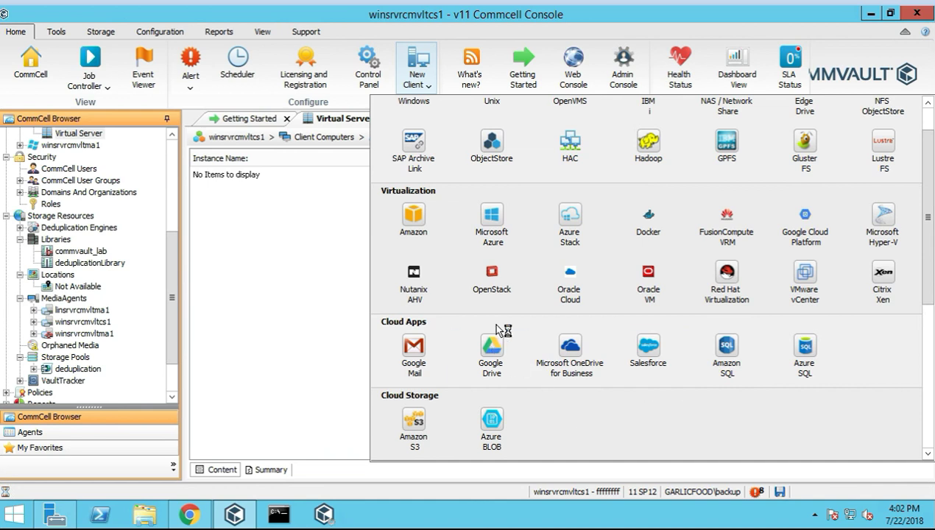
pyautogui.click(648, 348)
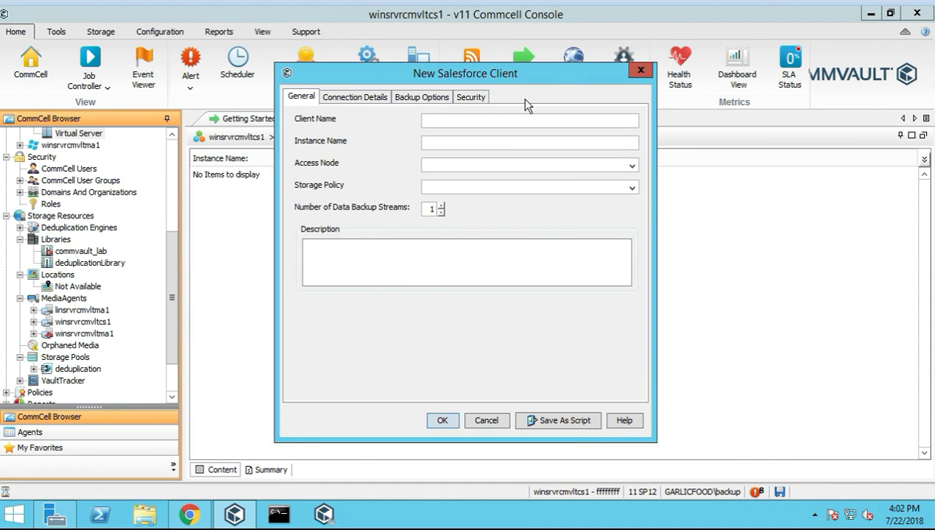
pyautogui.click(640, 72)
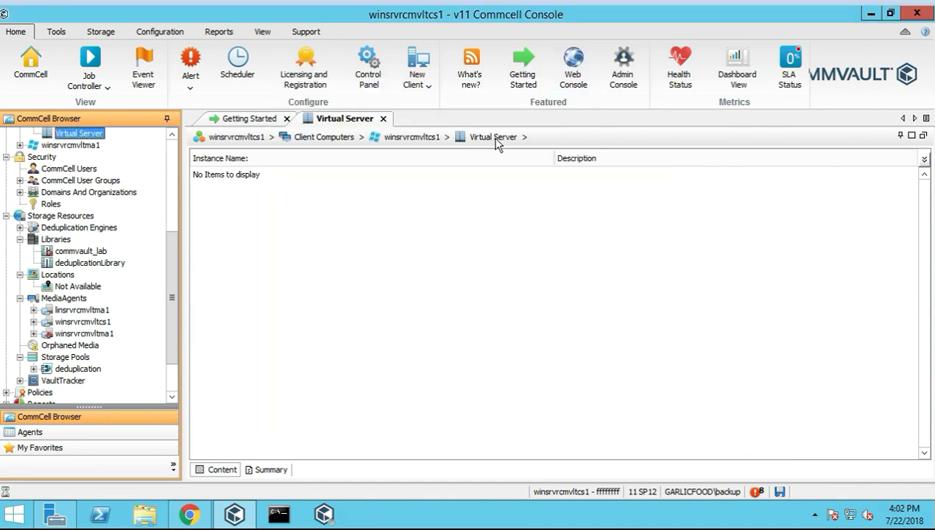
pyautogui.click(413, 79)
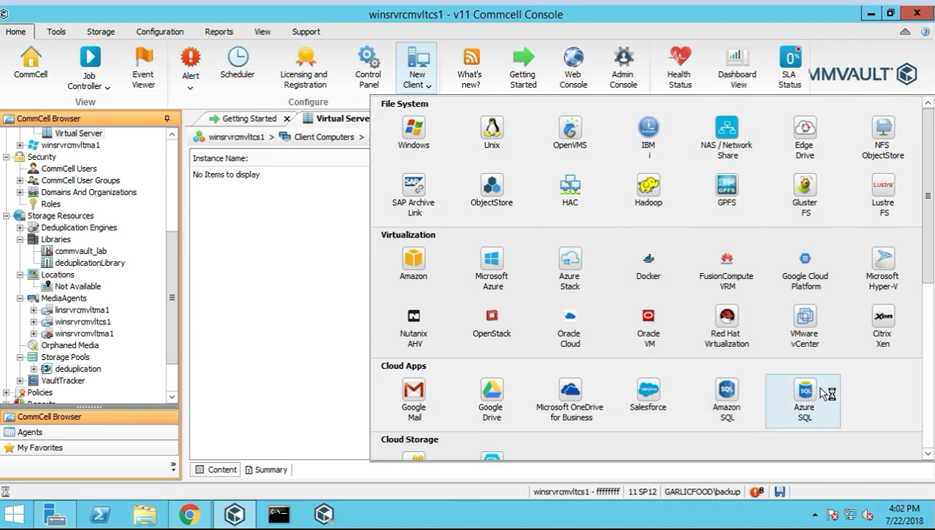
pyautogui.scroll(-1, 818, 387)
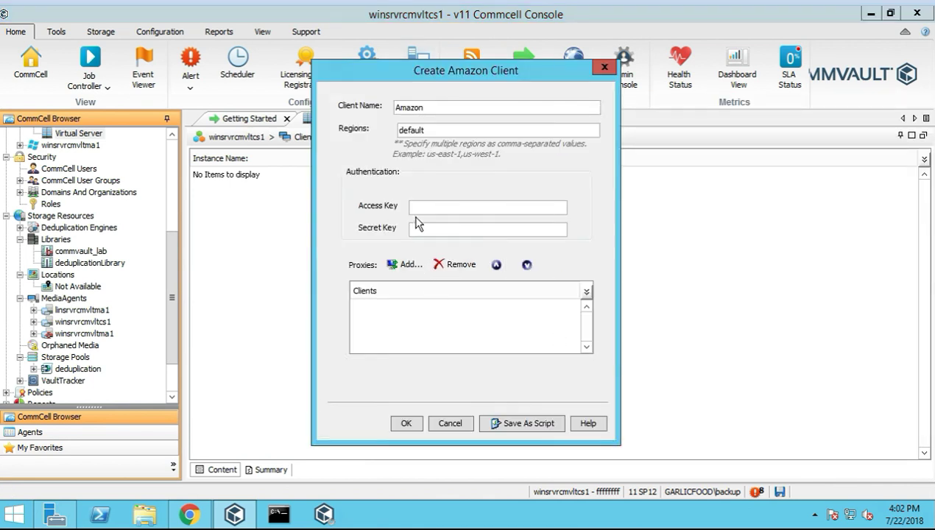
pyautogui.click(606, 68)
pyautogui.click(427, 88)
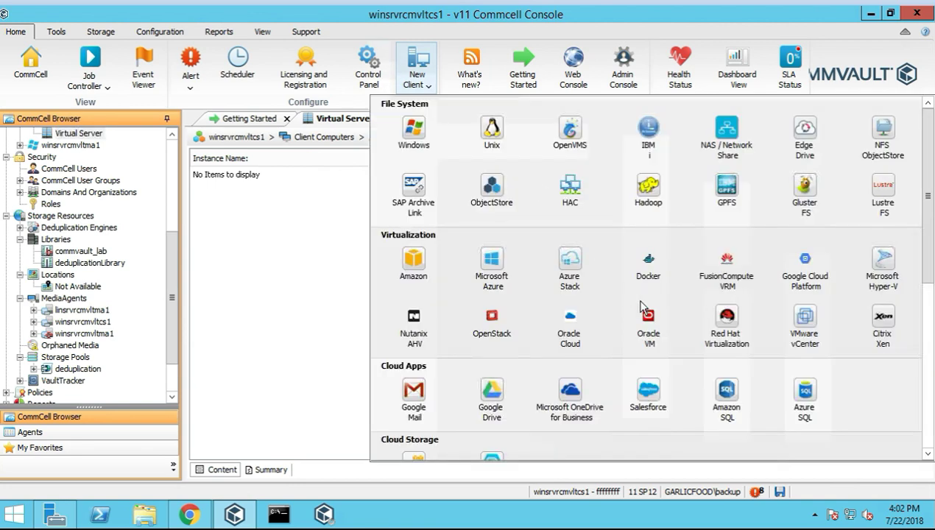
pyautogui.click(811, 395)
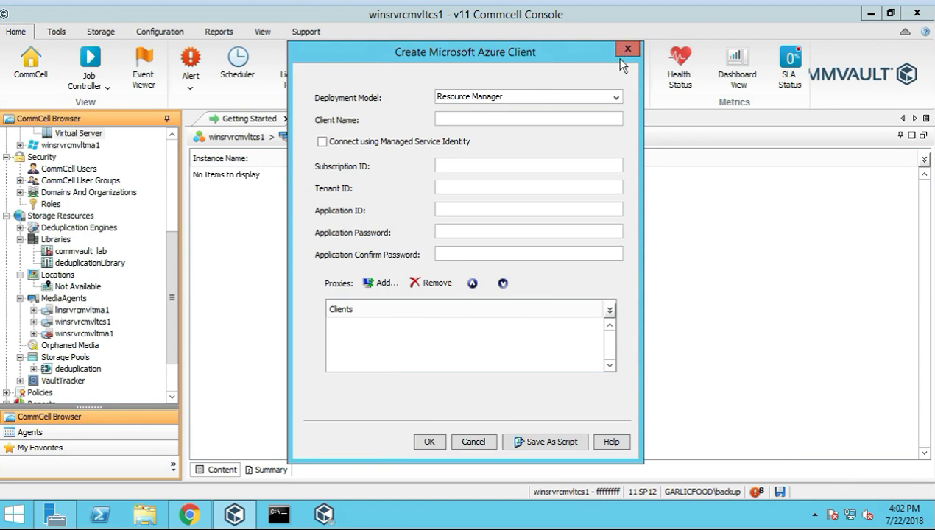
pyautogui.click(616, 97)
pyautogui.click(627, 49)
pyautogui.click(414, 73)
pyautogui.scroll(-3, 637, 398)
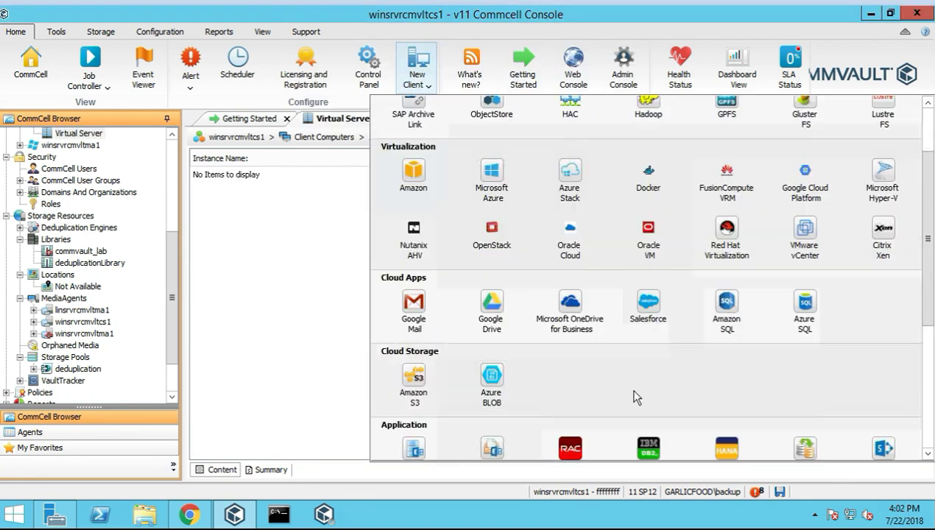
pyautogui.scroll(-3, 637, 397)
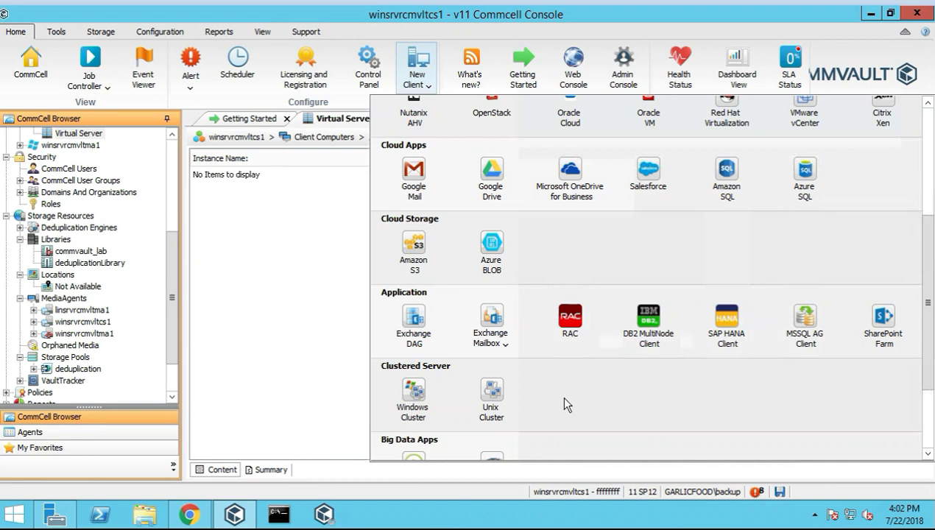
pyautogui.click(417, 251)
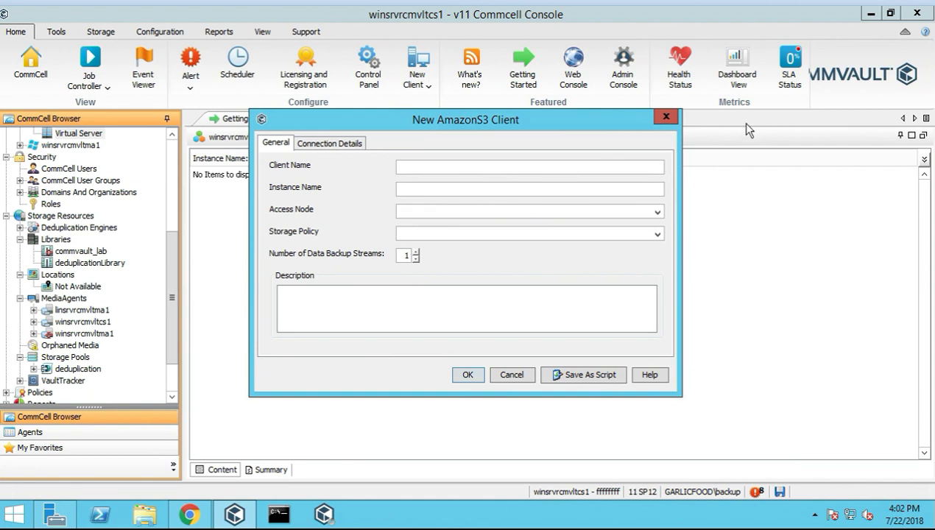
pyautogui.click(665, 118)
pyautogui.click(417, 66)
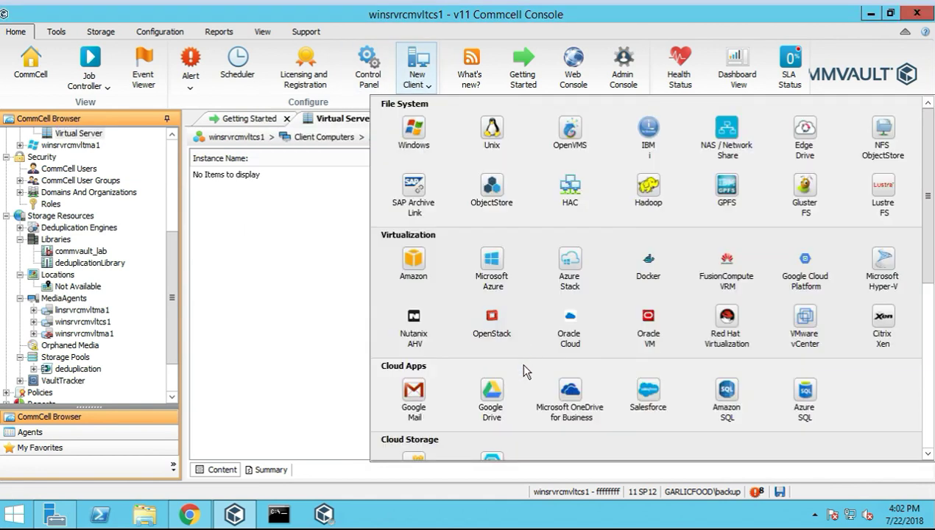
pyautogui.scroll(-3, 515, 372)
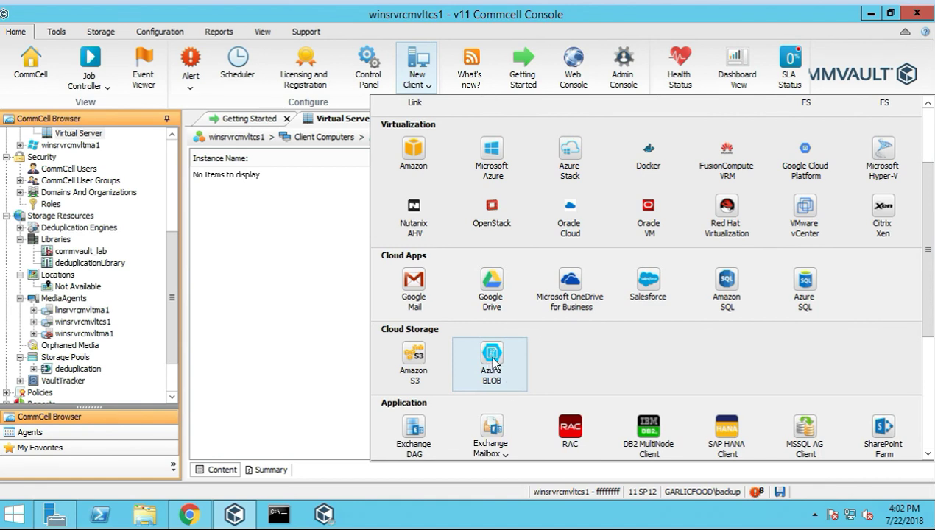
pyautogui.click(493, 361)
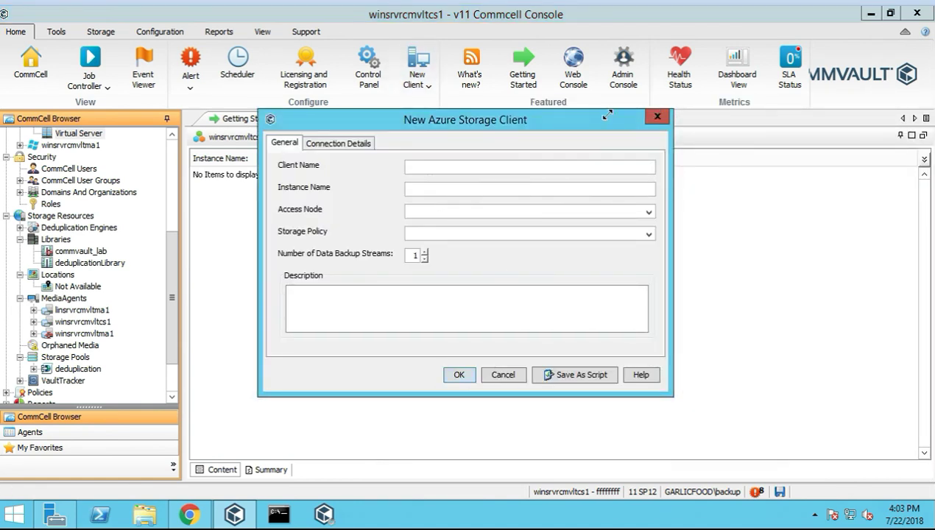
pyautogui.click(657, 117)
pyautogui.click(418, 66)
pyautogui.scroll(-2, 571, 388)
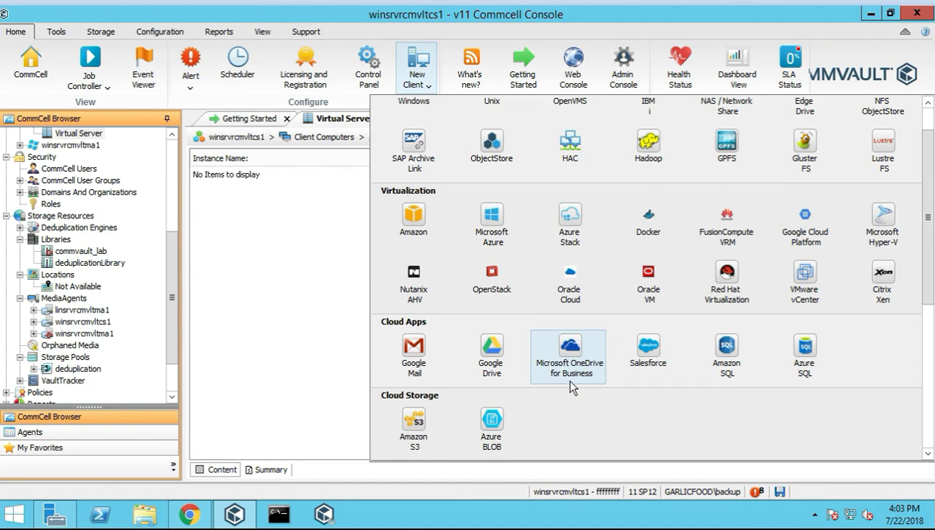
pyautogui.scroll(-2, 515, 398)
pyautogui.scroll(-3, 424, 331)
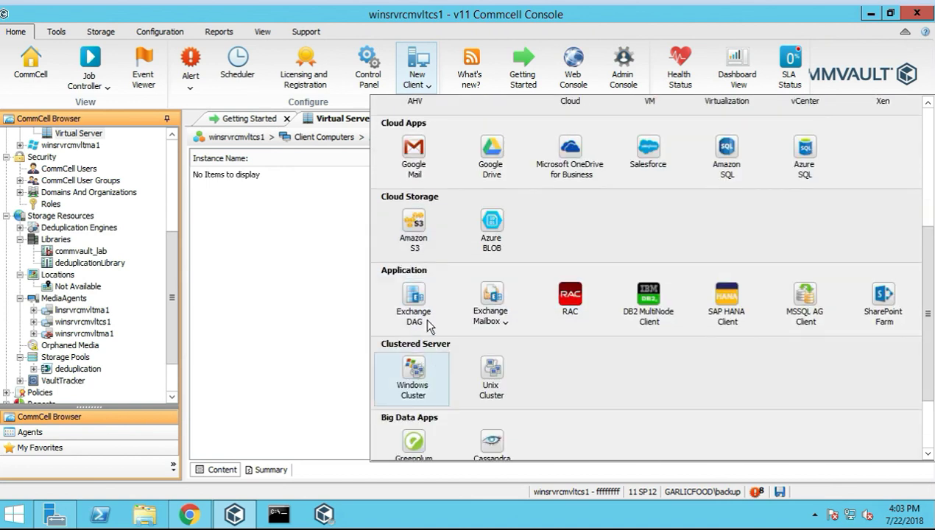
pyautogui.scroll(-3, 508, 245)
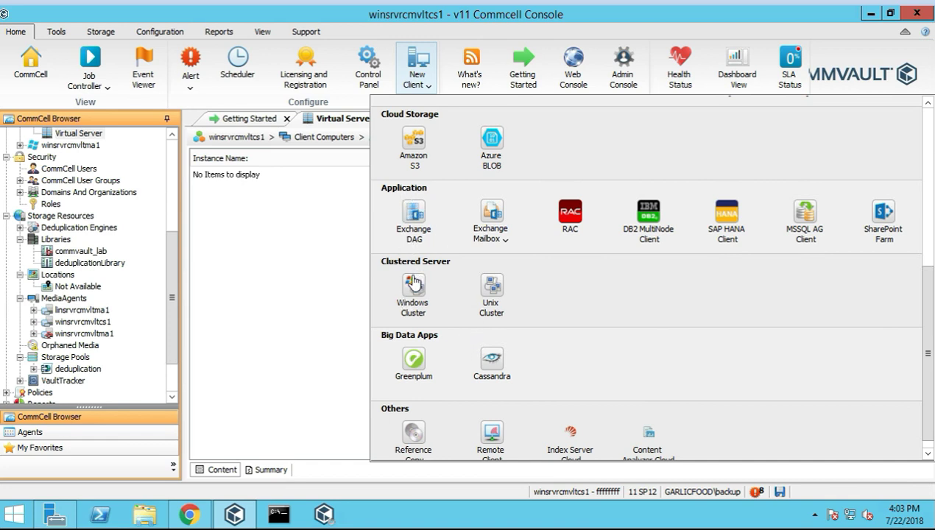
pyautogui.click(416, 215)
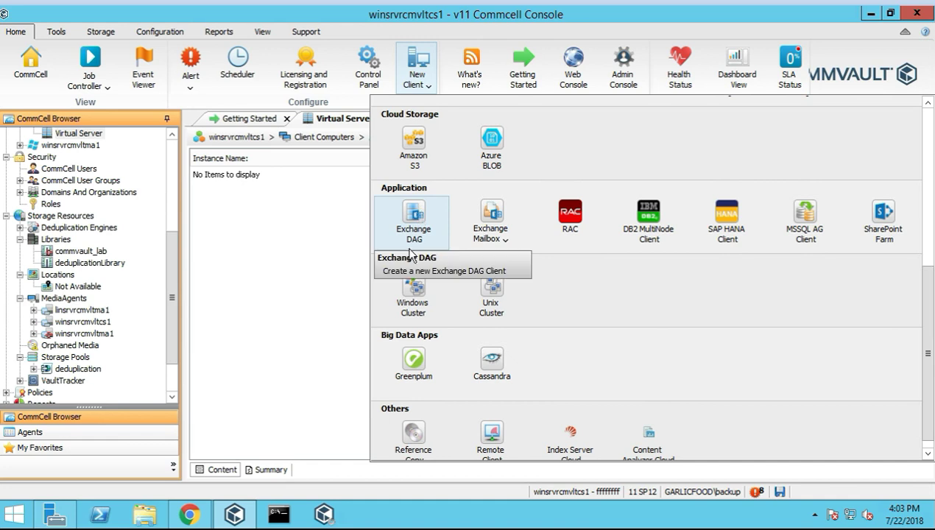
pyautogui.click(414, 229)
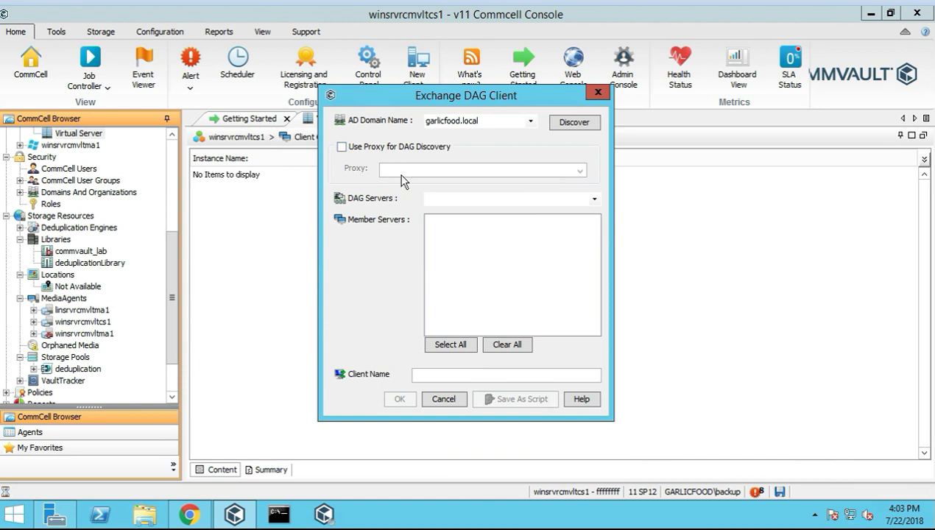
pyautogui.click(596, 95)
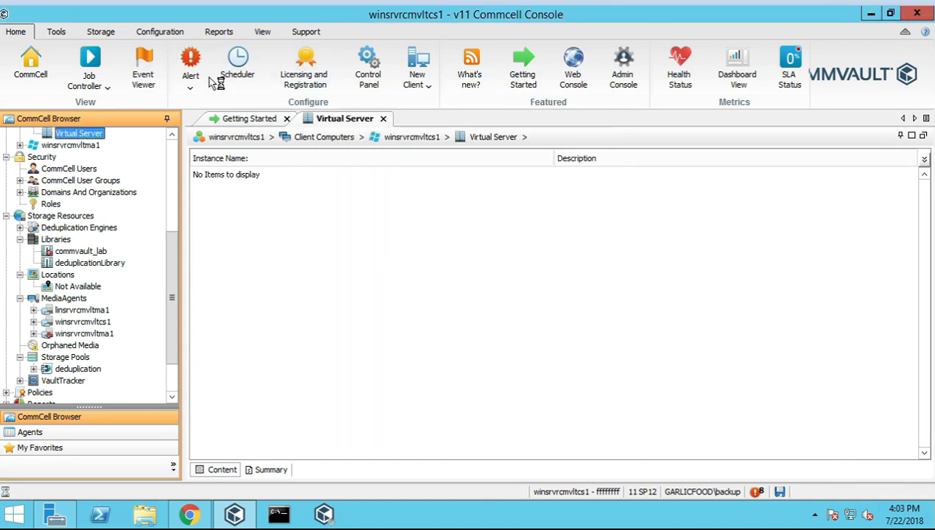
pyautogui.click(417, 77)
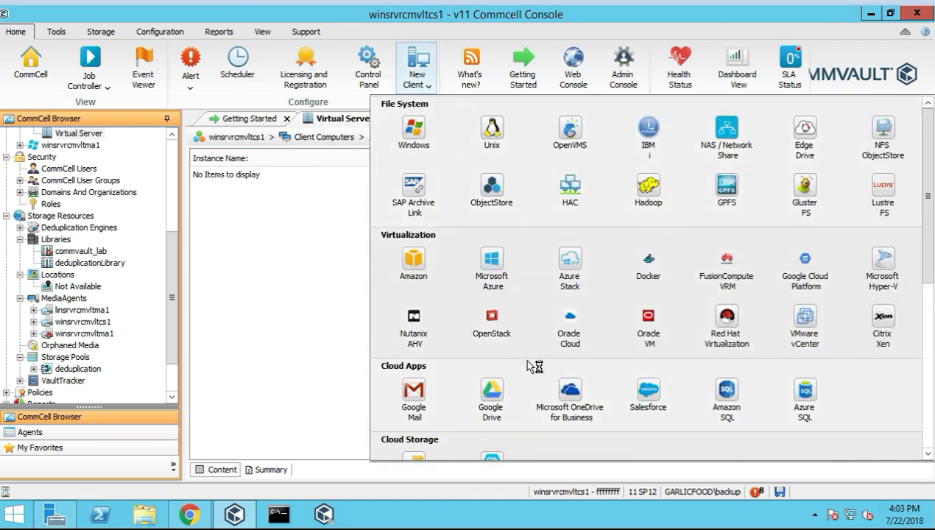
pyautogui.scroll(-8, 530, 366)
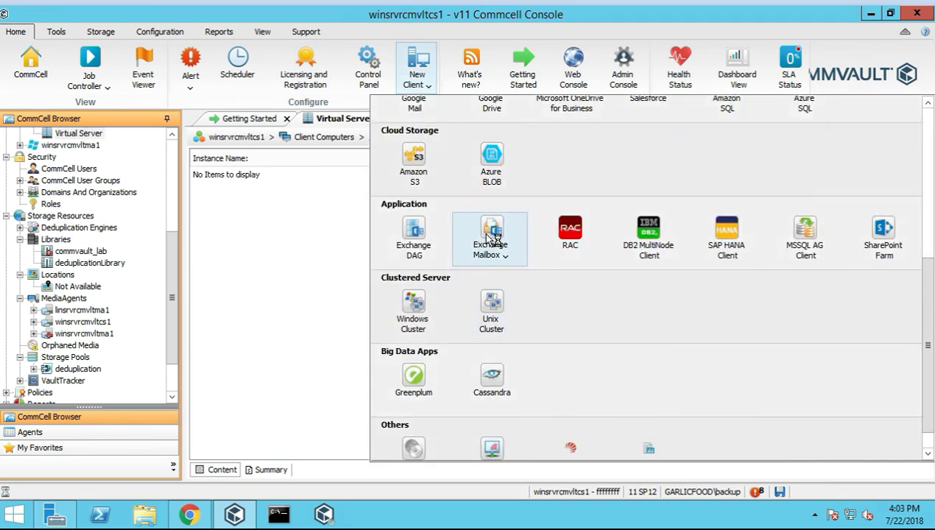
pyautogui.click(492, 237)
pyautogui.click(558, 289)
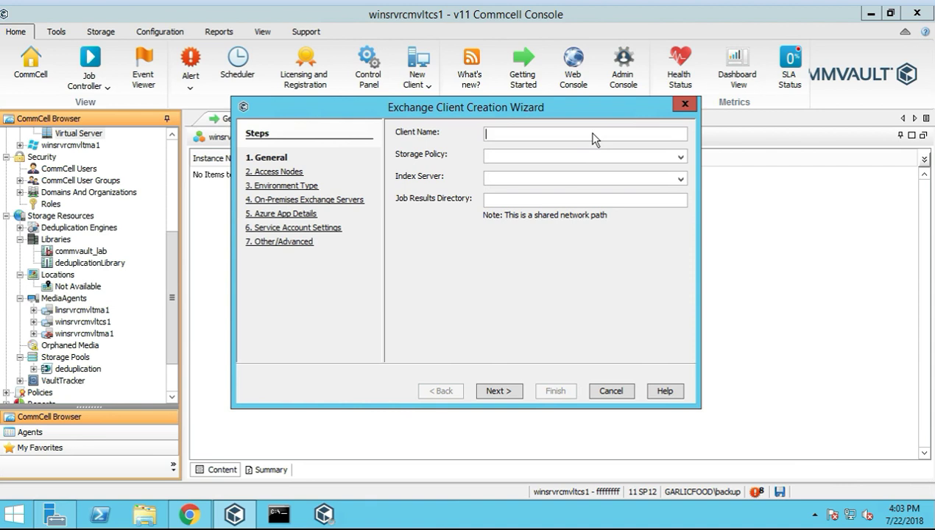
pyautogui.write('stset')
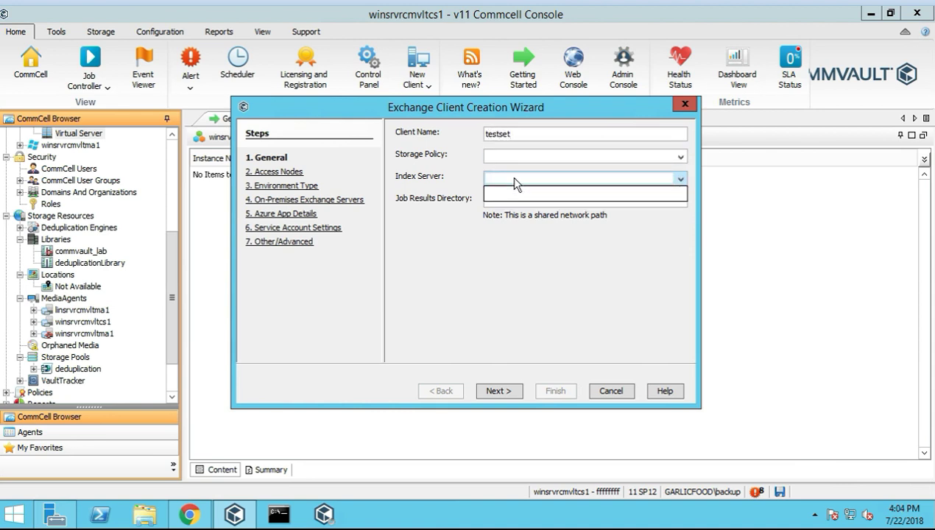
pyautogui.click(292, 175)
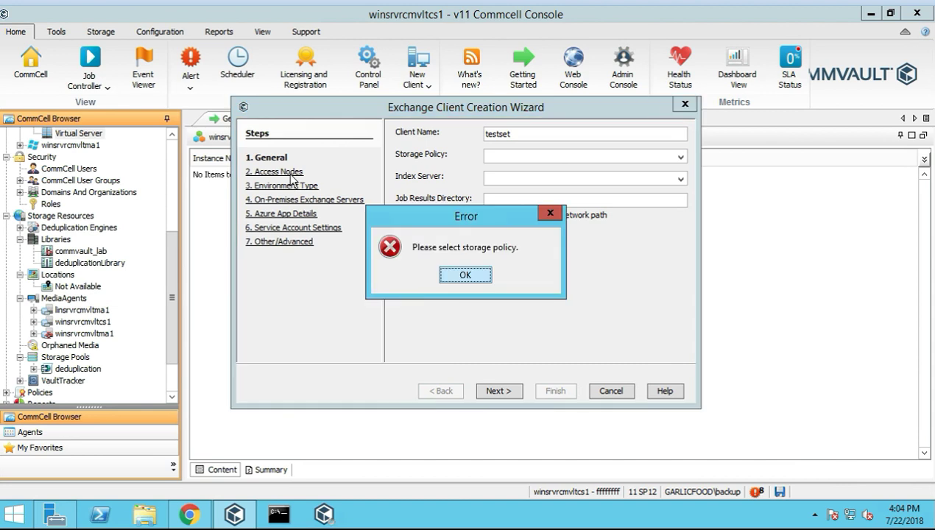
pyautogui.click(466, 275)
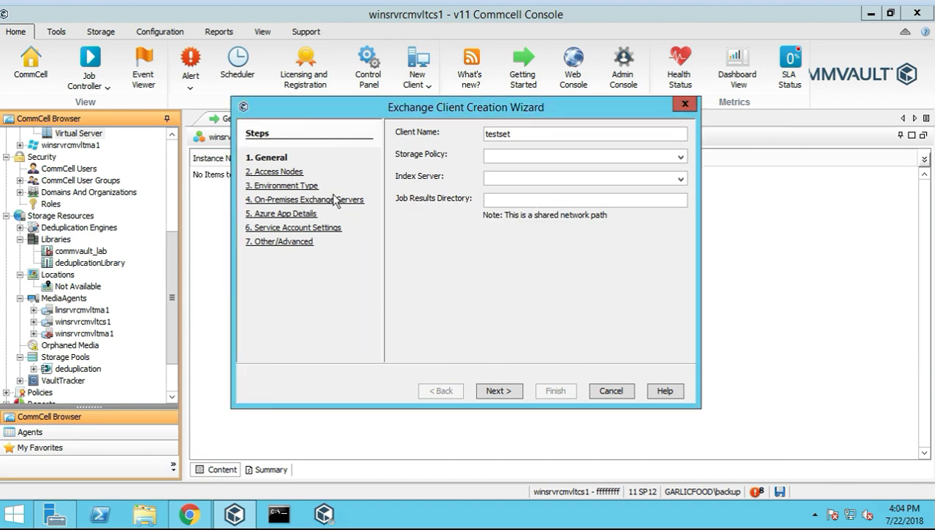
pyautogui.click(346, 228)
pyautogui.click(464, 275)
pyautogui.click(612, 391)
pyautogui.click(417, 70)
pyautogui.scroll(-2, 560, 358)
pyautogui.scroll(-3, 559, 353)
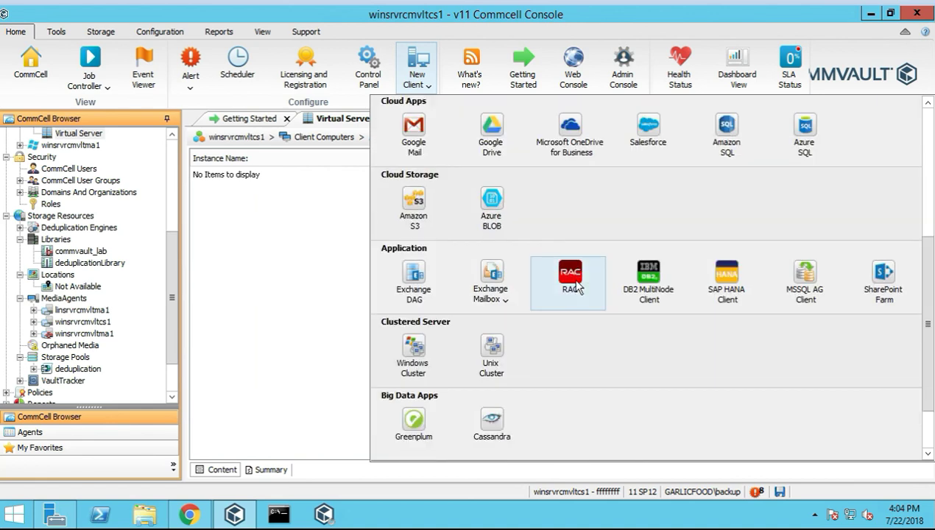
# Open the Oracle RAC client form, glance at its storage policies, and close it
pyautogui.click(575, 283)
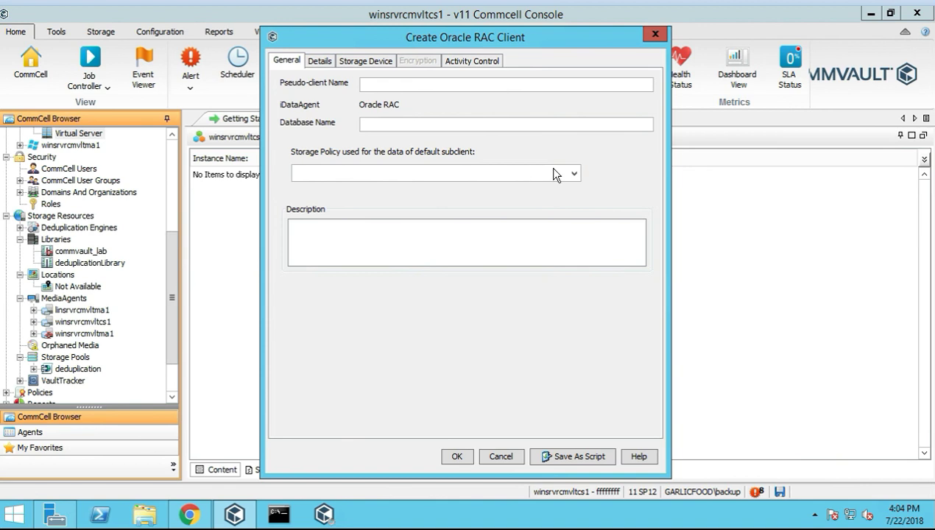
pyautogui.click(573, 174)
pyautogui.click(653, 35)
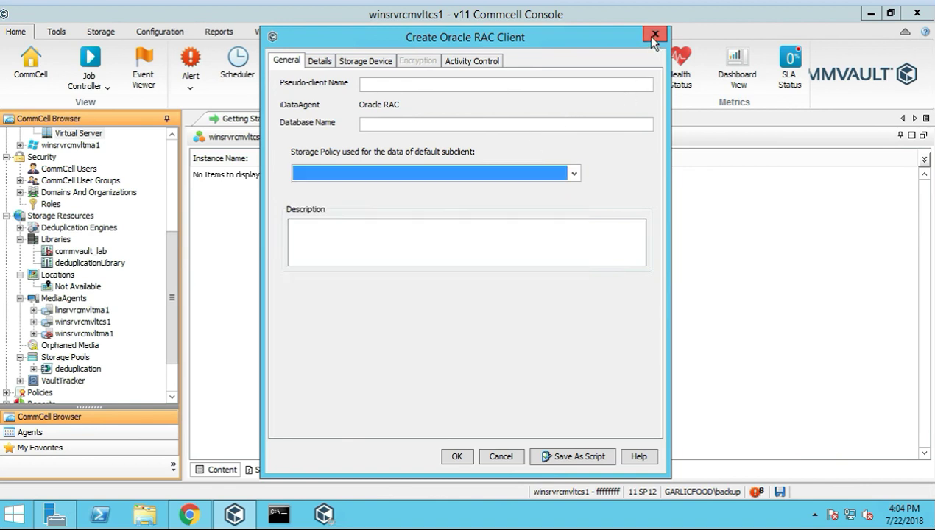
pyautogui.click(652, 36)
# Open the DB2 MultiNode client form from New Client and close it blank
pyautogui.click(417, 70)
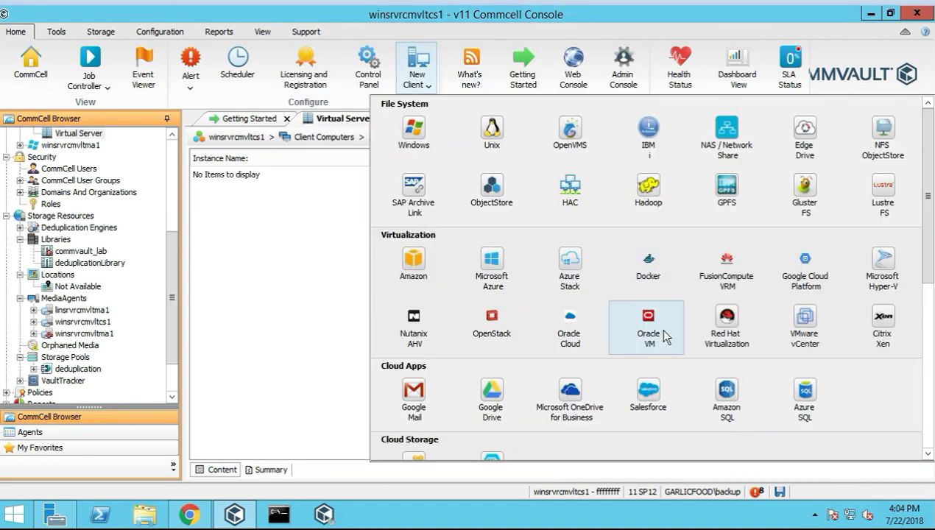
pyautogui.scroll(-1, 653, 371)
pyautogui.scroll(-1, 653, 371)
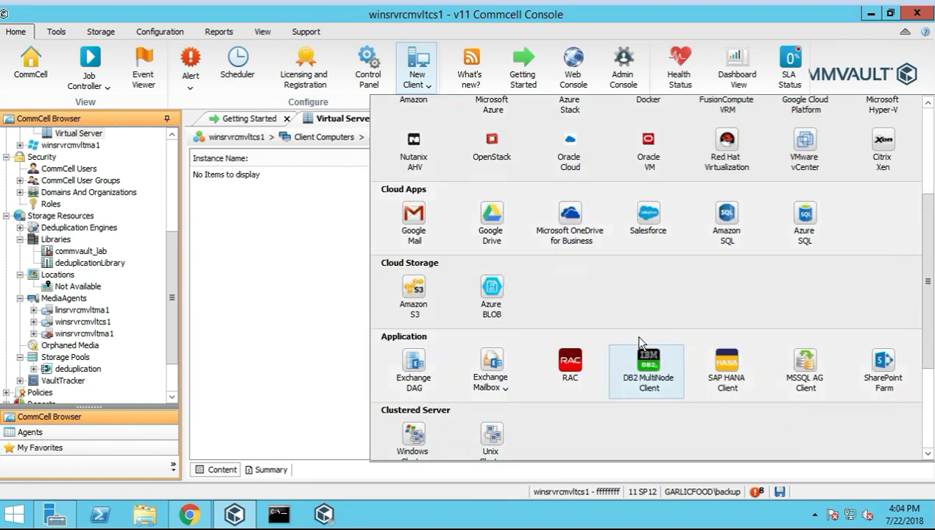
pyautogui.click(666, 363)
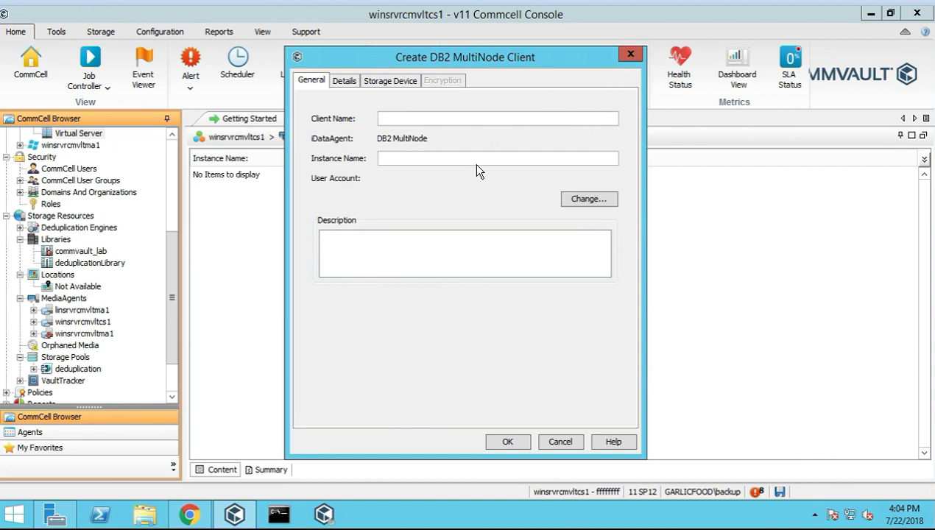
pyautogui.click(630, 53)
pyautogui.click(418, 73)
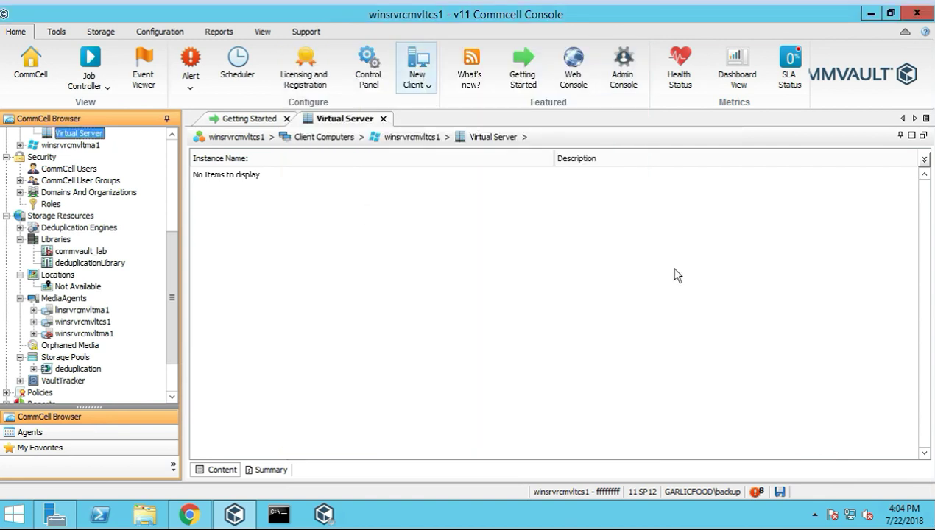
pyautogui.scroll(-5, 727, 361)
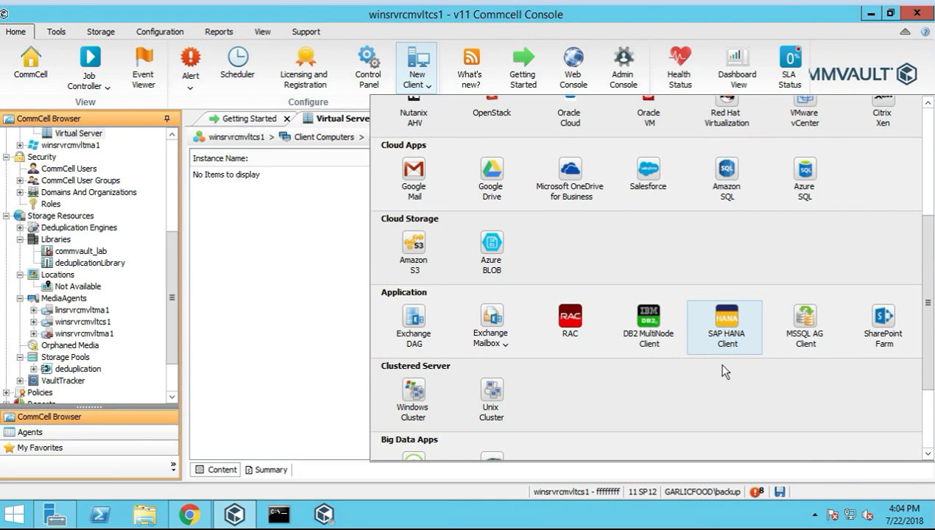
pyautogui.click(711, 325)
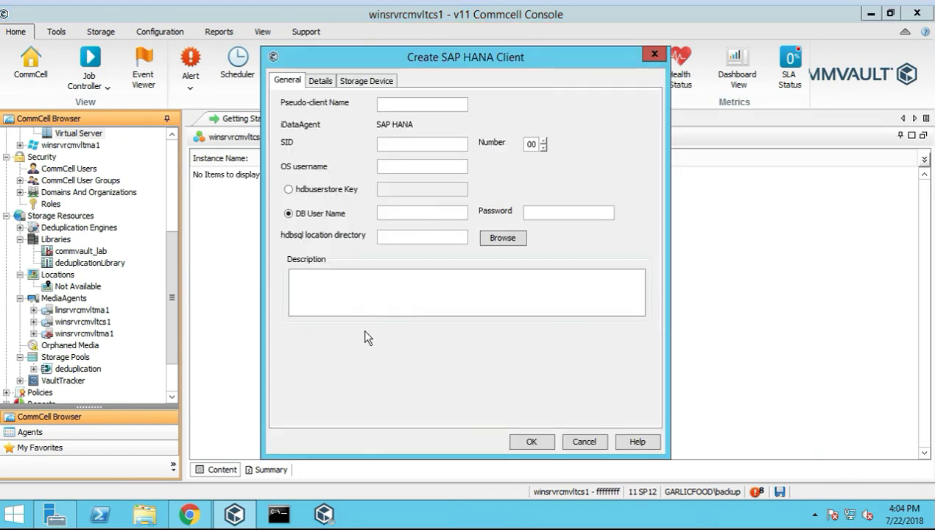
pyautogui.click(317, 82)
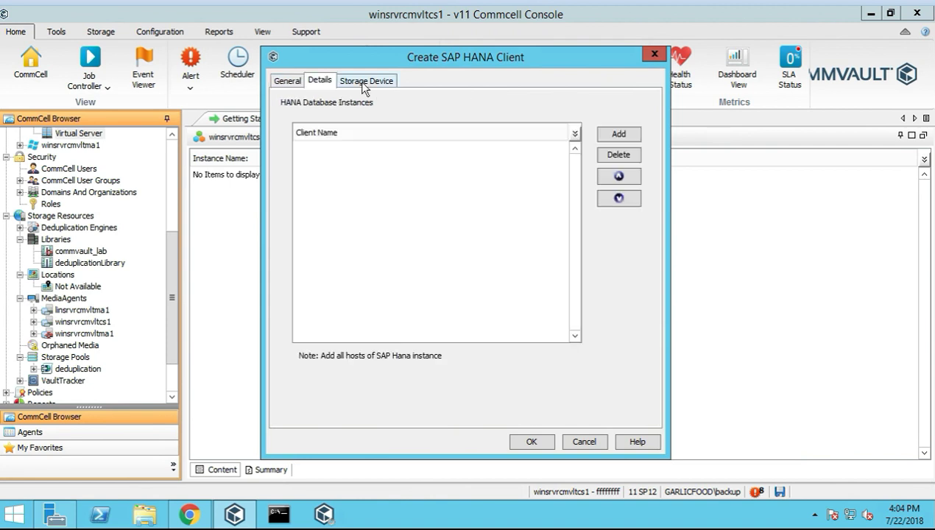
pyautogui.click(364, 84)
pyautogui.click(284, 84)
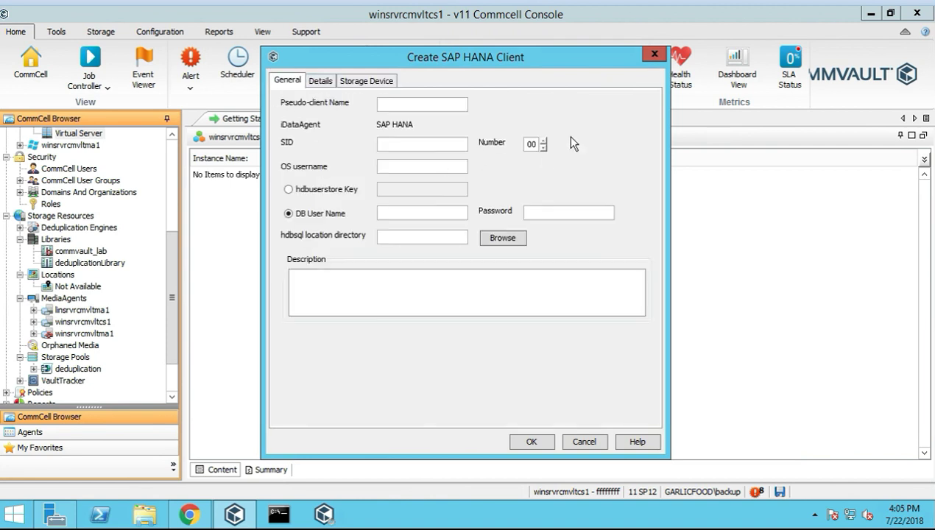
pyautogui.click(653, 54)
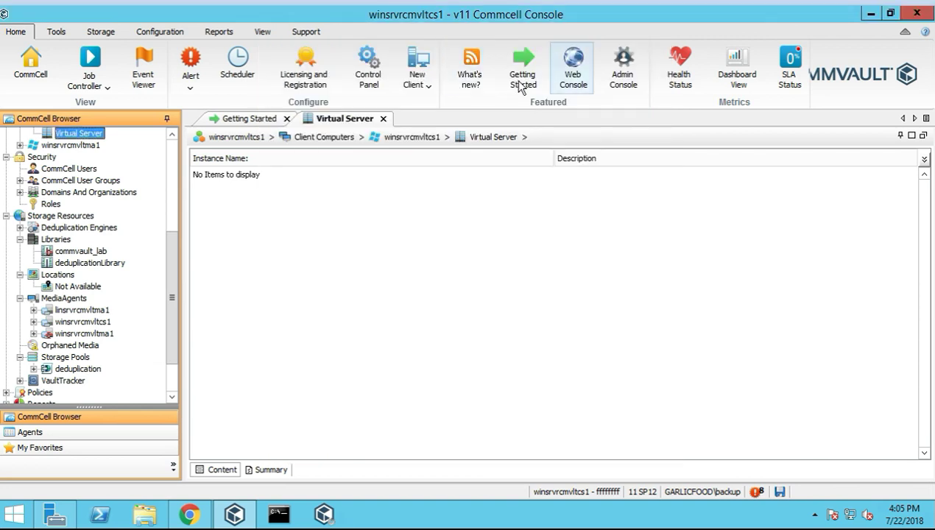
pyautogui.scroll(-5, 757, 391)
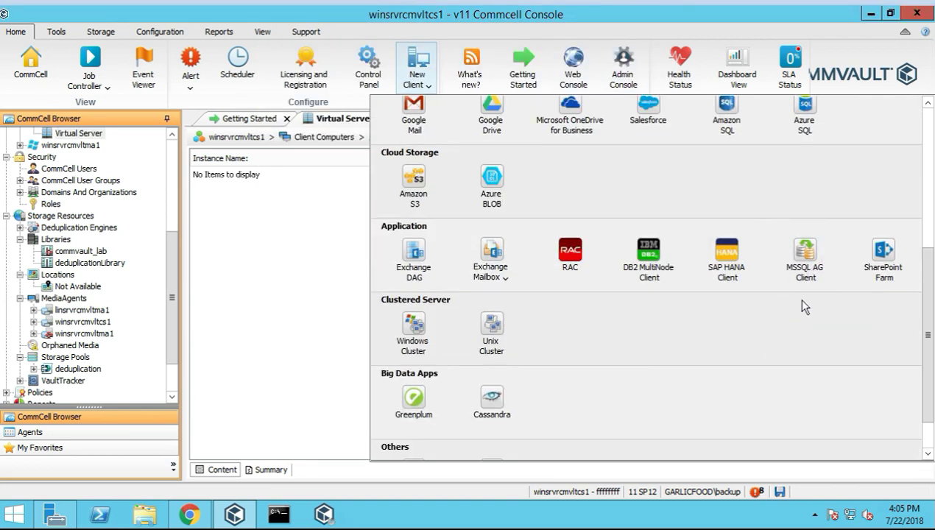
pyautogui.click(789, 272)
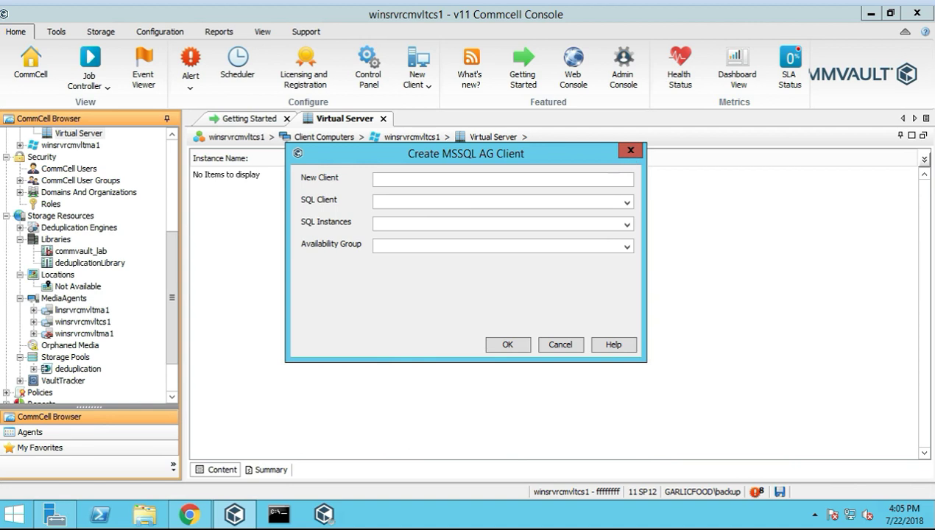
pyautogui.click(630, 149)
pyautogui.click(417, 80)
pyautogui.scroll(-5, 844, 381)
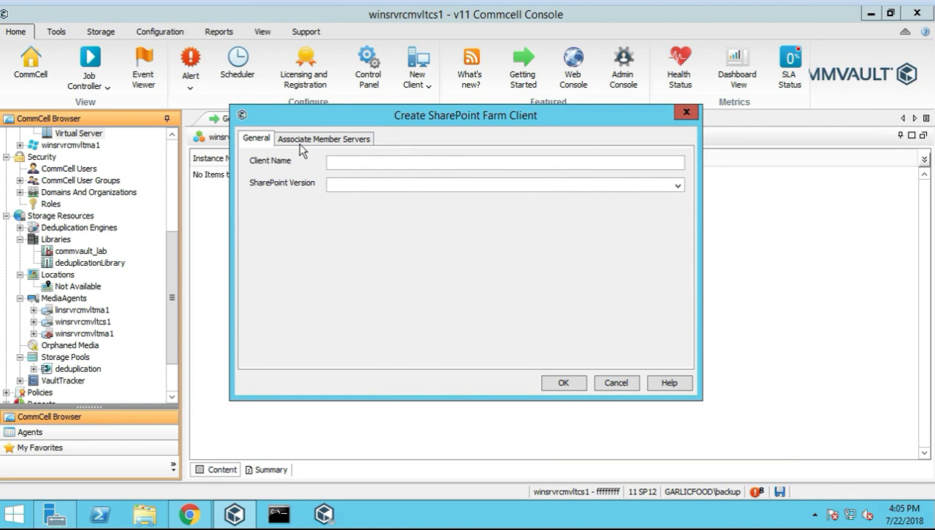
pyautogui.click(297, 140)
pyautogui.click(257, 140)
pyautogui.click(676, 188)
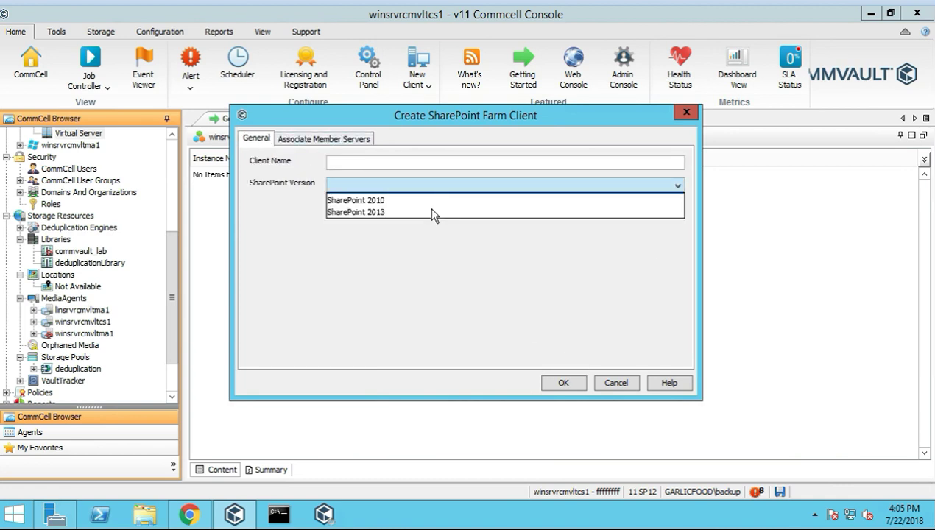
pyautogui.click(612, 384)
pyautogui.click(616, 383)
pyautogui.click(417, 70)
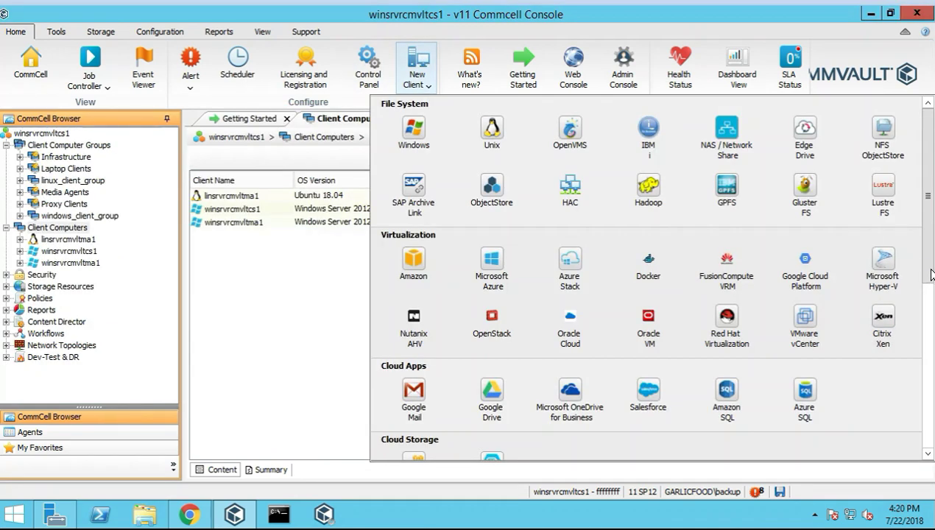
# Start a Windows Cluster client, hit the missing client name error, and abandon the wizard
pyautogui.scroll(-2, 830, 315)
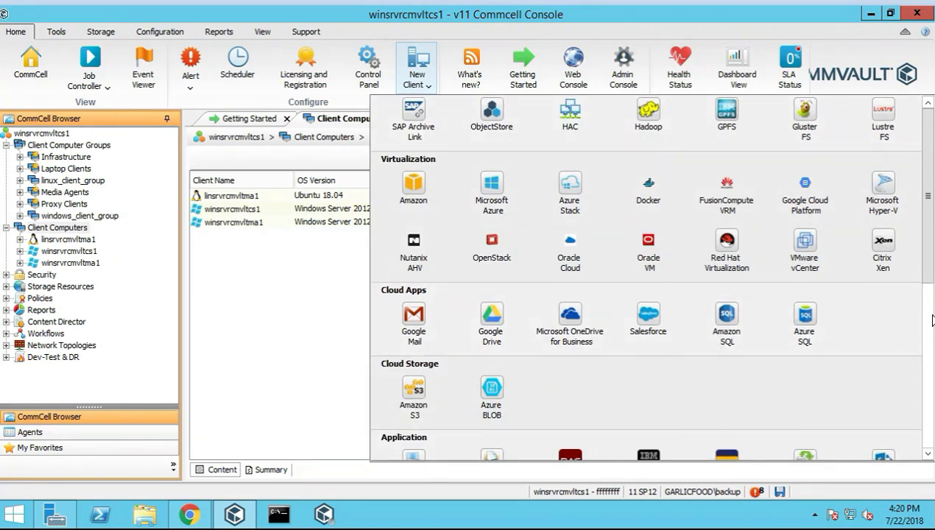
pyautogui.scroll(-6, 831, 309)
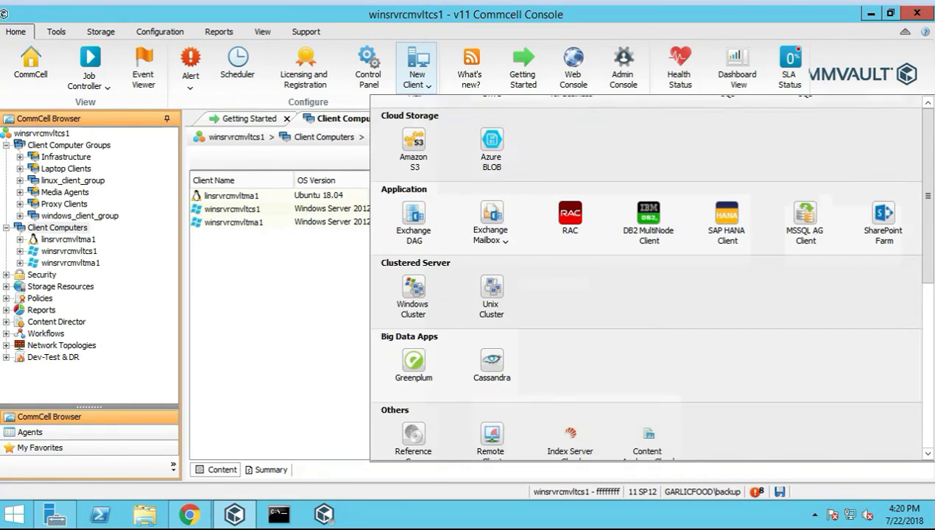
pyautogui.click(425, 300)
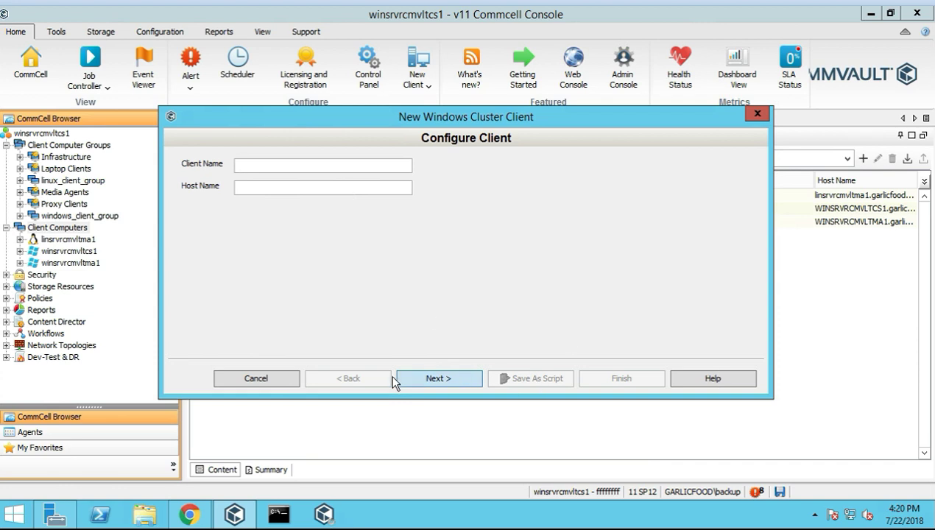
pyautogui.click(442, 380)
pyautogui.press('Return')
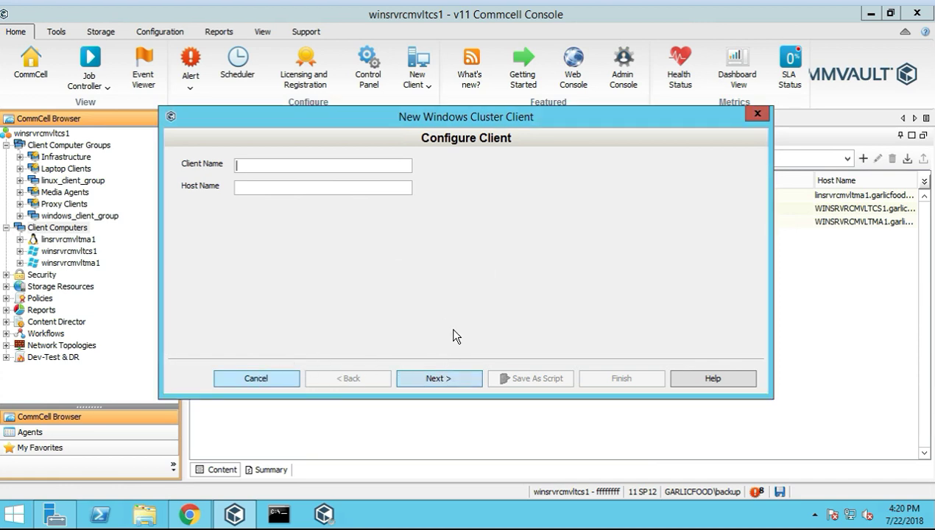
pyautogui.press('Escape')
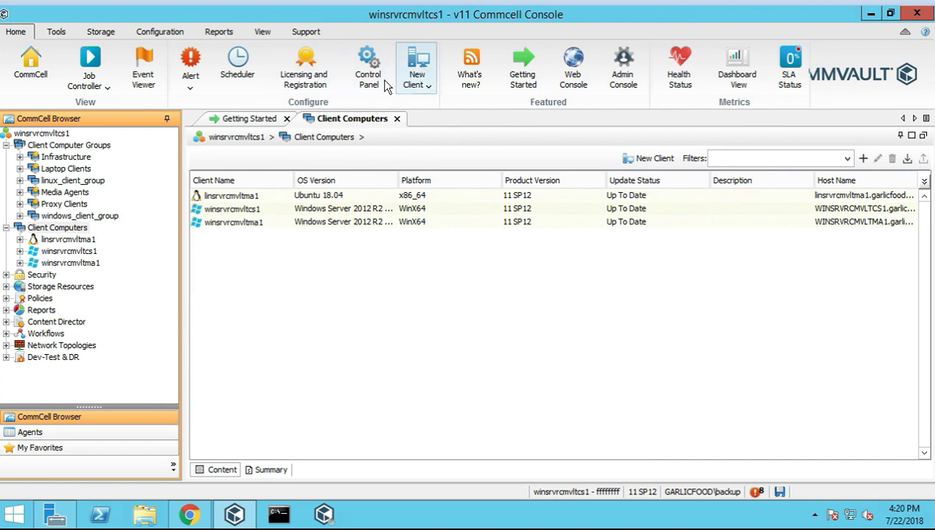
# Open the Unix Cluster client form from New Client and cancel it with both names blank
pyautogui.click(423, 74)
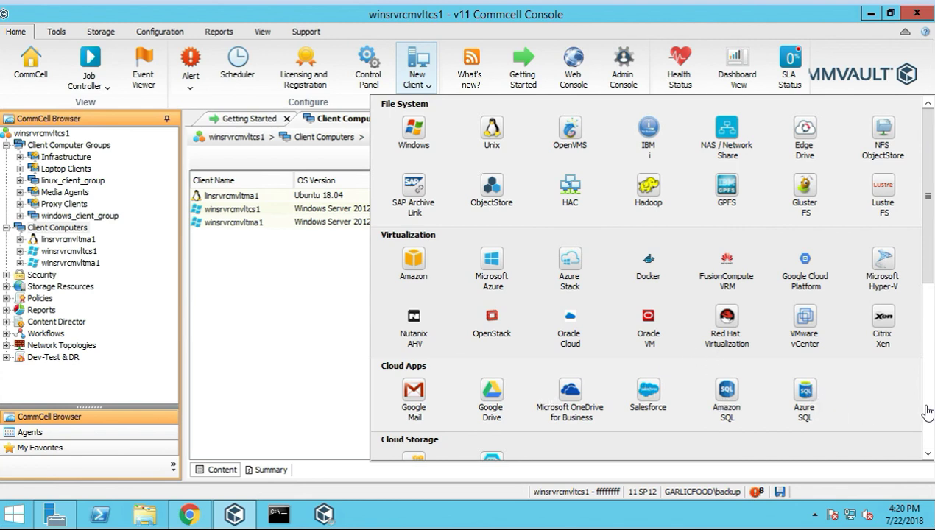
pyautogui.scroll(-2, 929, 409)
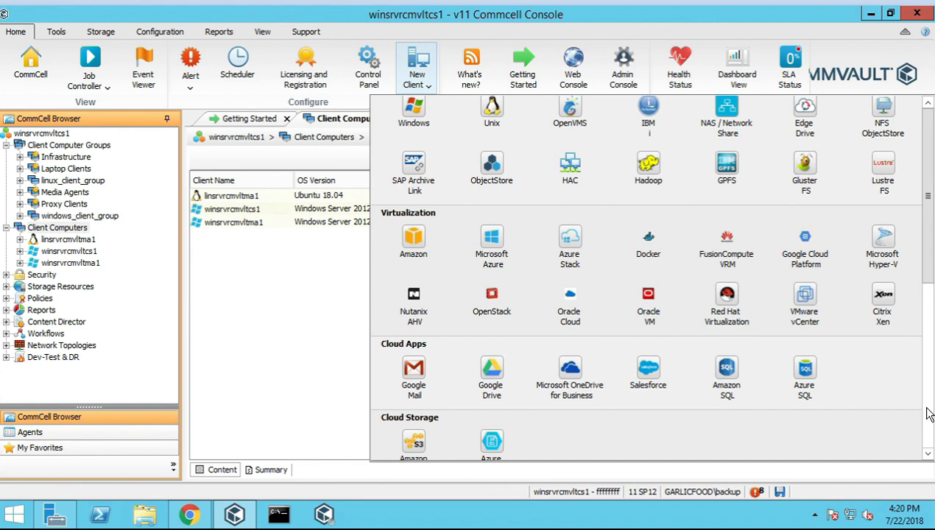
pyautogui.scroll(-5, 930, 278)
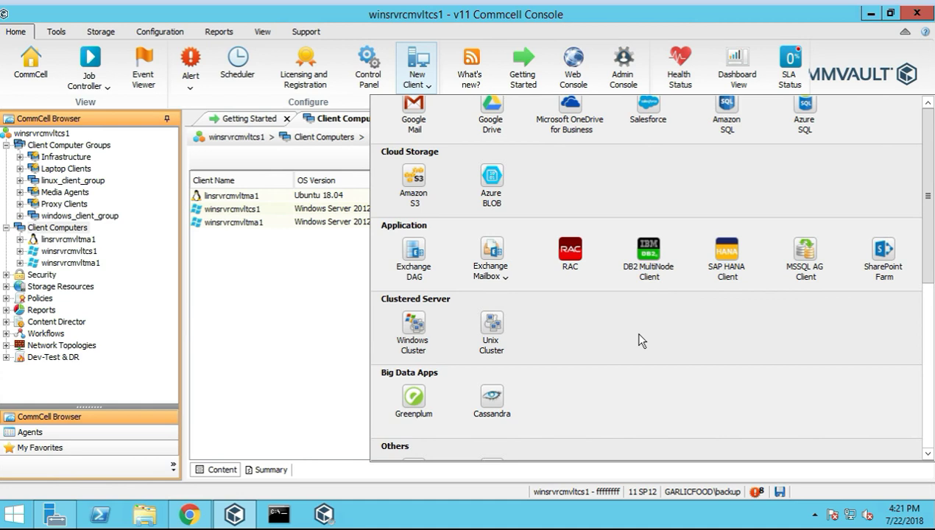
pyautogui.click(492, 328)
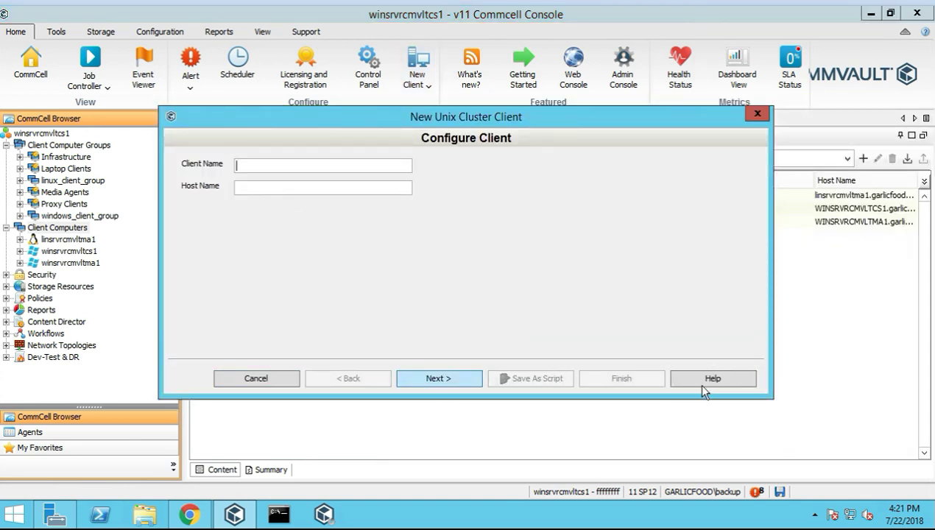
pyautogui.click(248, 379)
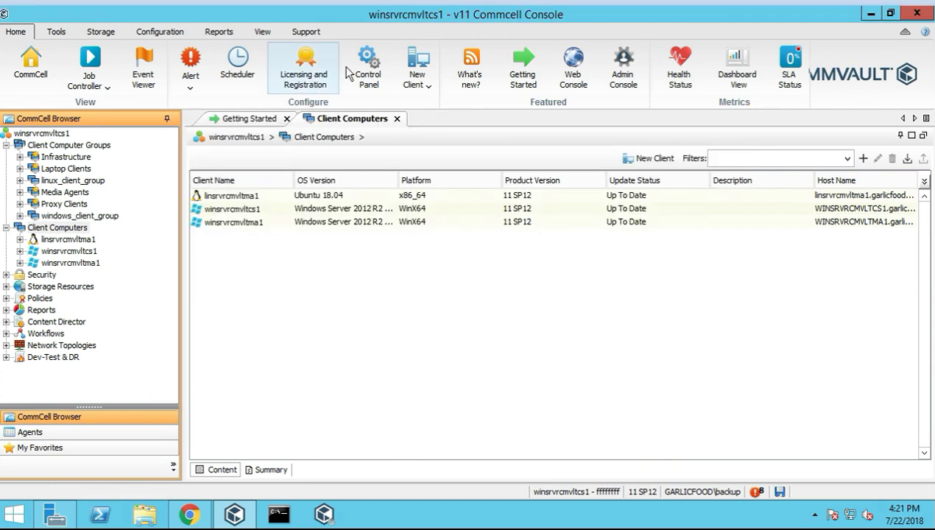
pyautogui.click(417, 70)
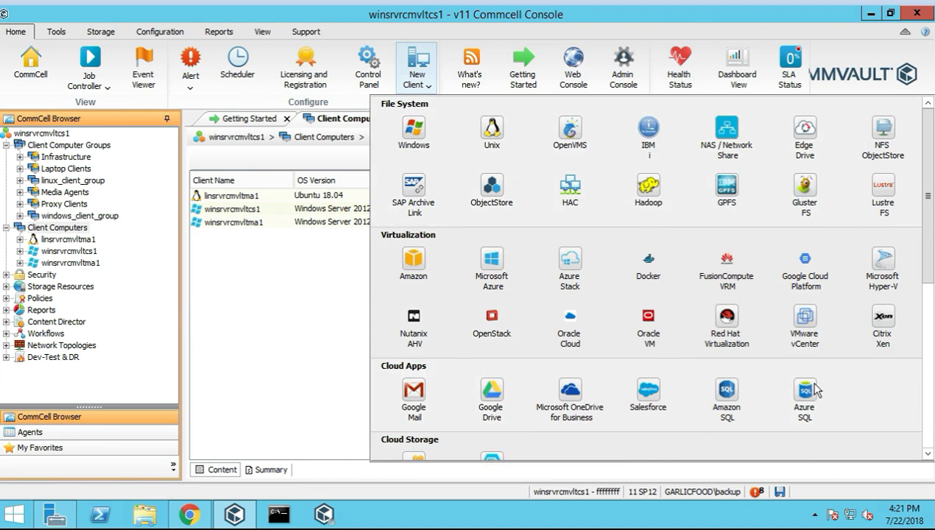
# Scroll to Big Data Apps and open the Greenplum client form (template1 database, port 5432)
pyautogui.scroll(-5, 660, 354)
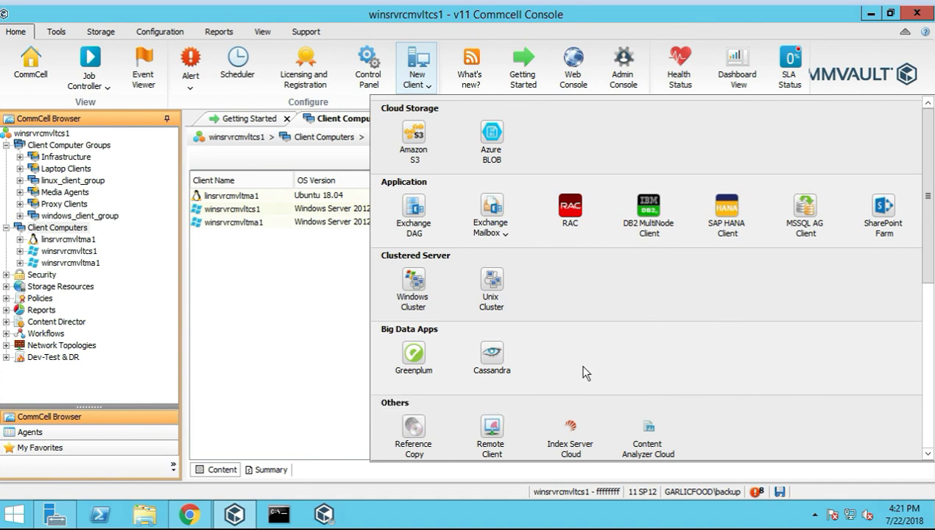
pyautogui.scroll(-1, 582, 372)
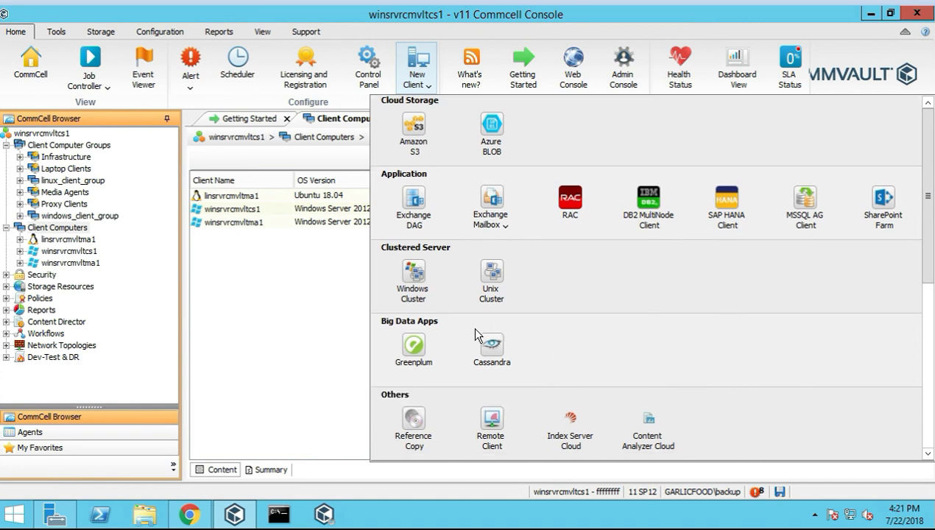
pyautogui.click(413, 355)
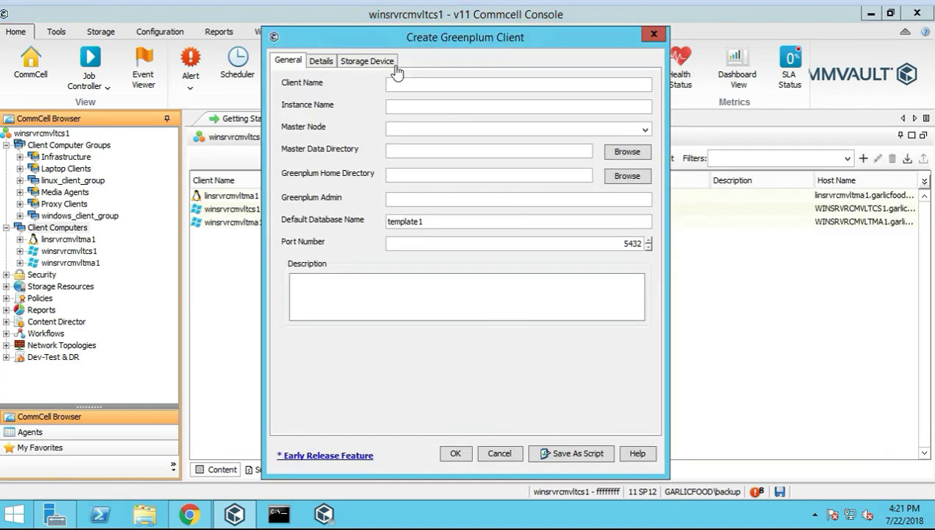
# Close the Greenplum form, then preview the Cassandra client's Details tab and close it blank
pyautogui.click(646, 37)
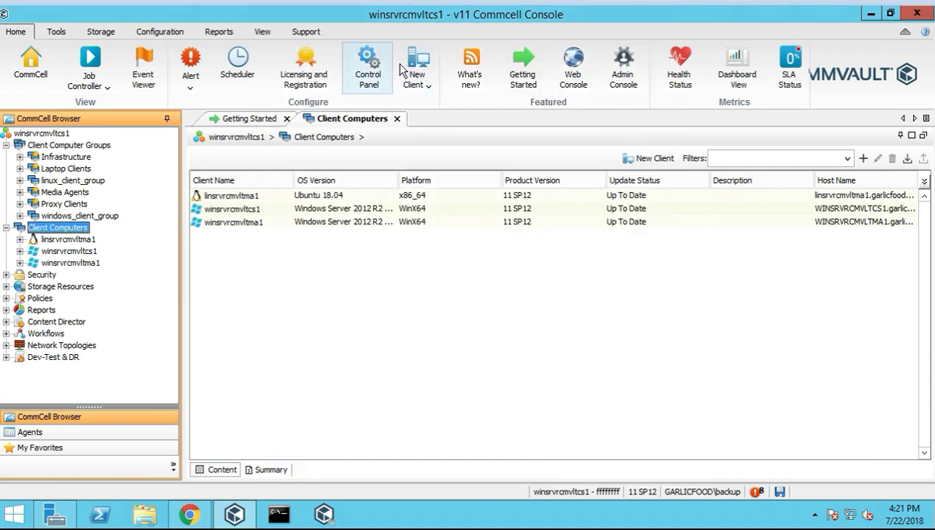
pyautogui.click(418, 70)
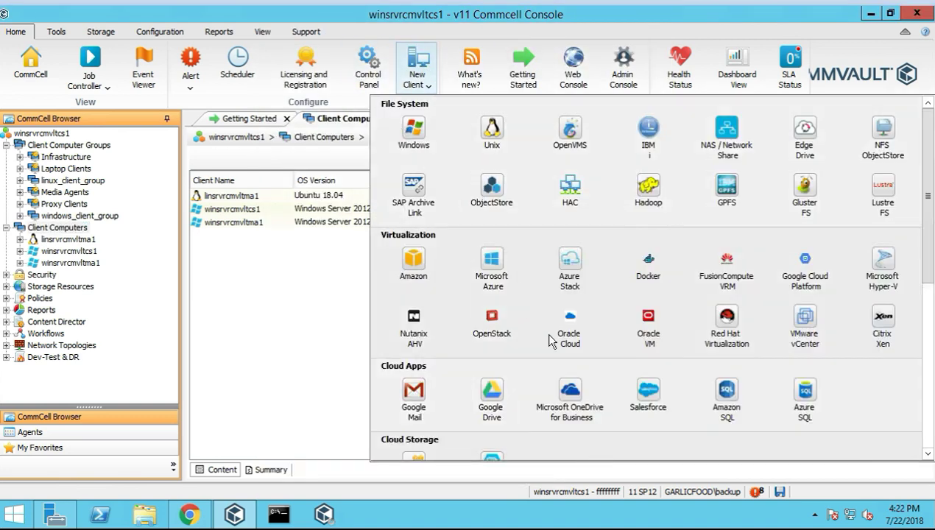
pyautogui.scroll(-3, 766, 360)
pyautogui.scroll(-3, 764, 360)
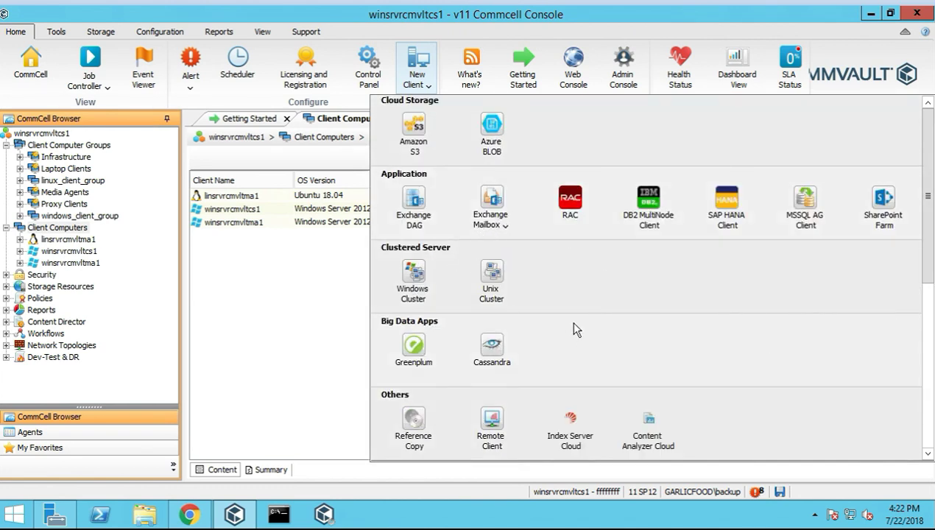
pyautogui.click(499, 356)
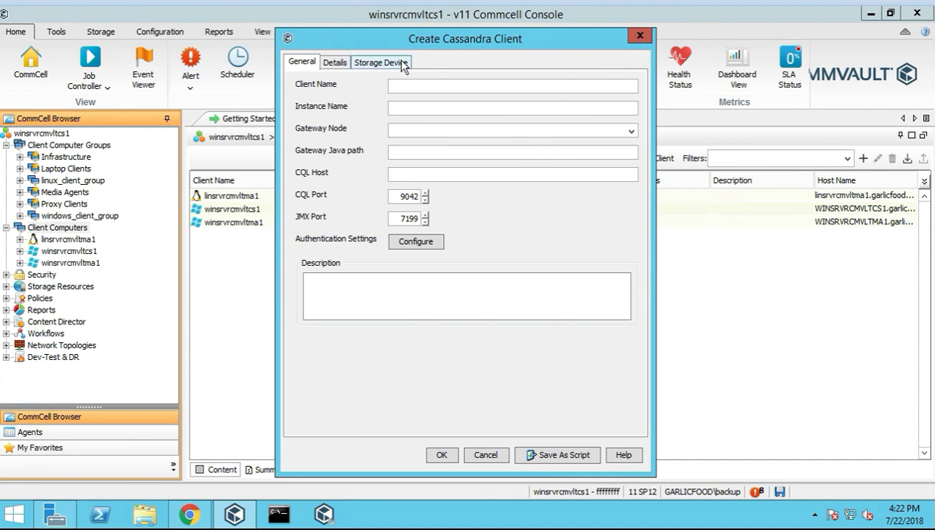
pyautogui.click(328, 64)
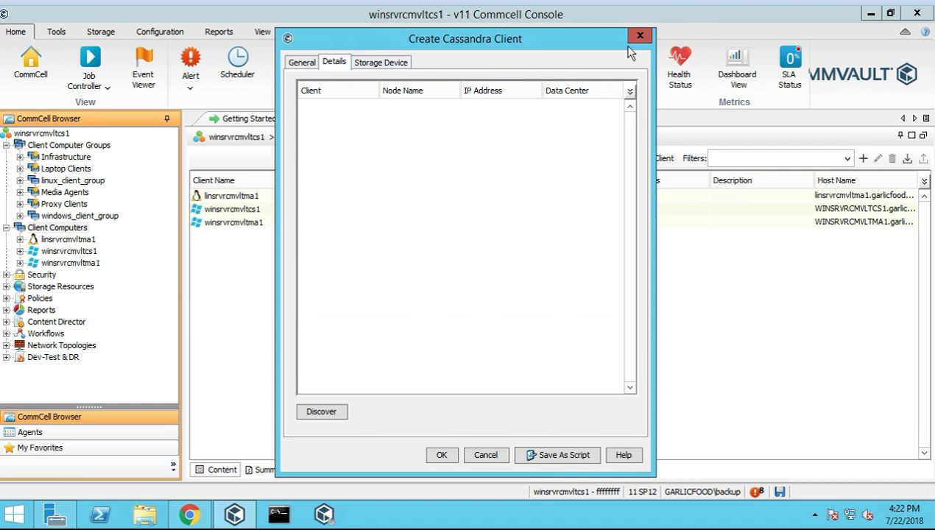
pyautogui.click(639, 36)
pyautogui.click(410, 75)
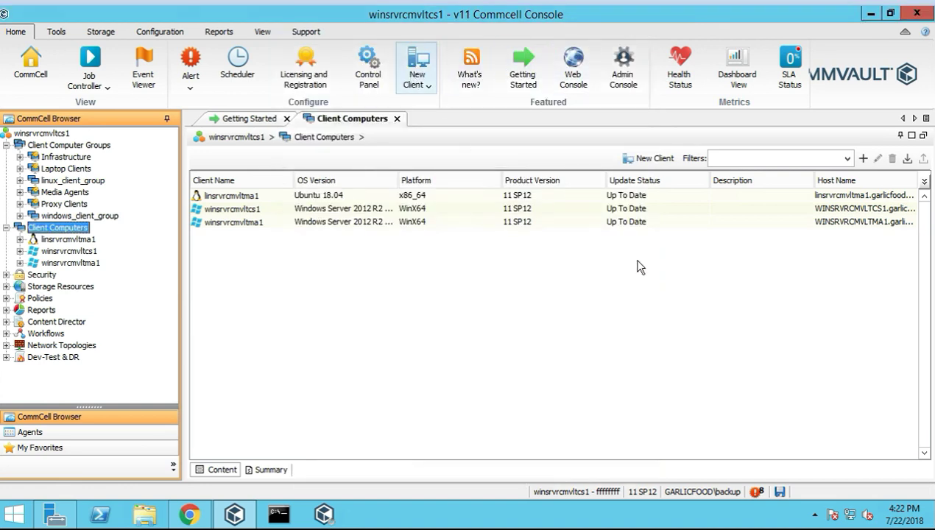
# Scroll the New Client types and start a Reference Copy client
pyautogui.scroll(-5, 847, 350)
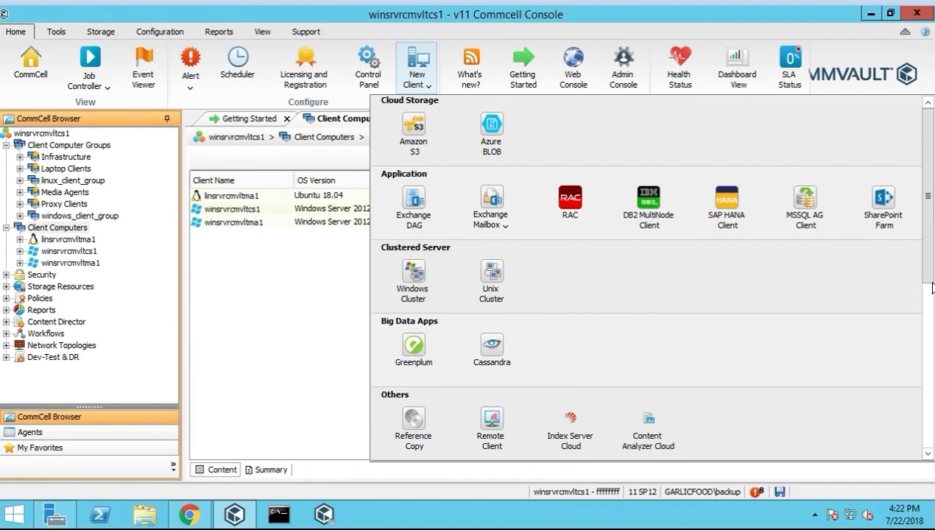
pyautogui.scroll(1, 930, 295)
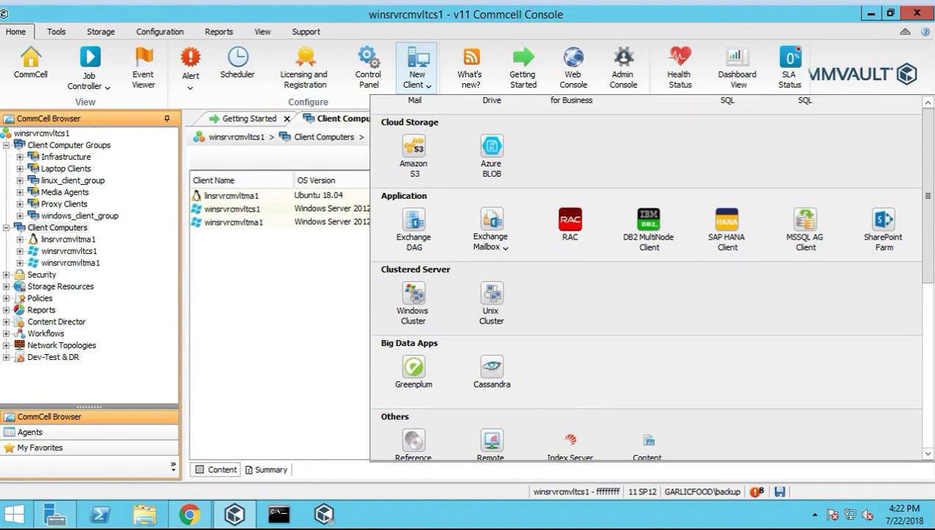
pyautogui.scroll(2, 930, 306)
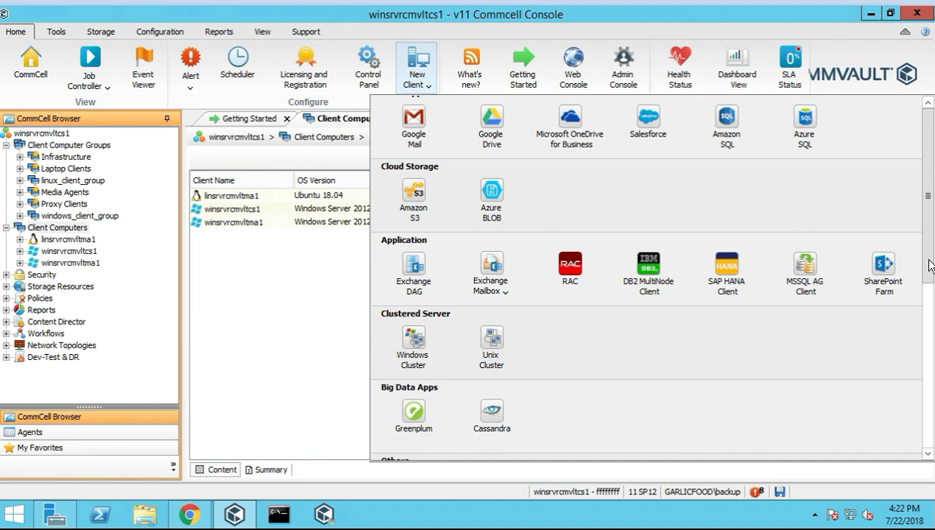
pyautogui.scroll(-2, 927, 324)
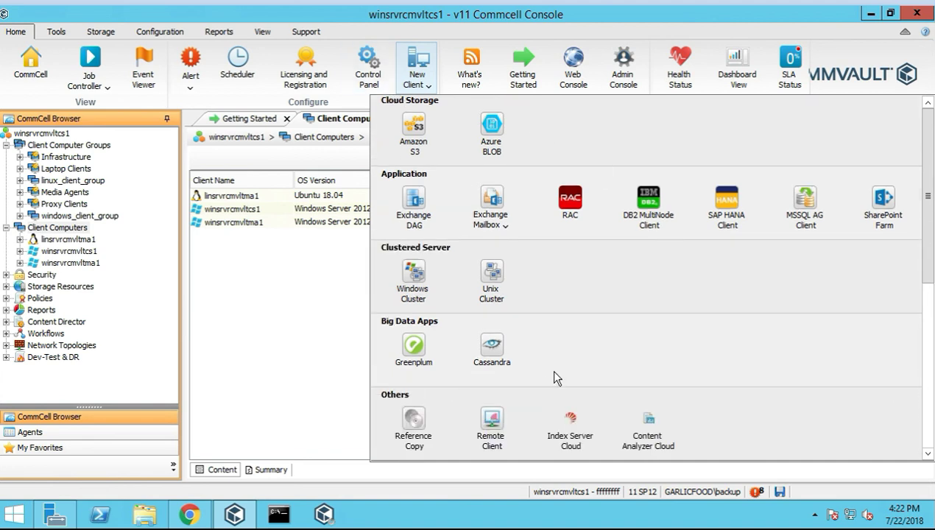
pyautogui.click(424, 421)
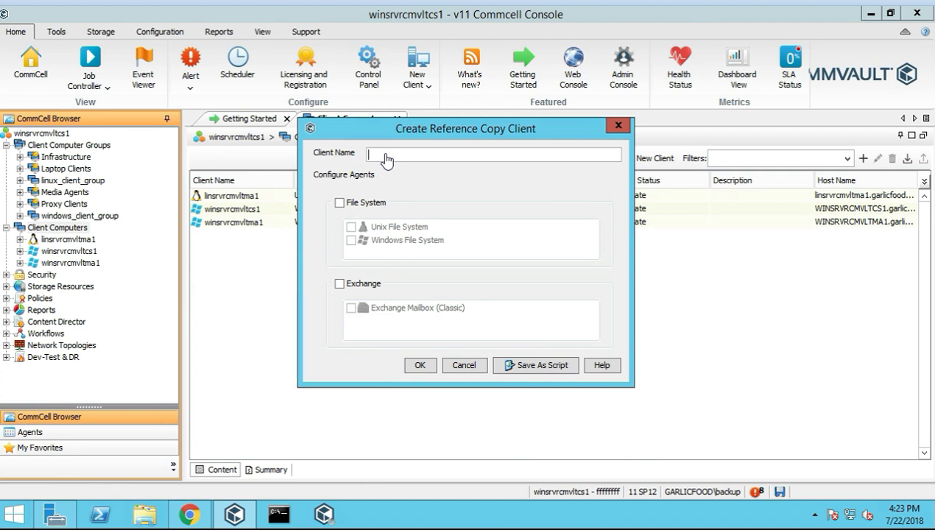
# Enter copy_client with the Windows File System agent, submit, and dismiss the duplicate-name error
pyautogui.write('copy')
pyautogui.press('BackSpace')
pyautogui.press('BackSpace')
pyautogui.press('BackSpace')
pyautogui.press('BackSpace')
pyautogui.write('ient')
pyautogui.click(339, 202)
pyautogui.click(351, 240)
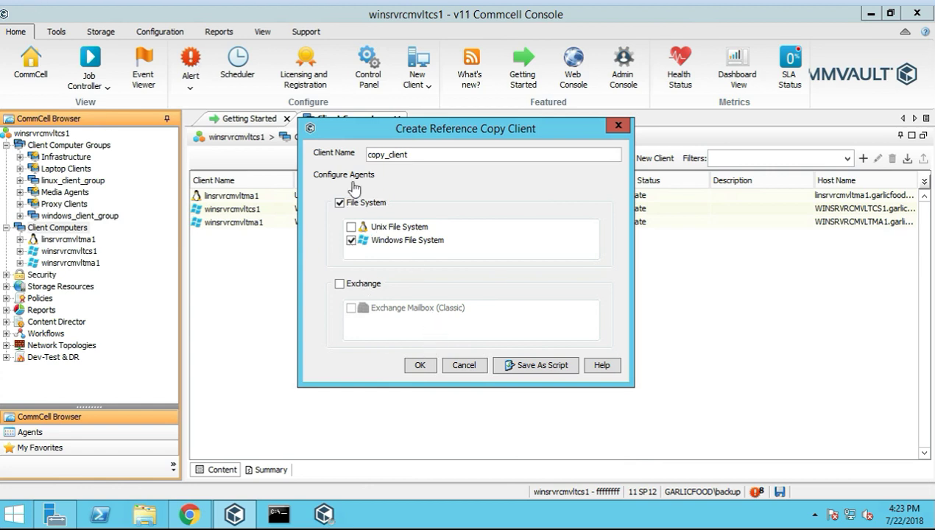
pyautogui.click(423, 366)
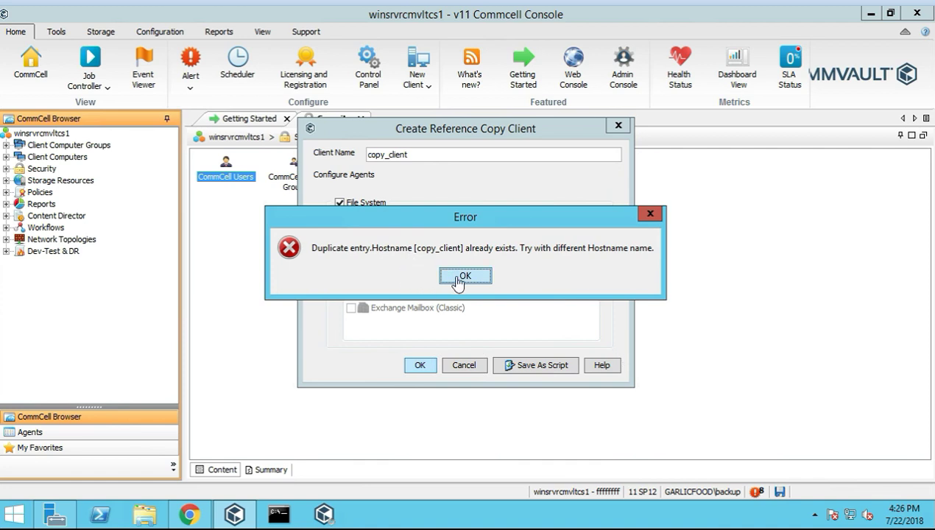
pyautogui.click(469, 272)
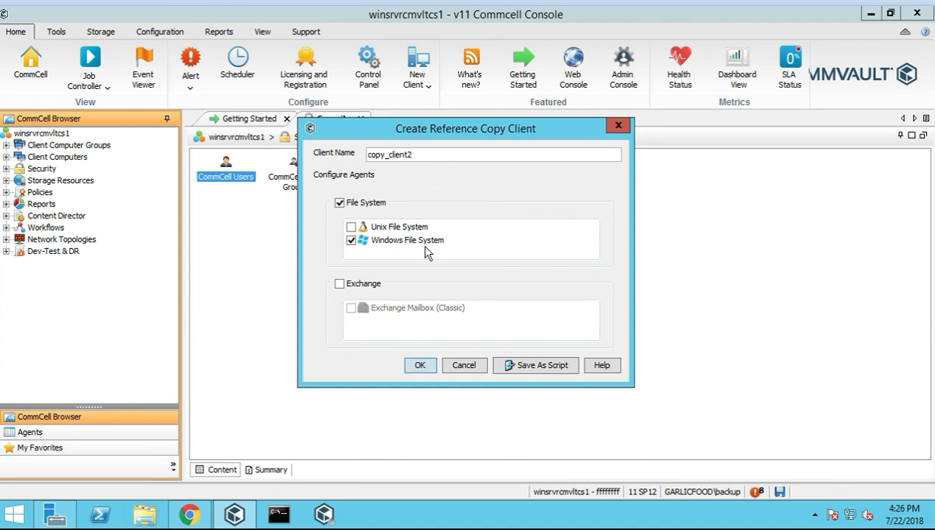
# Create the copy_client2 client, then check the agents listed under copy_client and copy_client2
pyautogui.click(419, 366)
pyautogui.press('Return')
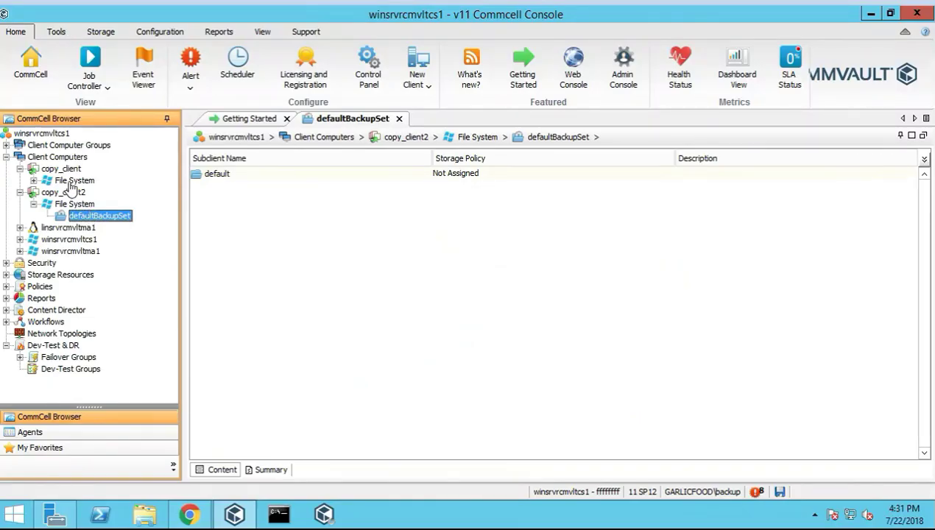
pyautogui.click(63, 168)
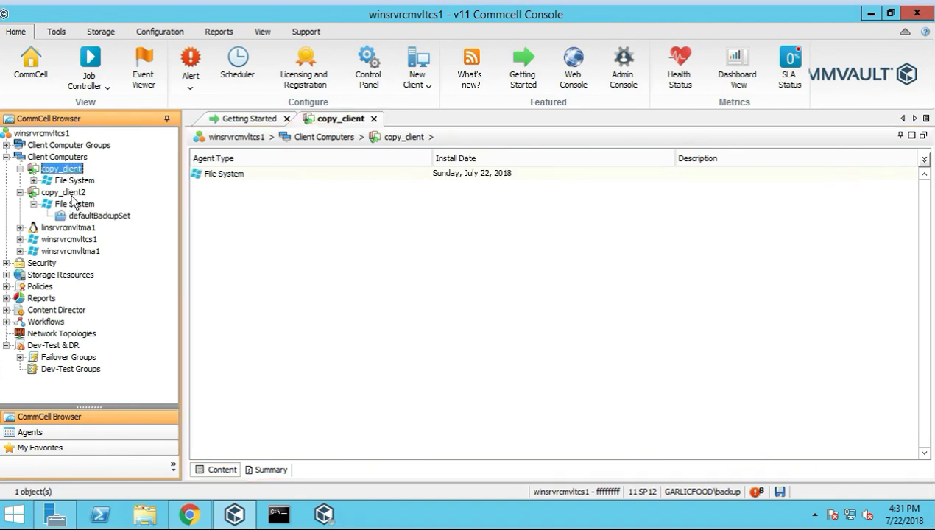
pyautogui.click(63, 192)
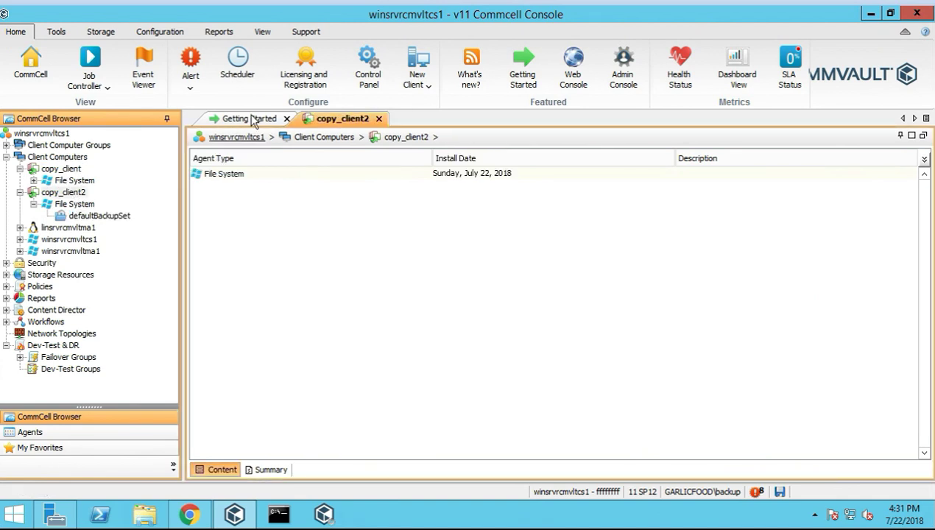
pyautogui.click(428, 83)
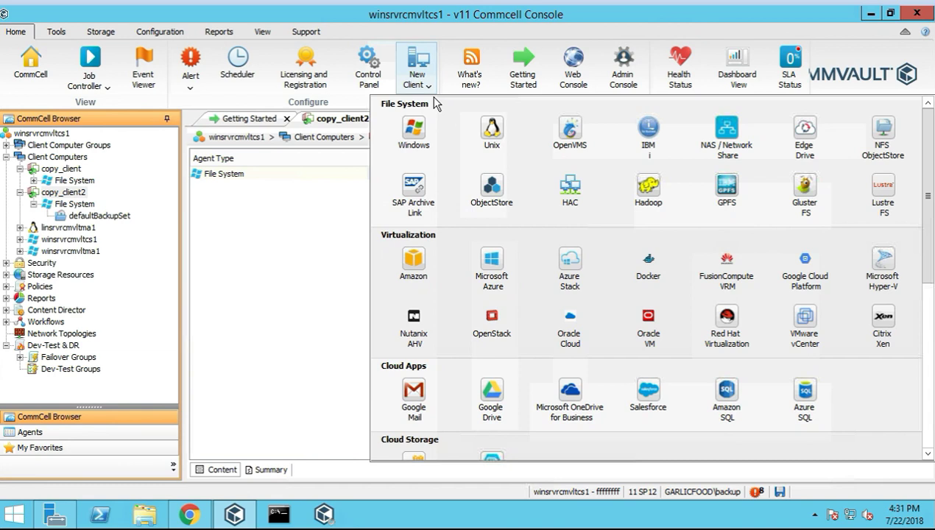
# Scroll the client types down to the Others group and choose Remote Client
pyautogui.scroll(-5, 452, 402)
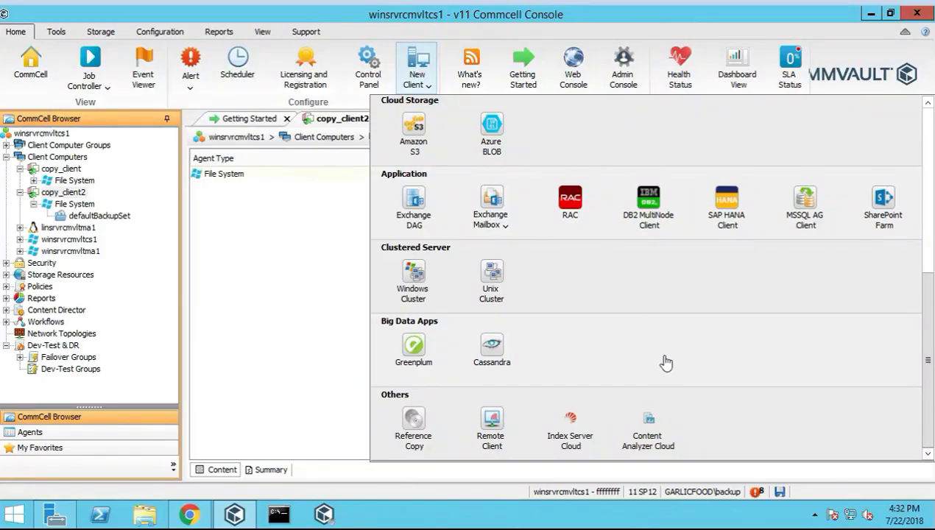
pyautogui.click(492, 427)
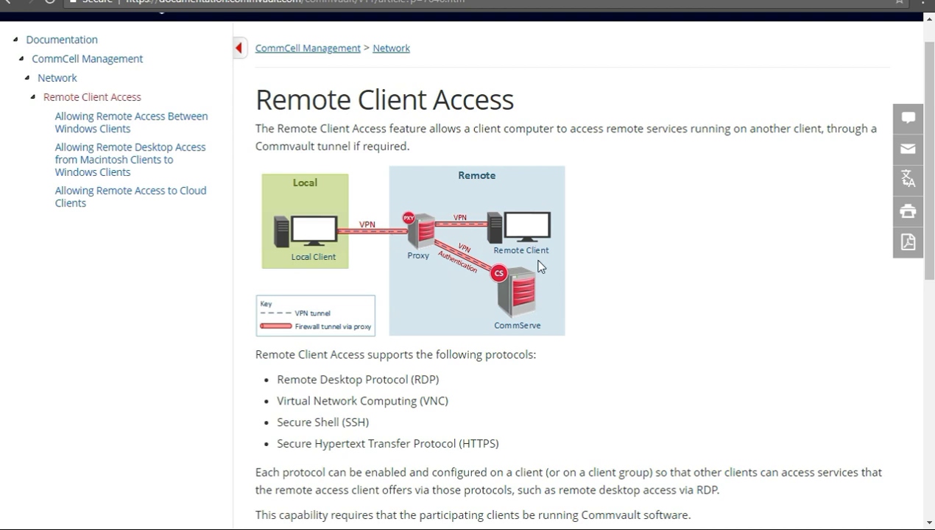
# Scroll through the Remote Client Access page's list of protocols: RDP, VNC, SSH and HTTPS
pyautogui.scroll(-1, 515, 361)
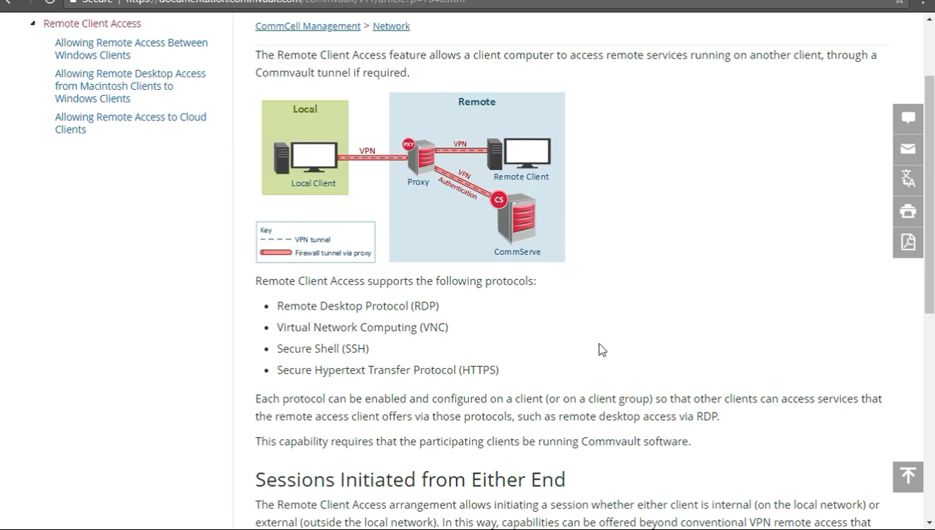
pyautogui.scroll(1, 451, 330)
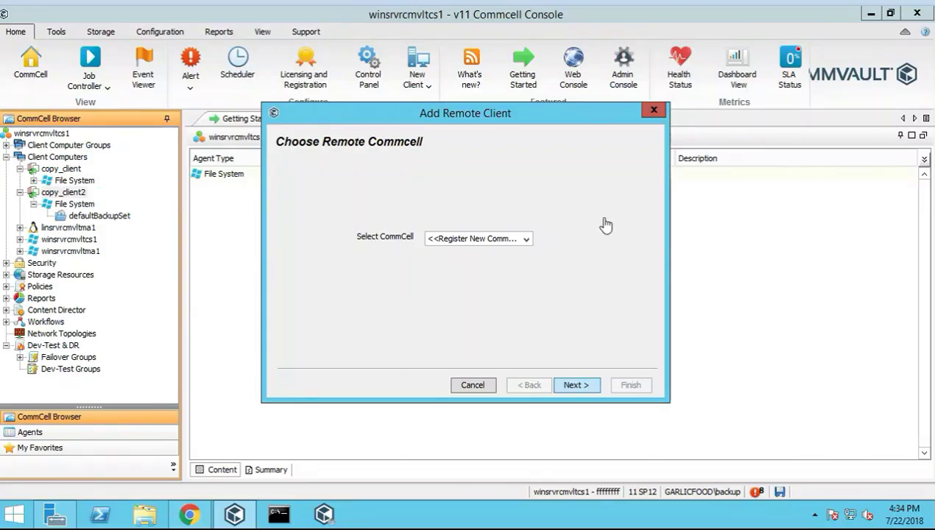
# Check the Select CommCell choices and open Register remote CommCell, then close it and the wizard unsaved
pyautogui.click(529, 244)
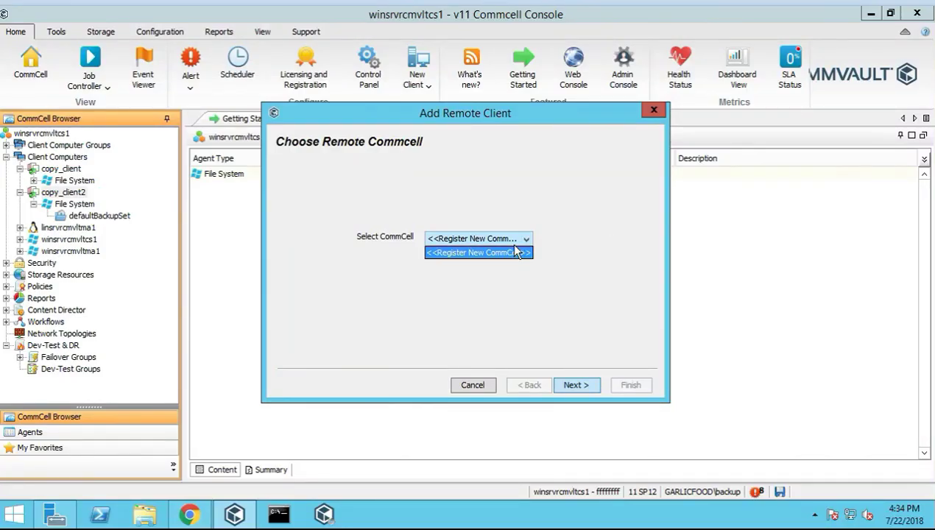
pyautogui.click(508, 254)
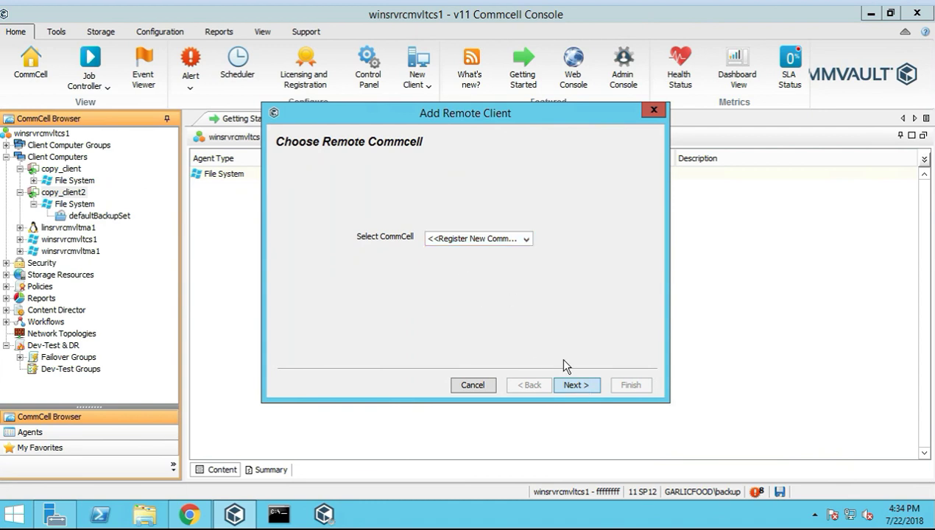
pyautogui.click(587, 392)
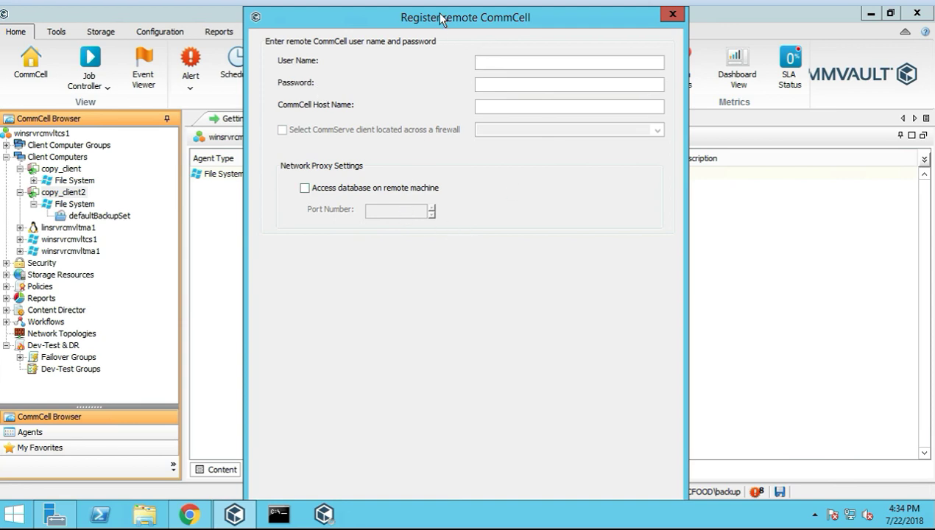
pyautogui.moveTo(440, 15); pyautogui.dragTo(441, 121)
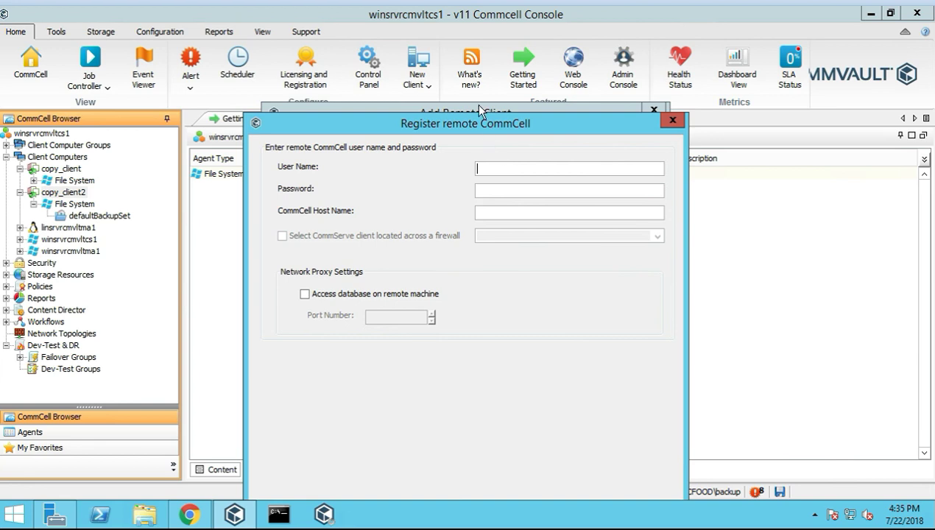
pyautogui.click(603, 460)
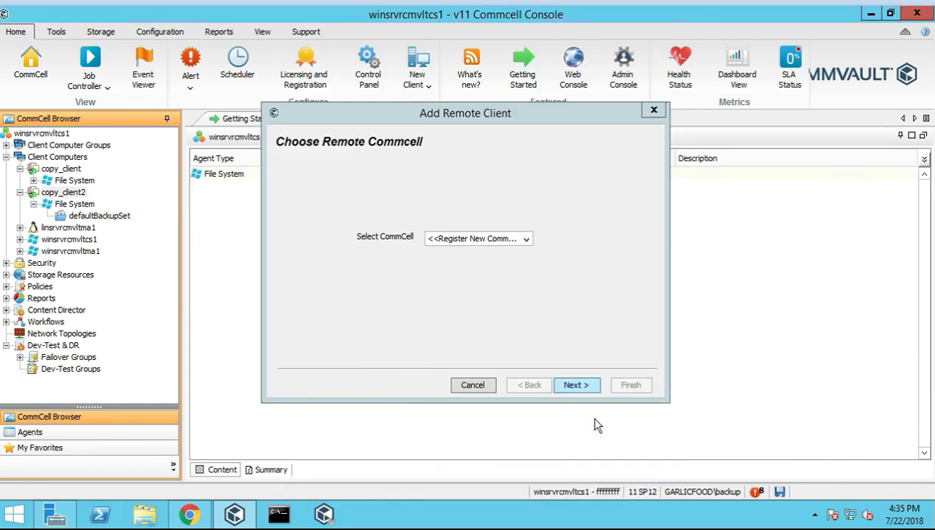
pyautogui.click(490, 390)
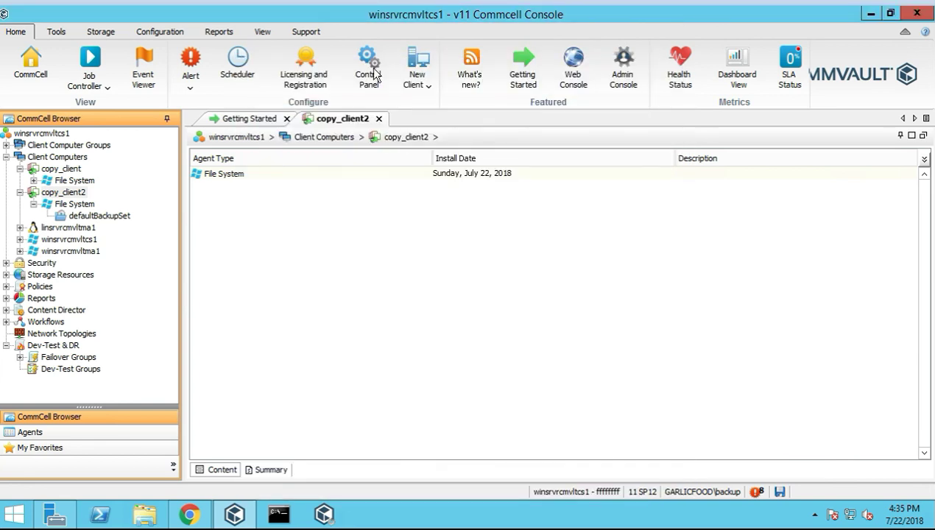
pyautogui.click(429, 85)
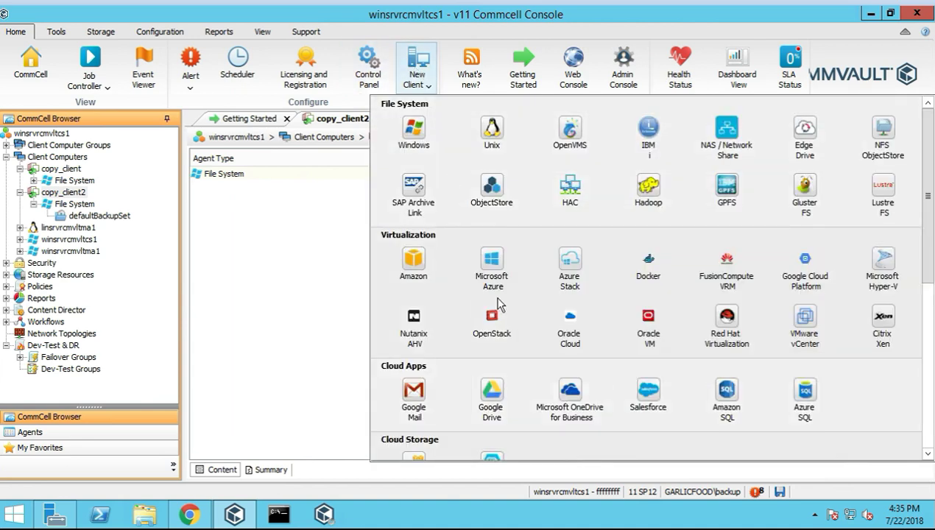
pyautogui.scroll(-3, 737, 381)
pyautogui.scroll(-2, 527, 435)
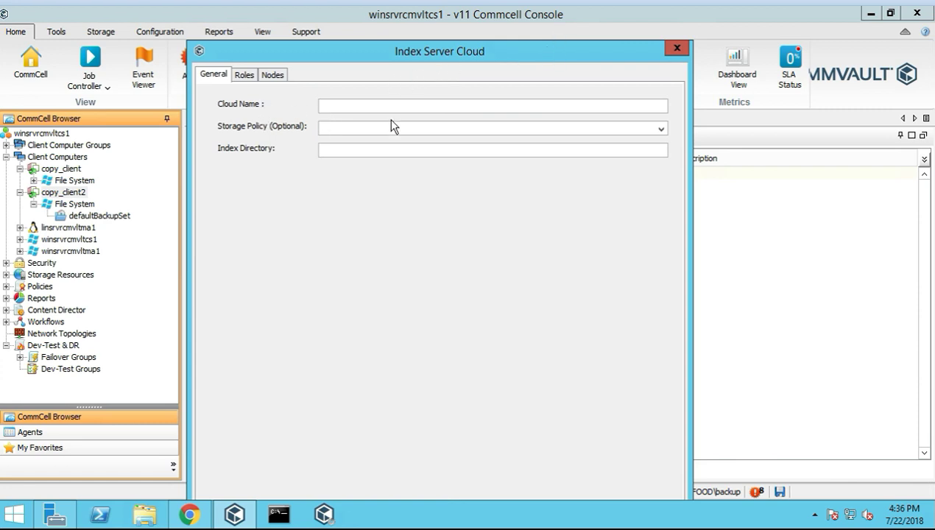
pyautogui.click(244, 76)
pyautogui.click(223, 77)
pyautogui.moveTo(484, 49); pyautogui.dragTo(481, 30)
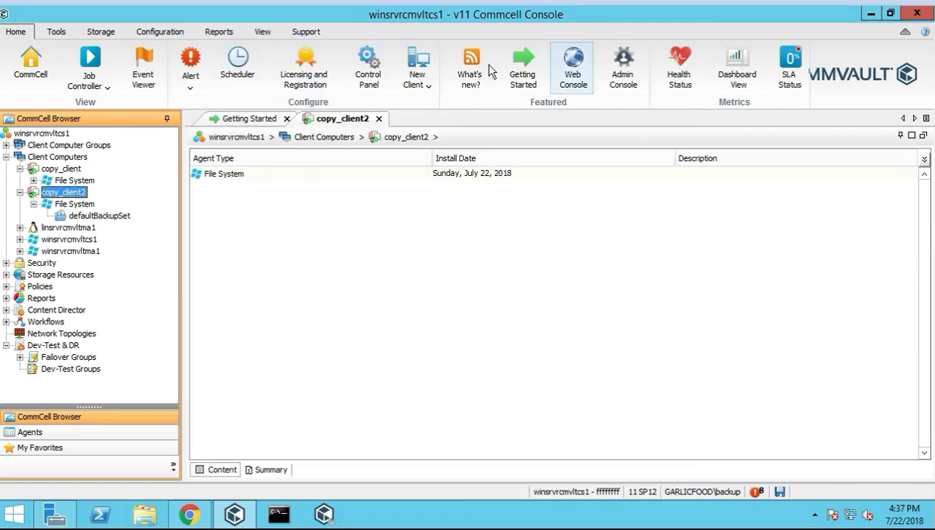
pyautogui.click(419, 81)
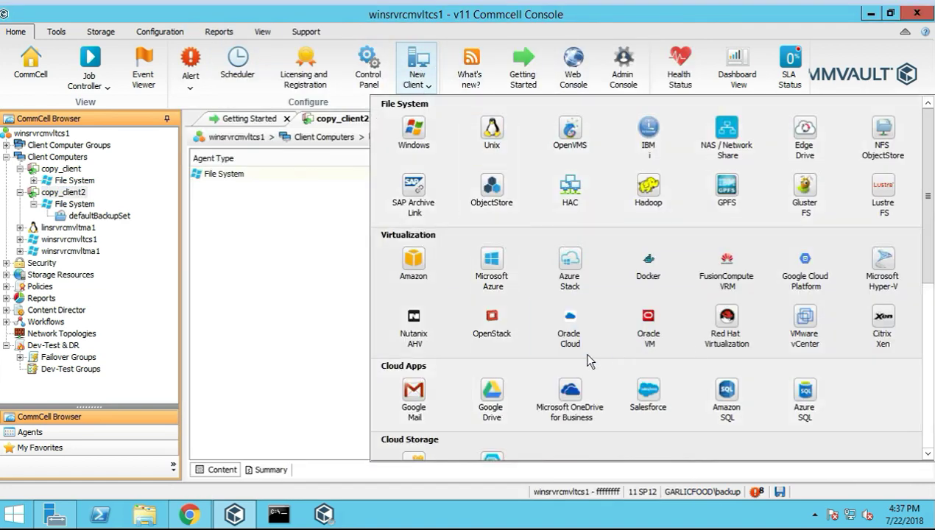
pyautogui.scroll(-5, 591, 359)
pyautogui.scroll(-1, 591, 368)
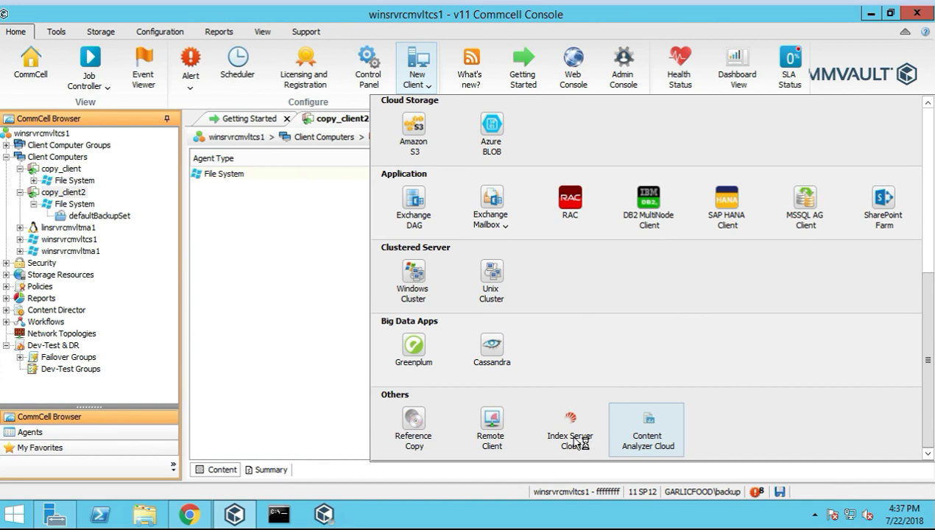
pyautogui.click(630, 429)
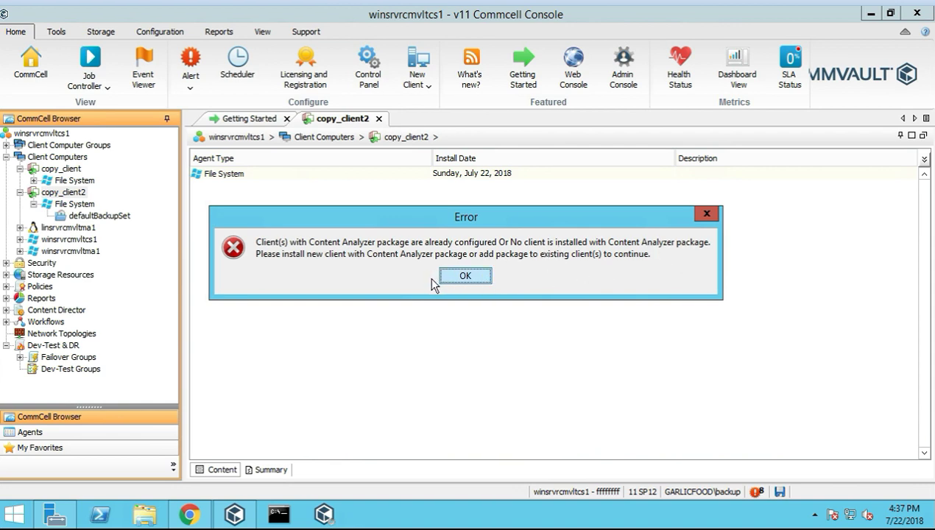
pyautogui.click(469, 274)
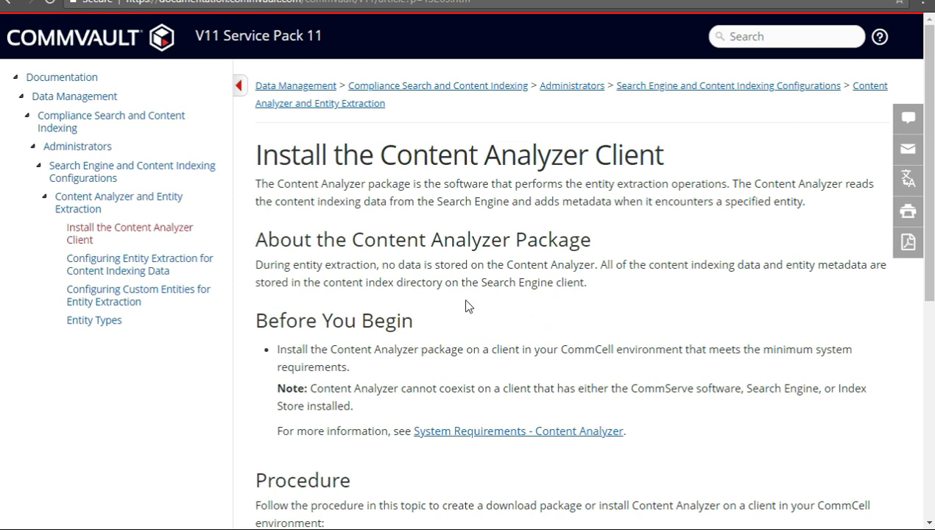
# Skim the Install the Content Analyzer Client article, then read the Content Analyzer and Entity Extraction overview
pyautogui.scroll(-4, 428, 328)
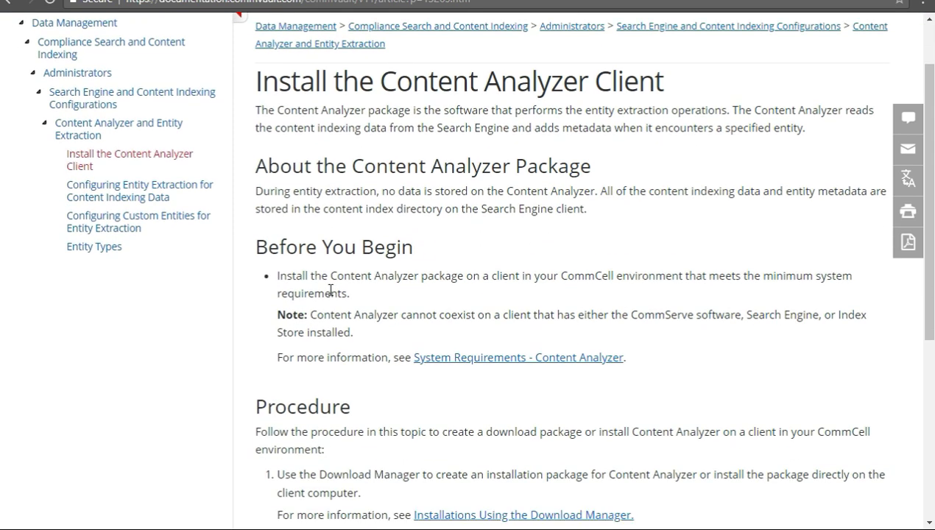
pyautogui.scroll(-2, 295, 273)
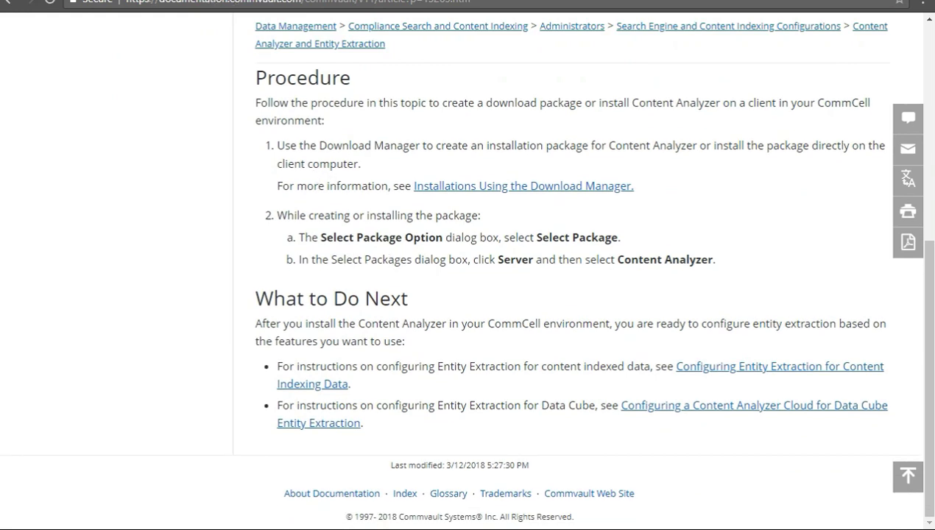
pyautogui.click(367, 1)
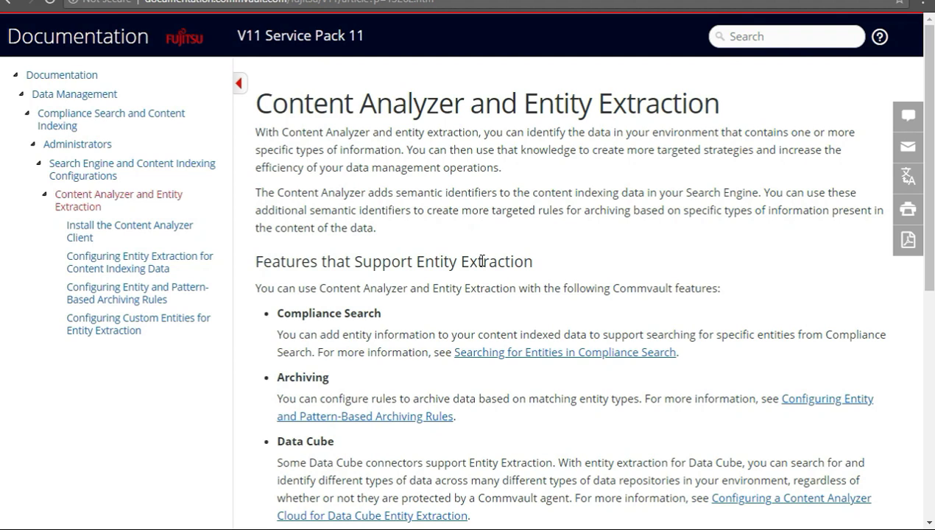
pyautogui.scroll(-1, 479, 263)
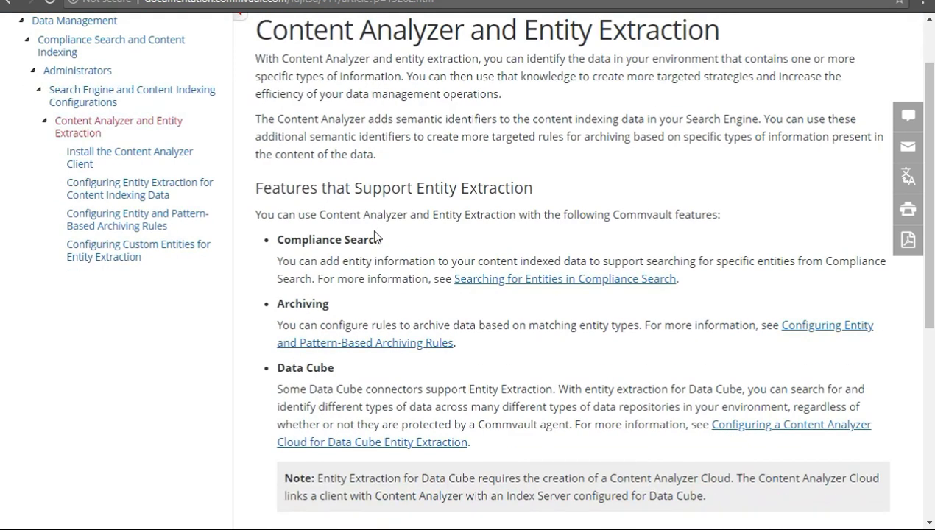
pyautogui.scroll(-1, 246, 260)
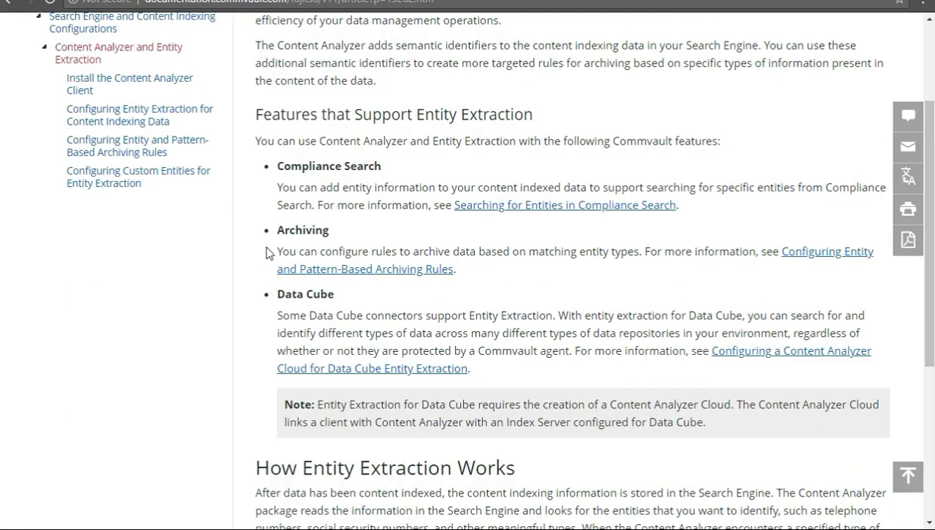
pyautogui.scroll(-4, 247, 269)
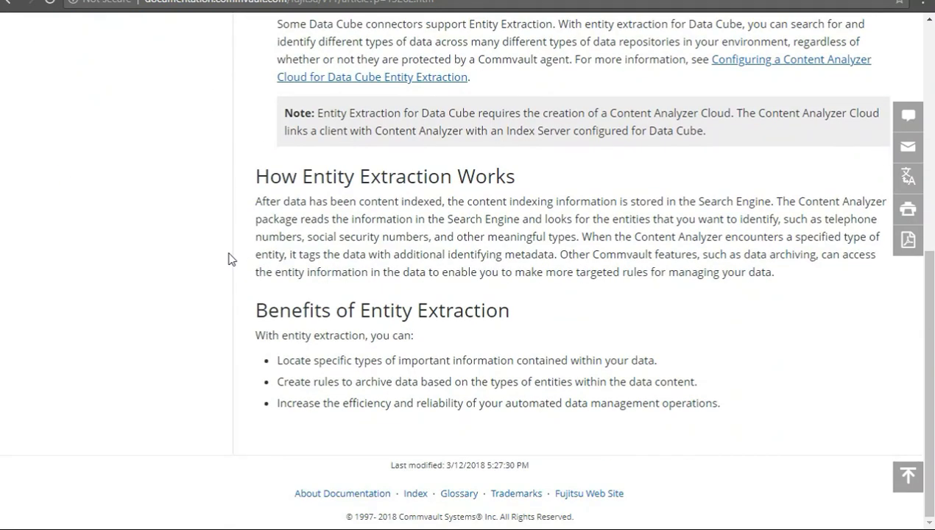
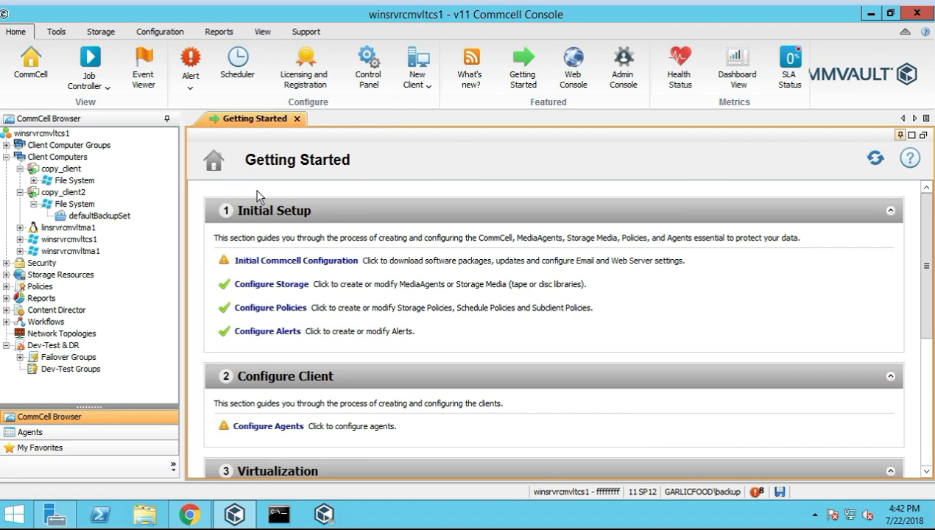
# Scroll through the New Client list of client types on the Home ribbon, then close it
pyautogui.click(432, 81)
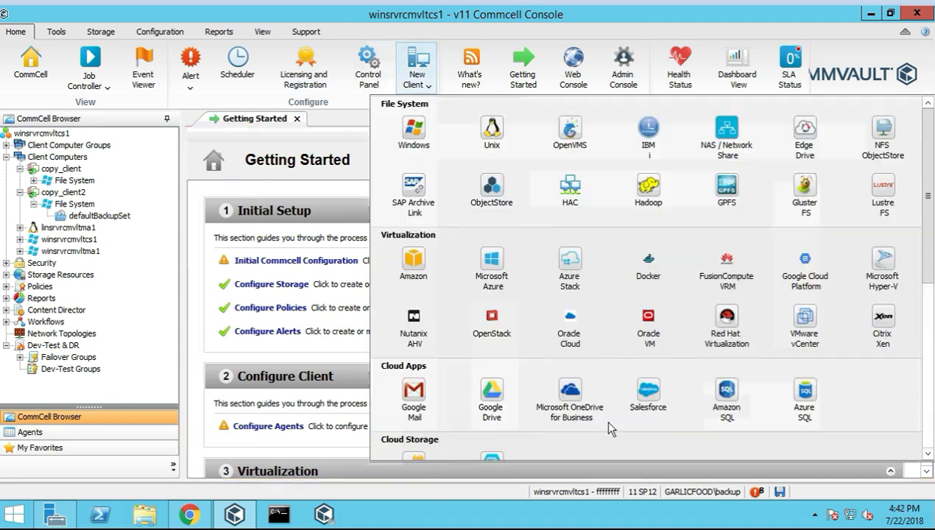
pyautogui.scroll(-5, 634, 337)
pyautogui.scroll(-2, 633, 412)
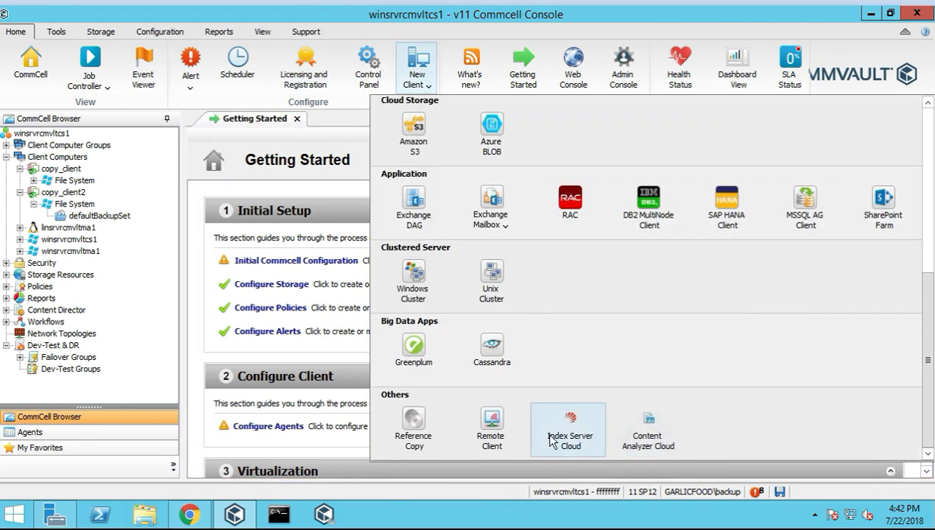
pyautogui.click(365, 190)
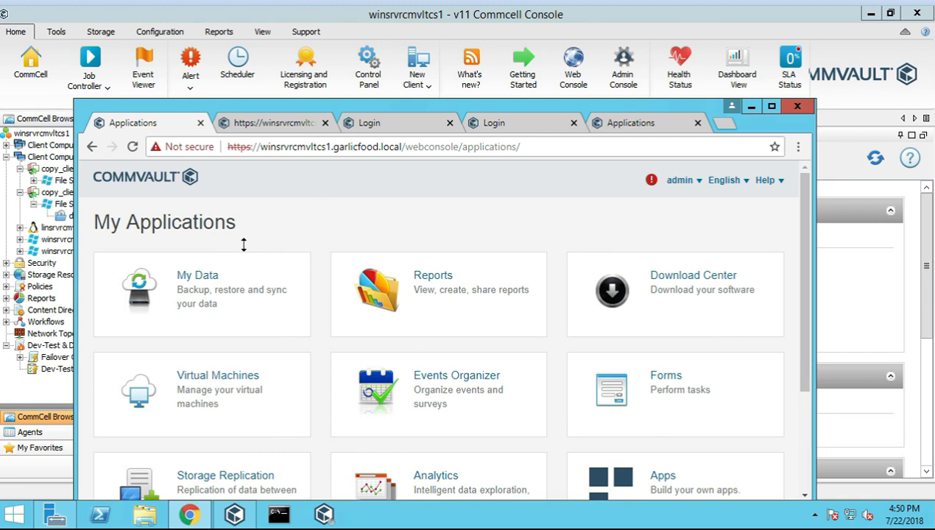
# Scroll through the My Applications list and open the Apps application
pyautogui.scroll(-1, 216, 315)
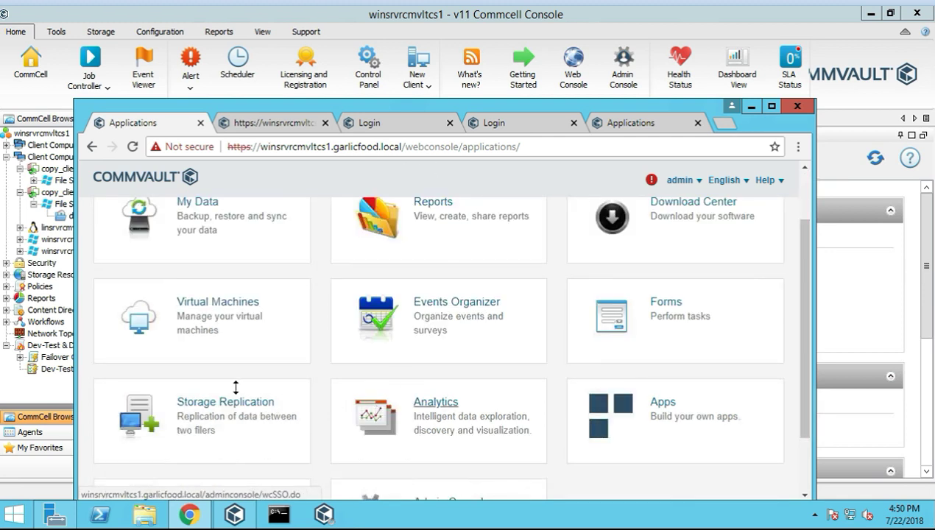
pyautogui.scroll(-1, 229, 381)
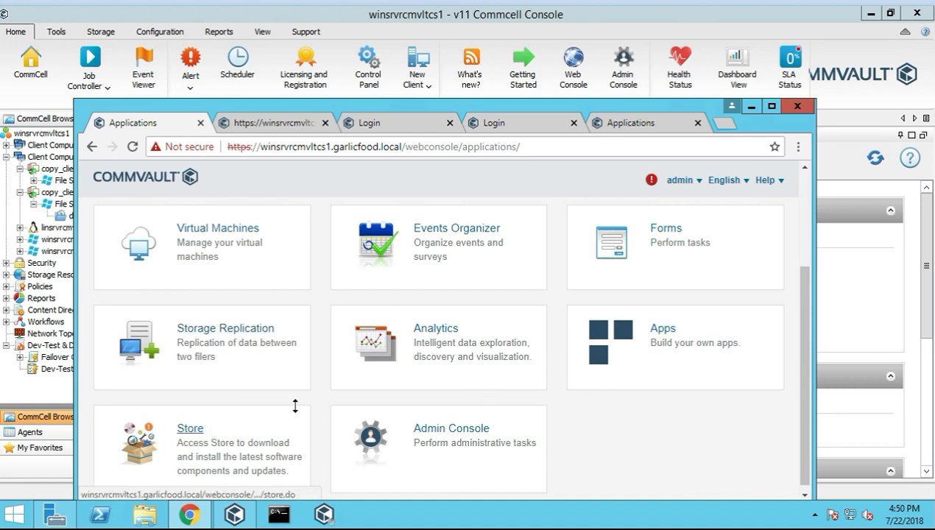
pyautogui.scroll(-1, 252, 420)
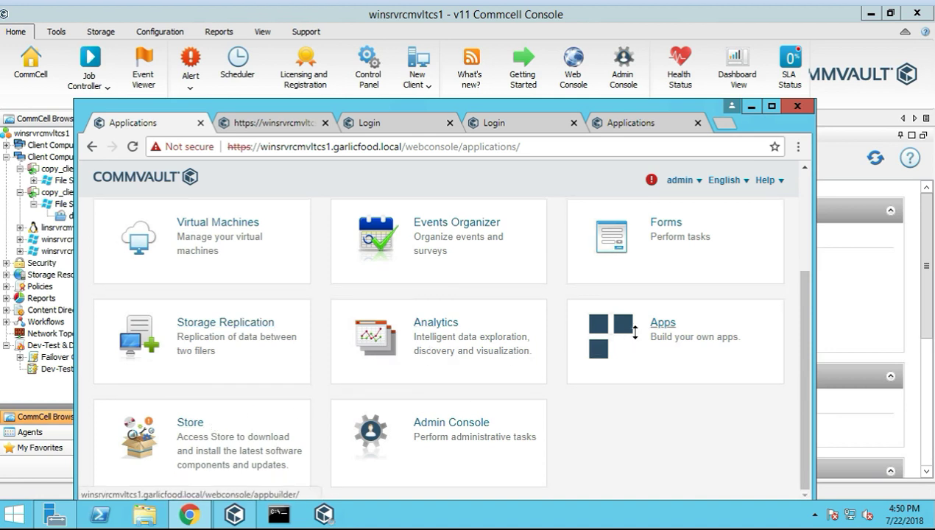
pyautogui.scroll(2, 635, 333)
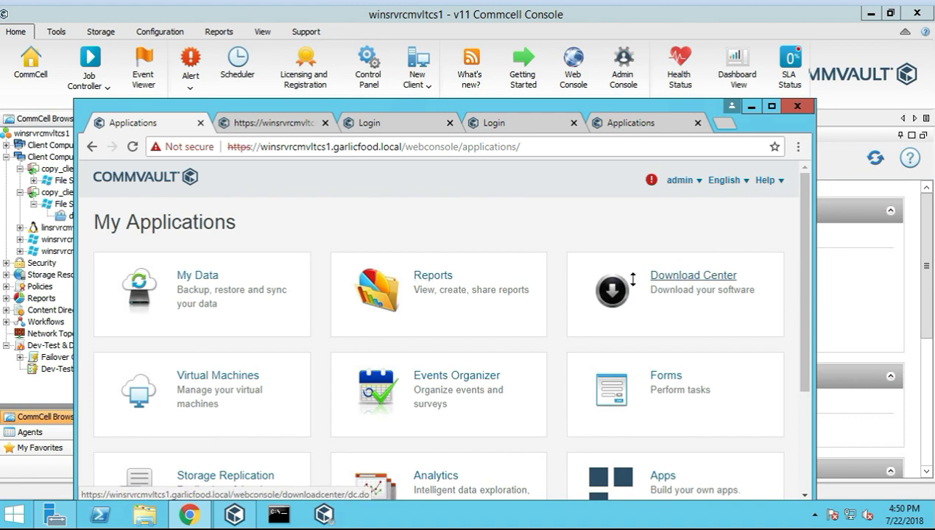
pyautogui.scroll(-2, 423, 359)
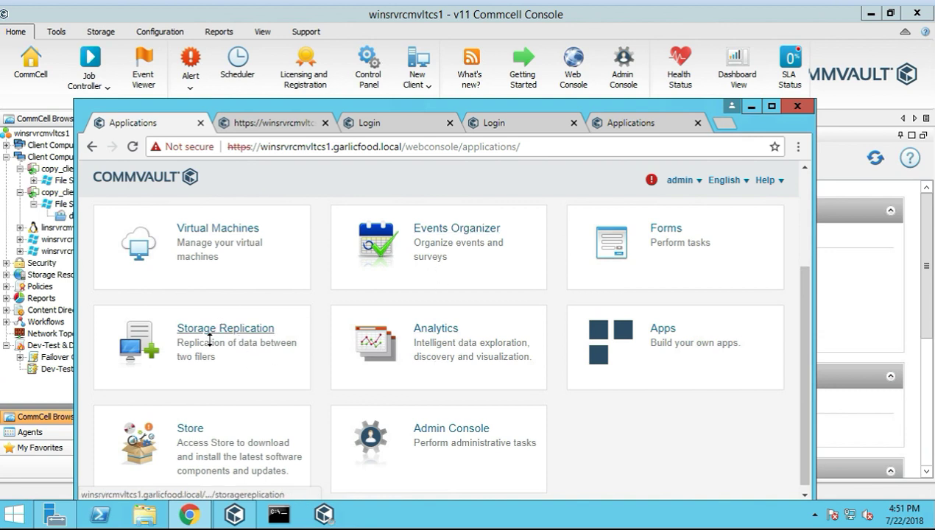
pyautogui.scroll(-1, 204, 360)
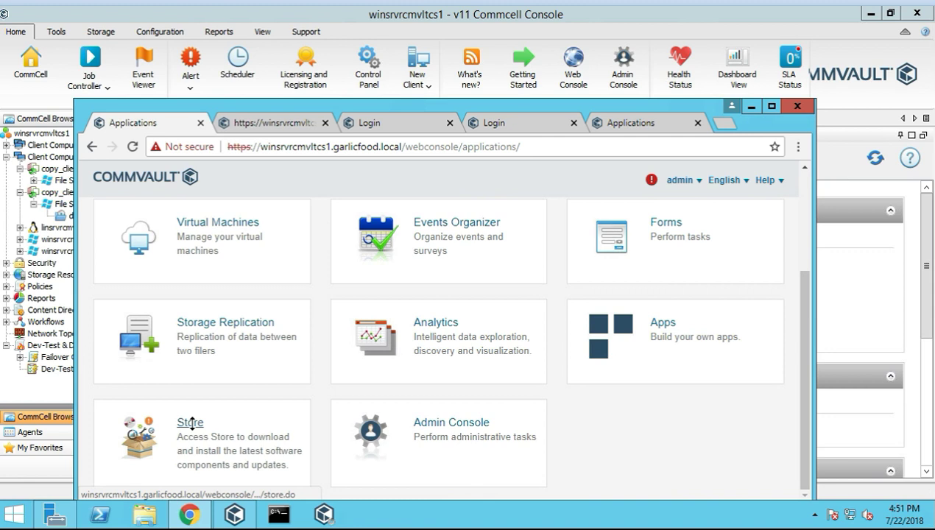
pyautogui.click(664, 324)
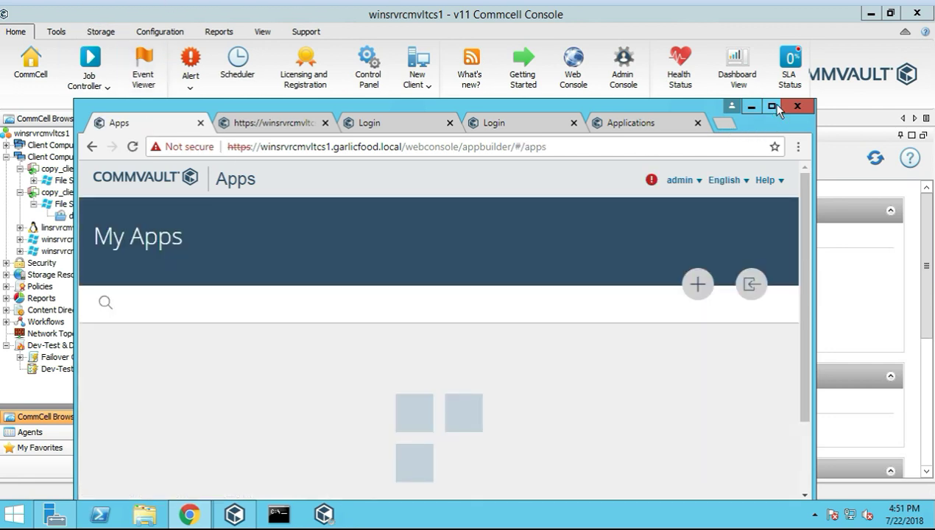
# Maximize the browser and start a new app by opening its component picker
pyautogui.click(773, 106)
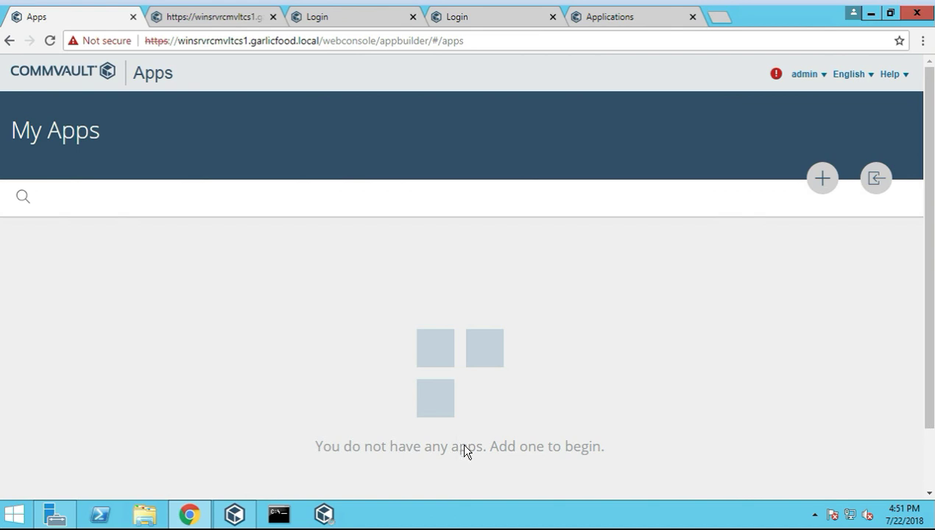
pyautogui.click(823, 179)
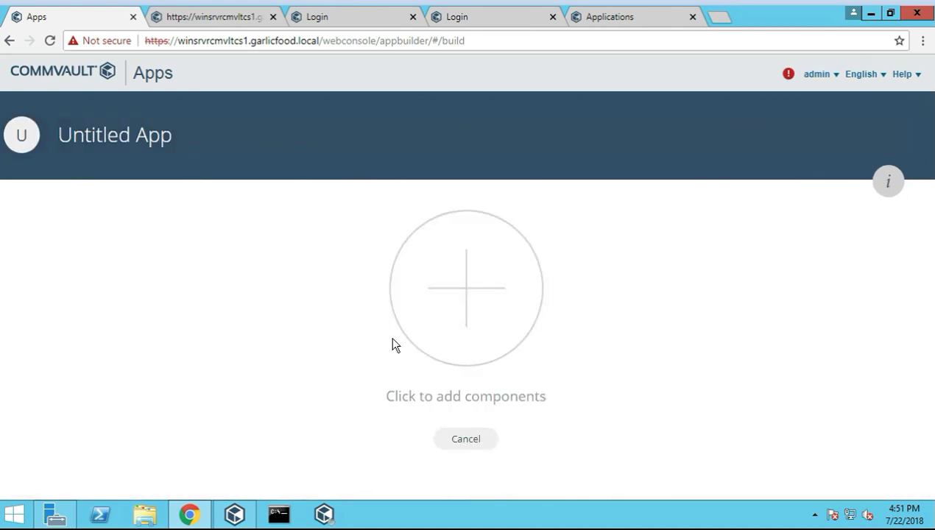
pyautogui.click(472, 342)
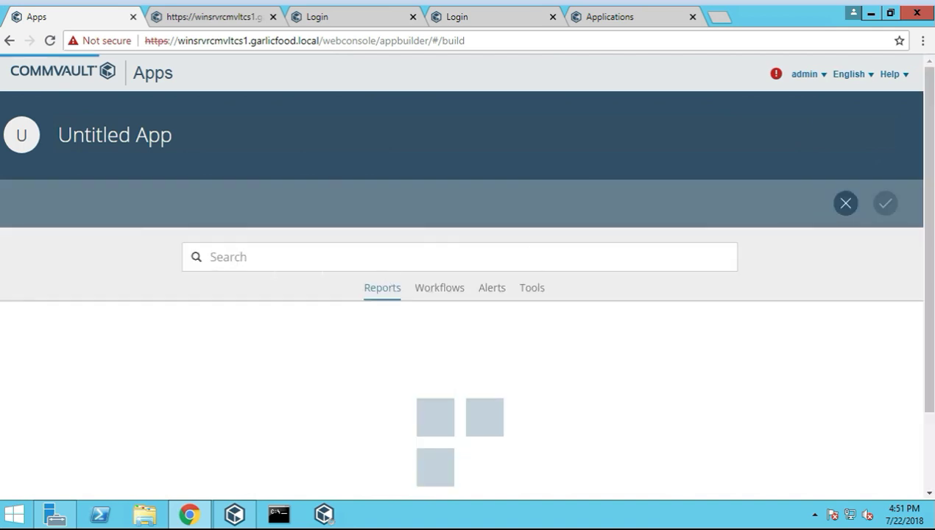
# After browsing Tools, add the User and User Group Permissions report from Reports as the component
pyautogui.scroll(-2, 429, 290)
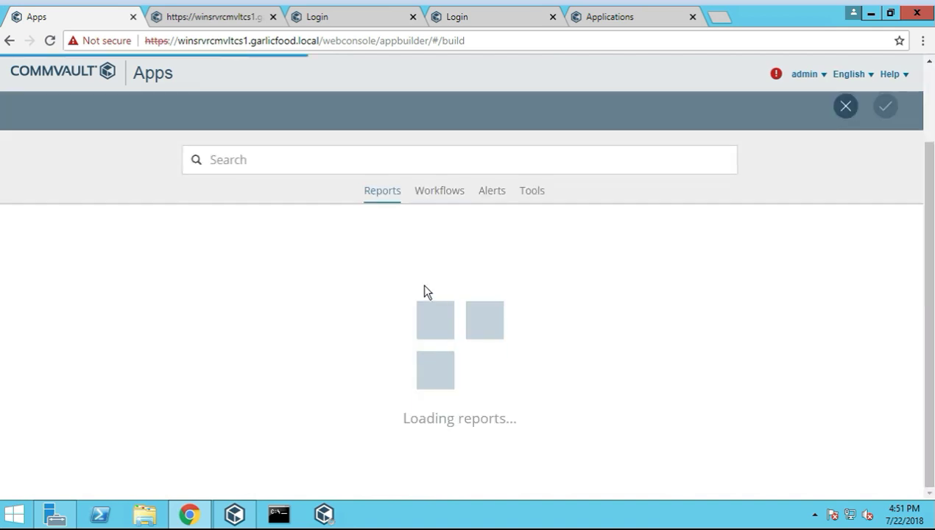
pyautogui.click(532, 191)
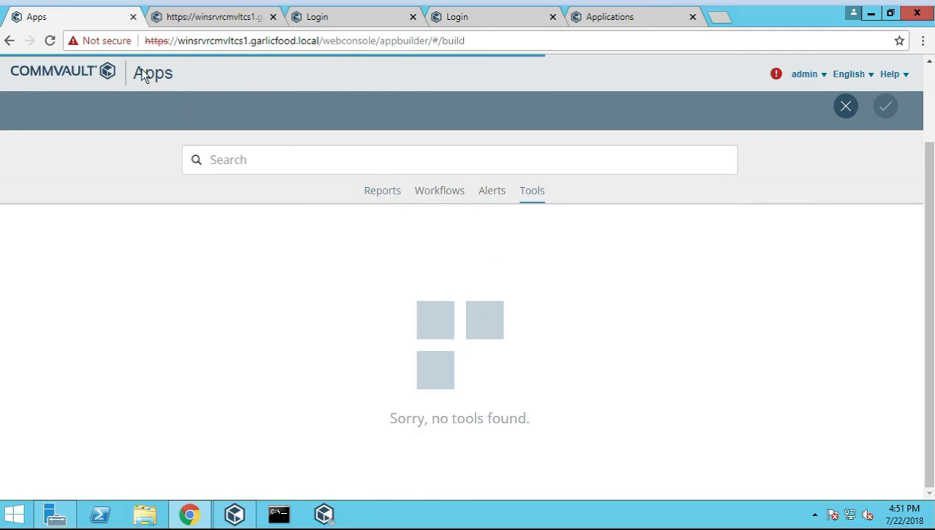
pyautogui.click(380, 190)
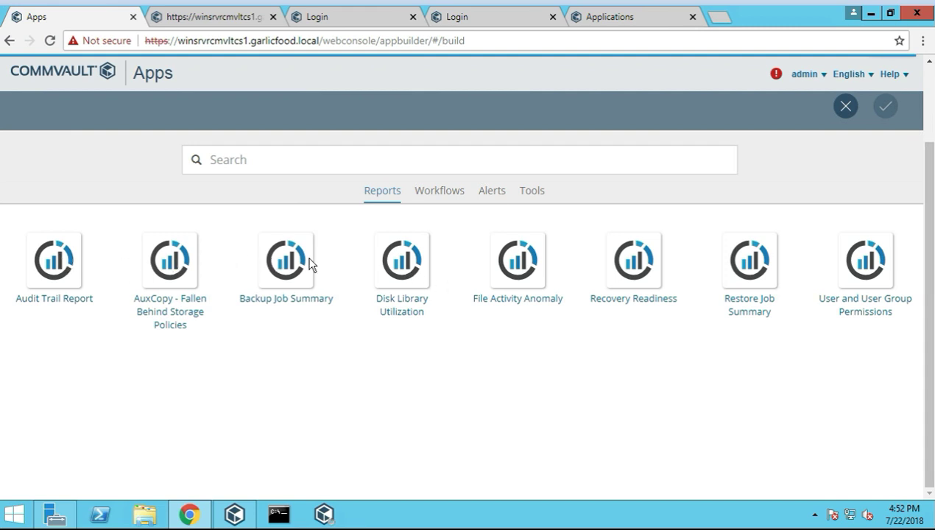
pyautogui.click(865, 277)
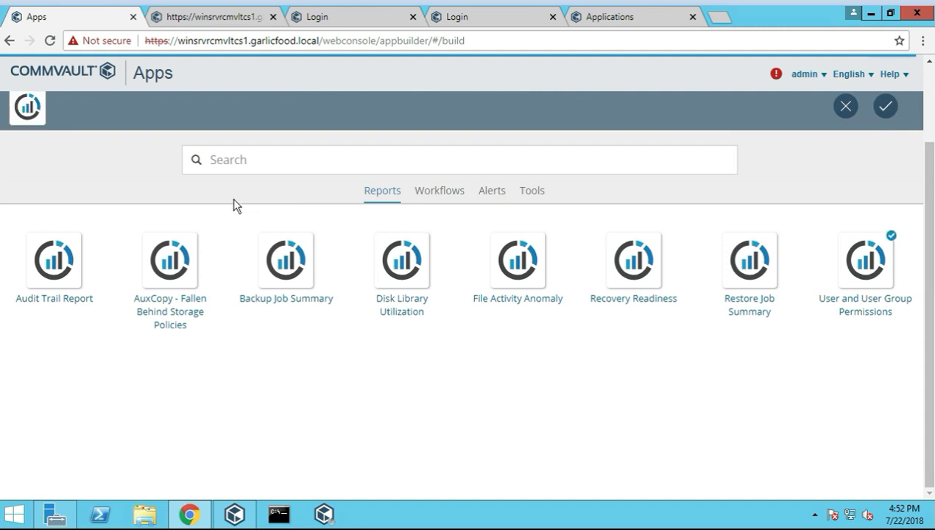
pyautogui.doubleClick(860, 281)
pyautogui.click(864, 304)
pyautogui.click(857, 305)
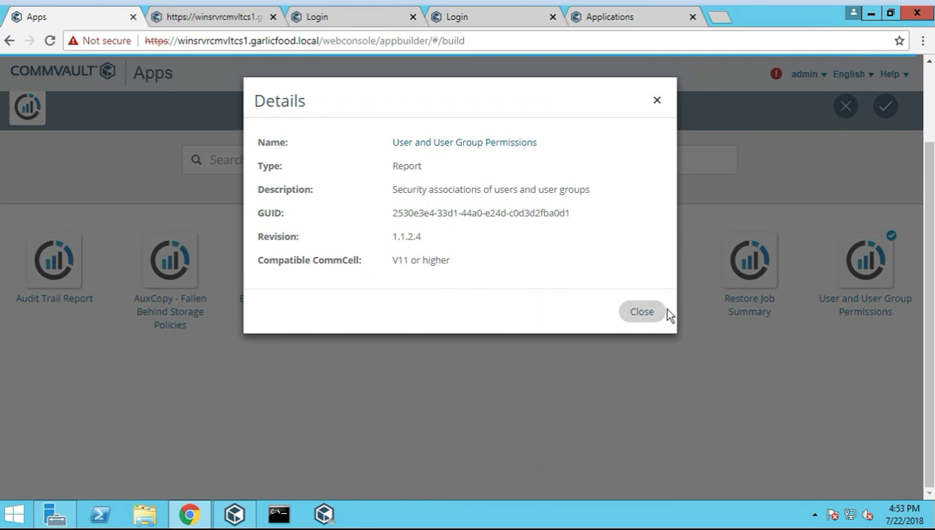
pyautogui.click(641, 311)
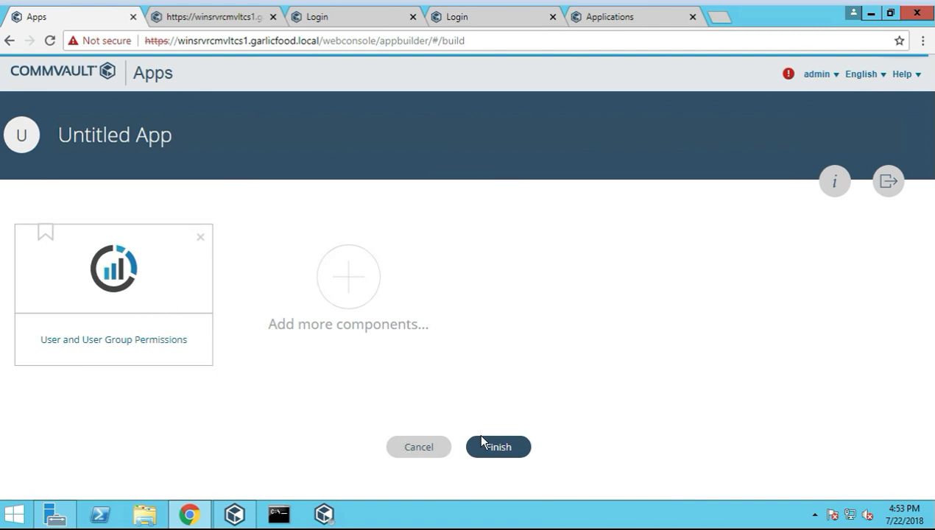
# Title the new app 'test app' after dismissing the missing-name error, and finish it
pyautogui.click(493, 453)
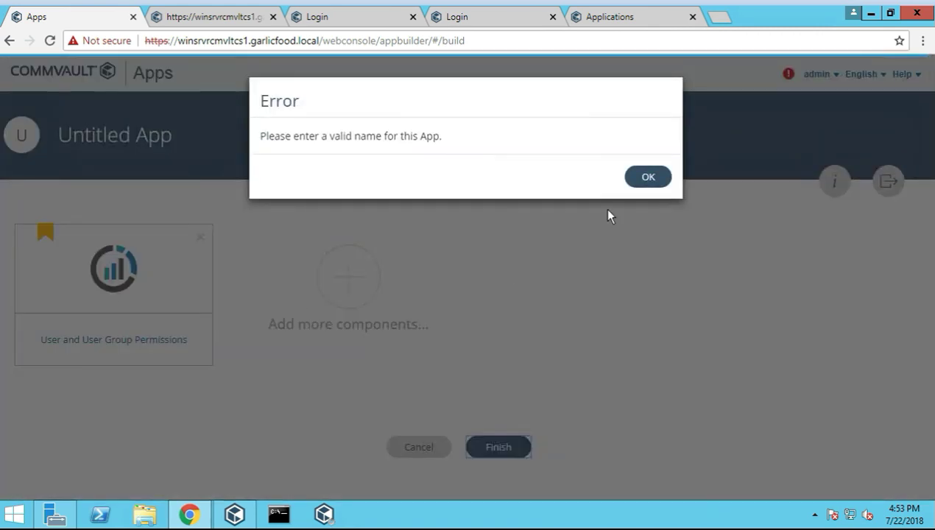
pyautogui.click(648, 178)
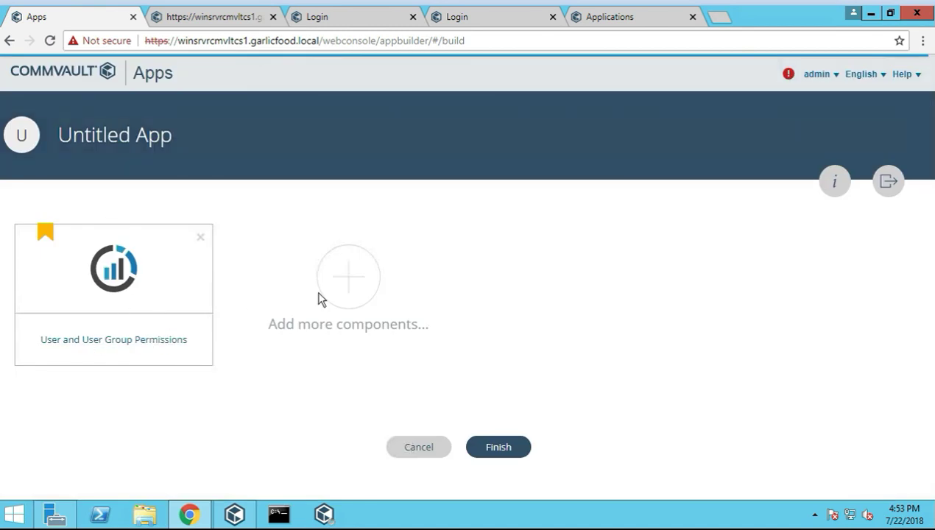
pyautogui.click(498, 445)
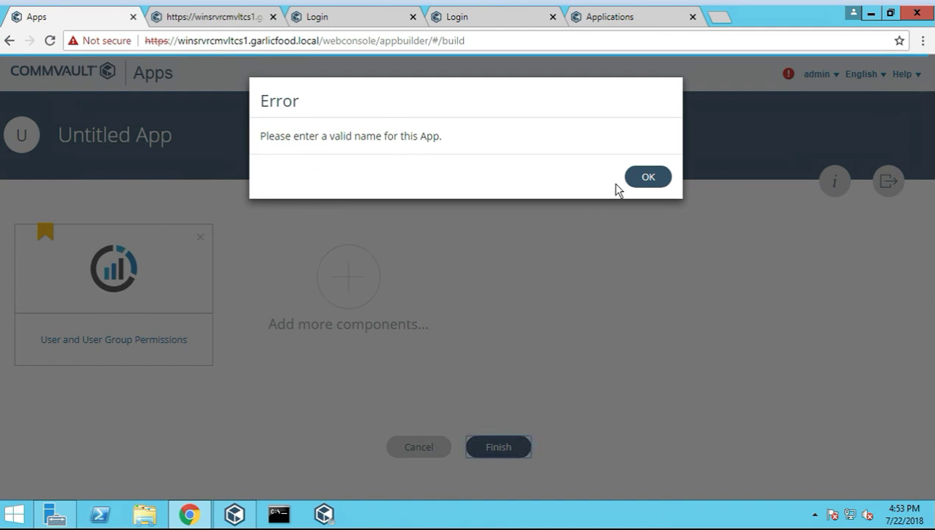
pyautogui.click(646, 177)
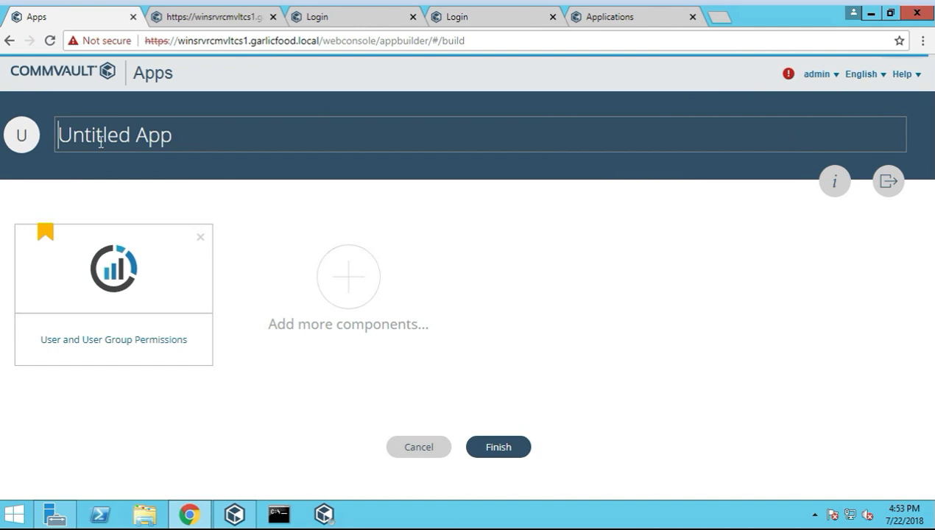
pyautogui.write('test')
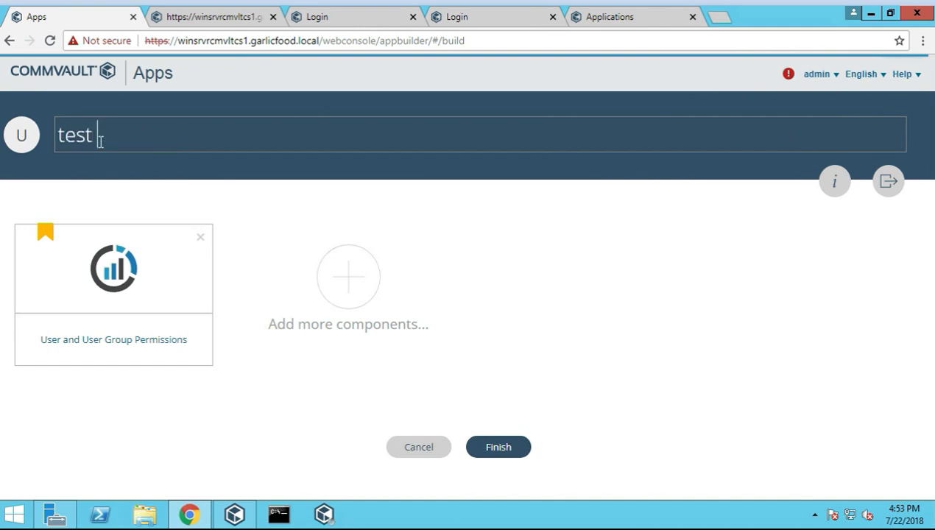
pyautogui.write(' app')
pyautogui.click(513, 452)
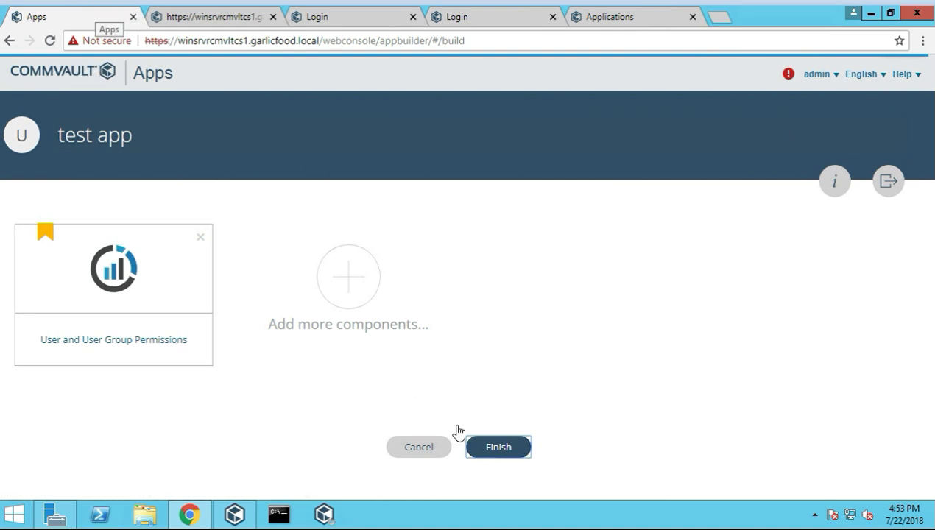
# Head back to the Web Console home by selecting the address text after /webconsole
pyautogui.click(67, 79)
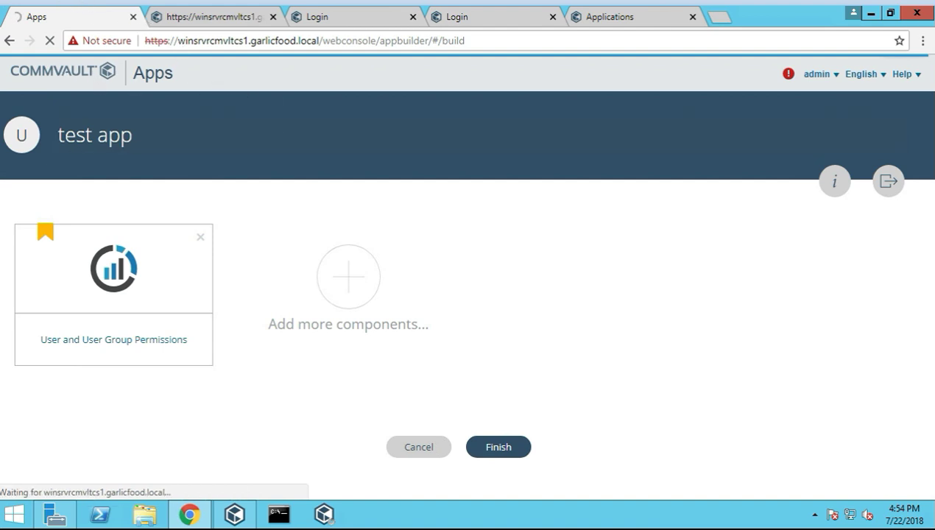
pyautogui.click(376, 44)
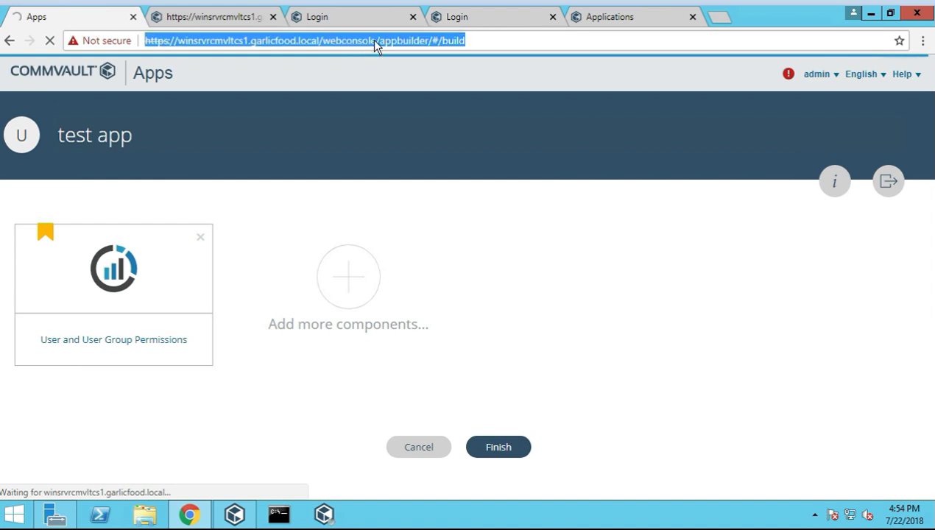
pyautogui.click(377, 42)
pyautogui.moveTo(377, 40); pyautogui.dragTo(465, 41)
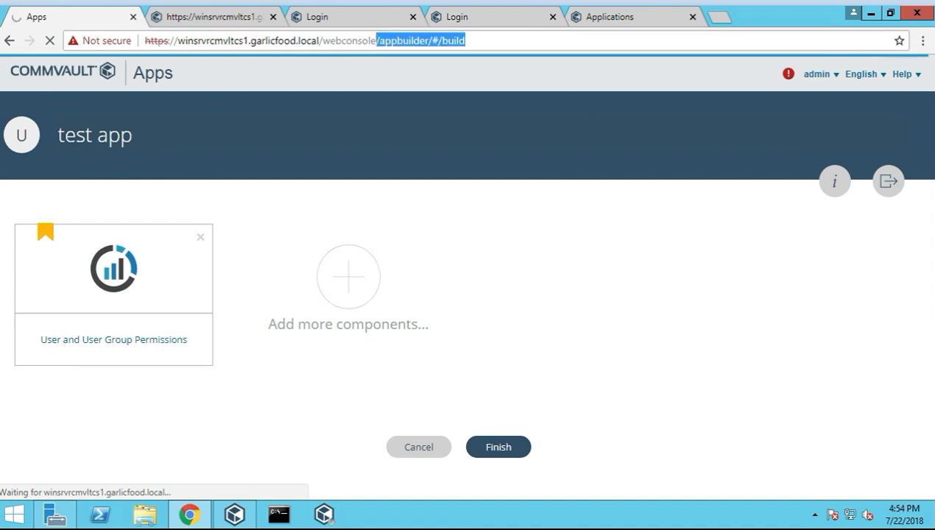
# Load the /webconsole home address and open the Store tile from the local applications
pyautogui.press('BackSpace')
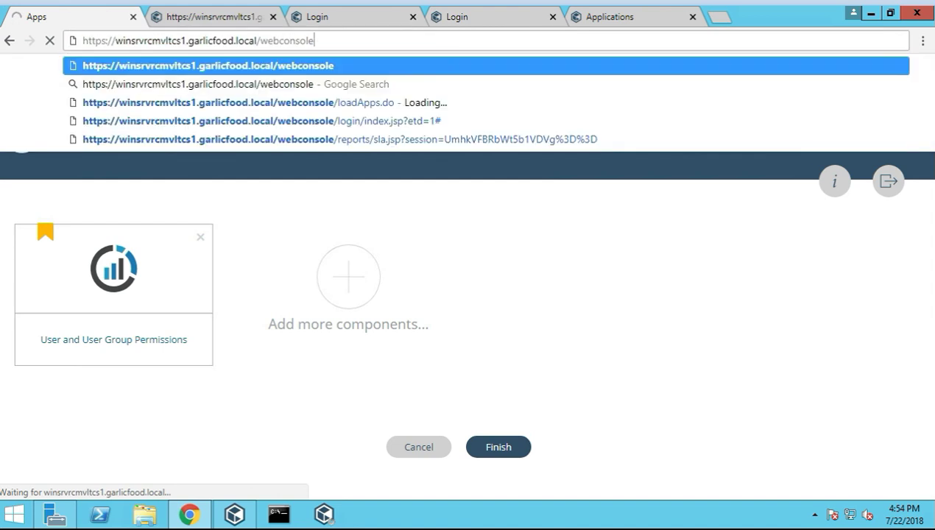
pyautogui.press('Return')
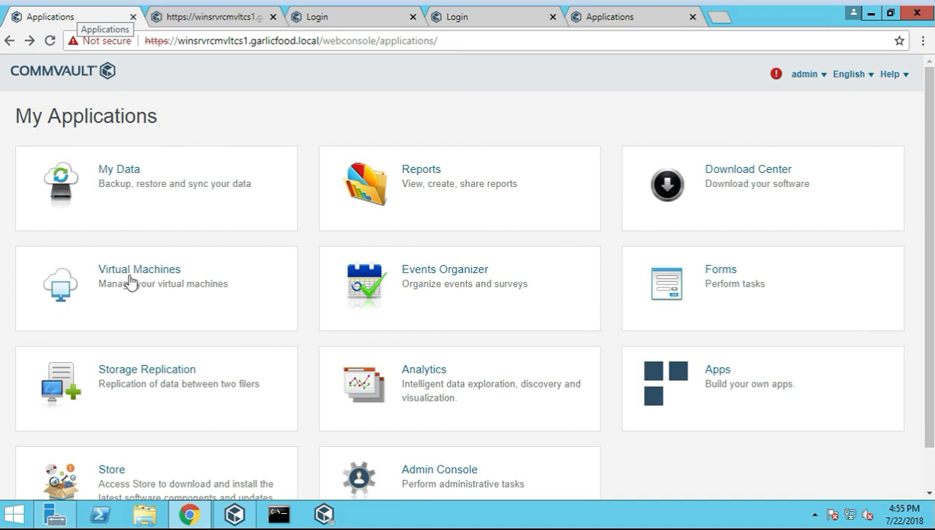
pyautogui.scroll(-1, 589, 353)
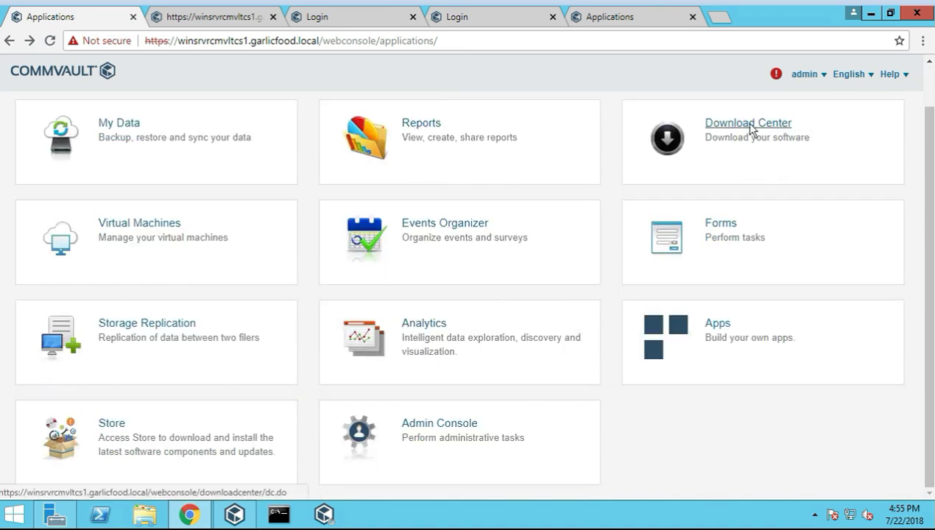
pyautogui.click(111, 427)
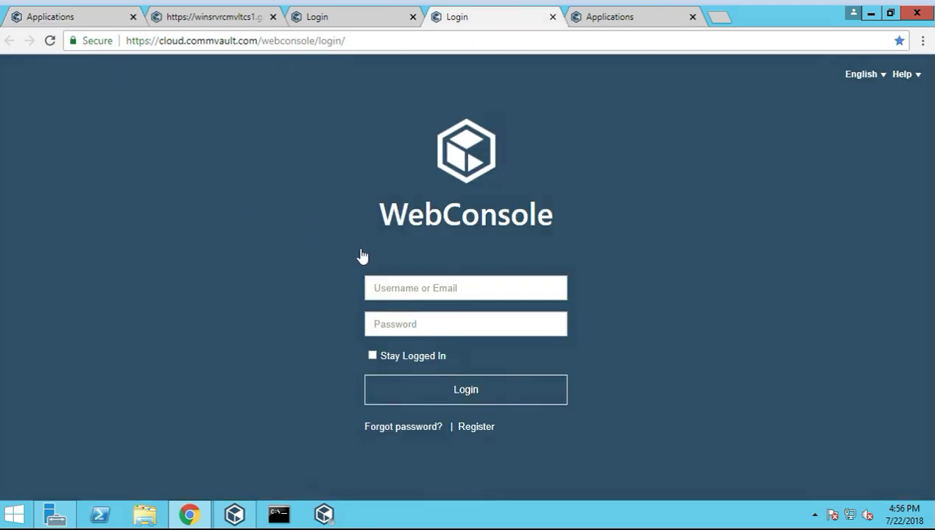
# Sign in to the cloud WebConsole with the account e-mail and password, declining Chrome's password save
pyautogui.click(414, 295)
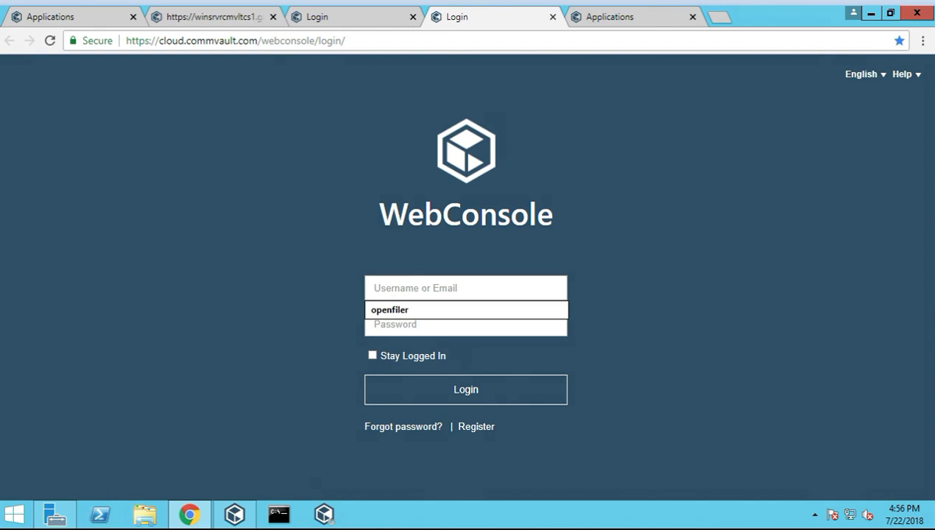
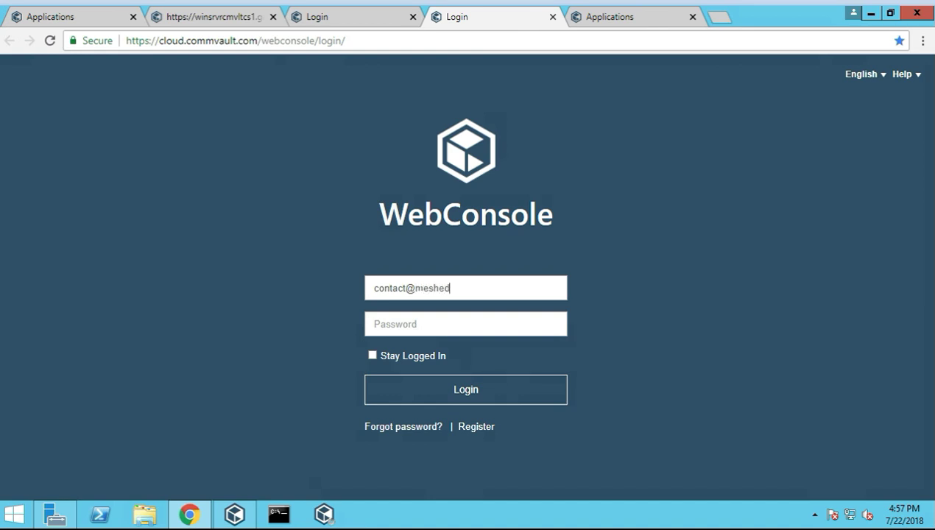
pyautogui.press('Tab')
pyautogui.write('*')
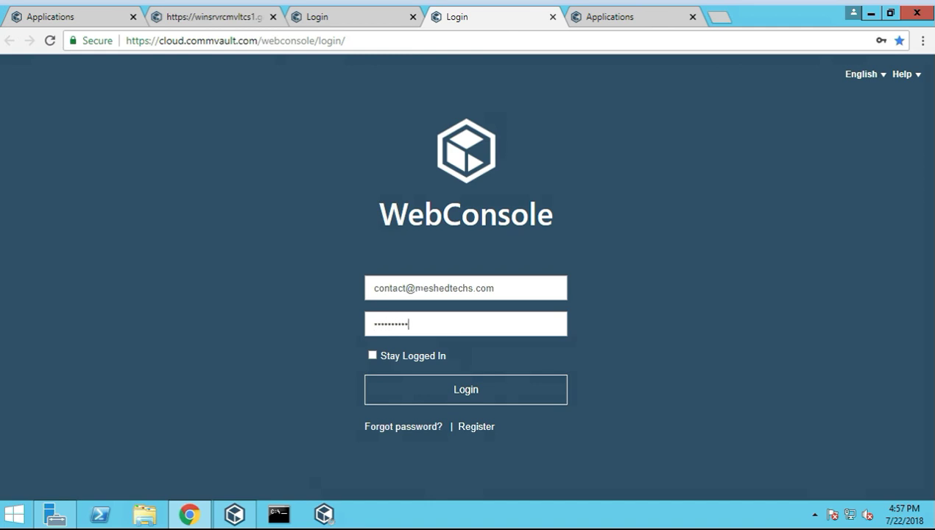
pyautogui.click(453, 387)
pyautogui.press('Return')
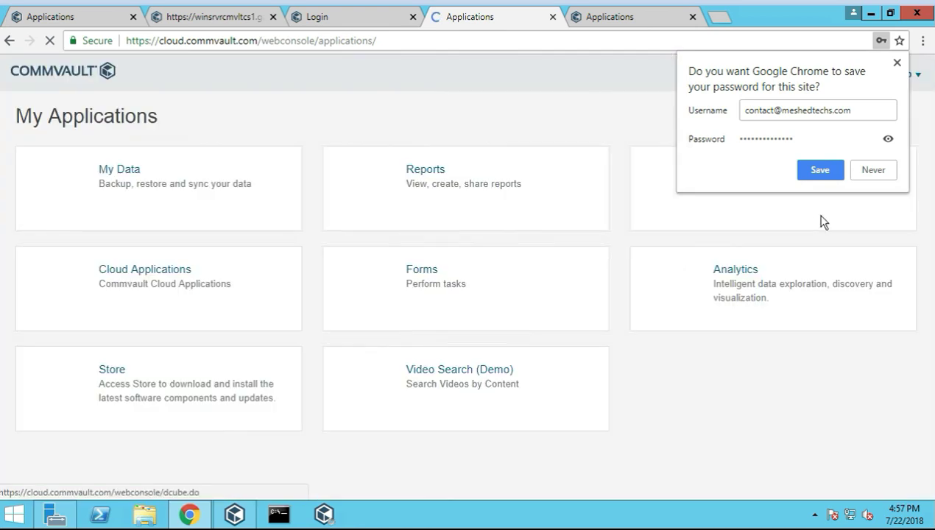
pyautogui.click(874, 174)
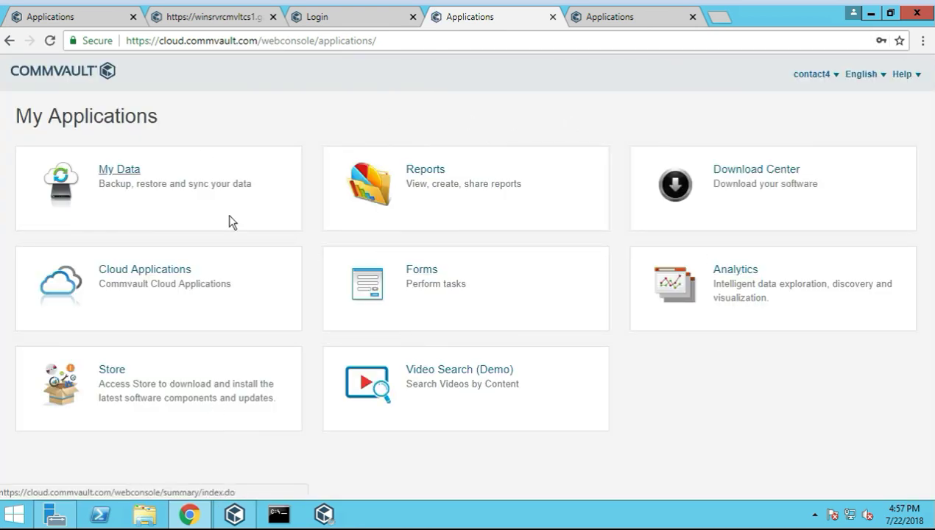
# Compare the local and cloud Applications tabs, ending on the cloud My Applications page
pyautogui.click(73, 17)
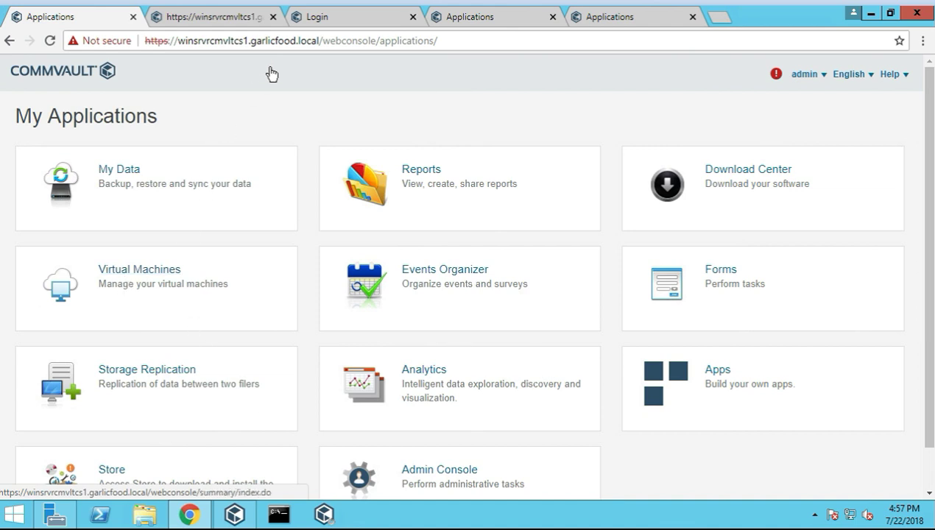
pyautogui.click(339, 24)
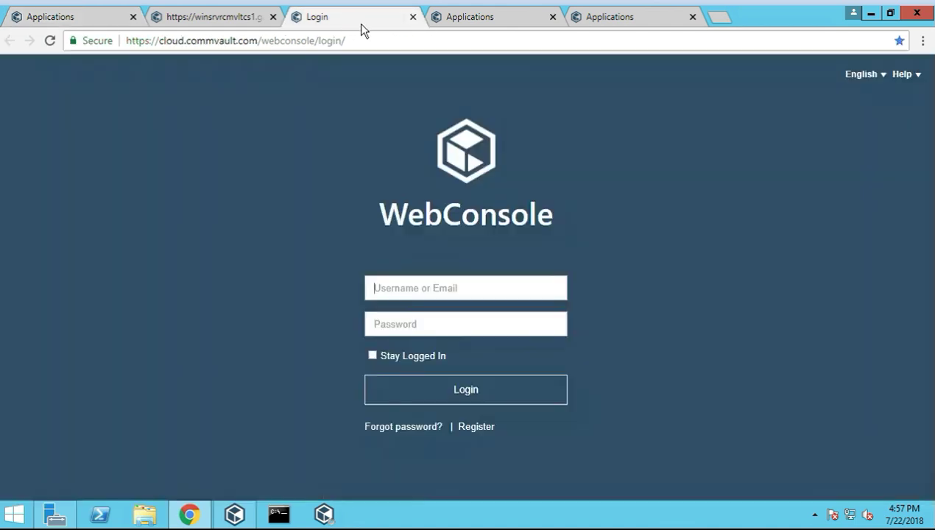
pyautogui.click(464, 22)
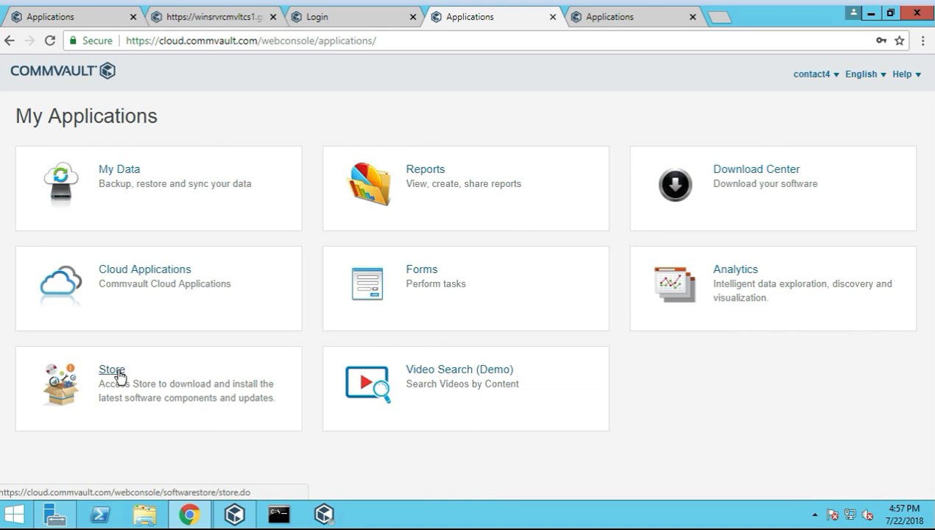
# Search the cloud Store for 'logs' and scroll through the Reports, Tools, Alerts and Virtualization results
pyautogui.click(143, 373)
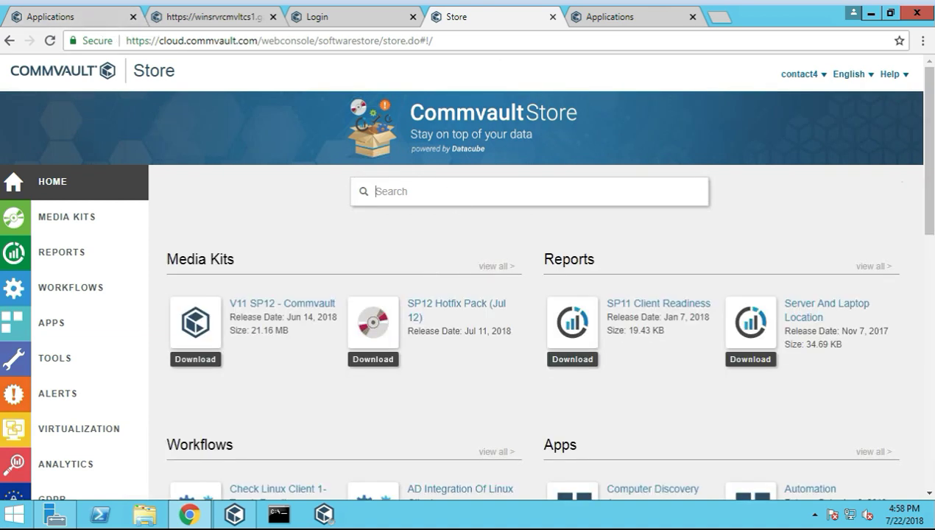
pyautogui.write('lo')
pyautogui.press('Return')
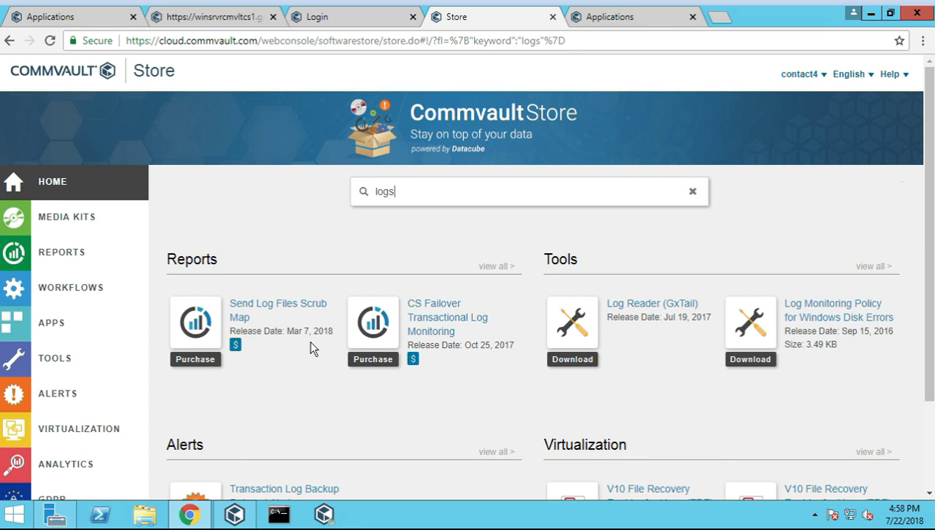
pyautogui.scroll(-1, 311, 348)
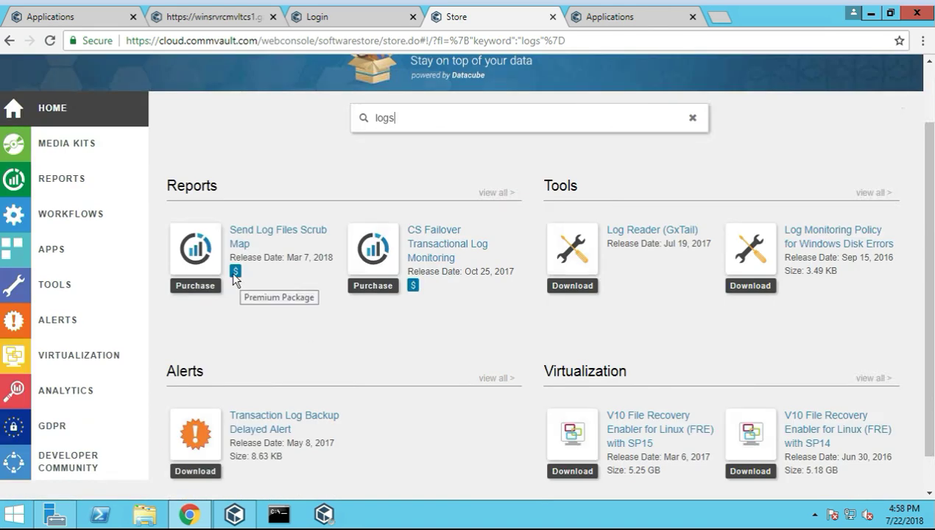
pyautogui.scroll(-1, 418, 316)
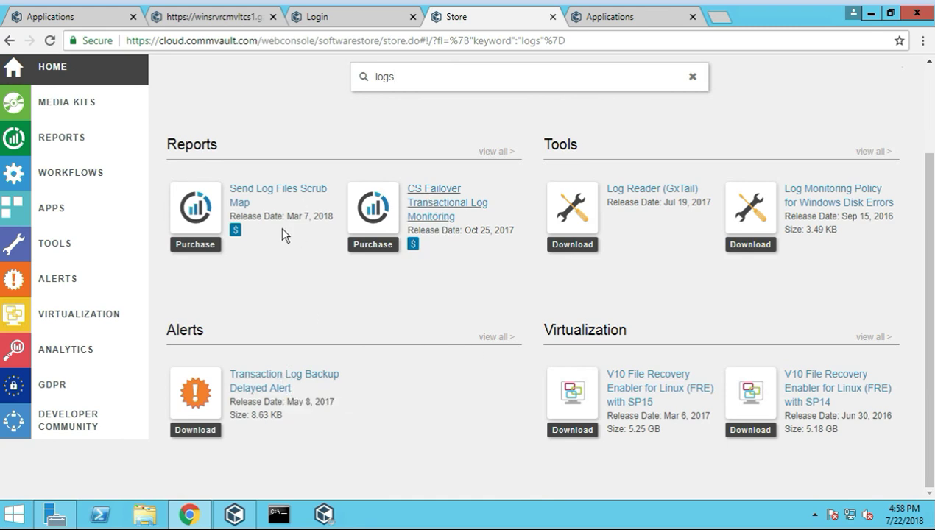
# Open the Send Log Files Scrub Map package and scroll through its sample table
pyautogui.click(259, 193)
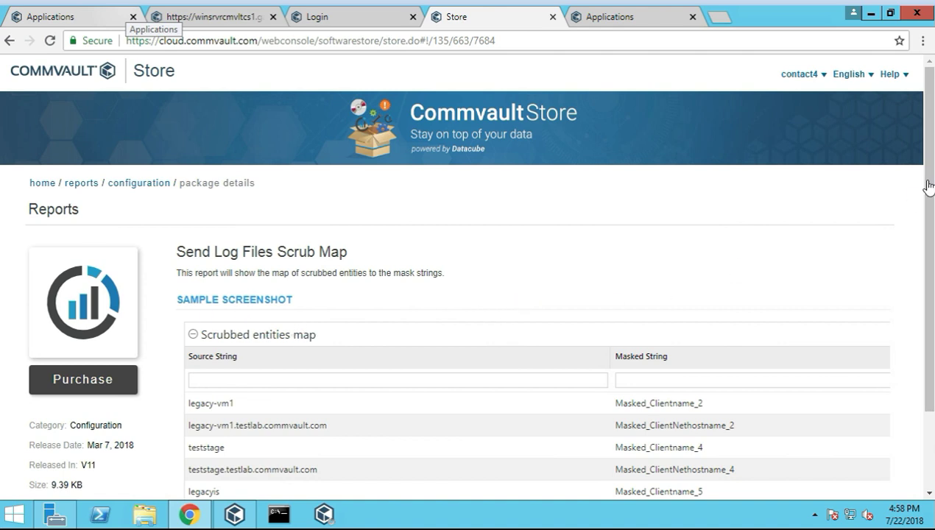
pyautogui.scroll(-1, 911, 202)
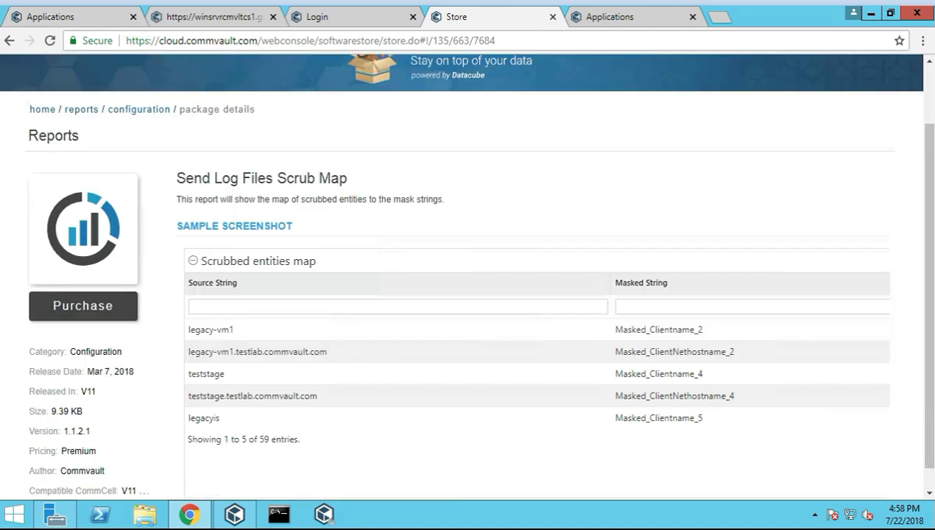
pyautogui.scroll(-1, 91, 464)
pyautogui.scroll(2, 234, 265)
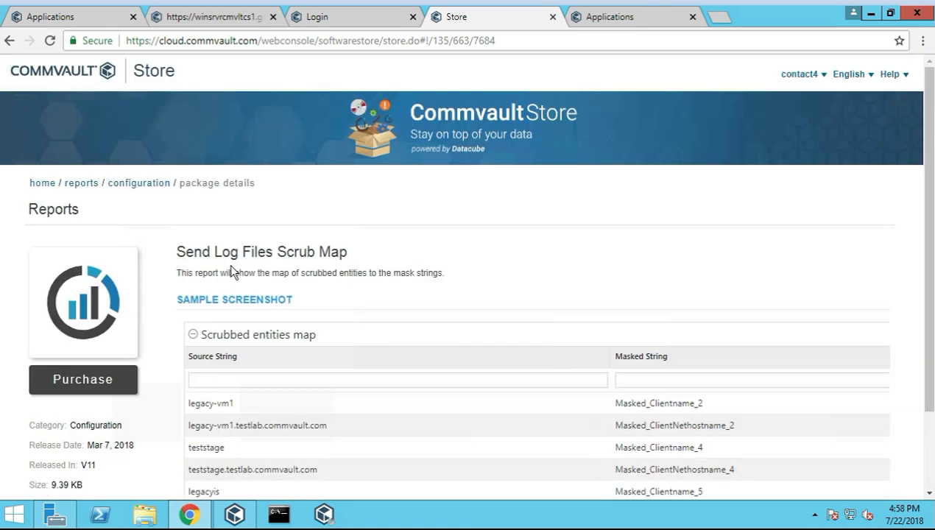
pyautogui.scroll(-2, 444, 291)
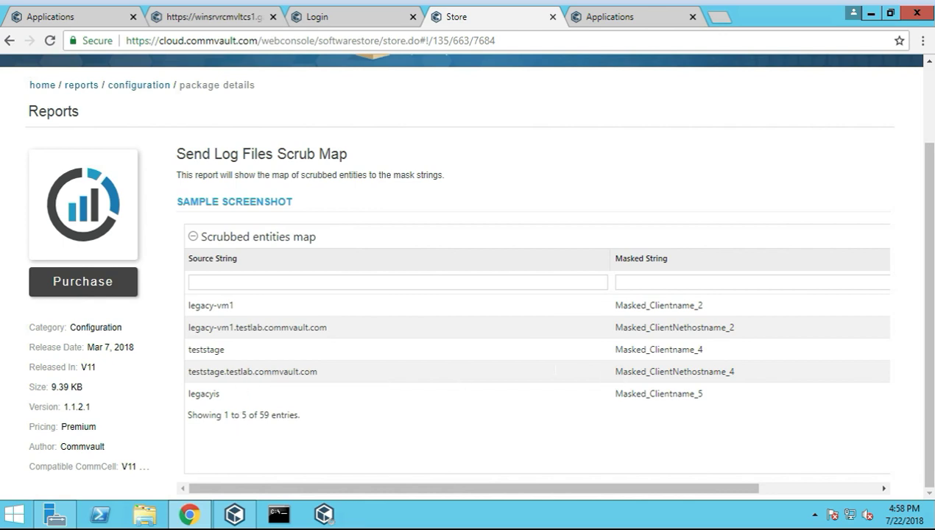
pyautogui.click(775, 489)
pyautogui.moveTo(776, 490); pyautogui.dragTo(385, 490)
pyautogui.click(838, 490)
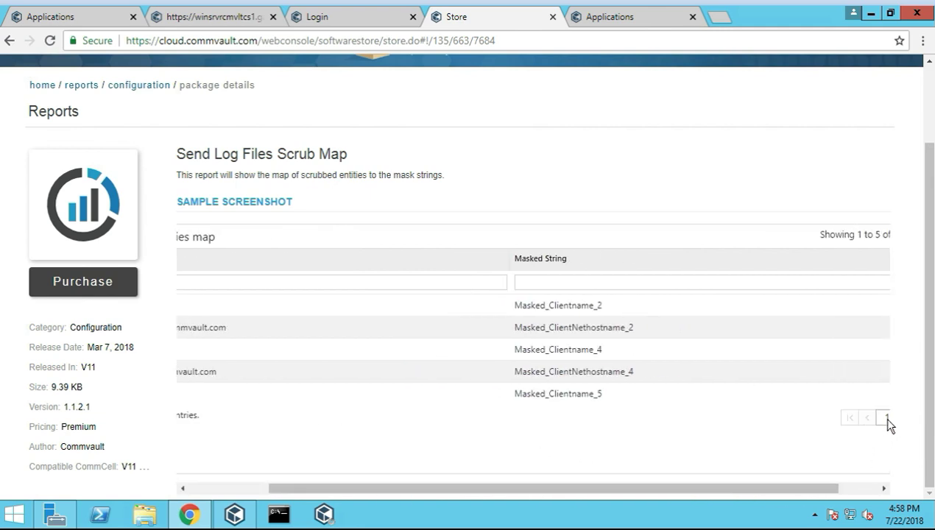
pyautogui.click(858, 488)
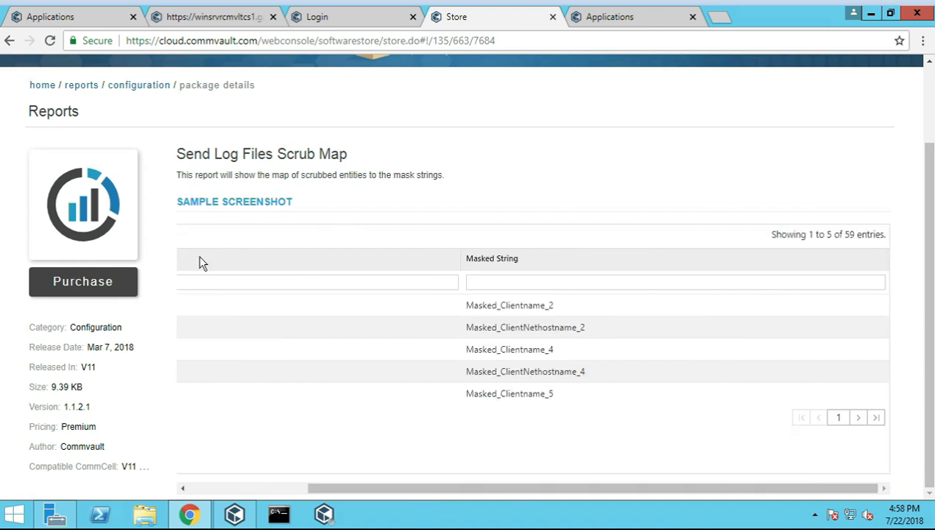
pyautogui.click(257, 488)
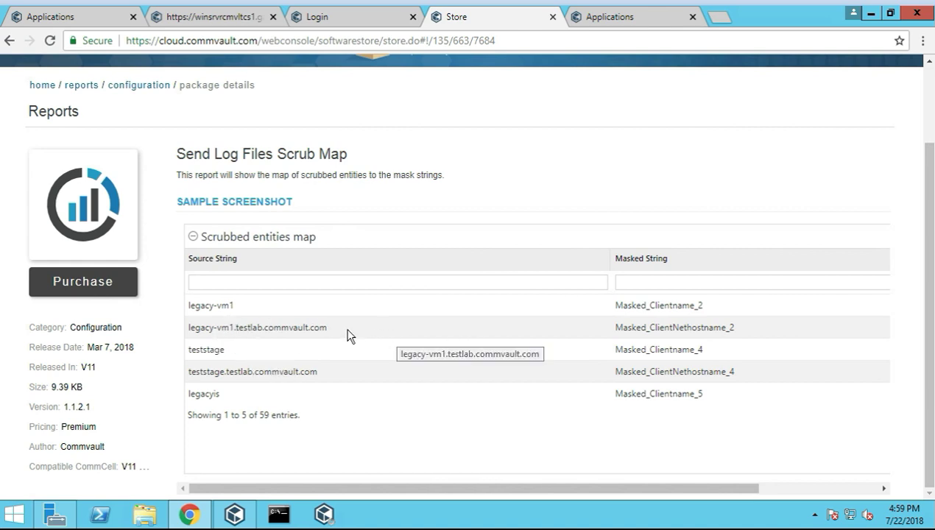
# Highlight the legacy-vm1 and teststage source strings, then attempt Purchase and dismiss the Premium notice
pyautogui.moveTo(350, 335); pyautogui.dragTo(201, 326)
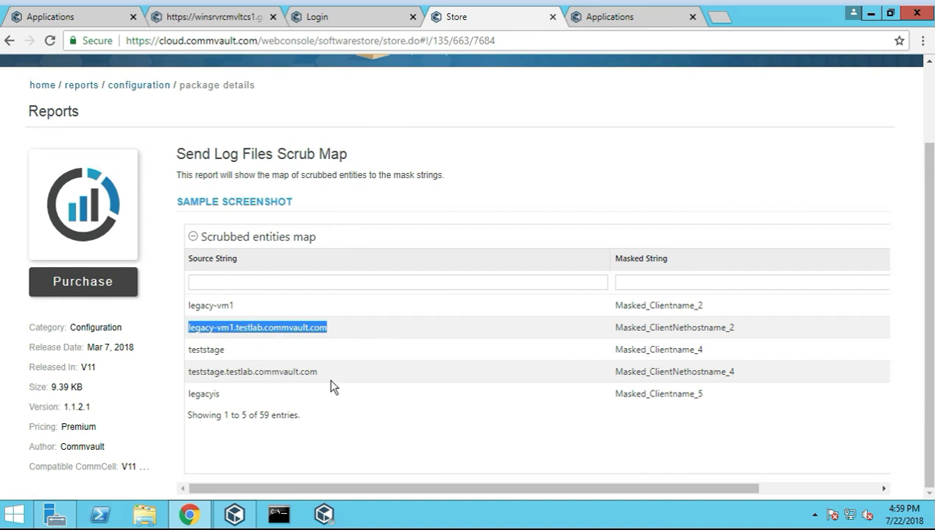
pyautogui.moveTo(335, 374); pyautogui.dragTo(300, 419)
pyautogui.click(304, 421)
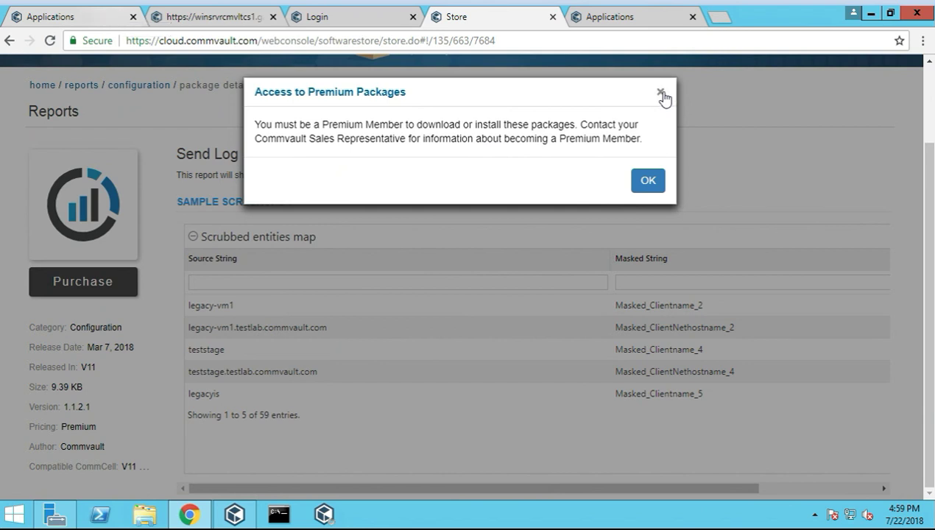
pyautogui.click(657, 187)
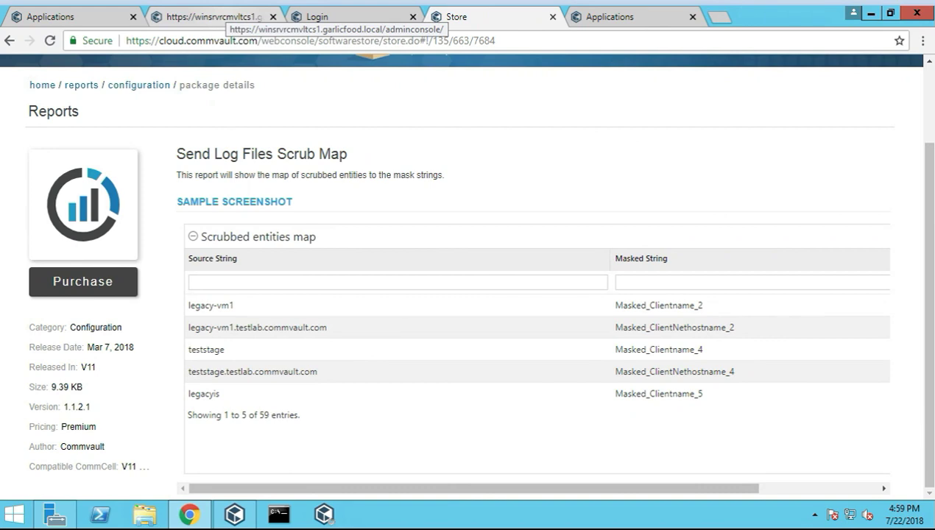
# Switch to the Admin Console Servers Dashboard showing 5 servers, 4 critical events and 0 running jobs
pyautogui.click(891, 13)
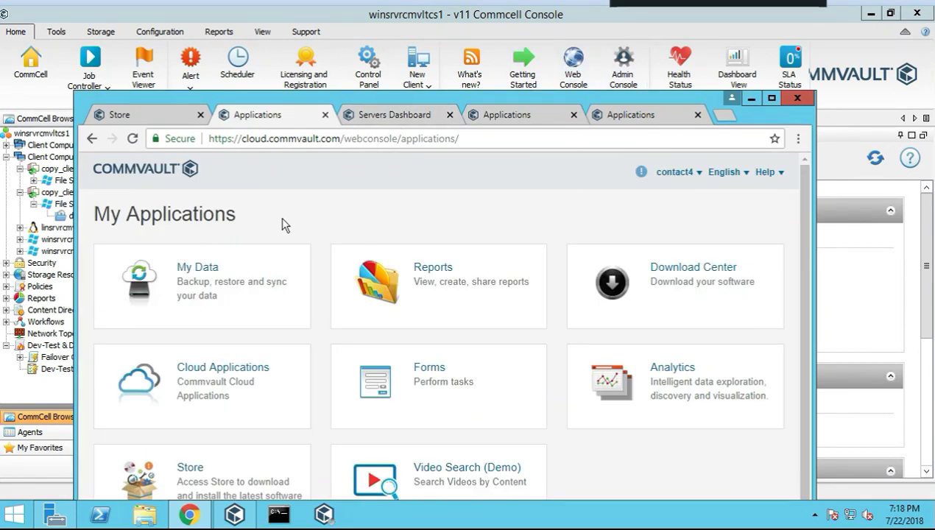
pyautogui.scroll(-1, 283, 265)
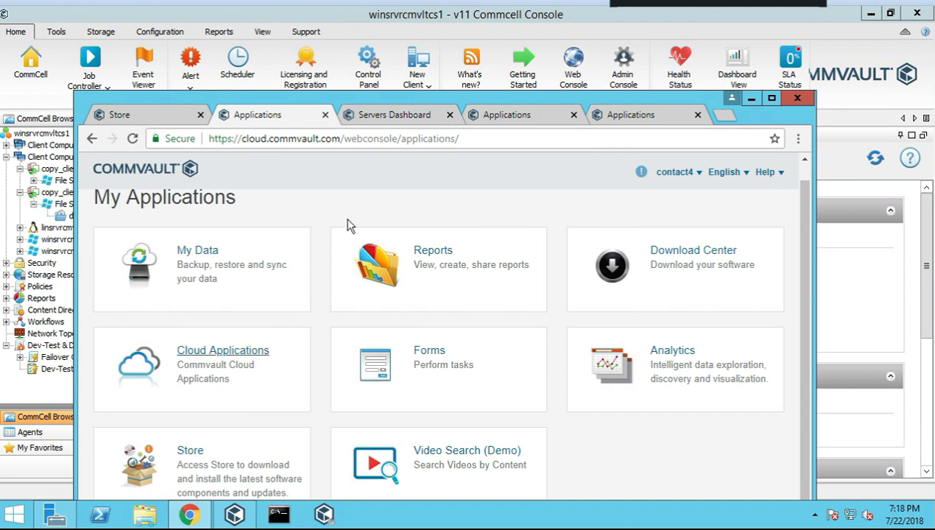
pyautogui.click(390, 122)
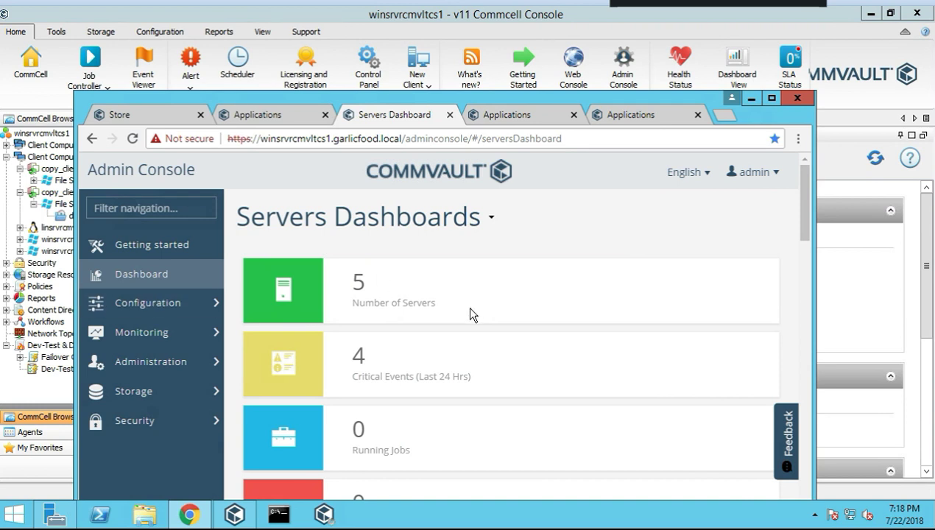
pyautogui.scroll(-1, 397, 335)
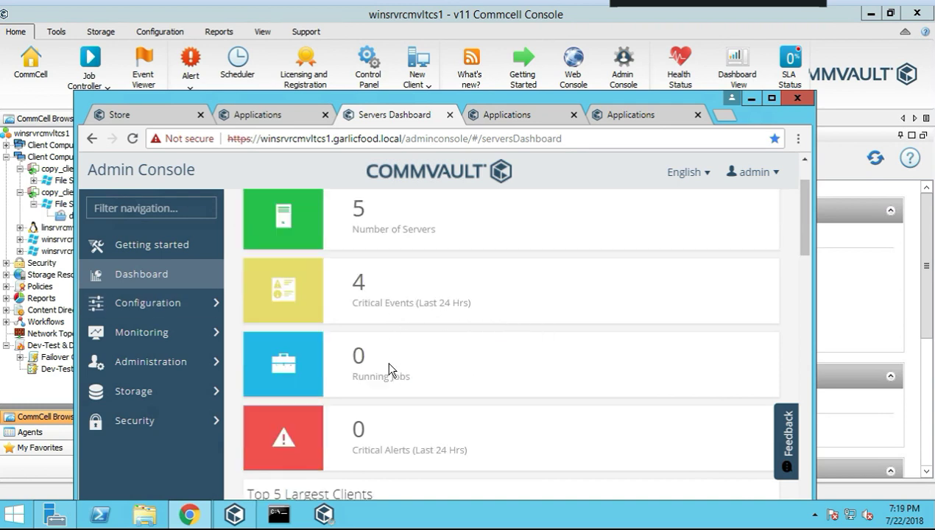
pyautogui.scroll(-1, 397, 355)
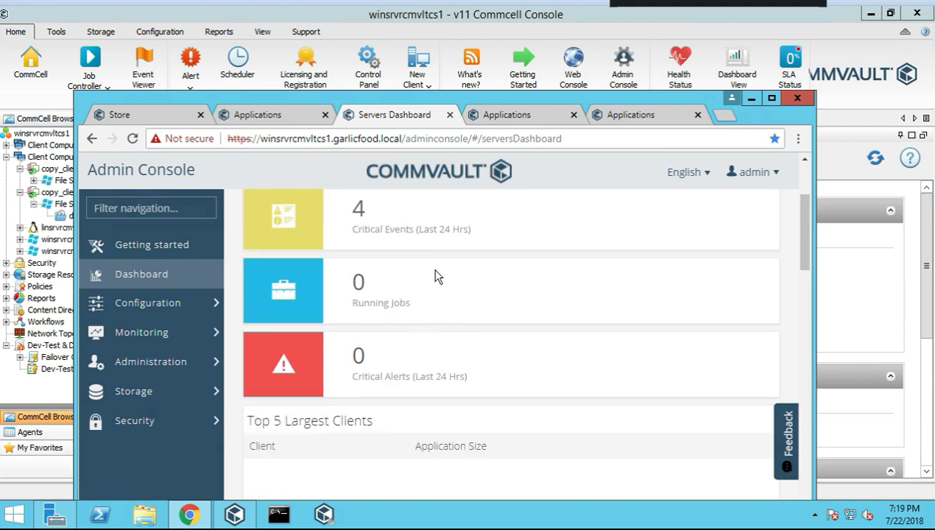
pyautogui.scroll(-2, 435, 275)
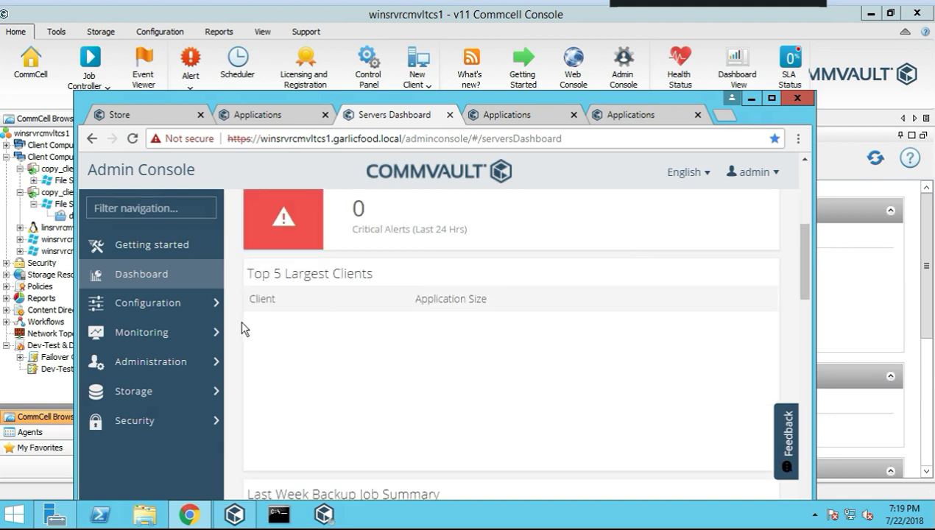
pyautogui.scroll(4, 381, 287)
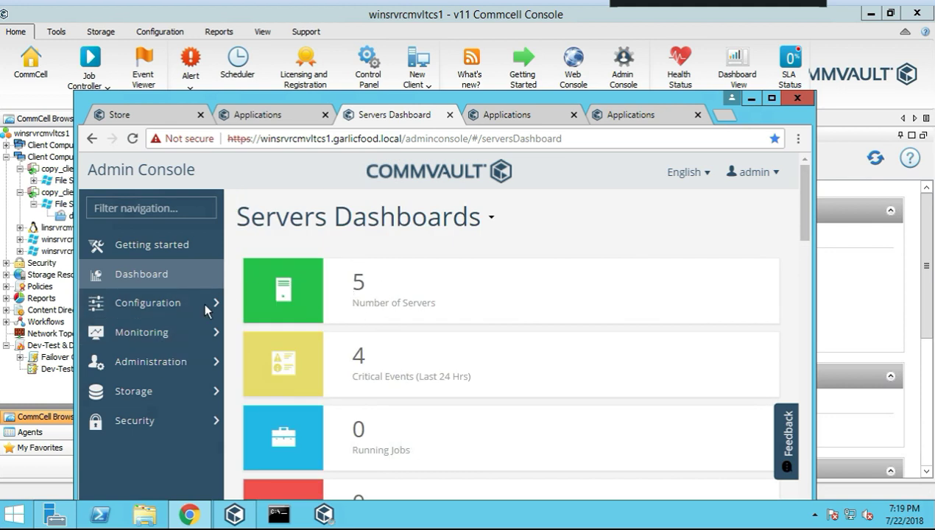
# Expand Configuration, Monitoring and Administration in the left navigation pane
pyautogui.click(171, 308)
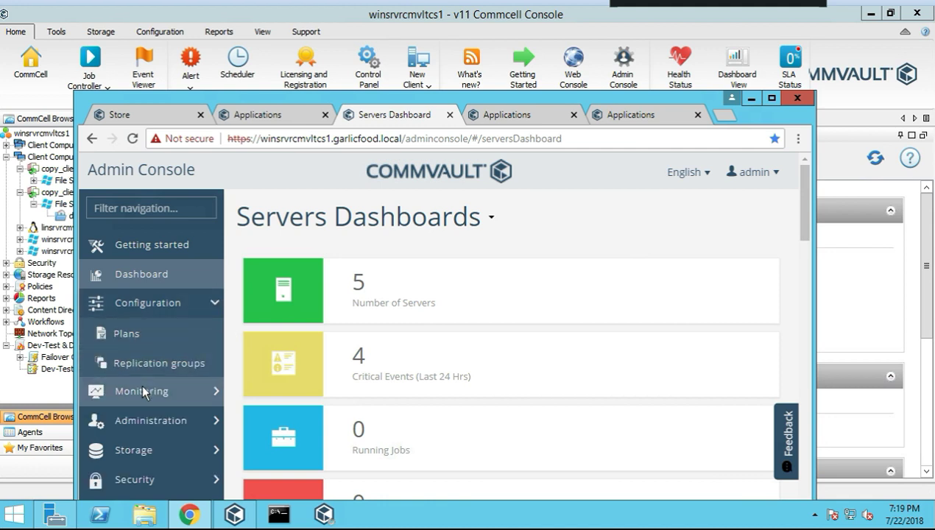
pyautogui.click(143, 391)
pyautogui.scroll(-1, 182, 346)
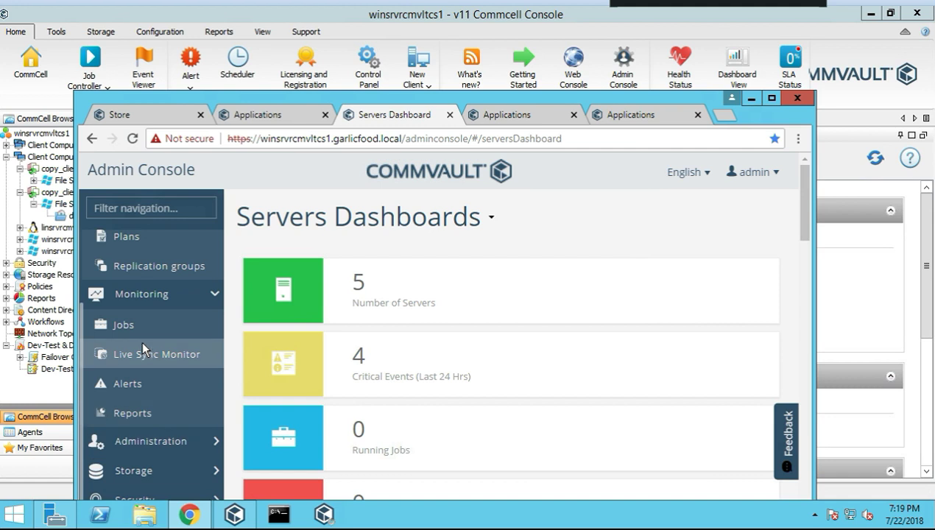
pyautogui.scroll(-1, 221, 352)
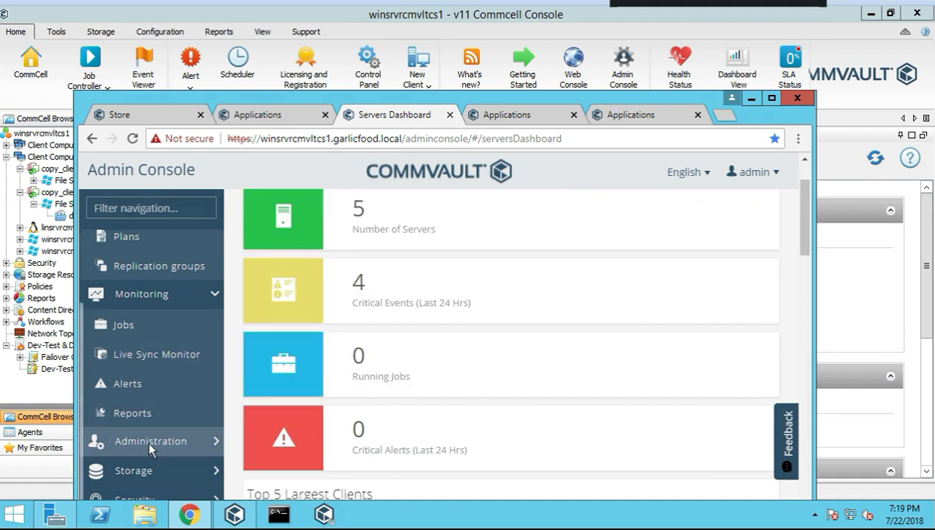
pyautogui.click(151, 441)
pyautogui.scroll(-3, 162, 383)
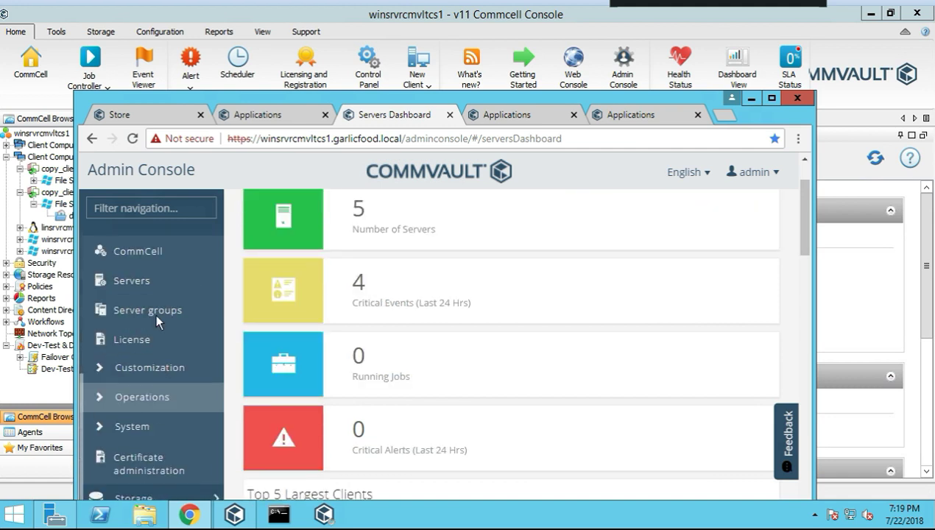
# Go through Servers and Storage pools to Storage targets: commvault_lab Offline, deduplicationLibrary Ready
pyautogui.click(140, 310)
pyautogui.scroll(-1, 155, 375)
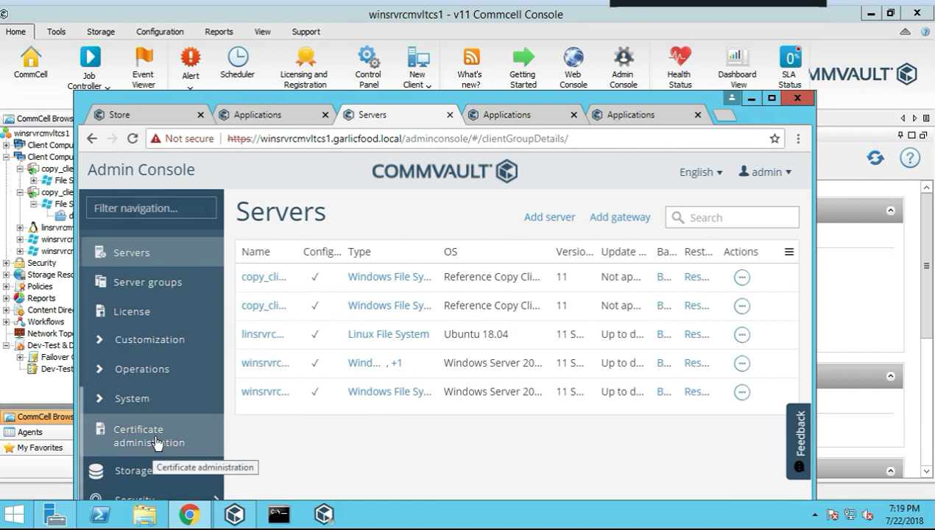
pyautogui.click(175, 478)
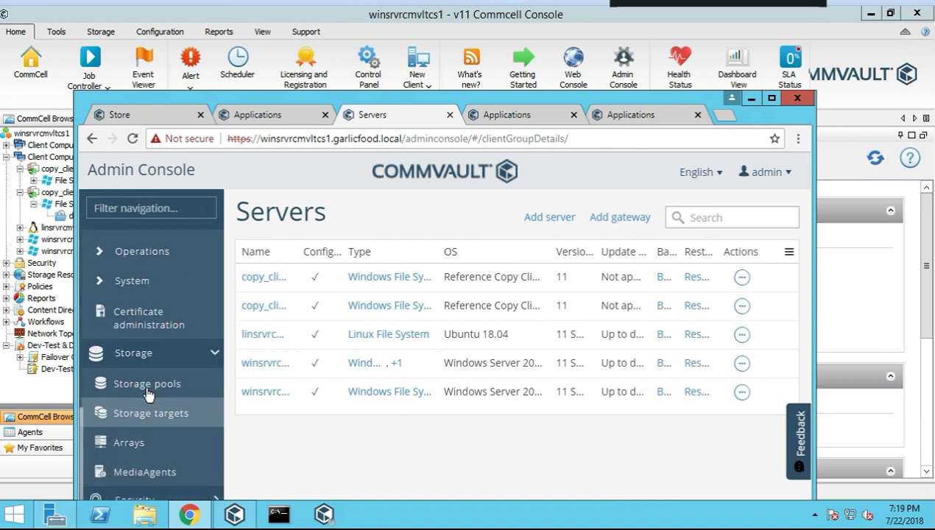
pyautogui.click(147, 388)
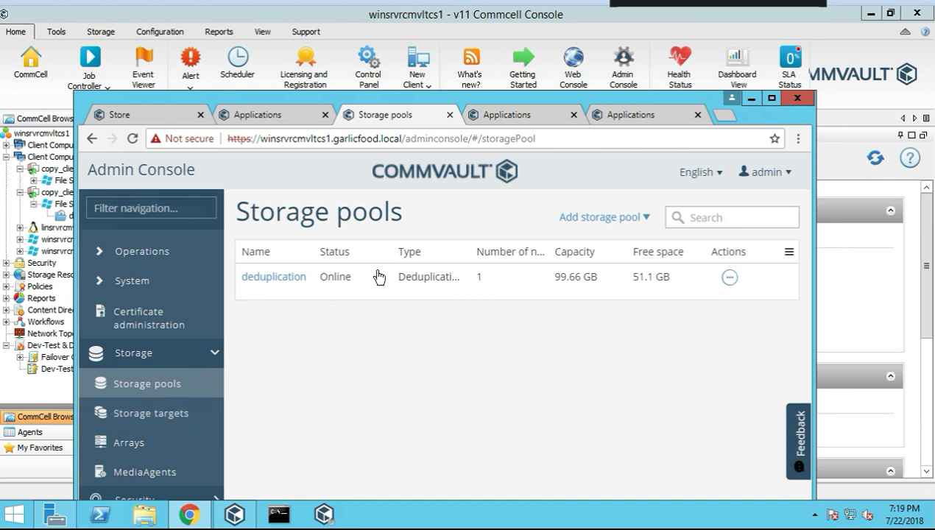
pyautogui.click(151, 420)
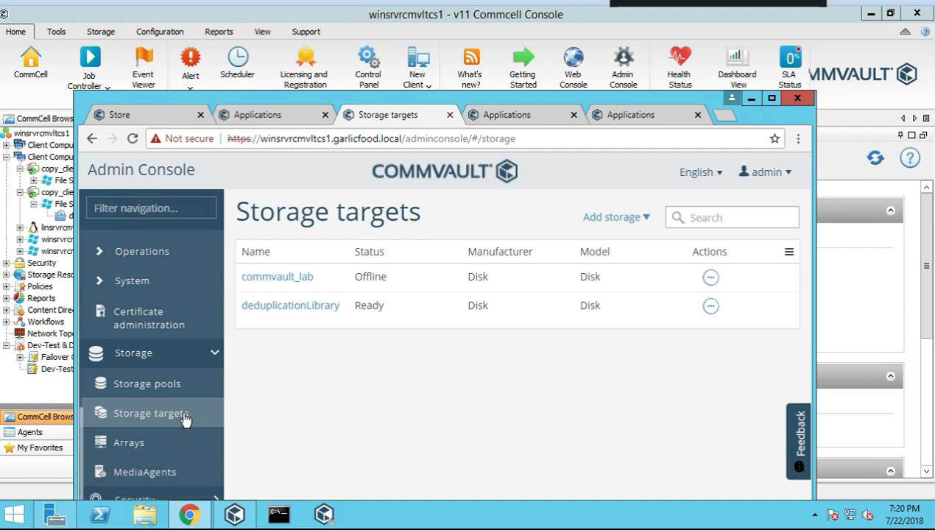
pyautogui.moveTo(463, 97); pyautogui.dragTo(453, 33)
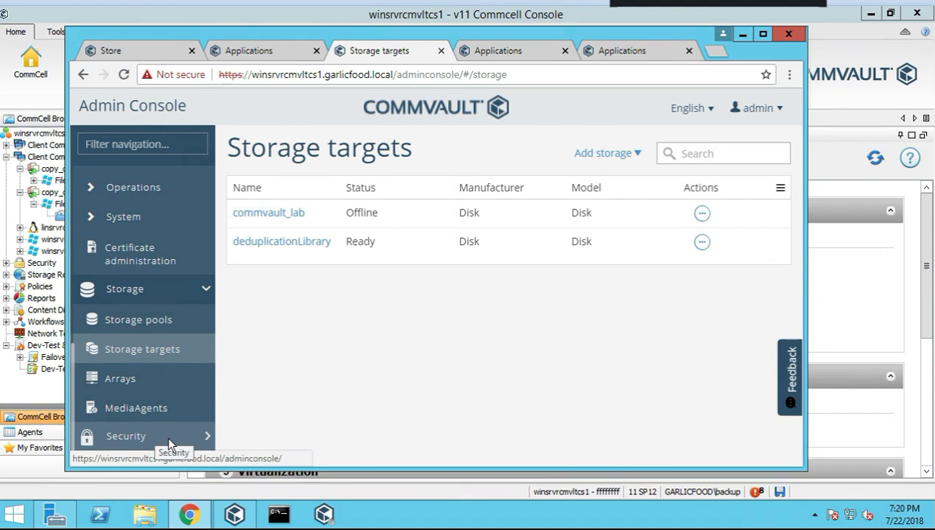
# Open Security > Users to list every user account, then shorten the browser window
pyautogui.click(189, 433)
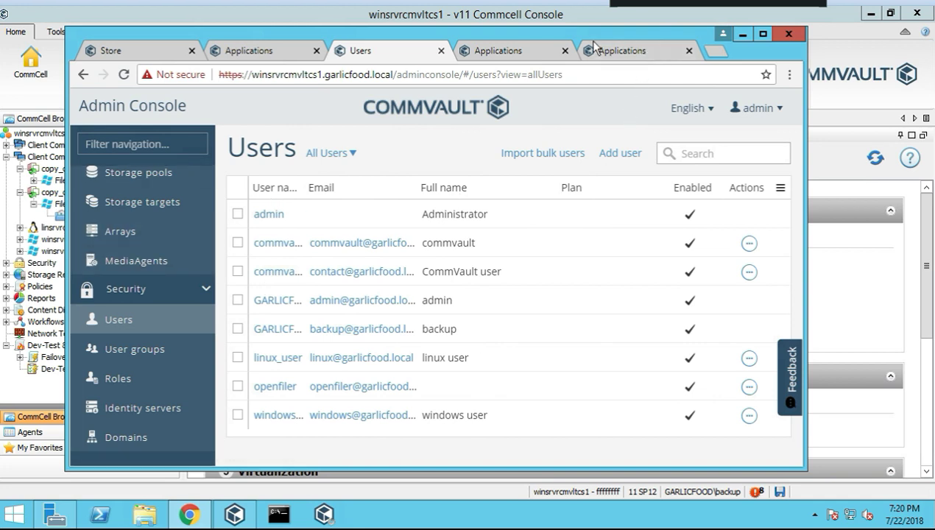
pyautogui.moveTo(593, 27); pyautogui.dragTo(595, 98)
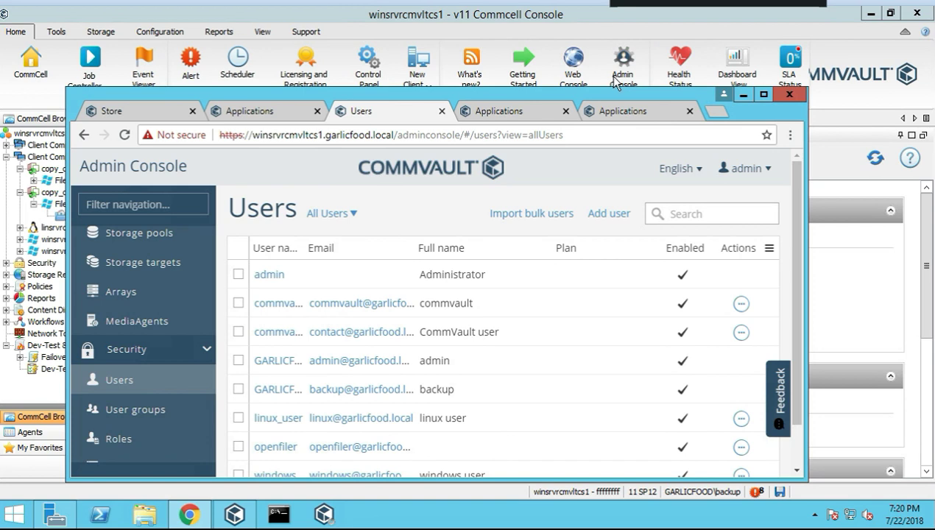
# From the Web Console Applications page, try the saved HealthStatus bookmark
pyautogui.click(499, 112)
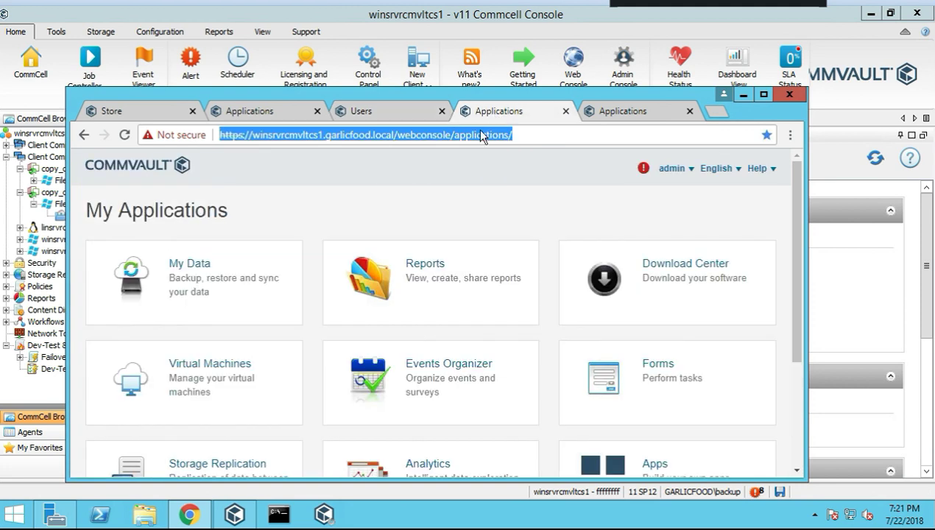
pyautogui.click(790, 135)
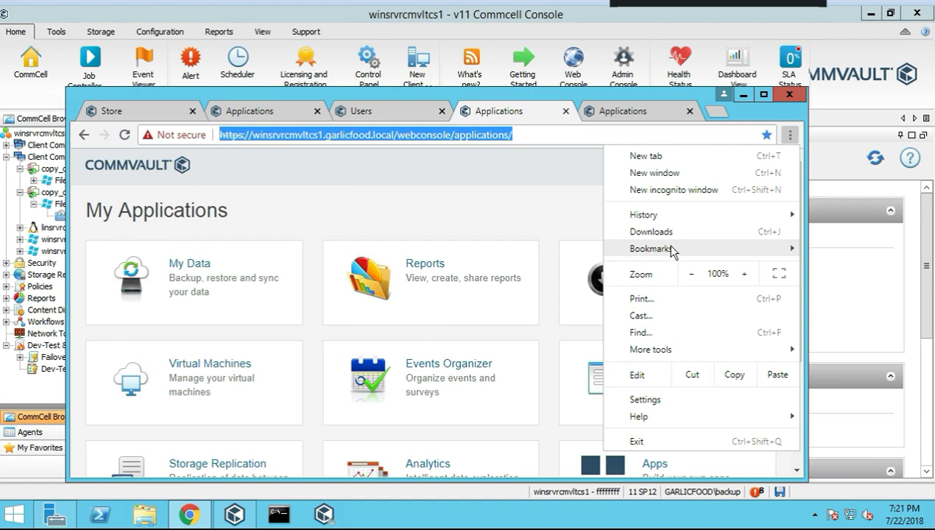
pyautogui.moveTo(666, 249)
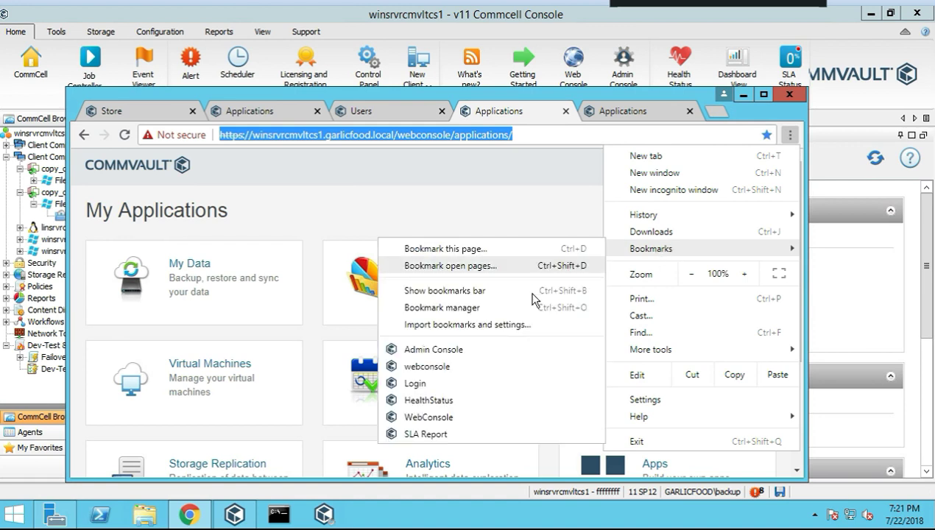
pyautogui.click(430, 400)
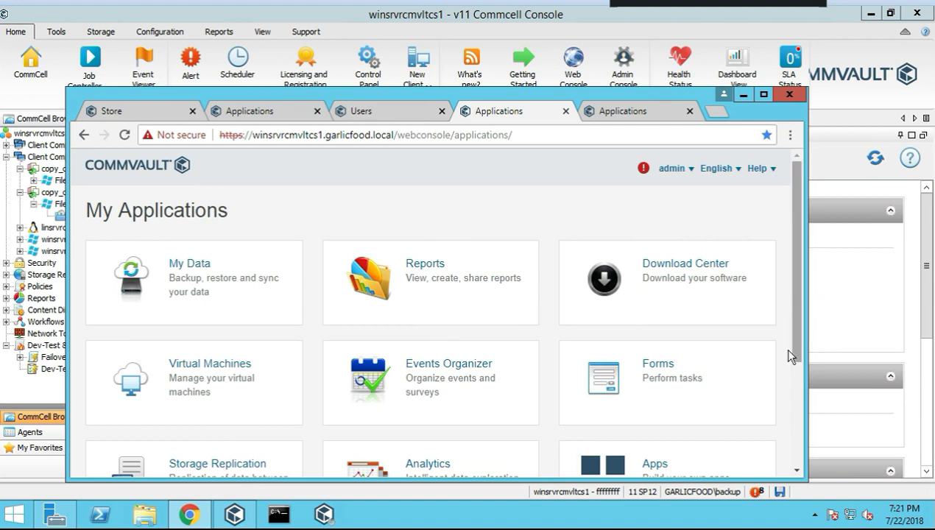
pyautogui.moveTo(795, 300); pyautogui.dragTo(789, 372)
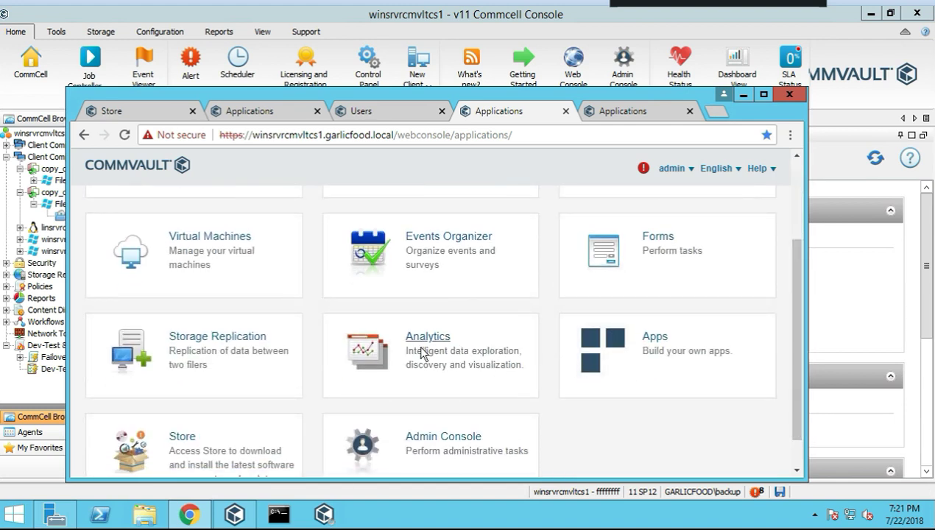
pyautogui.click(796, 197)
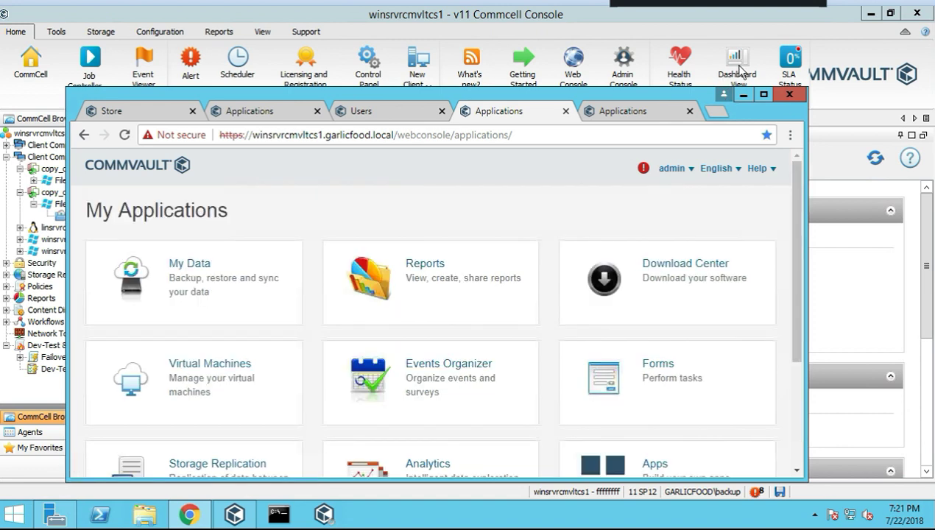
# On the other My Applications page, scroll down and launch the Analytics tile
pyautogui.click(612, 115)
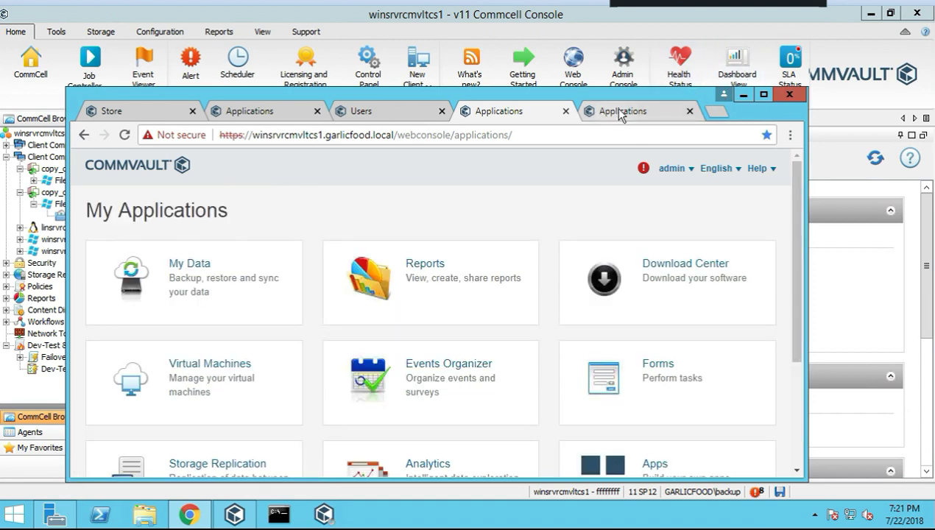
pyautogui.click(790, 135)
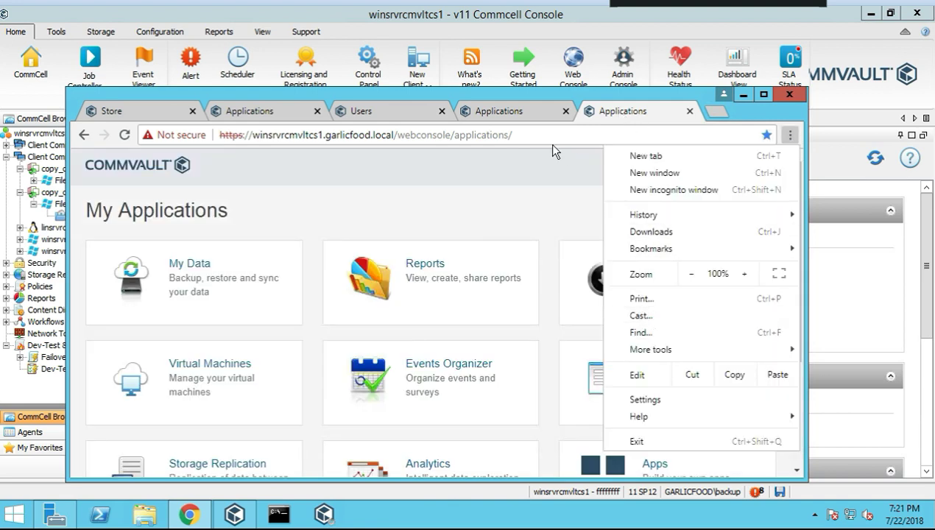
pyautogui.click(506, 188)
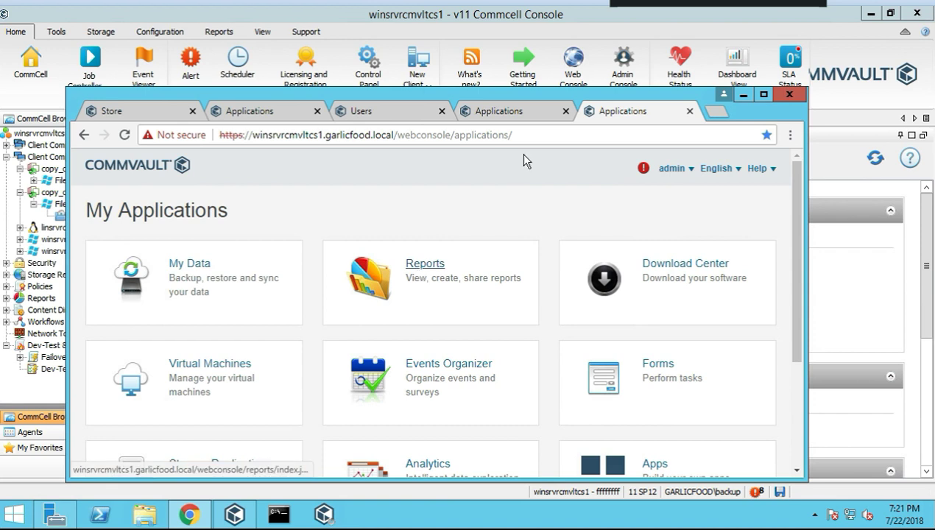
pyautogui.scroll(-3, 234, 290)
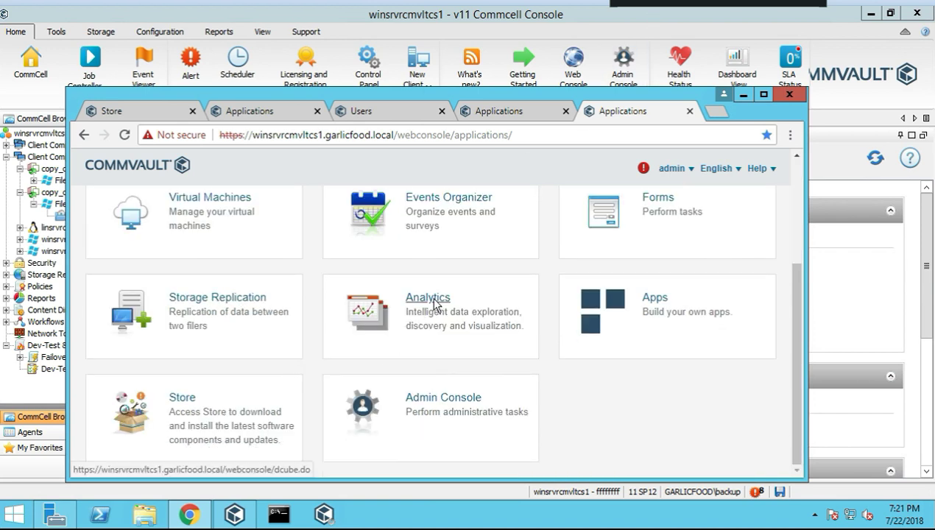
pyautogui.click(396, 309)
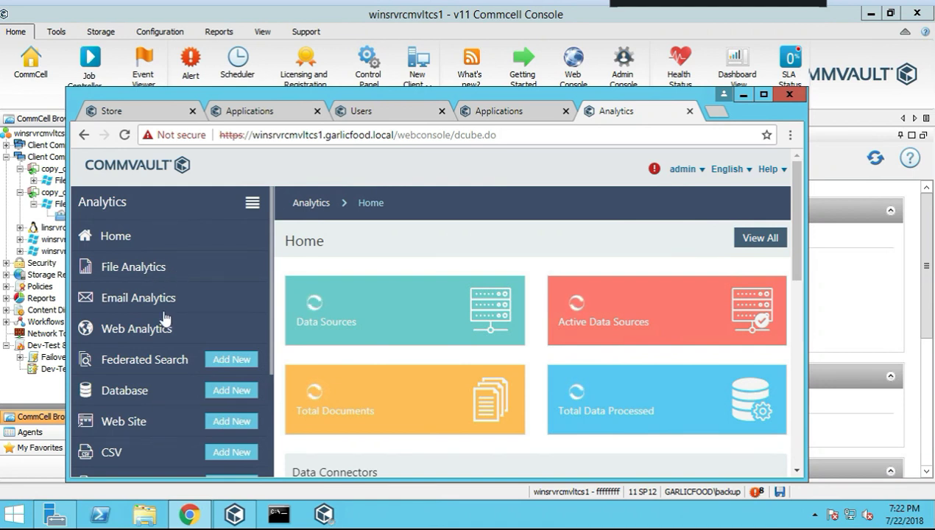
# Revisit the Users list and the Servers dashboard, briefly checking Chrome's bookmarks
pyautogui.click(390, 113)
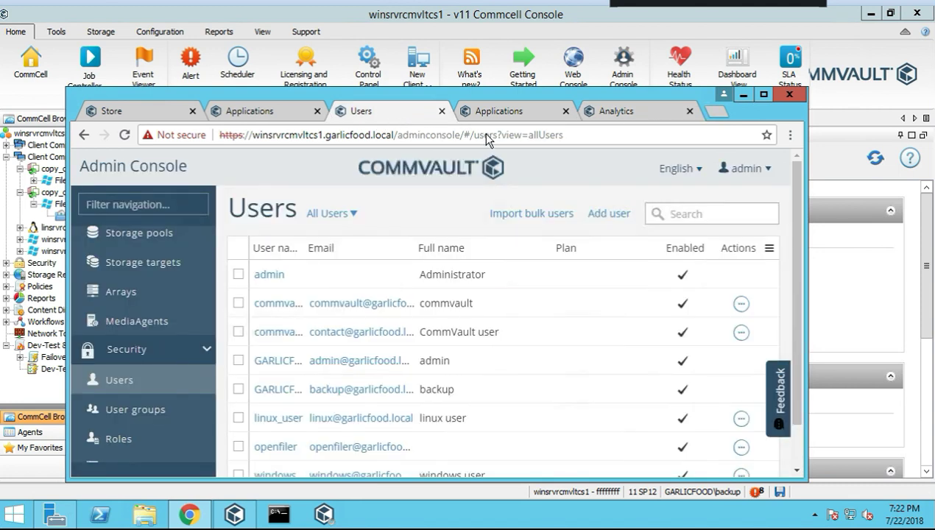
pyautogui.scroll(5, 158, 268)
pyautogui.click(133, 272)
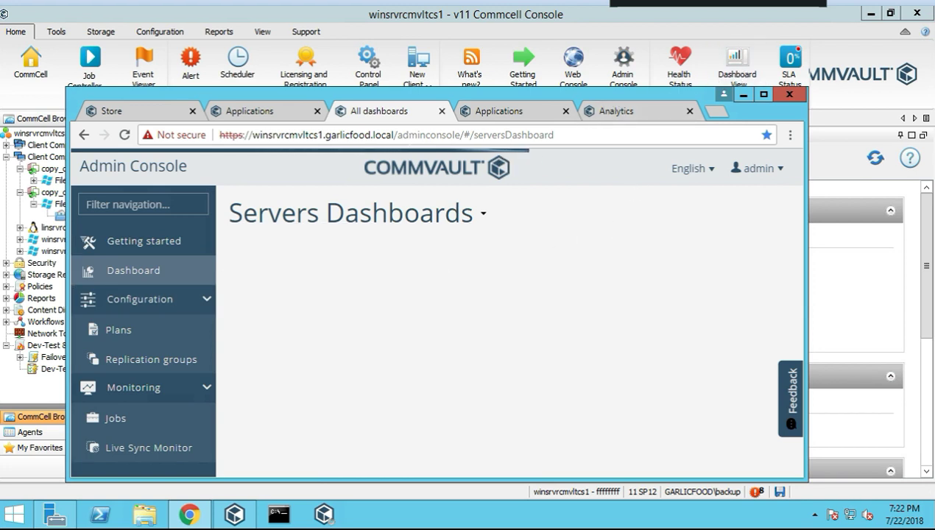
pyautogui.click(517, 111)
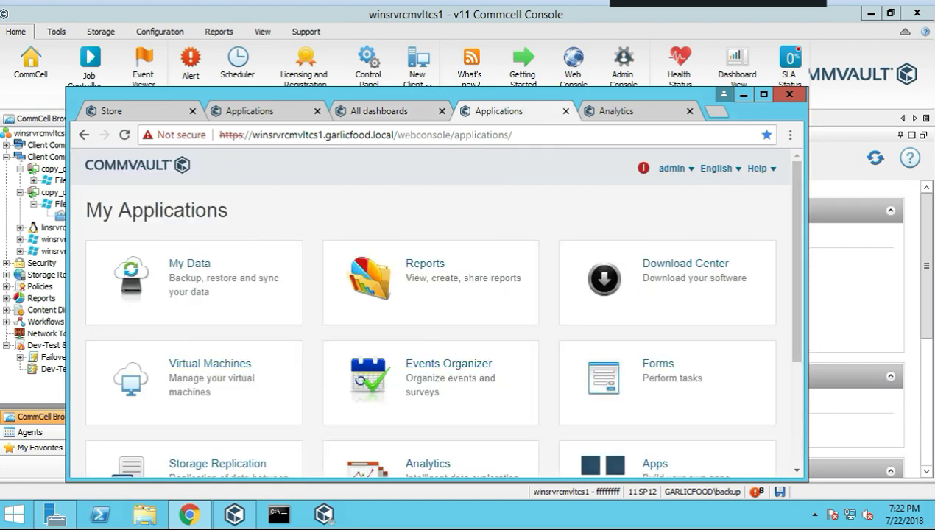
pyautogui.click(395, 118)
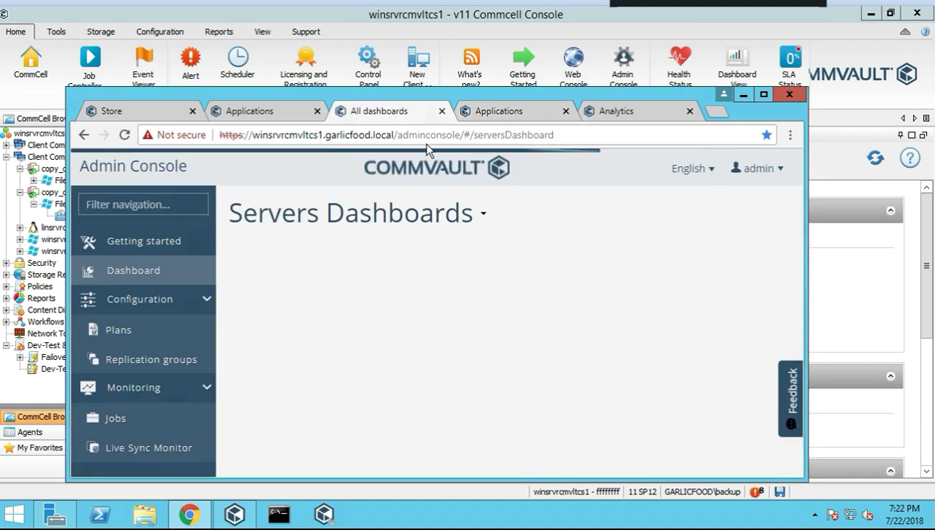
pyautogui.click(790, 135)
pyautogui.moveTo(696, 249)
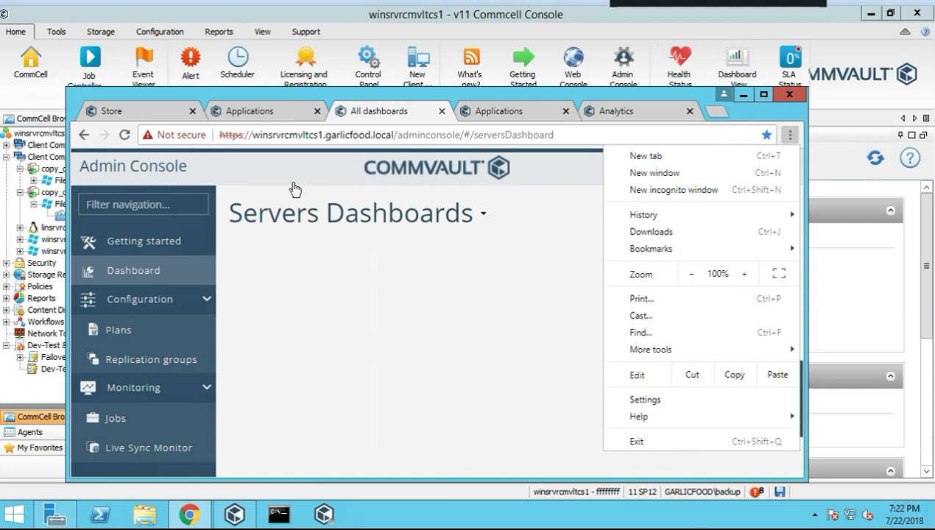
pyautogui.click(129, 274)
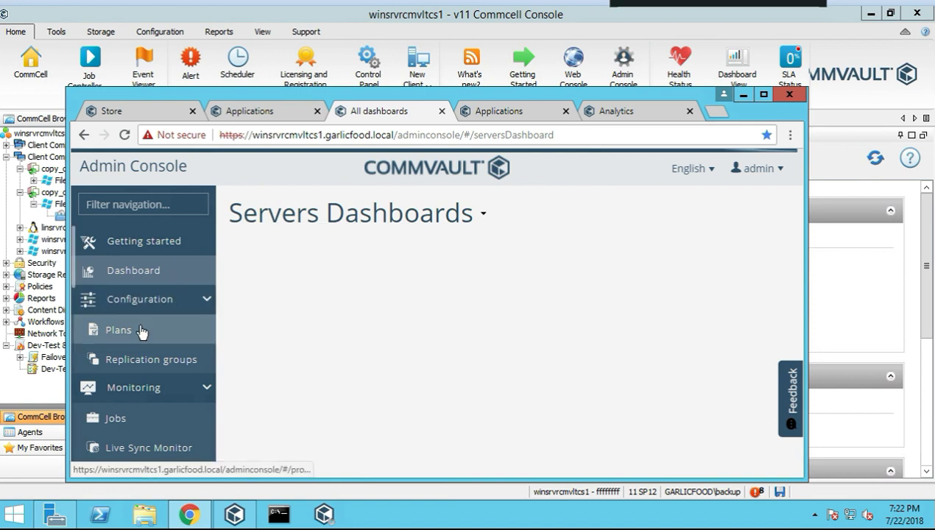
# View the active Jobs list, return to the Servers dashboard, then switch to Analytics
pyautogui.scroll(-2, 118, 413)
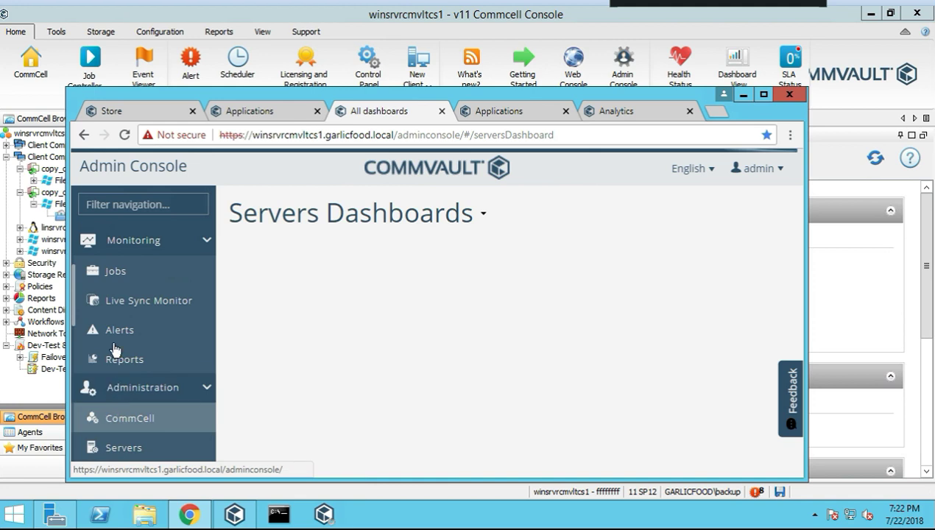
pyautogui.click(123, 274)
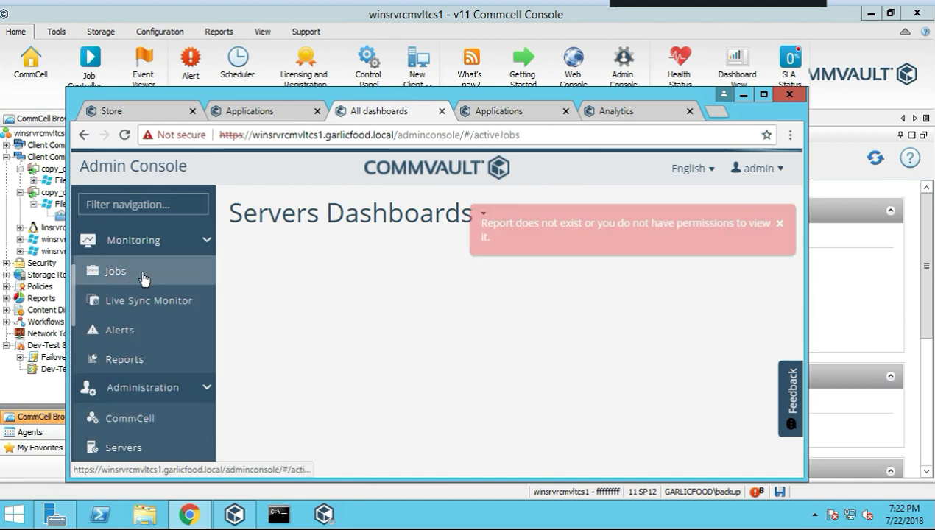
pyautogui.scroll(2, 147, 298)
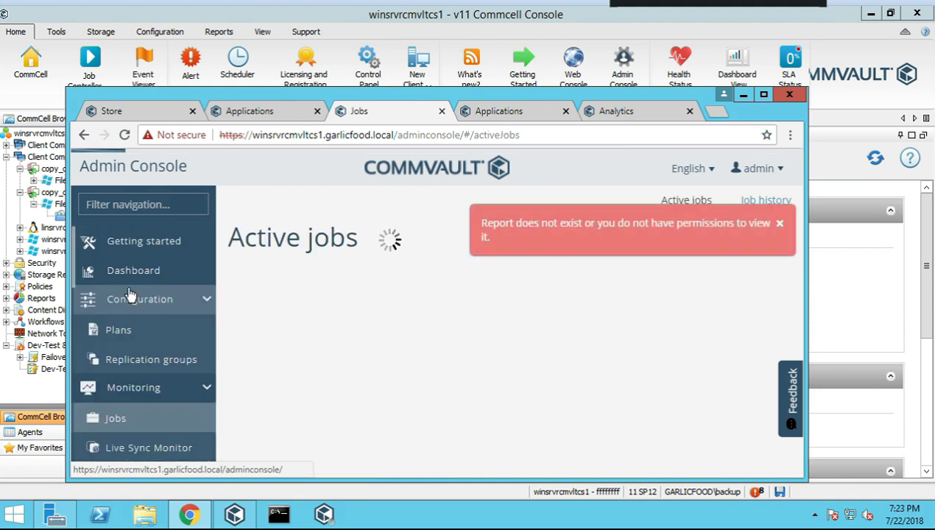
pyautogui.click(134, 272)
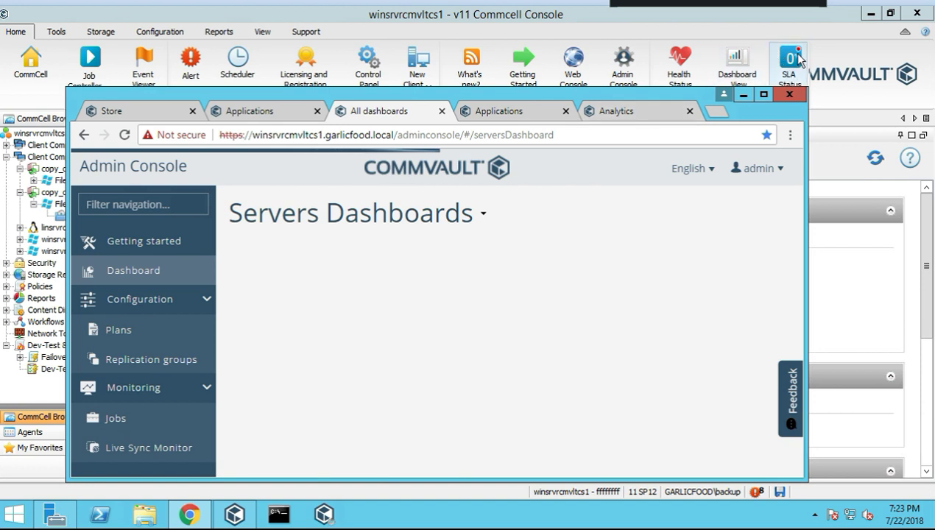
pyautogui.click(623, 114)
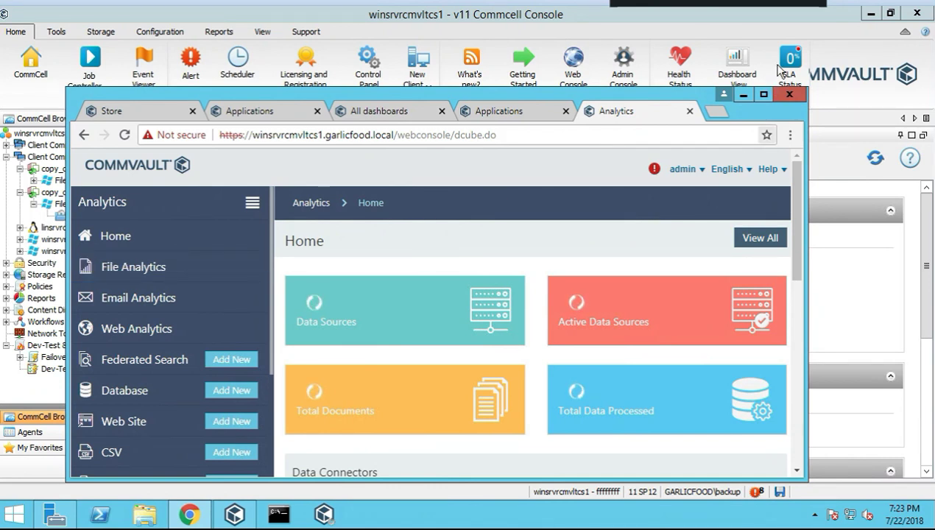
# Open the saved SLA Report page from Chrome's bookmarks
pyautogui.click(790, 135)
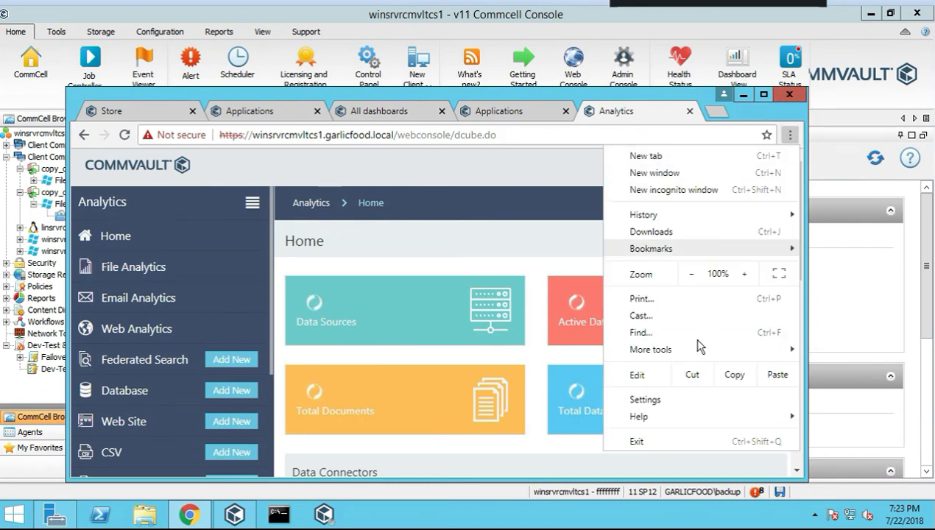
pyautogui.moveTo(667, 249)
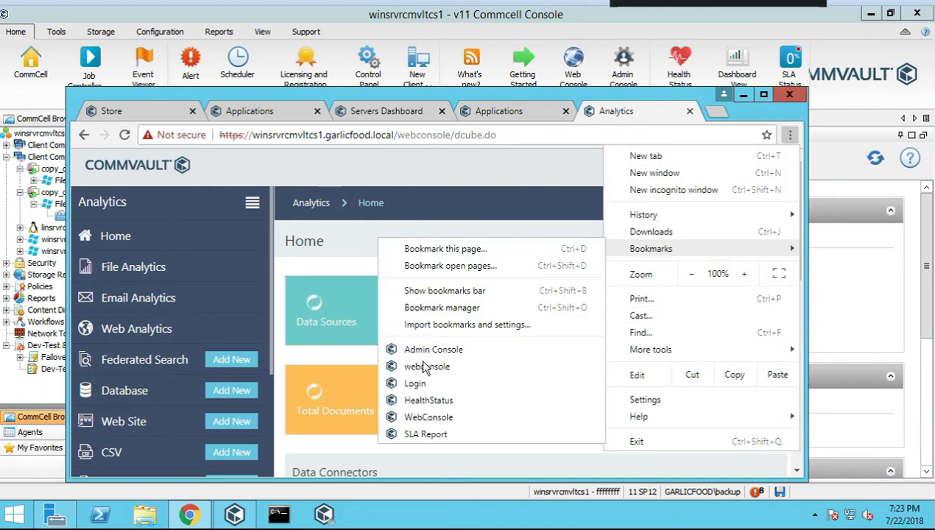
pyautogui.click(417, 435)
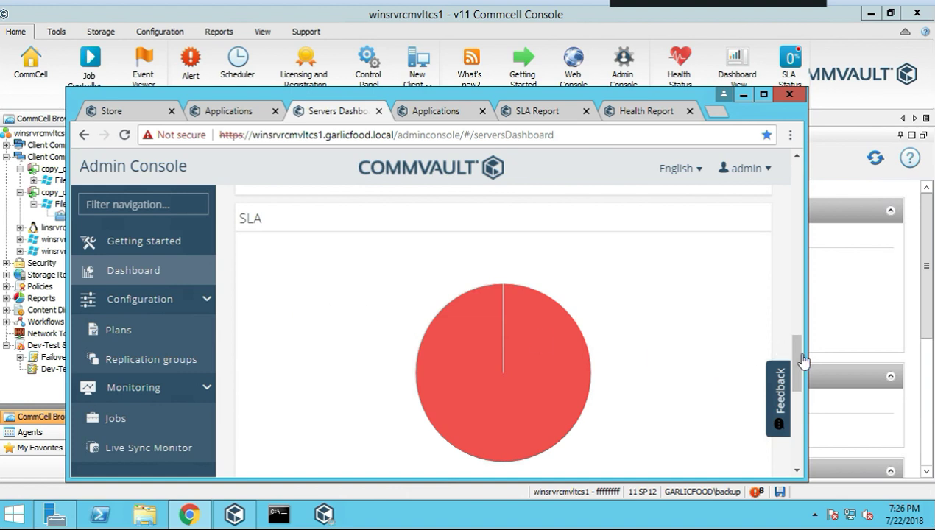
# Scroll the Servers Dashboard charts and highlight the host, adminconsole and serversDashboard parts of the URL
pyautogui.moveTo(803, 386); pyautogui.dragTo(799, 445)
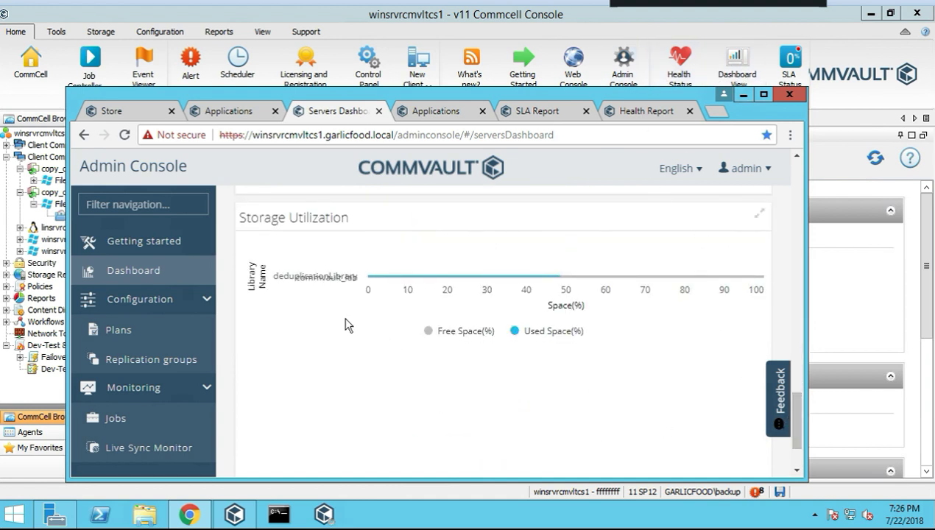
pyautogui.scroll(-1, 353, 324)
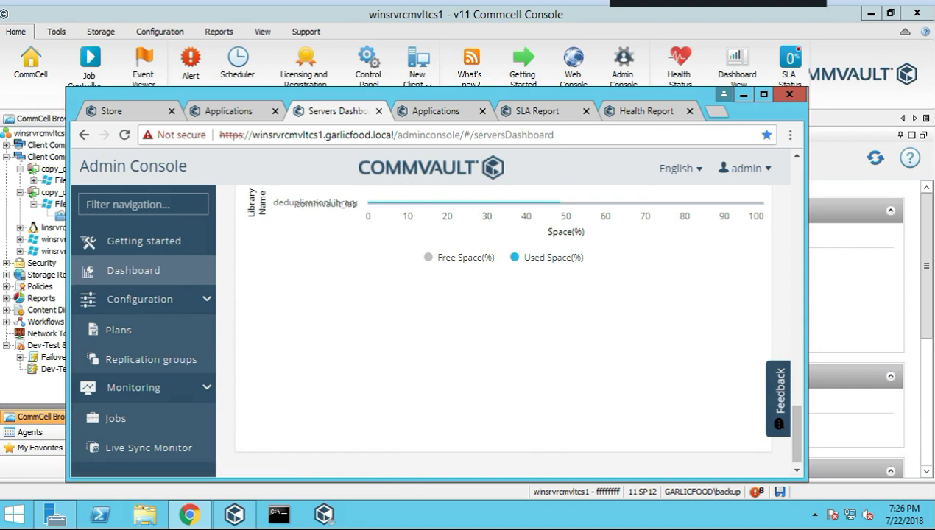
pyautogui.moveTo(252, 135); pyautogui.dragTo(374, 135)
pyautogui.click(396, 134)
pyautogui.doubleClick(400, 135)
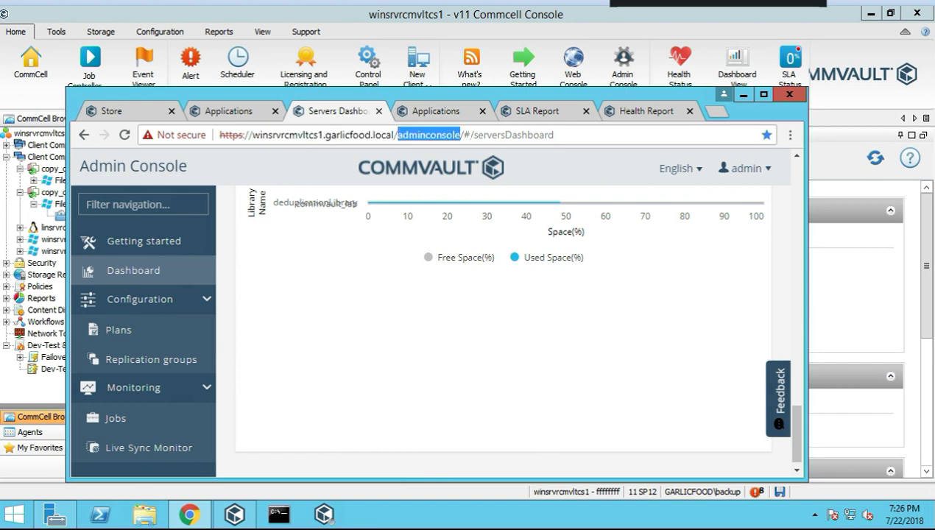
pyautogui.moveTo(479, 135); pyautogui.dragTo(528, 135)
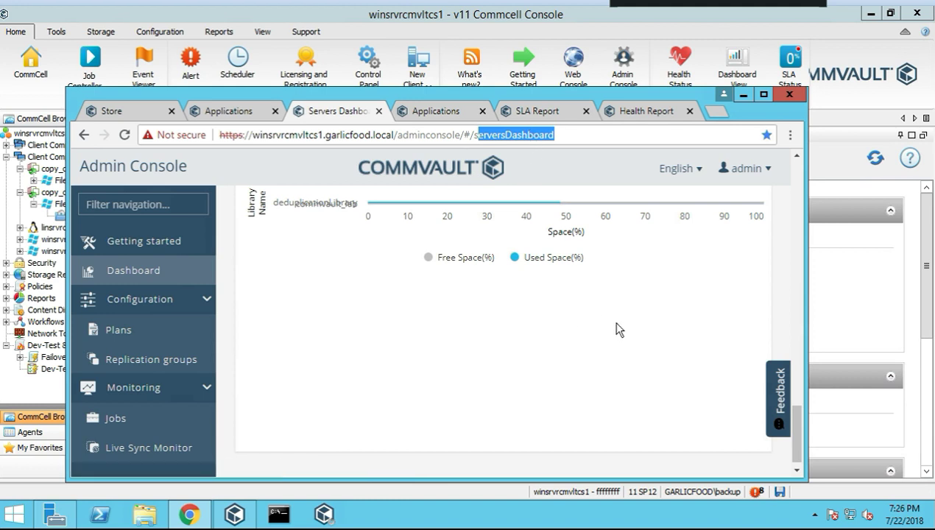
pyautogui.moveTo(799, 436); pyautogui.dragTo(795, 365)
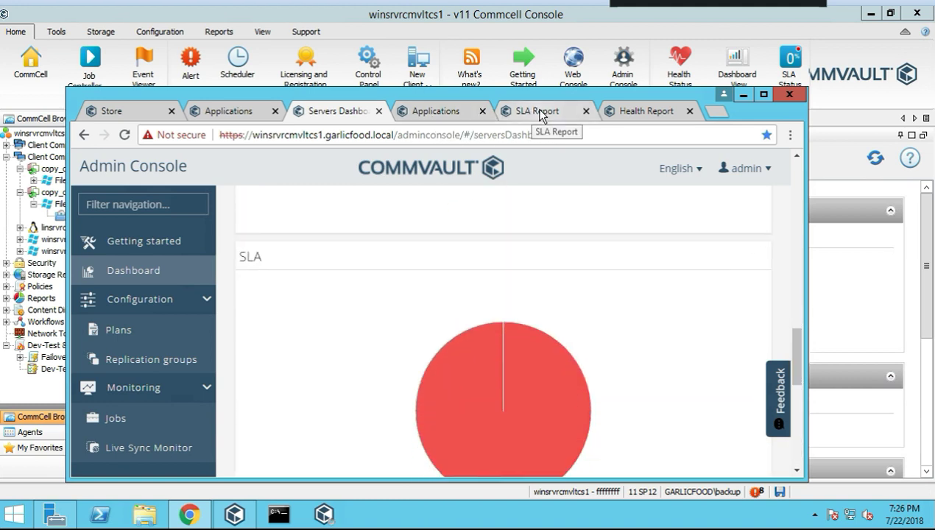
# Bring up the Health Report and highlight the webconsole part of its address
pyautogui.click(649, 113)
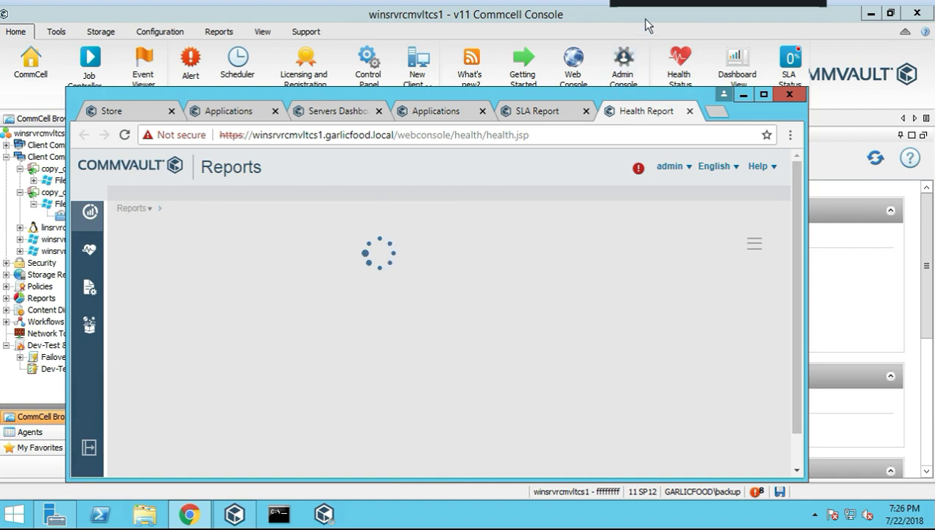
pyautogui.click(403, 142)
pyautogui.doubleClick(403, 139)
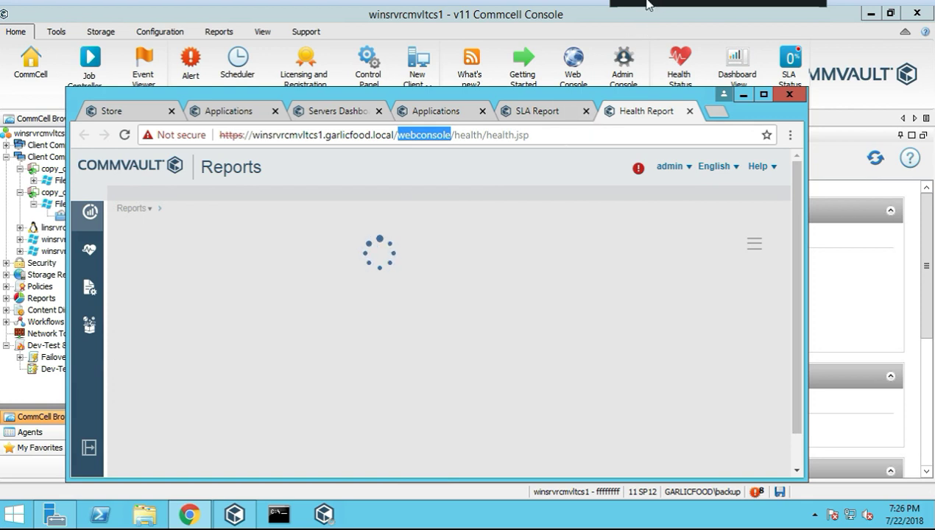
# Close the local My Applications, Commvault Store and cloud My Applications tabs
pyautogui.click(471, 115)
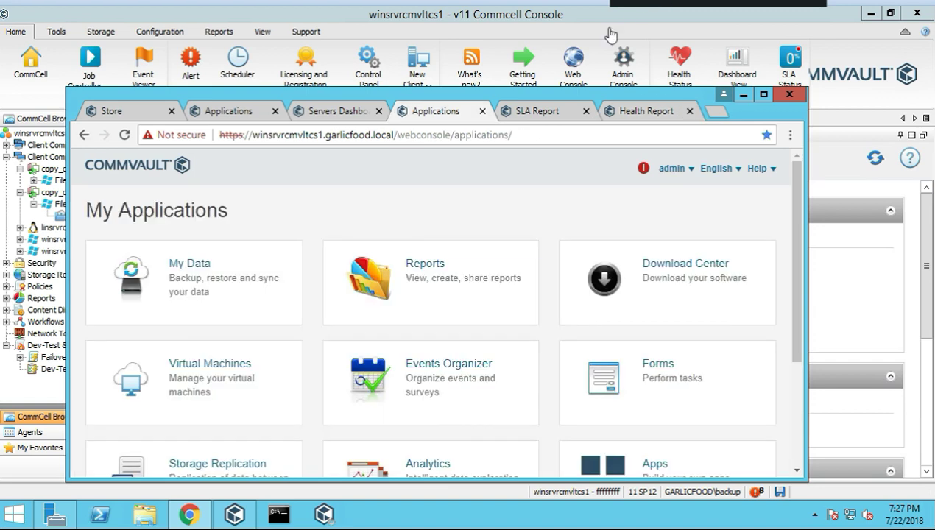
pyautogui.click(483, 110)
pyautogui.click(339, 112)
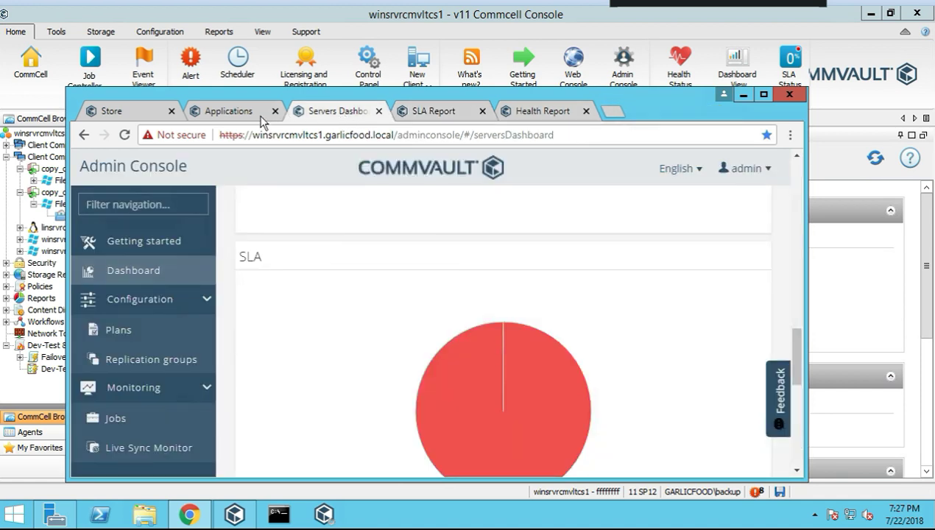
pyautogui.click(241, 110)
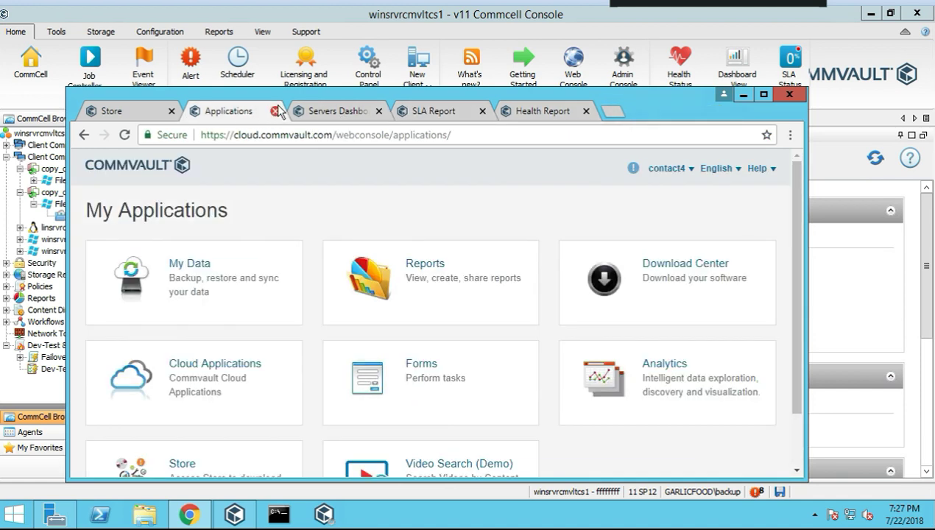
pyautogui.click(146, 110)
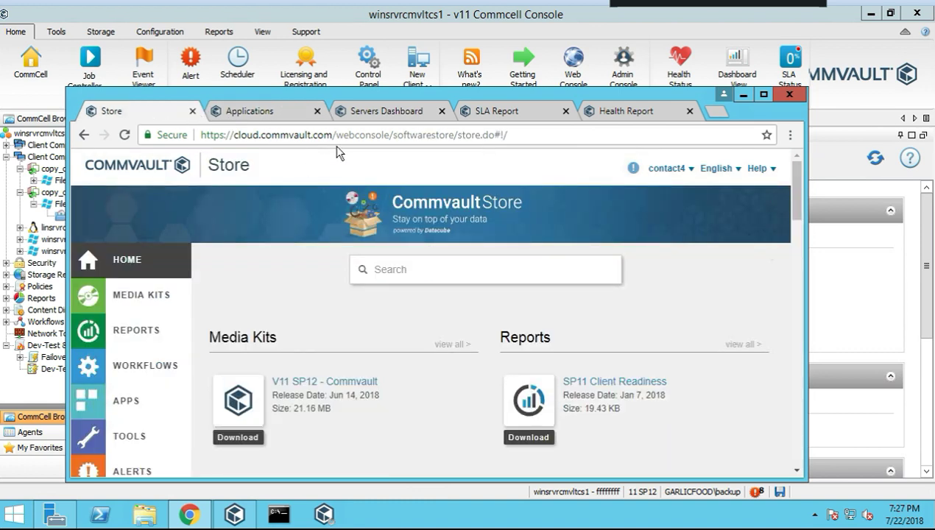
pyautogui.click(193, 112)
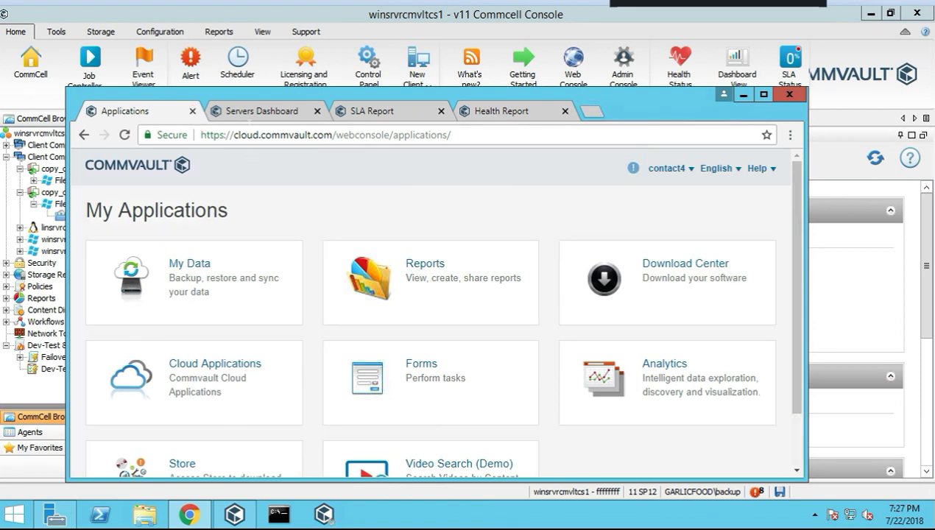
pyautogui.click(192, 111)
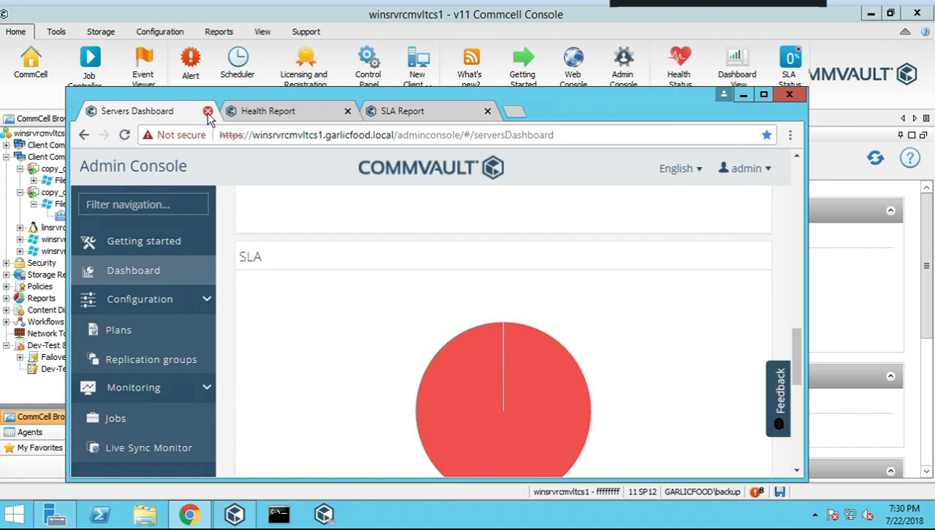
# Close the Servers Dashboard tab and scroll through the Health Report
pyautogui.click(207, 111)
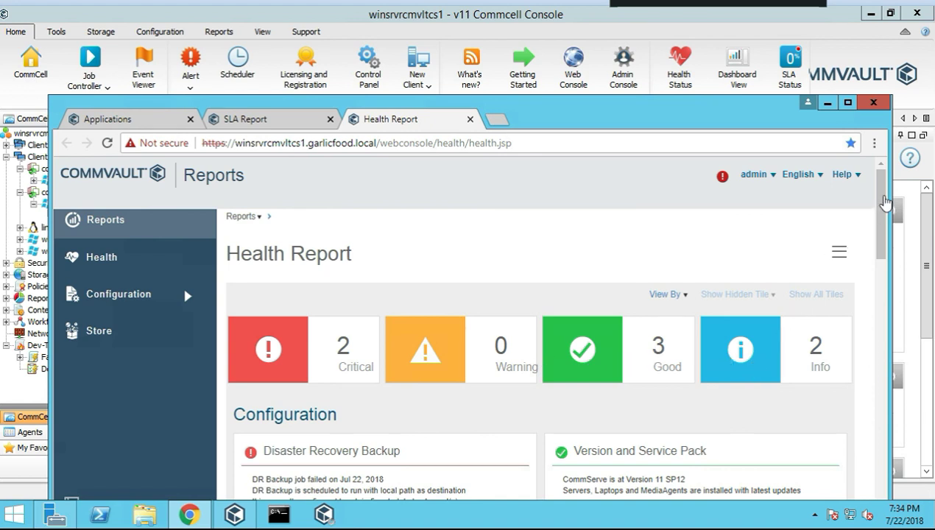
pyautogui.moveTo(886, 209); pyautogui.dragTo(884, 251)
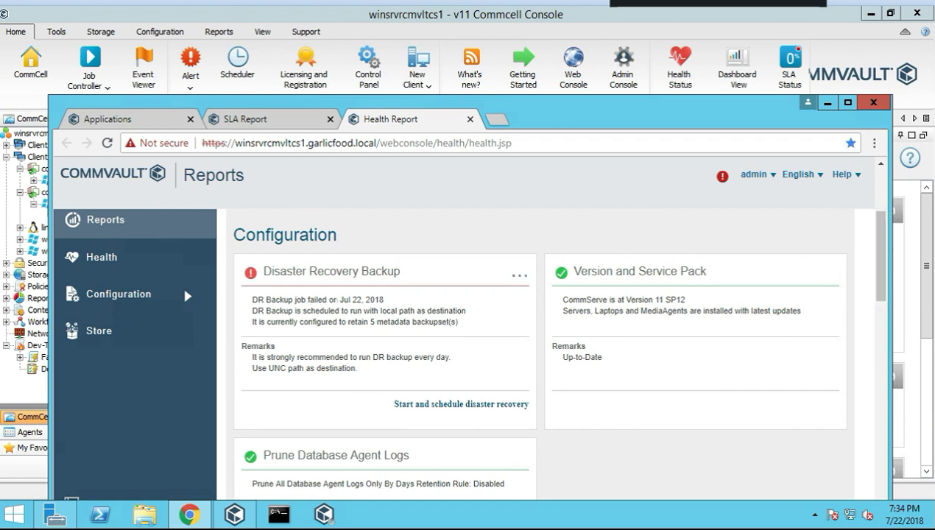
pyautogui.scroll(-2, 589, 372)
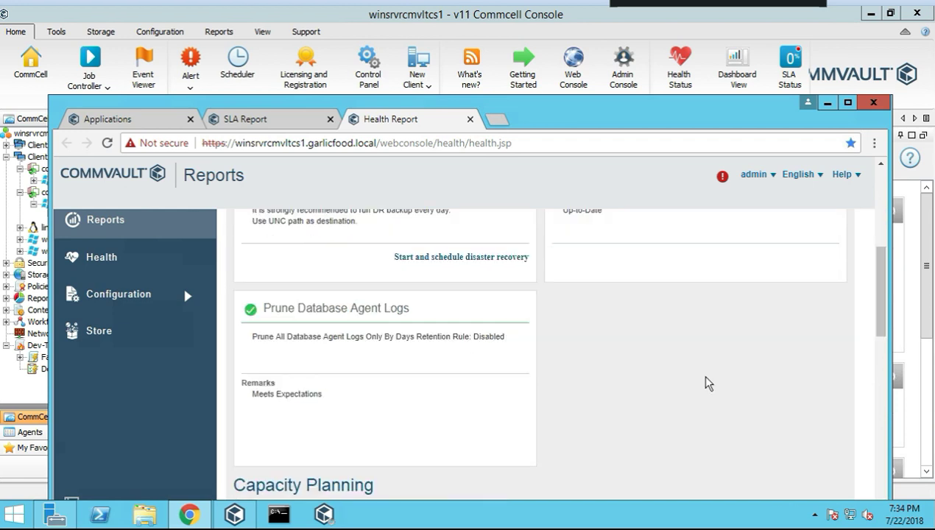
pyautogui.scroll(-5, 512, 382)
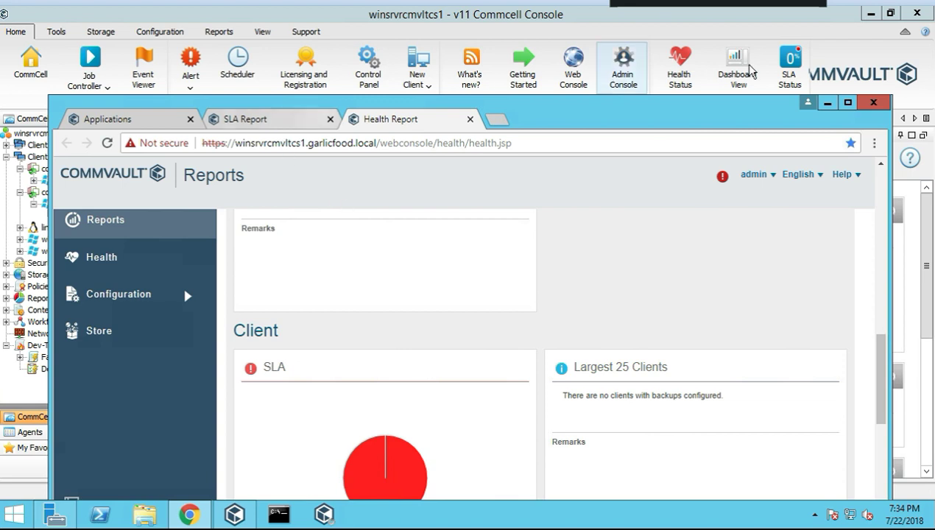
# Scroll through the SLA Report, which shows both clients missing SLA at 0%
pyautogui.click(270, 124)
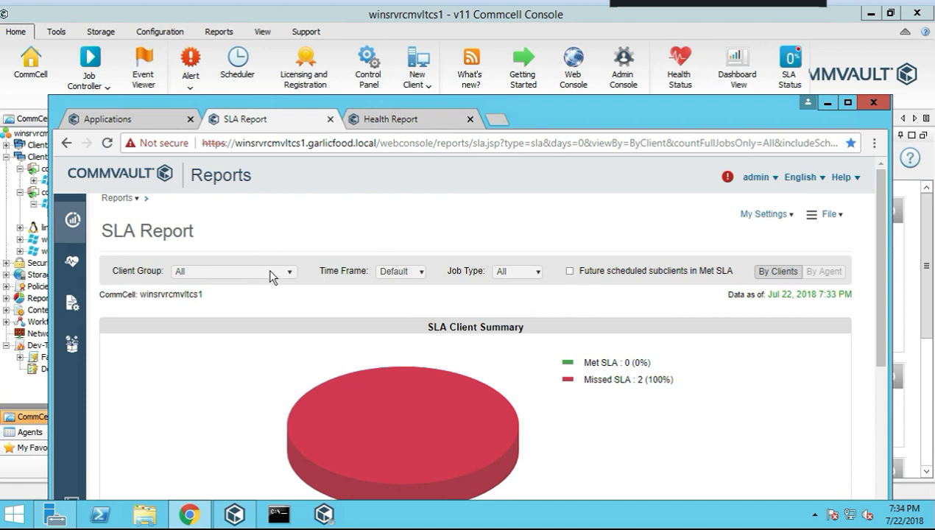
pyautogui.scroll(-2, 272, 293)
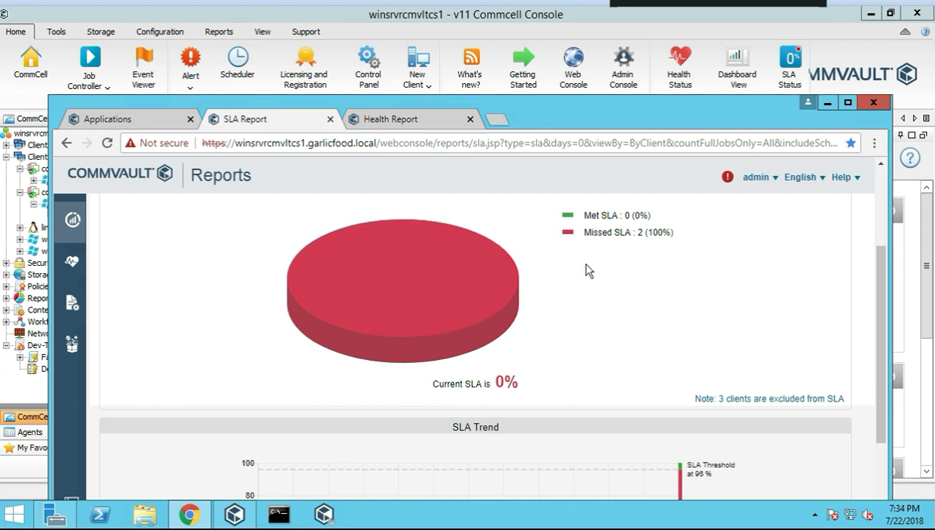
pyautogui.scroll(-2, 553, 316)
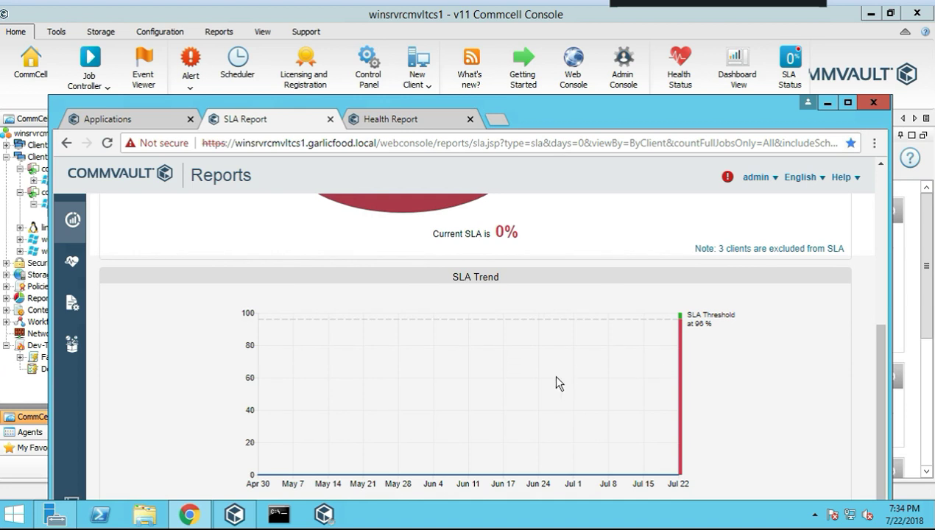
pyautogui.scroll(2, 640, 354)
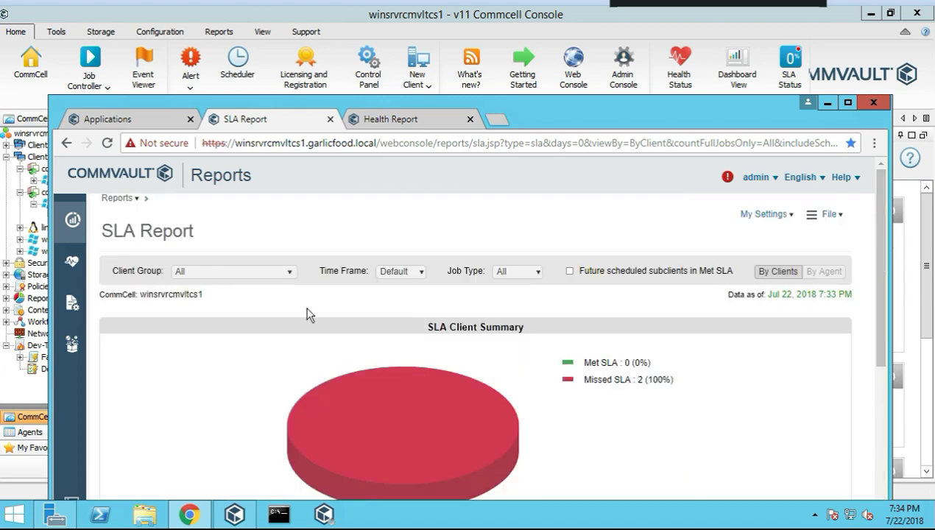